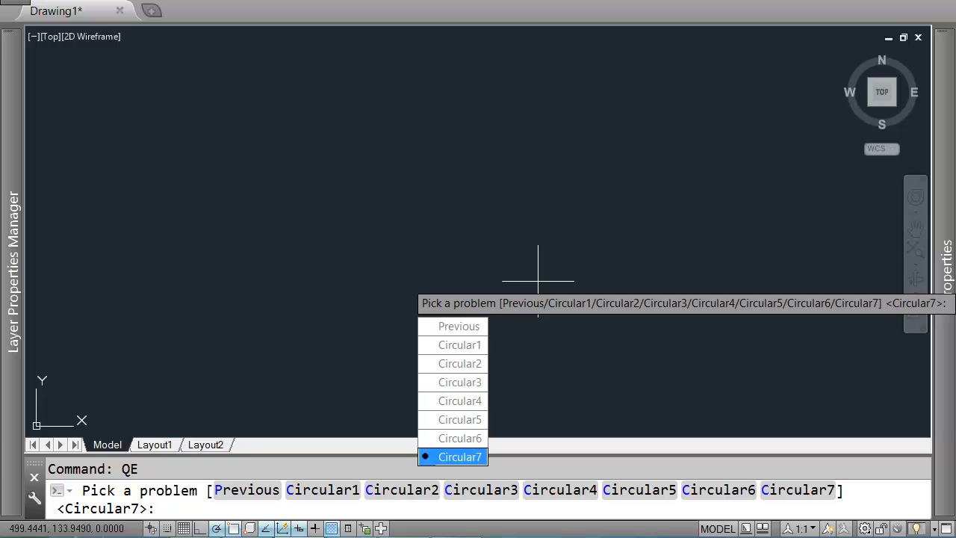
# Step: Start the QE exercise Circular7 at the Advanced difficulty level
pyautogui.press('Up')
pyautogui.press('Up')
pyautogui.press('Up')
pyautogui.press('Down')
pyautogui.press('Down')
pyautogui.press('Down')
pyautogui.click(457, 455)
pyautogui.press('Down')
pyautogui.press('Down')
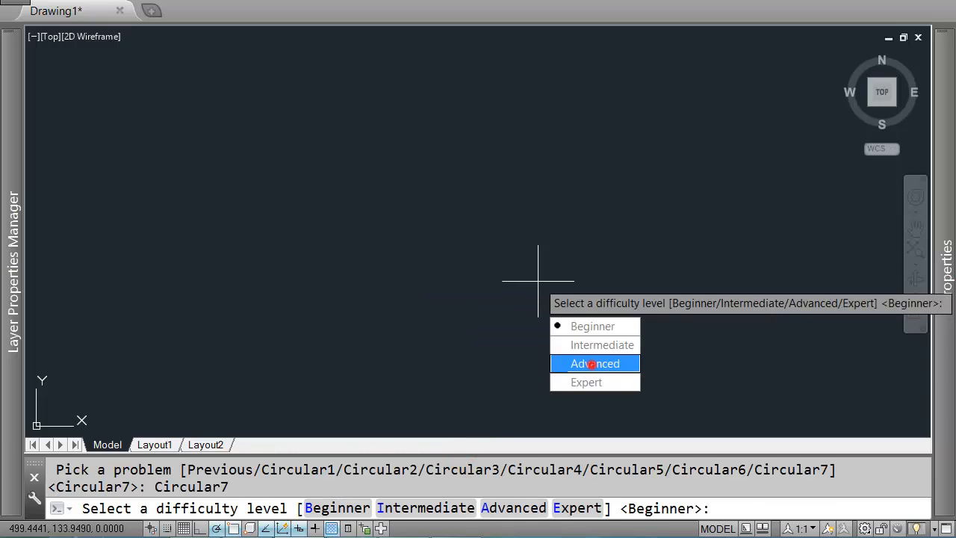
pyautogui.click(592, 364)
pyautogui.click(461, 242)
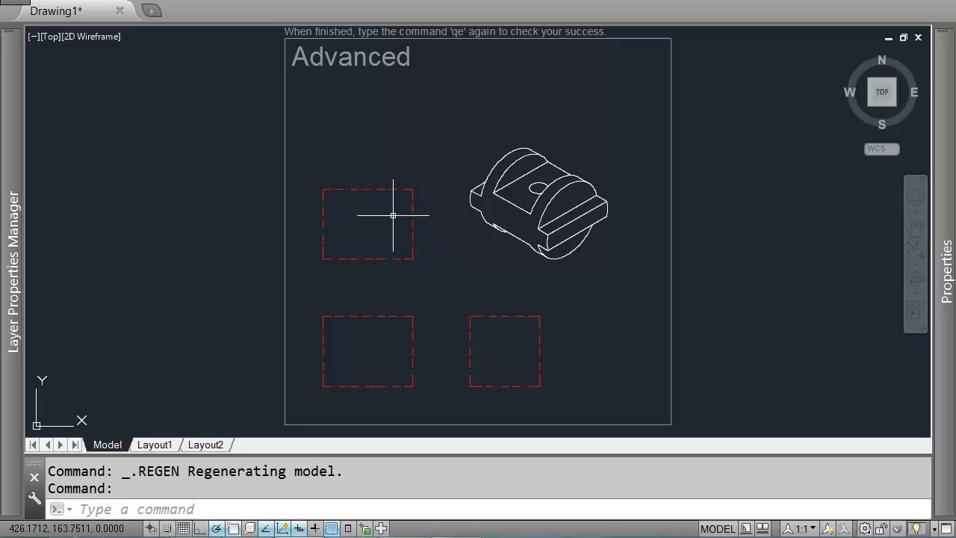
# Step: Measure edge lengths on the isometric part by tracing temporary lines without completing them
pyautogui.scroll(2, 537, 190)
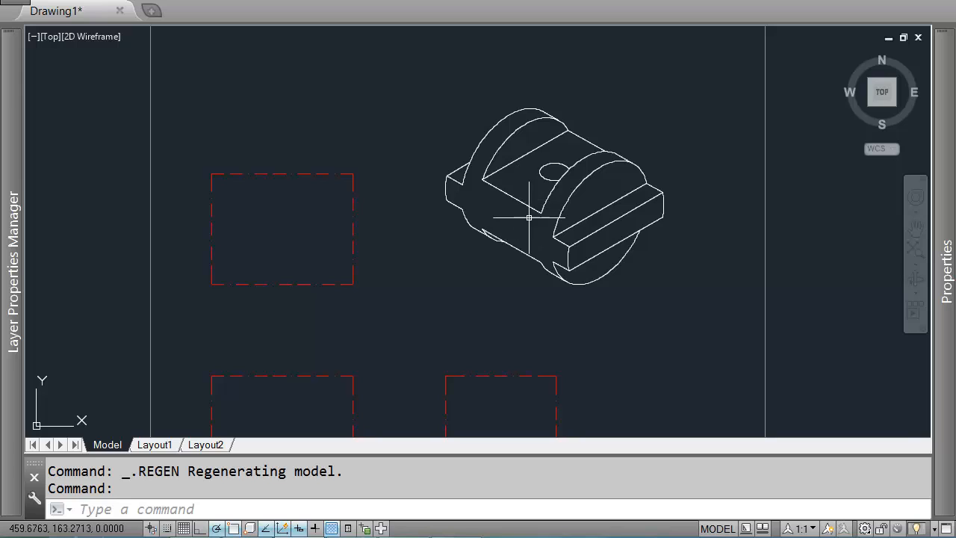
pyautogui.write('L')
pyautogui.press('Return')
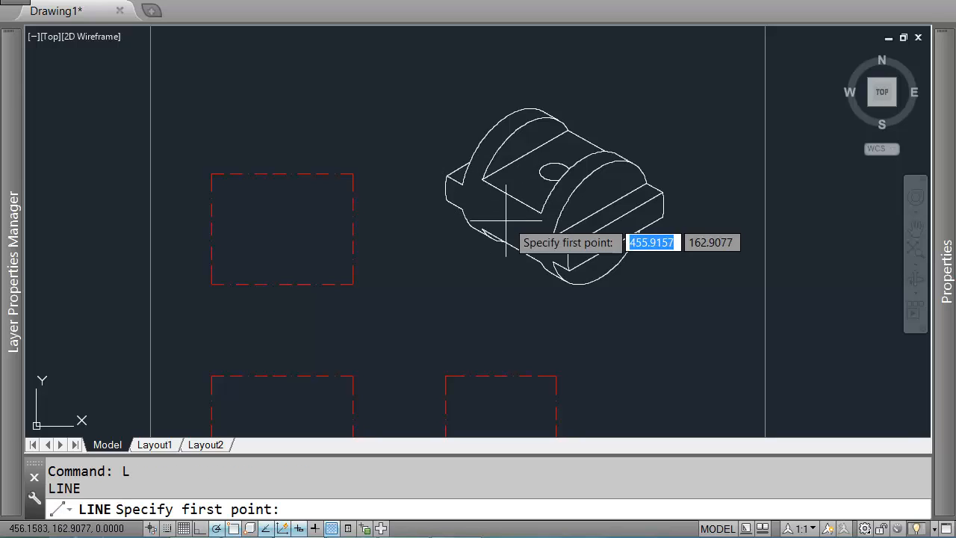
pyautogui.click(615, 221)
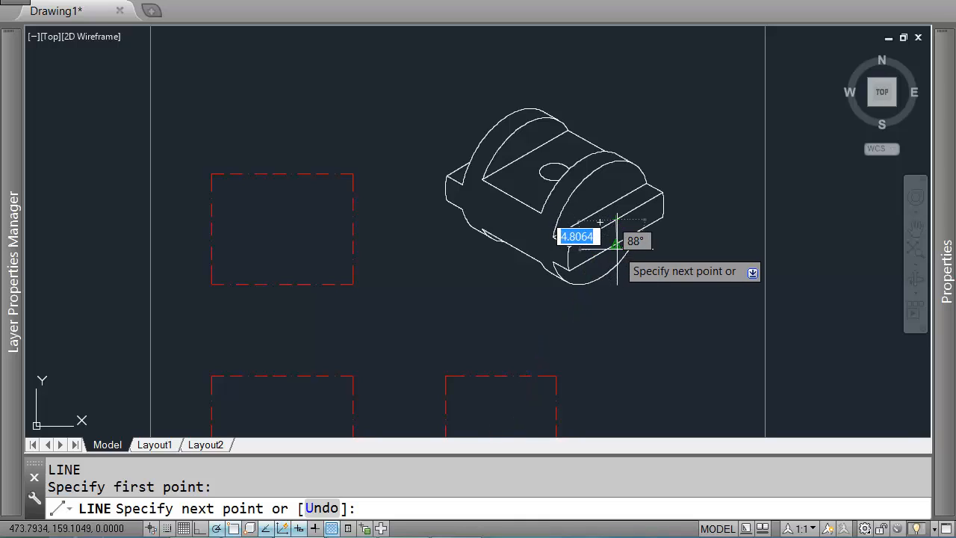
pyautogui.press('Escape')
pyautogui.press('Return')
pyautogui.click(512, 195)
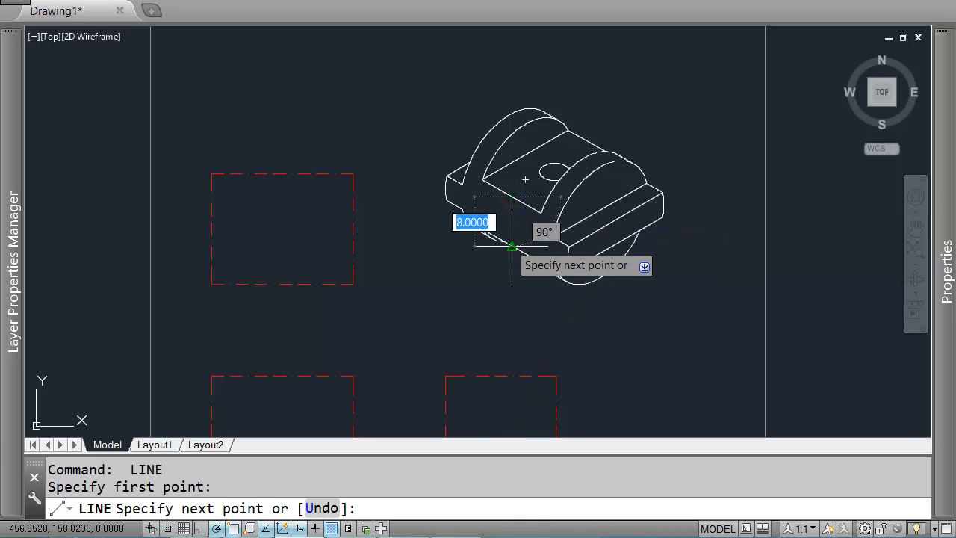
pyautogui.press('Return')
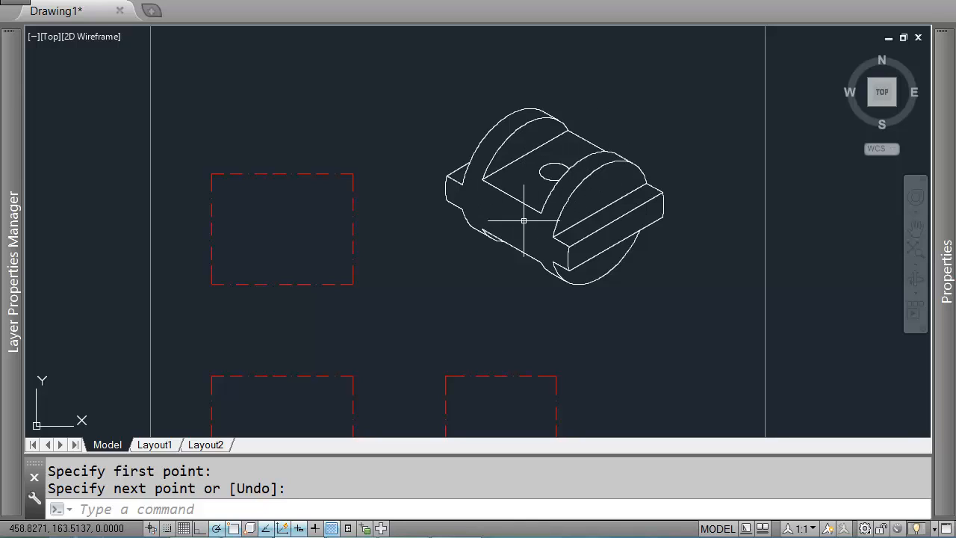
pyautogui.moveTo(524, 221)
pyautogui.mouseDown(button='middle')
pyautogui.moveTo(535, 195)
pyautogui.moveTo(526, 212)
pyautogui.mouseUp(button='middle')
pyautogui.scroll(2, 497, 180)
pyautogui.press('Return')
pyautogui.click(573, 230)
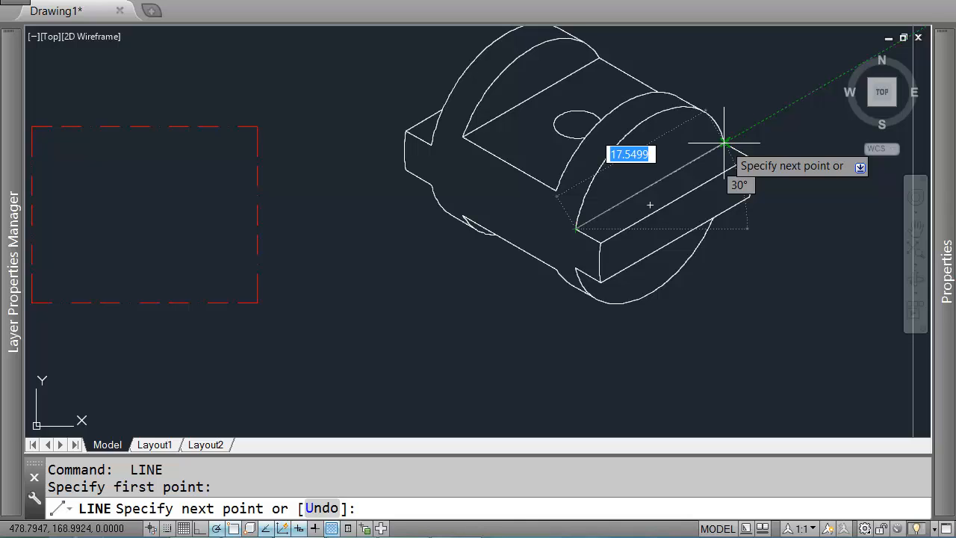
pyautogui.press('Return')
# Step: Measure the lengths of the part's lower slanted edges with rubber-band lines
pyautogui.moveTo(394, 257); pyautogui.dragTo(422, 197, button='middle')
pyautogui.scroll(-2, 352, 187)
pyautogui.moveTo(313, 206); pyautogui.dragTo(382, 179, button='middle')
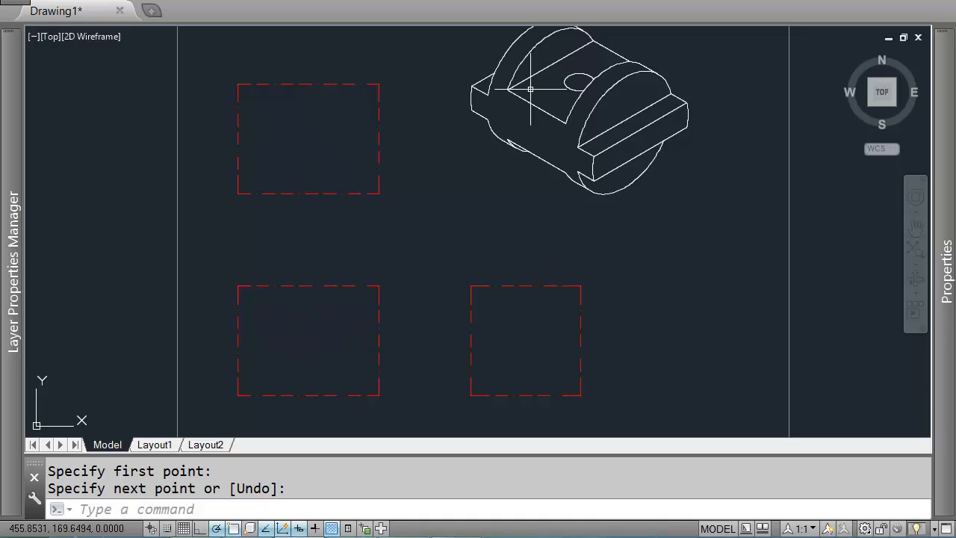
pyautogui.moveTo(497, 242)
pyautogui.mouseDown(button='middle')
pyautogui.moveTo(596, 284)
pyautogui.moveTo(659, 241)
pyautogui.moveTo(632, 267)
pyautogui.mouseUp(button='middle')
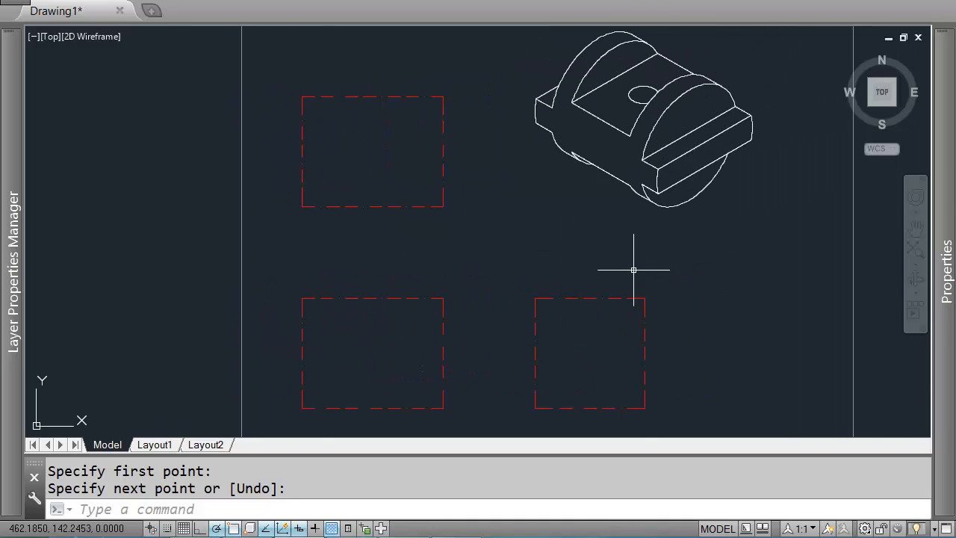
pyautogui.scroll(2, 589, 157)
pyautogui.moveTo(589, 157); pyautogui.dragTo(553, 168, button='middle')
pyautogui.press('Return')
pyautogui.click(464, 95)
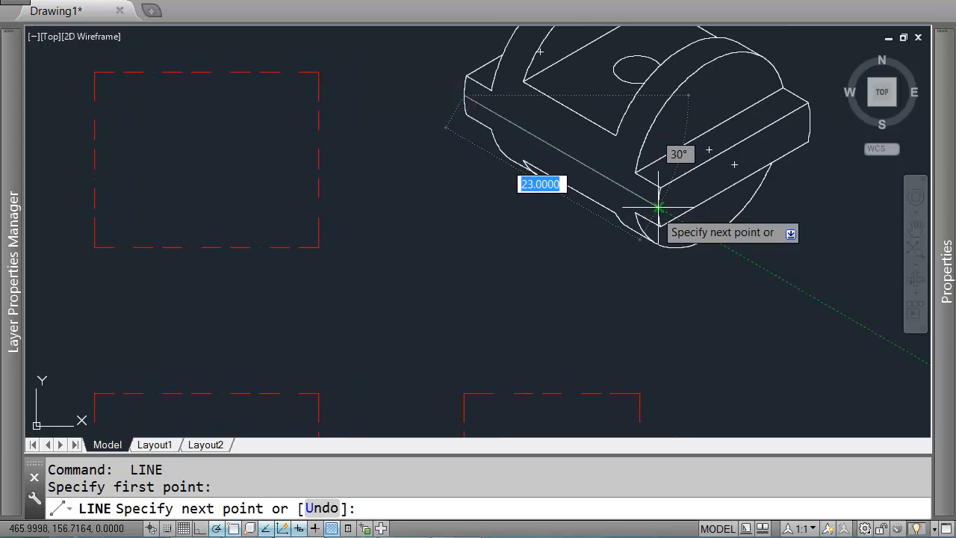
pyautogui.press('Return')
pyautogui.moveTo(589, 268); pyautogui.dragTo(619, 128, button='middle')
pyautogui.scroll(-2, 477, 242)
# Step: Check a horizontal distance from the front-view box corner with a temporary line
pyautogui.press('Return')
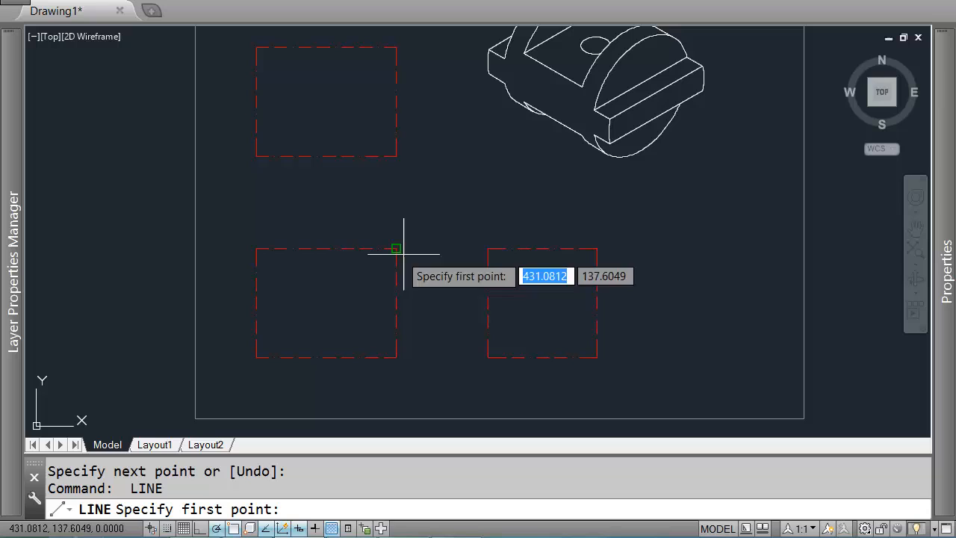
pyautogui.click(254, 248)
pyautogui.press('Return')
pyautogui.press('Return')
pyautogui.click(254, 248)
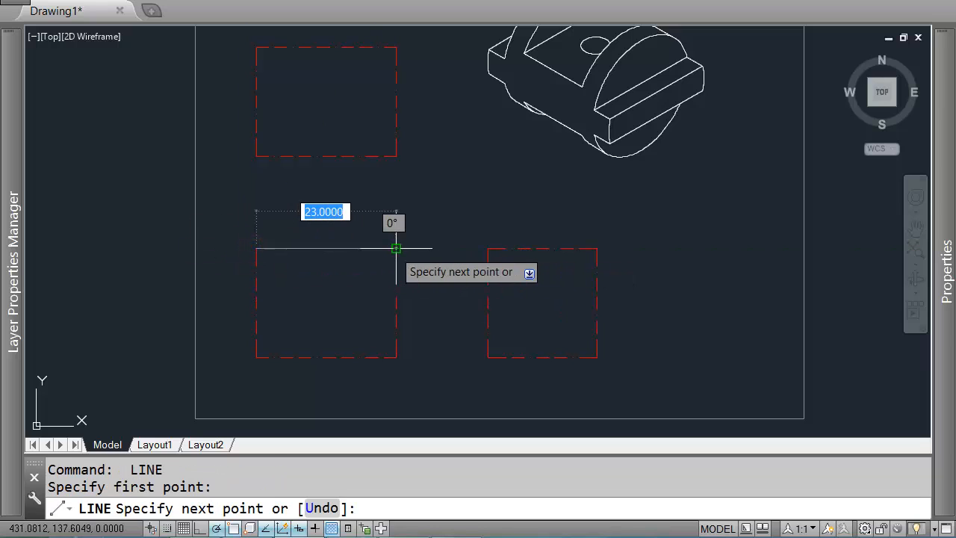
pyautogui.press('Return')
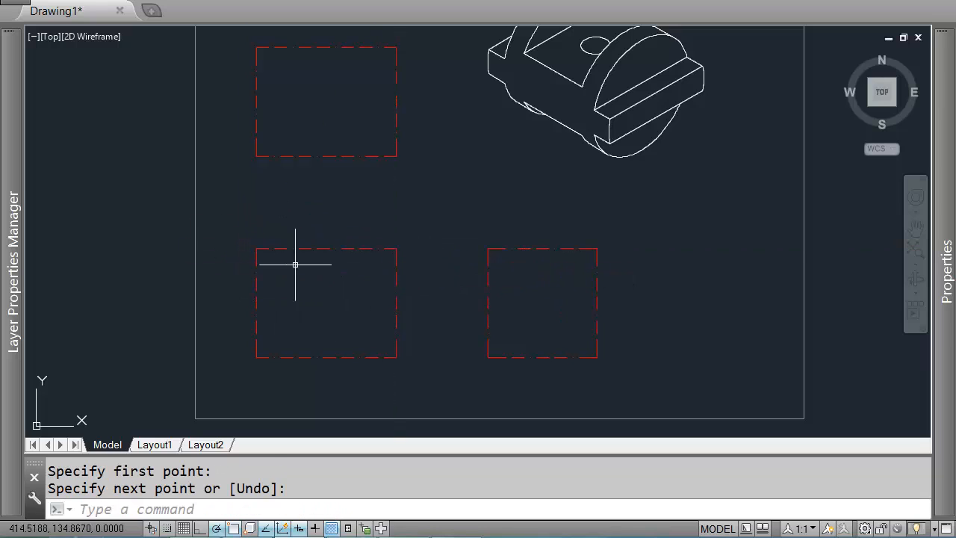
pyautogui.moveTo(539, 122); pyautogui.dragTo(631, 183, button='middle')
pyautogui.press('Return')
pyautogui.click(504, 283)
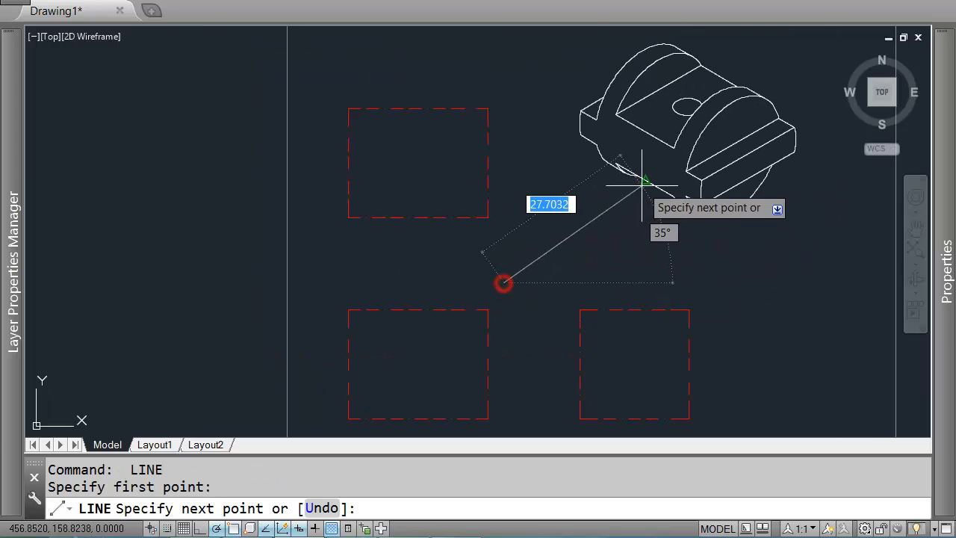
pyautogui.click(550, 238)
pyautogui.press('Return')
pyautogui.press('Return')
pyautogui.click(602, 208)
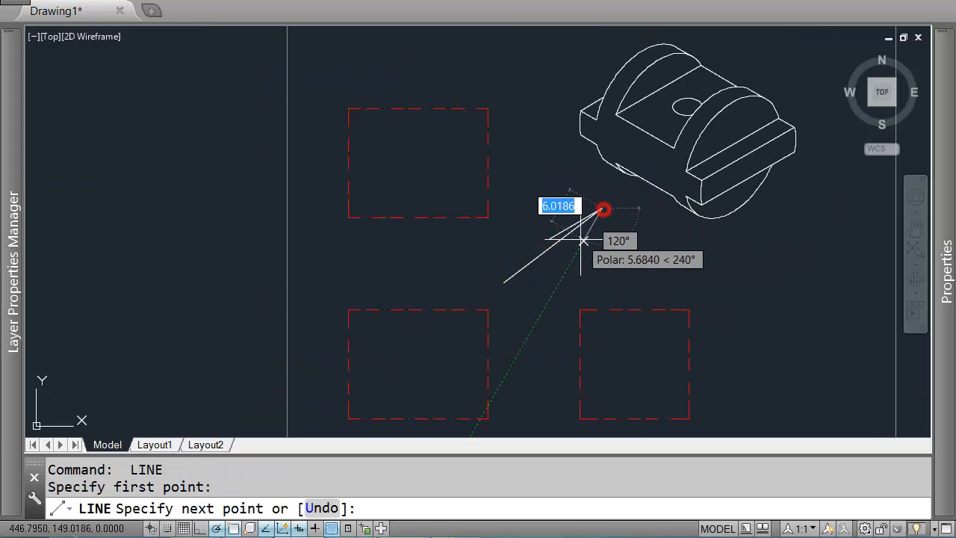
pyautogui.click(575, 245)
pyautogui.press('Return')
pyautogui.click(626, 193)
pyautogui.click(560, 232)
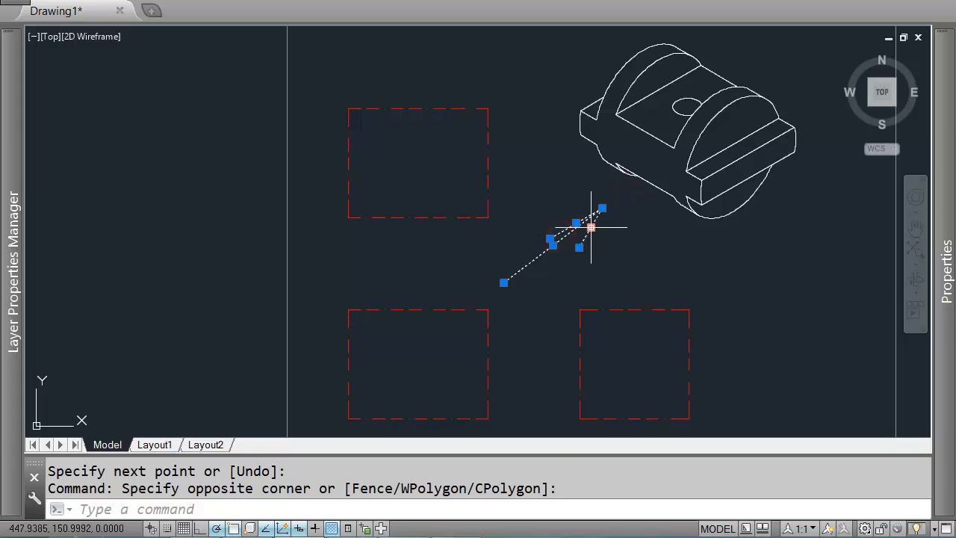
pyautogui.press('Delete')
# Step: Measure the vertical height of the slot edge on the isometric part
pyautogui.write('l')
pyautogui.press('Return')
pyautogui.scroll(2, 593, 232)
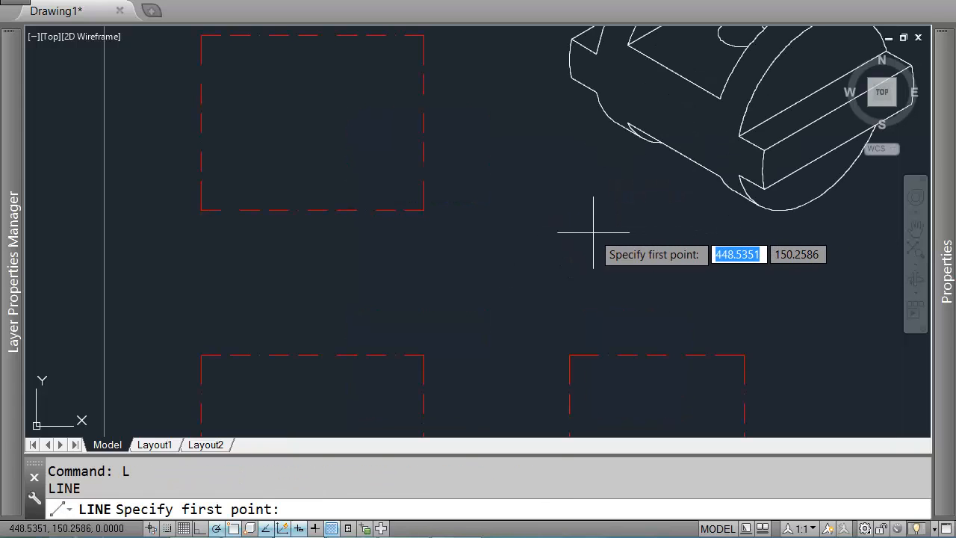
pyautogui.scroll(-2, 594, 232)
pyautogui.moveTo(617, 238); pyautogui.dragTo(521, 210, button='middle')
pyautogui.scroll(2, 600, 209)
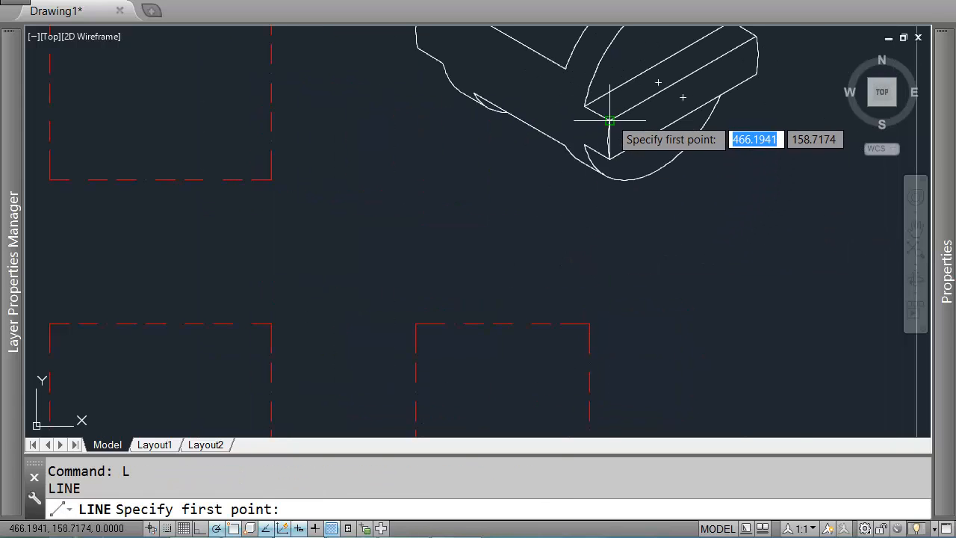
pyautogui.click(610, 119)
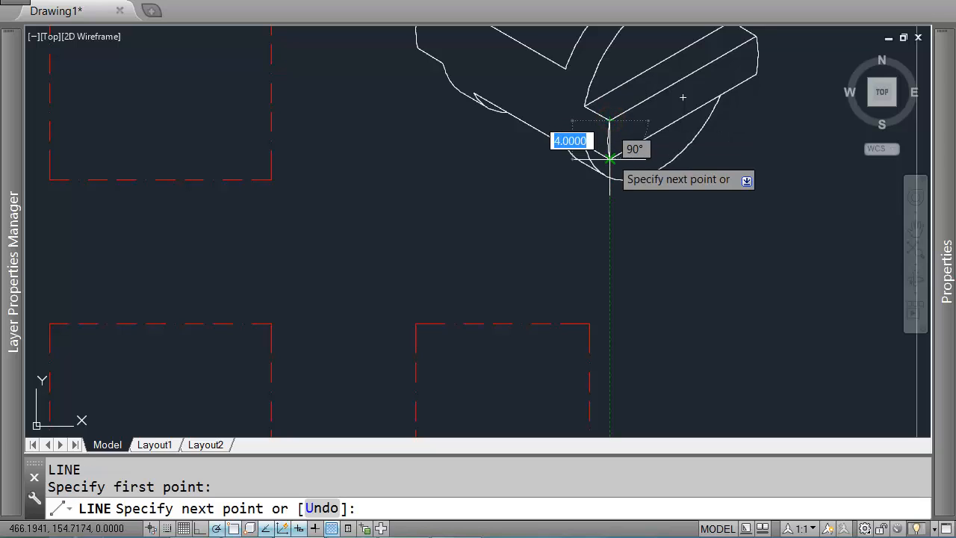
pyautogui.press('Return')
# Step: Measure the heights of edges on the round end of the isometric part
pyautogui.scroll(-3, 705, 132)
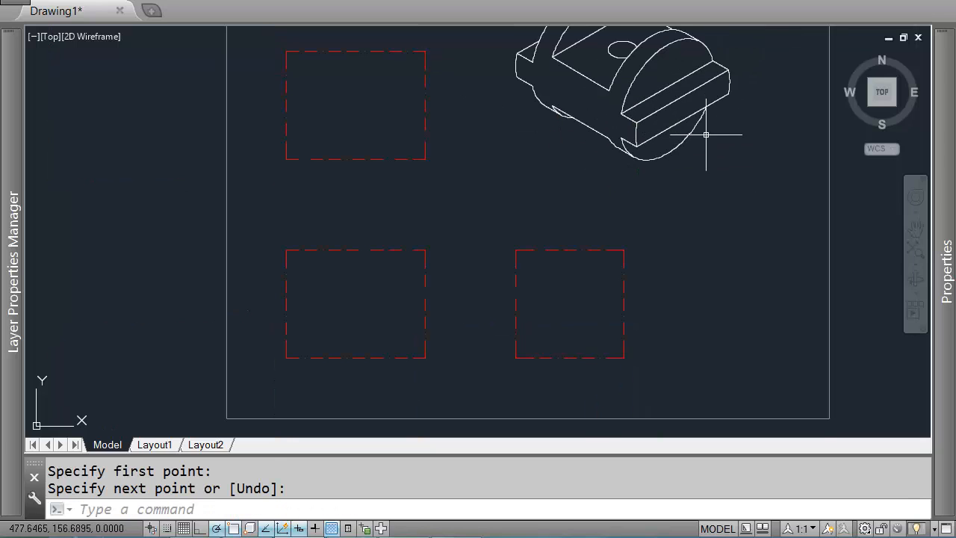
pyautogui.scroll(2, 663, 169)
pyautogui.press('Return')
pyautogui.scroll(2, 663, 168)
pyautogui.click(644, 171)
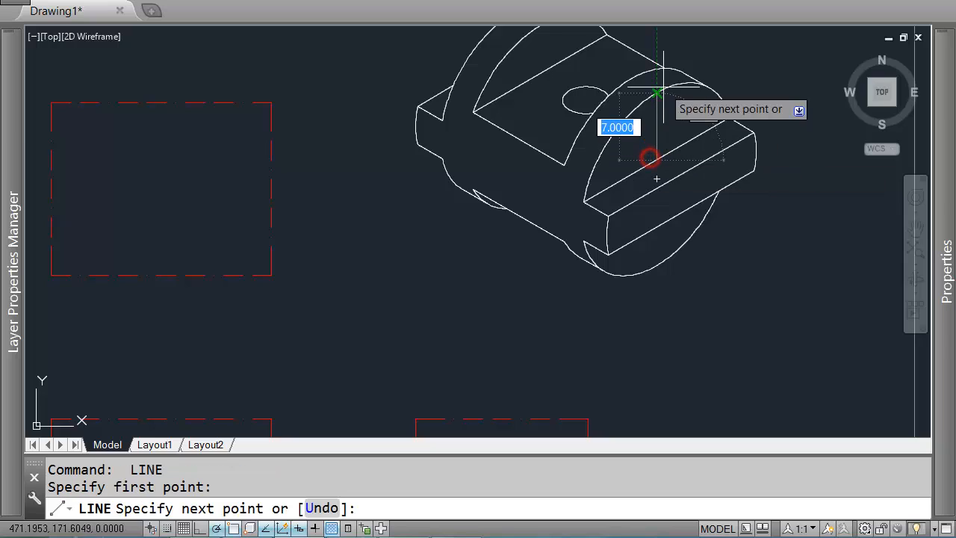
pyautogui.press('Return')
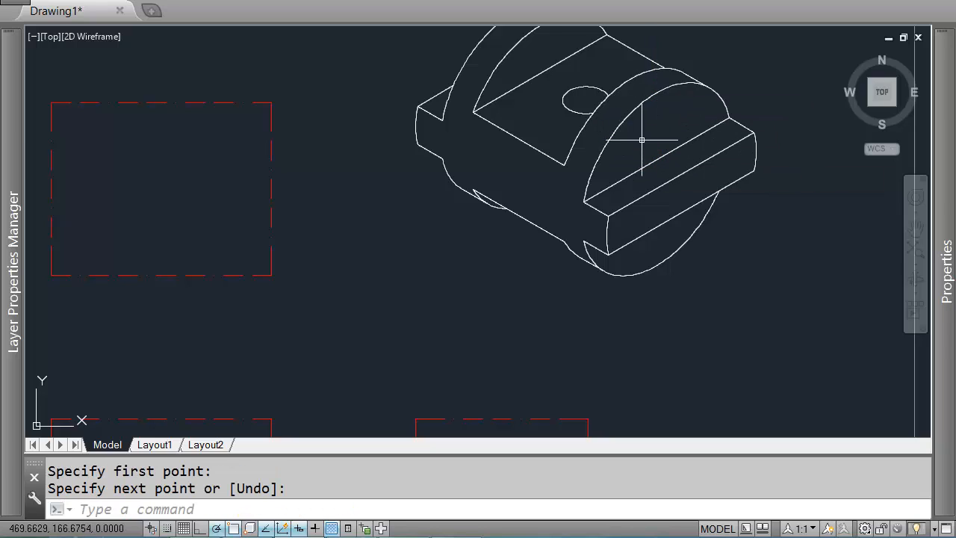
pyautogui.press('Return')
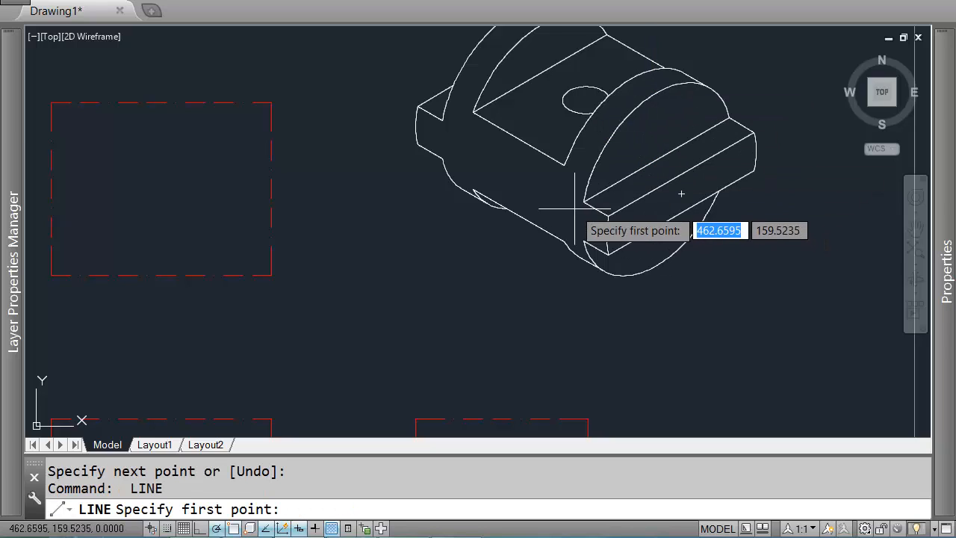
pyautogui.click(655, 159)
pyautogui.press('Return')
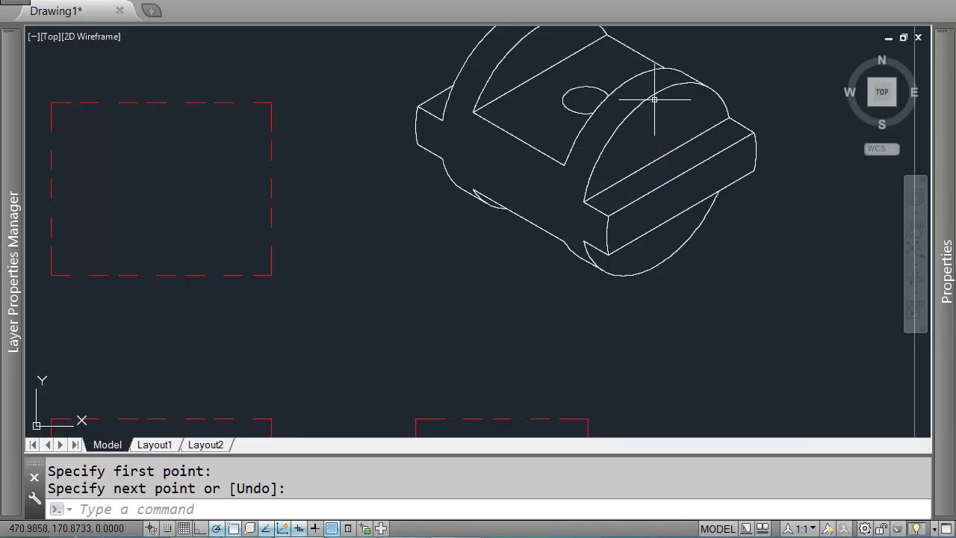
pyautogui.scroll(-2, 632, 124)
pyautogui.moveTo(469, 188); pyautogui.dragTo(576, 57, button='middle')
# Step: Draw a 4-unit vertical line starting 7 units above the lower-left corner of the front-view box
pyautogui.press('Return')
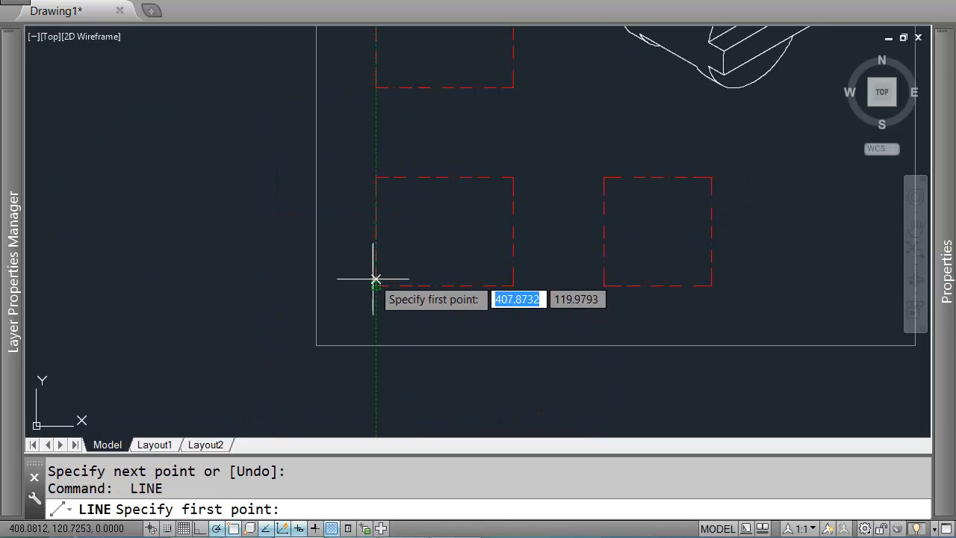
pyautogui.write('7')
pyautogui.press('Return')
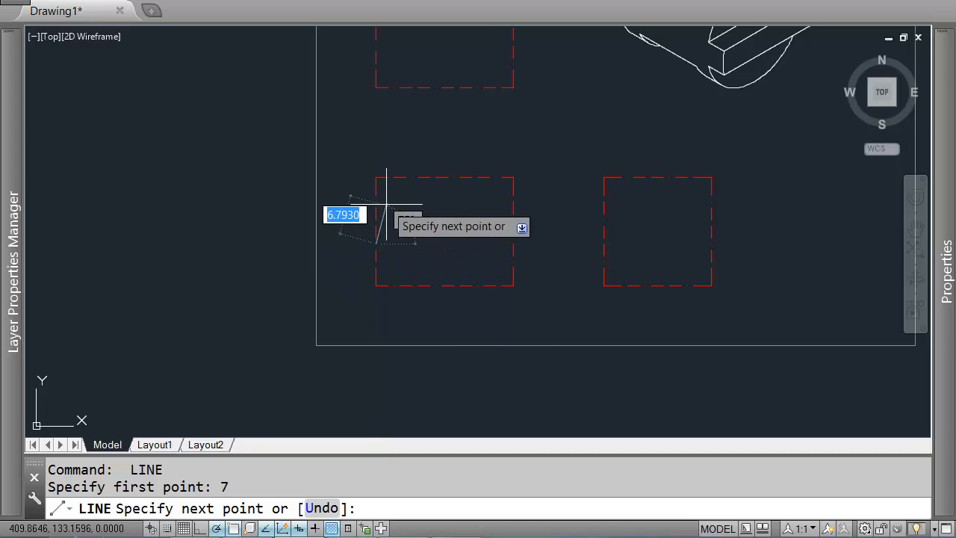
pyautogui.write('4')
pyautogui.press('Return')
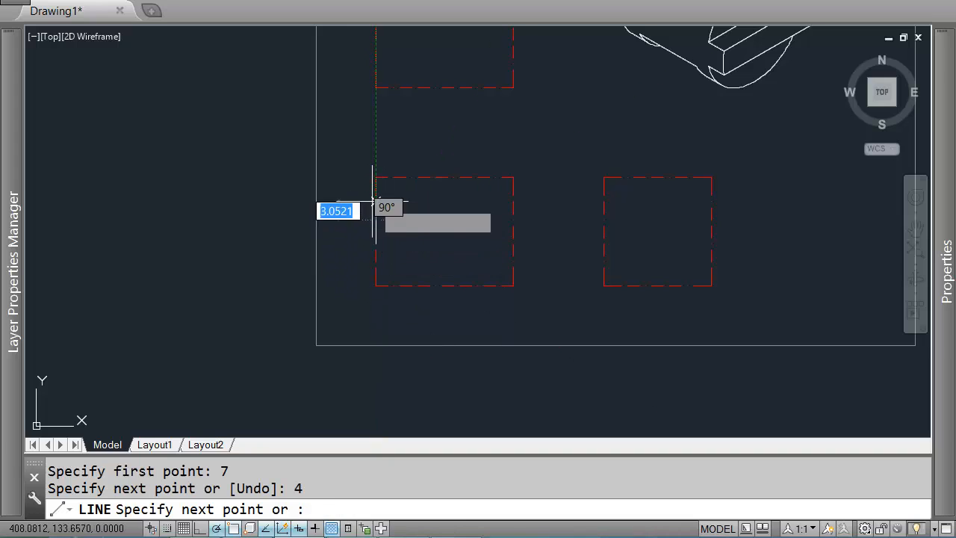
pyautogui.press('Return')
# Step: Measure an edge near the slot on the isometric part with a temporary line
pyautogui.scroll(-2, 450, 207)
pyautogui.scroll(2, 483, 231)
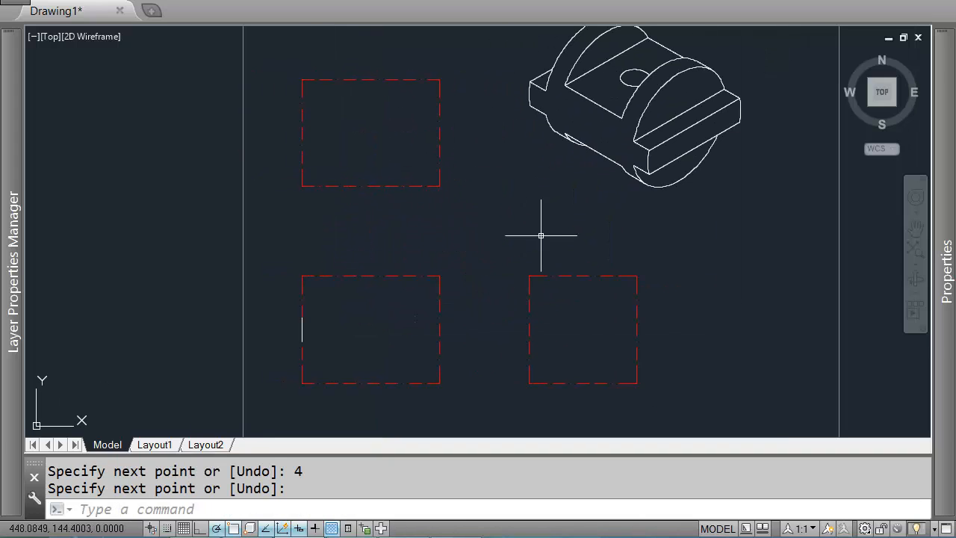
pyautogui.scroll(2, 676, 217)
pyautogui.press('Return')
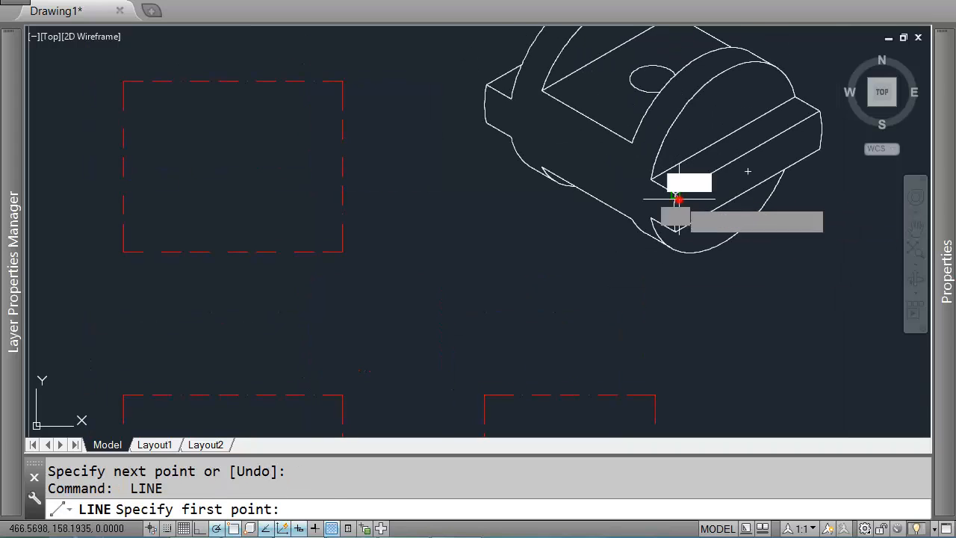
pyautogui.click(651, 180)
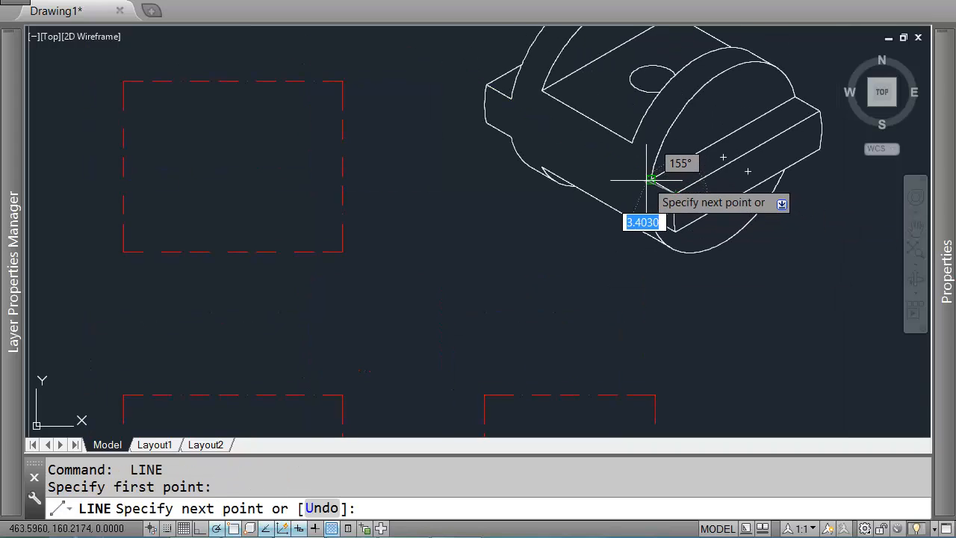
pyautogui.press('Return')
# Step: Draw a 3-unit horizontal line from the top of the new vertical line
pyautogui.scroll(-2, 568, 246)
pyautogui.press('Return')
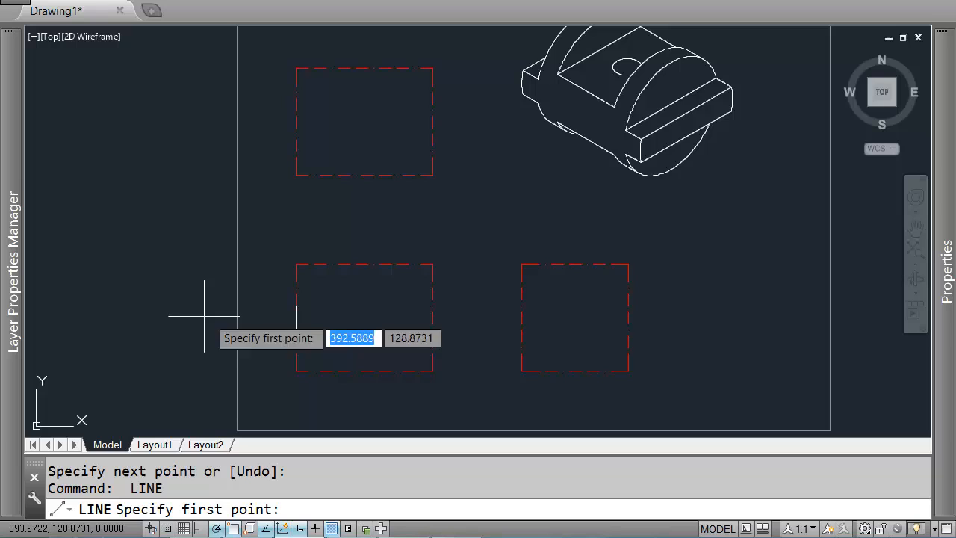
pyautogui.click(296, 306)
pyautogui.write('3')
pyautogui.press('Return')
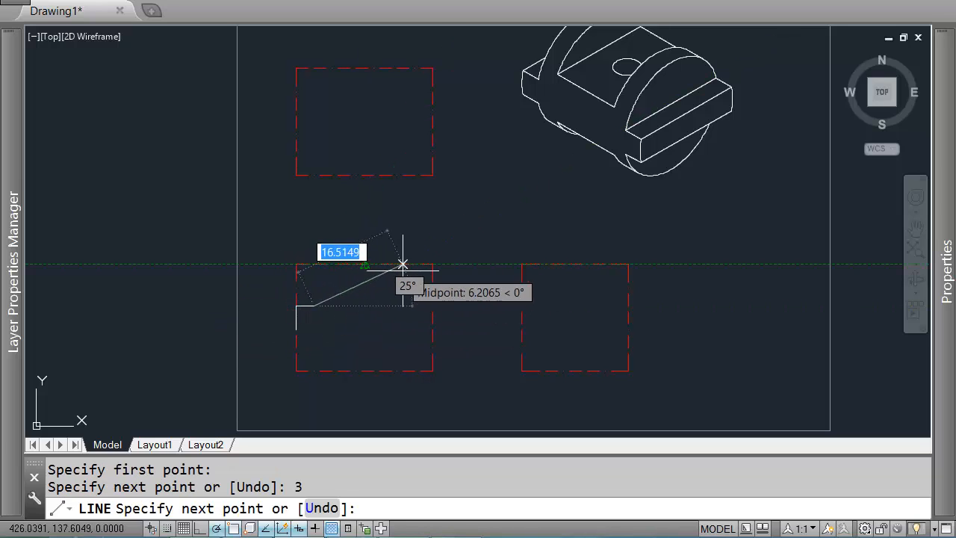
pyautogui.press('Return')
pyautogui.moveTo(676, 63); pyautogui.dragTo(707, 126, button='middle')
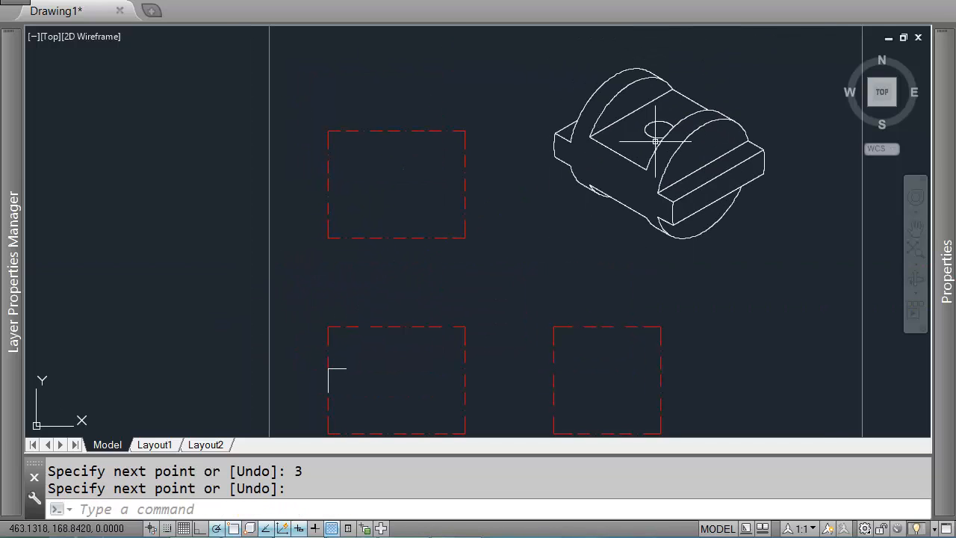
pyautogui.click(672, 202)
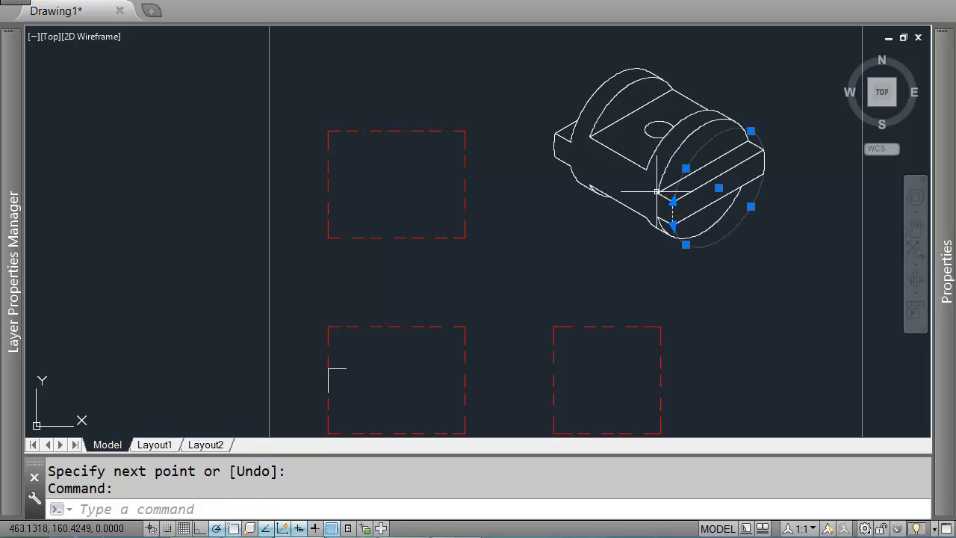
pyautogui.click(665, 195)
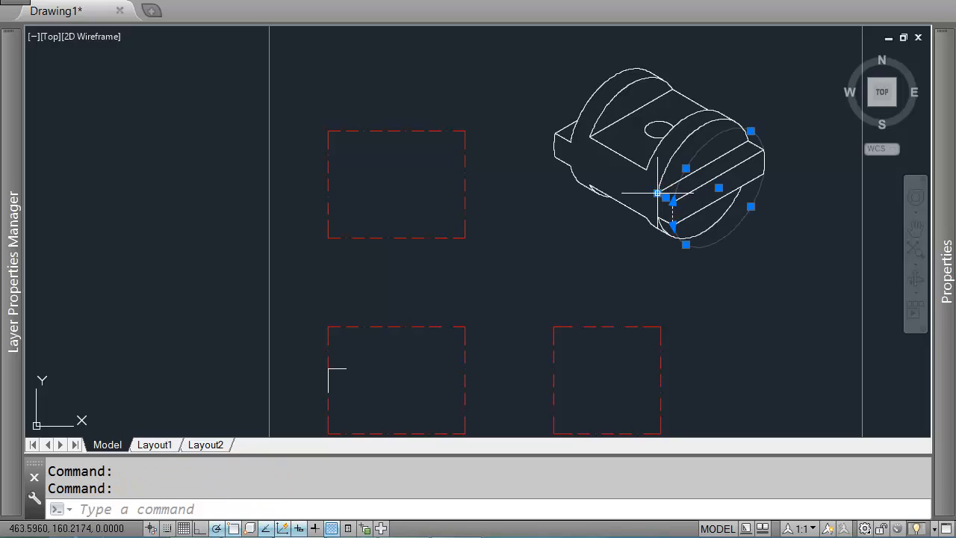
pyautogui.press('Escape')
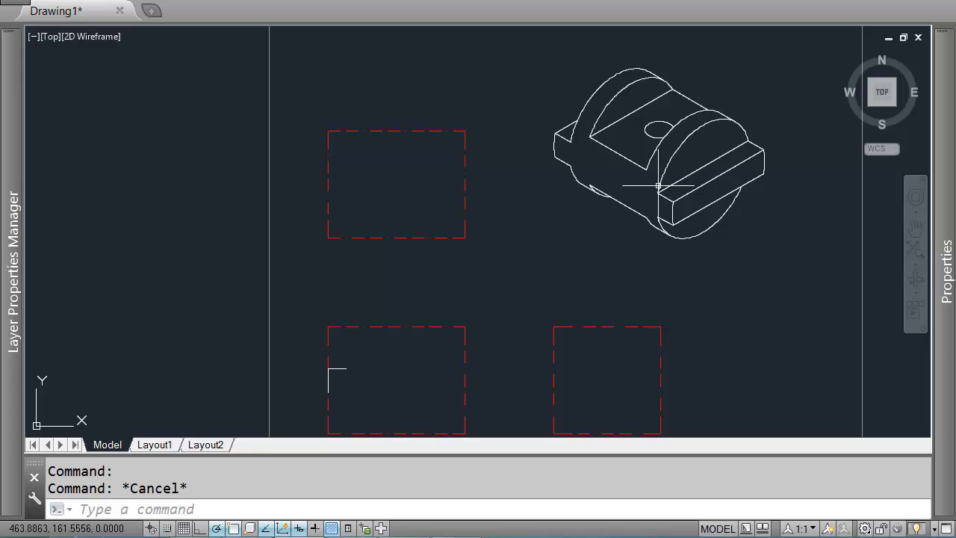
# Step: Draw a vertical line from the end of the horizontal line up to the top edge of the front-view box
pyautogui.moveTo(431, 318); pyautogui.dragTo(445, 252, button='middle')
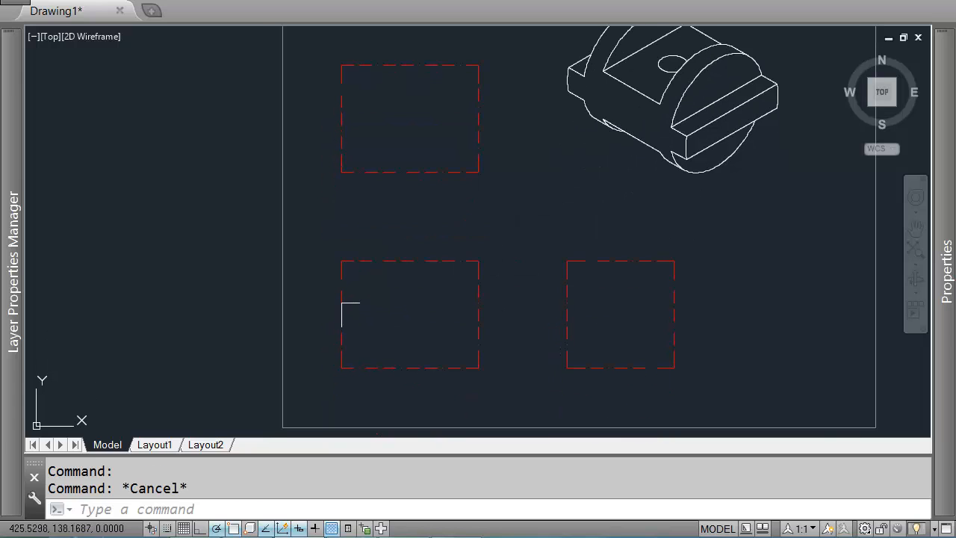
pyautogui.press('space')
pyautogui.click(359, 303)
pyautogui.click(361, 262)
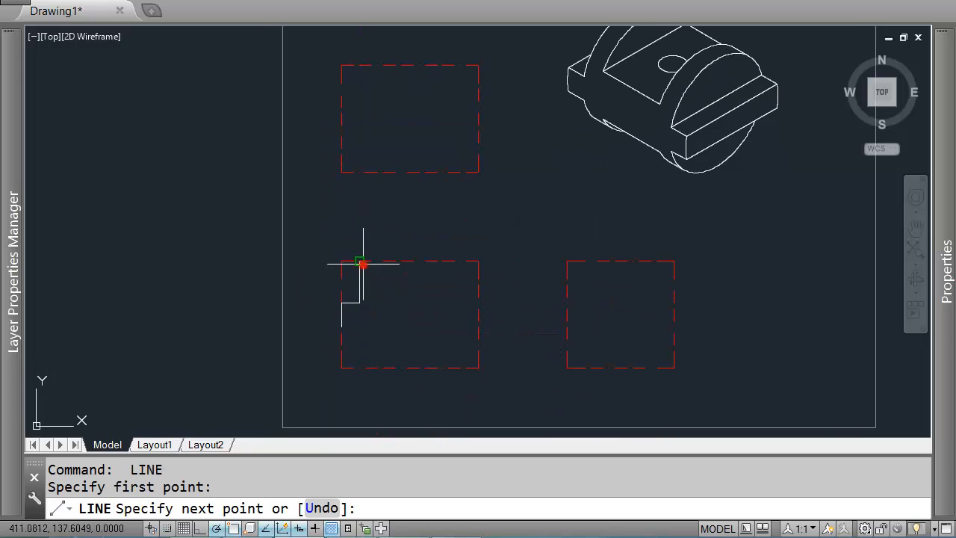
pyautogui.press('Return')
# Step: Measure the width of the flat top on the isometric part's round end with a temporary line
pyautogui.moveTo(458, 298); pyautogui.dragTo(394, 319, button='middle')
pyautogui.moveTo(515, 236); pyautogui.dragTo(534, 241, button='middle')
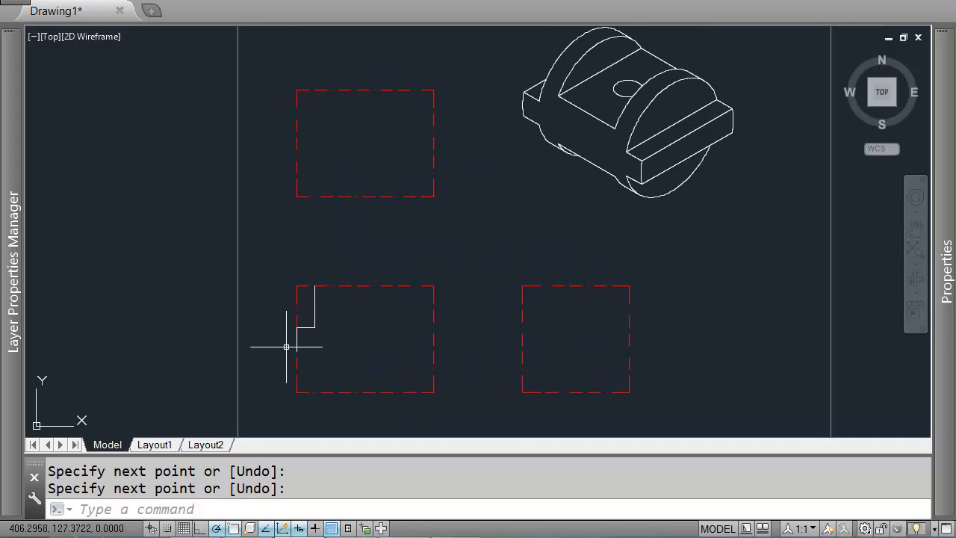
pyautogui.press('space')
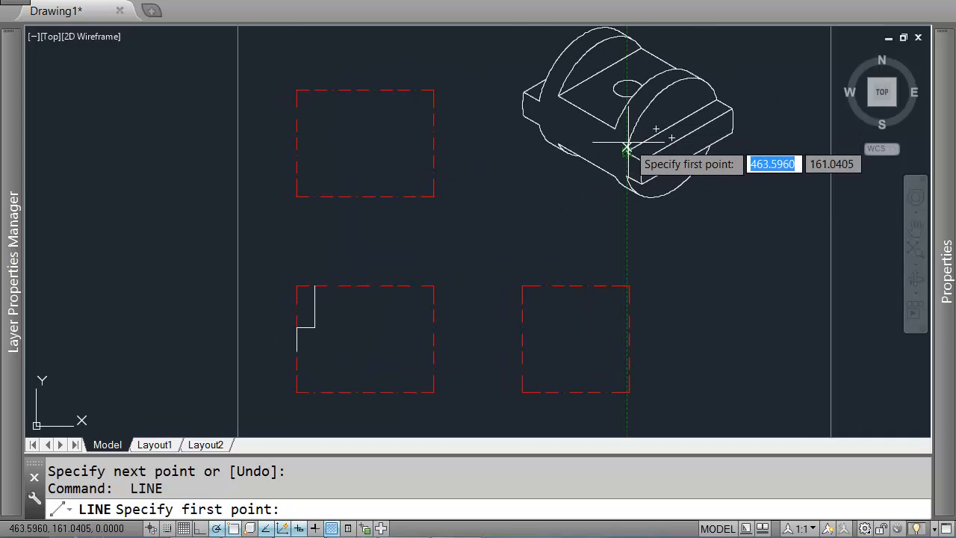
pyautogui.scroll(2, 612, 132)
pyautogui.click(612, 127)
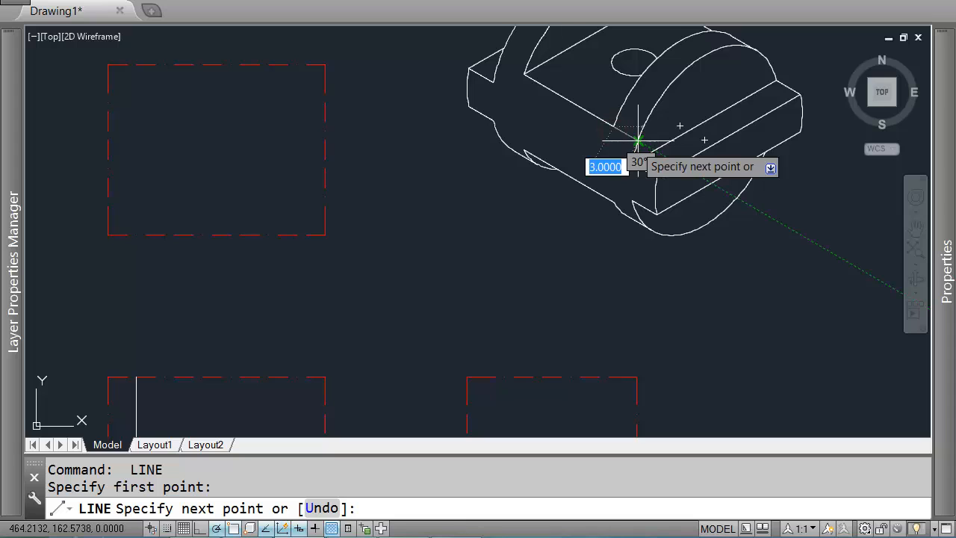
pyautogui.press('Return')
# Step: Draw a 3-unit horizontal line along the box's top edge from the top of the new vertical line
pyautogui.moveTo(109, 389); pyautogui.dragTo(160, 316, button='middle')
pyautogui.press('space')
pyautogui.click(186, 305)
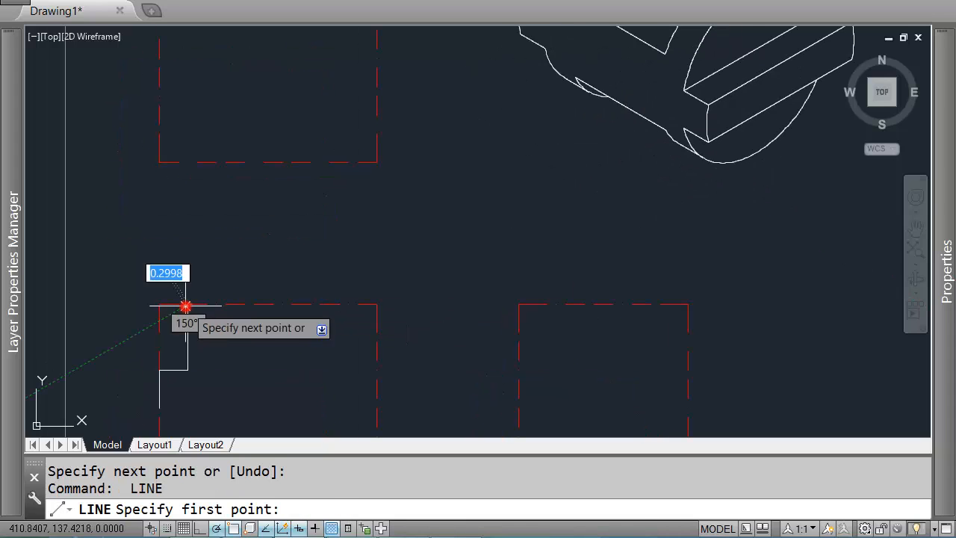
pyautogui.write('3')
pyautogui.press('Return')
pyautogui.scroll(-2, 429, 329)
pyautogui.moveTo(388, 316); pyautogui.dragTo(448, 309, button='middle')
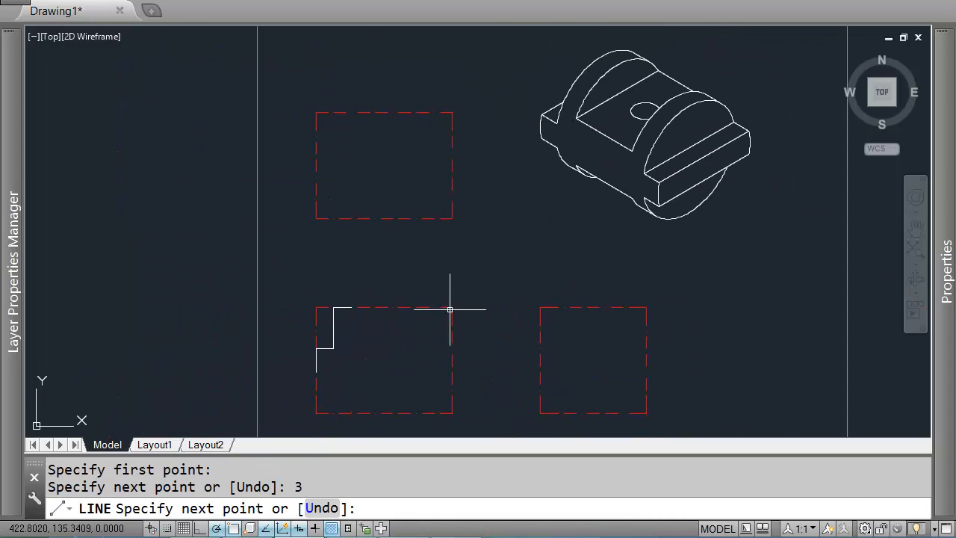
pyautogui.press('Return')
# Step: Measure the depth of the slot on the isometric part with a temporary vertical line
pyautogui.press('space')
pyautogui.scroll(2, 611, 171)
pyautogui.moveTo(614, 33); pyautogui.dragTo(596, 116, button='middle')
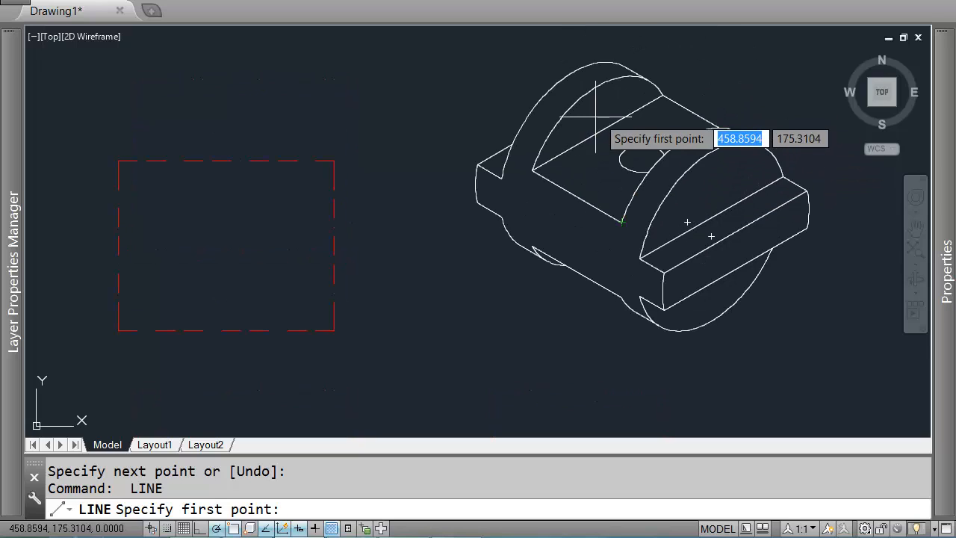
pyautogui.click(597, 128)
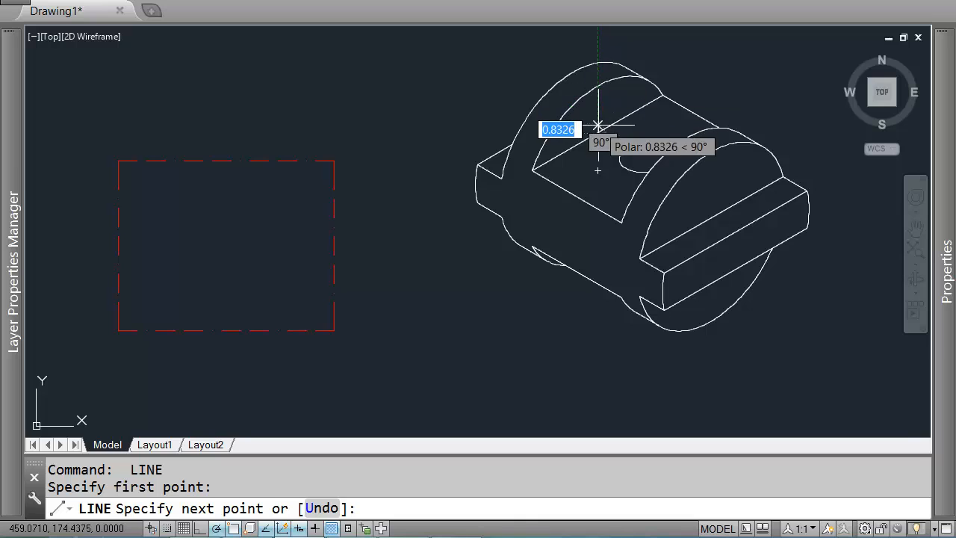
pyautogui.press('Return')
pyautogui.press('Return')
pyautogui.click(606, 122)
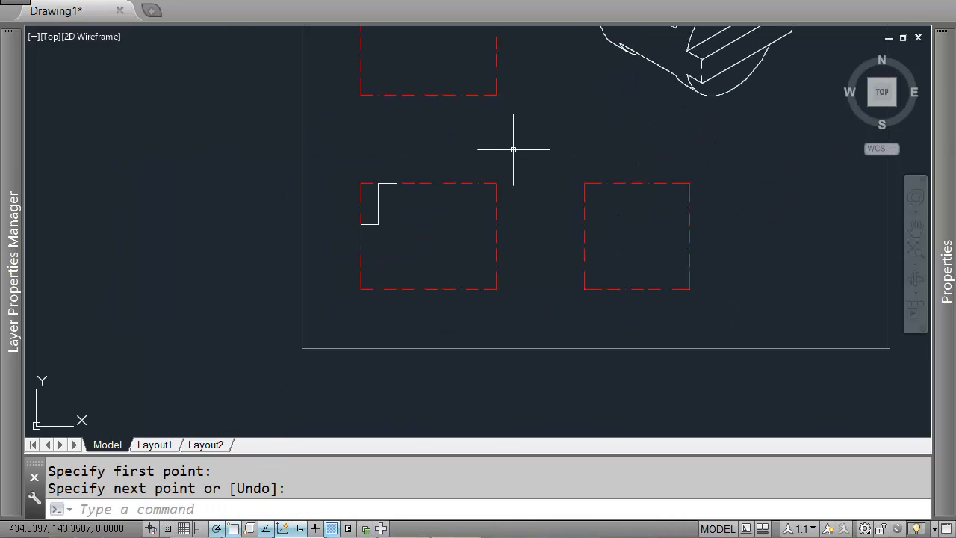
# Step: Draw a 5-unit vertical line down from the top line's end, then a horizontal line to the box's vertical centreline
pyautogui.press('Return')
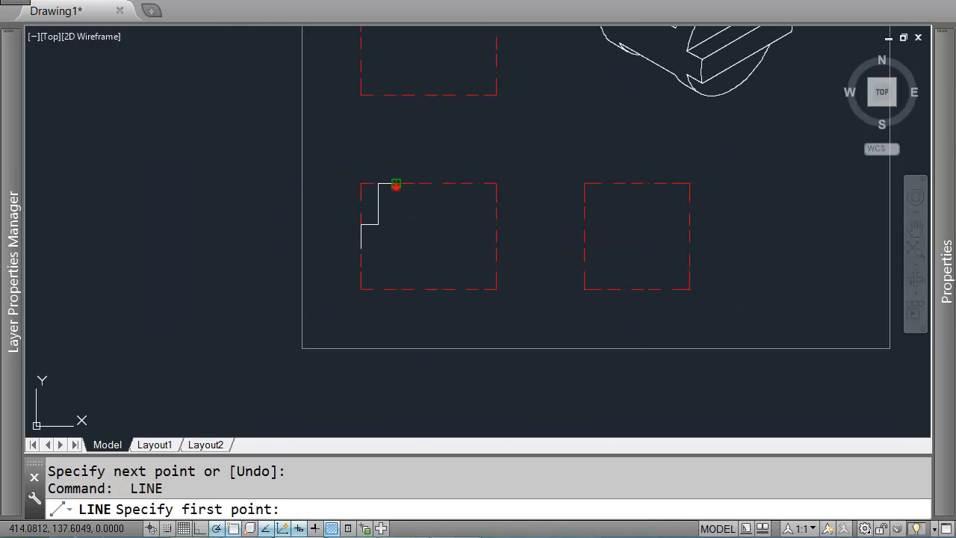
pyautogui.click(396, 184)
pyautogui.write('5')
pyautogui.press('Return')
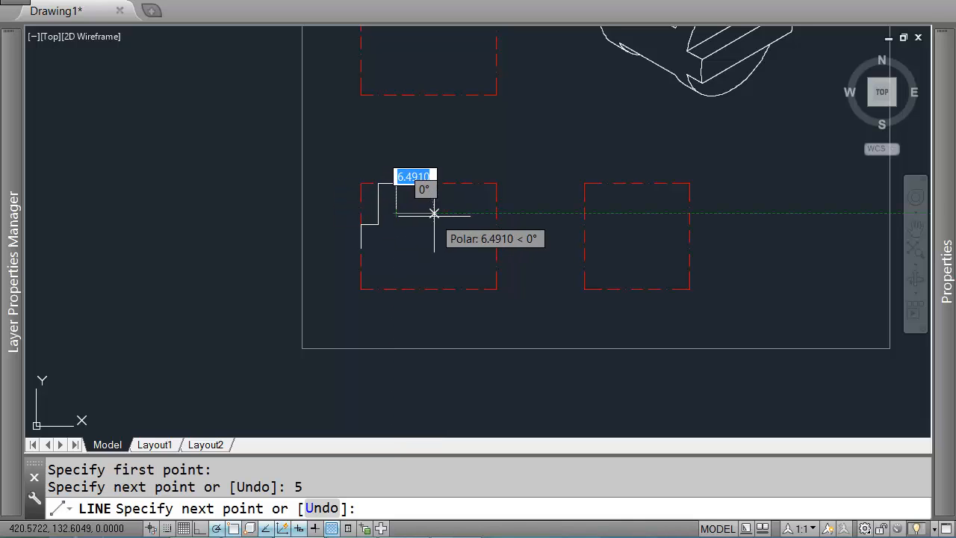
pyautogui.moveTo(434, 209); pyautogui.dragTo(423, 246, button='middle')
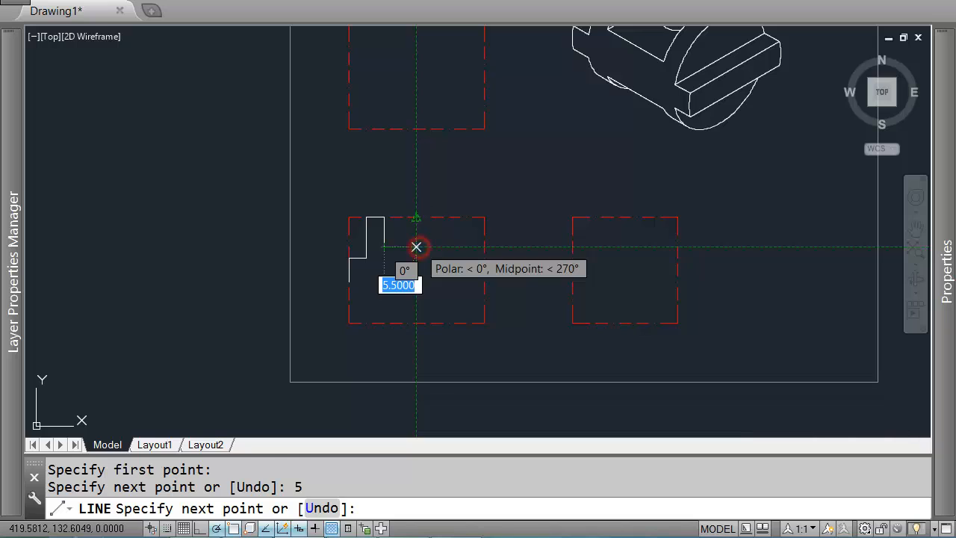
pyautogui.click(416, 247)
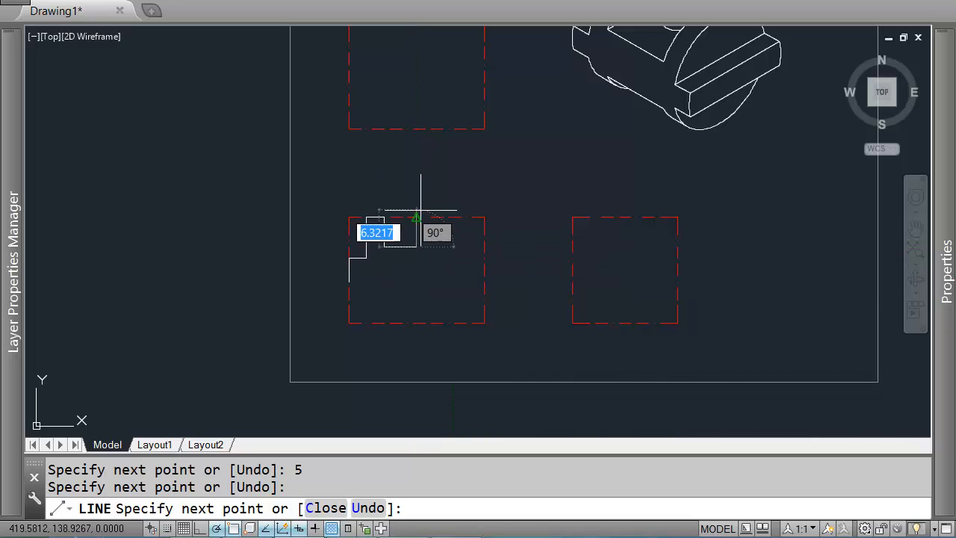
pyautogui.press('Return')
# Step: Mirror the profile lines about a horizontal line through the box's middle, keeping the originals
pyautogui.scroll(3, 416, 240)
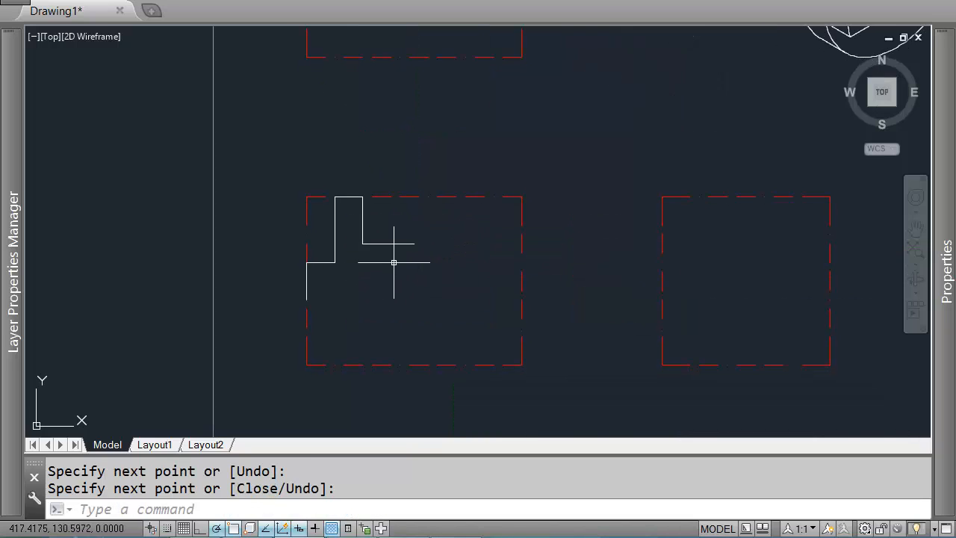
pyautogui.click(391, 292)
pyautogui.click(327, 228)
pyautogui.click(325, 171)
pyautogui.click(385, 219)
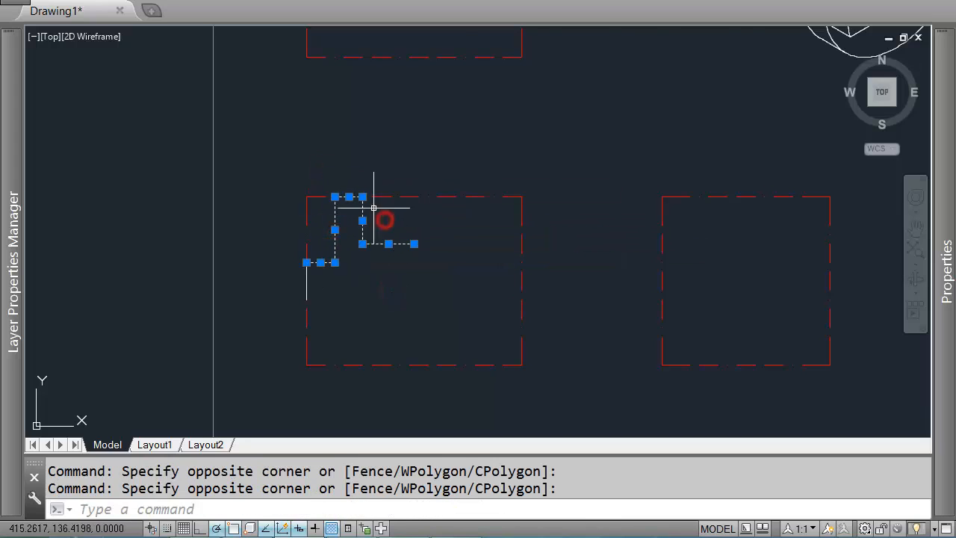
pyautogui.scroll(-2, 373, 207)
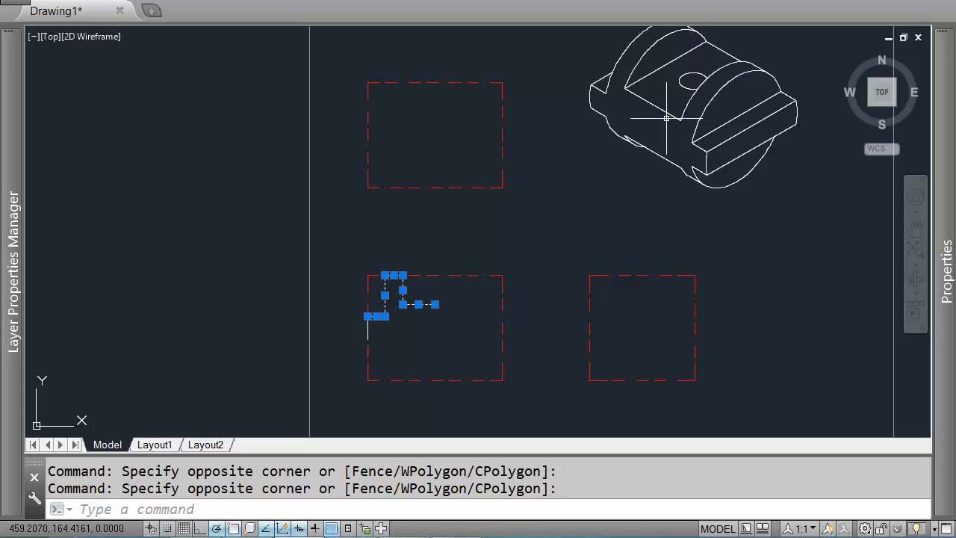
pyautogui.moveTo(404, 320); pyautogui.dragTo(407, 254, button='middle')
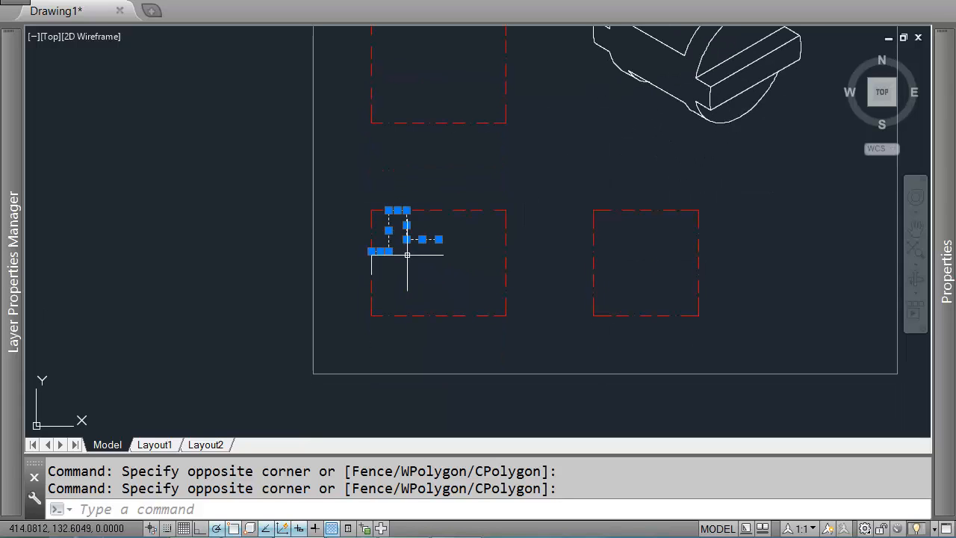
pyautogui.write('MI')
pyautogui.press('Return')
pyautogui.scroll(2, 373, 265)
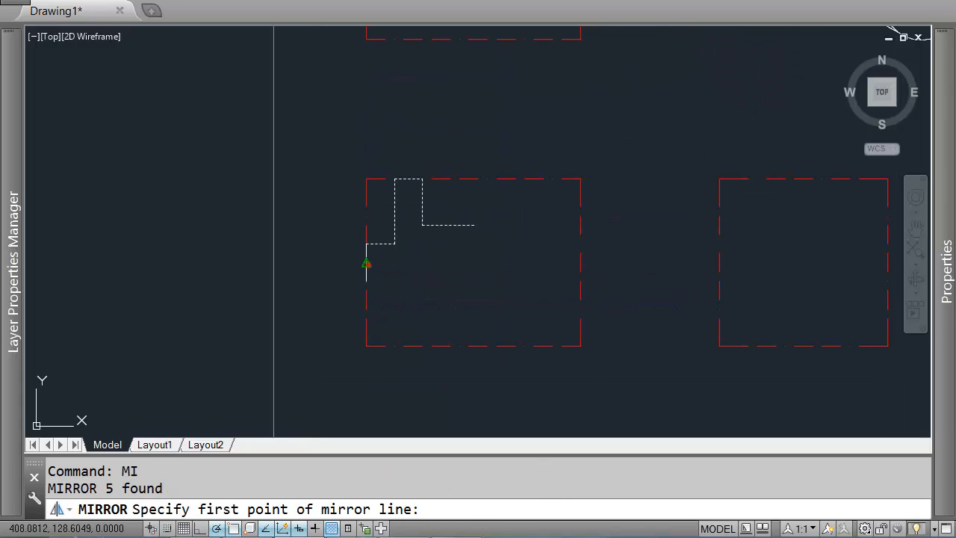
pyautogui.click(367, 264)
pyautogui.click(411, 263)
pyautogui.press('Return')
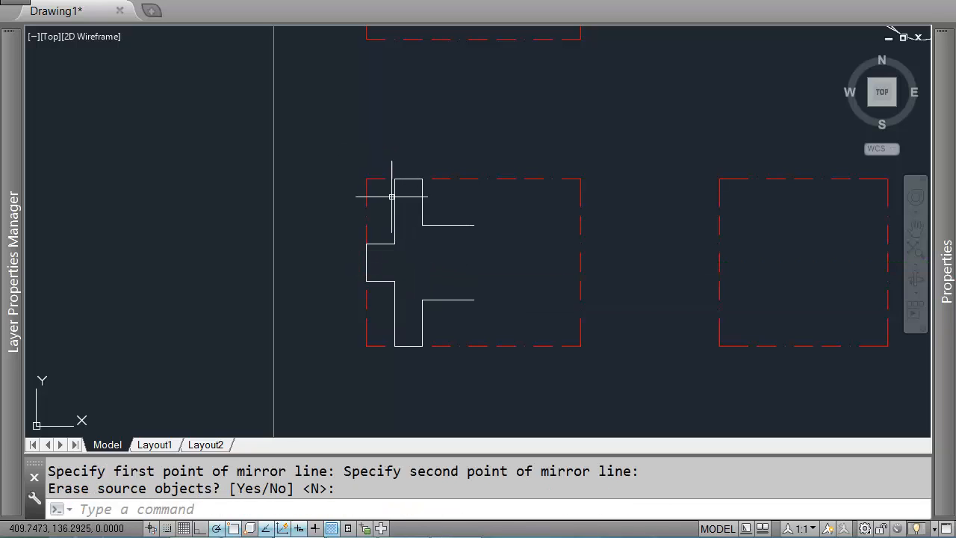
# Step: Mirror the whole half outline about the box's vertical centreline to complete the front view
pyautogui.press('Return')
pyautogui.click(329, 130)
pyautogui.click(505, 412)
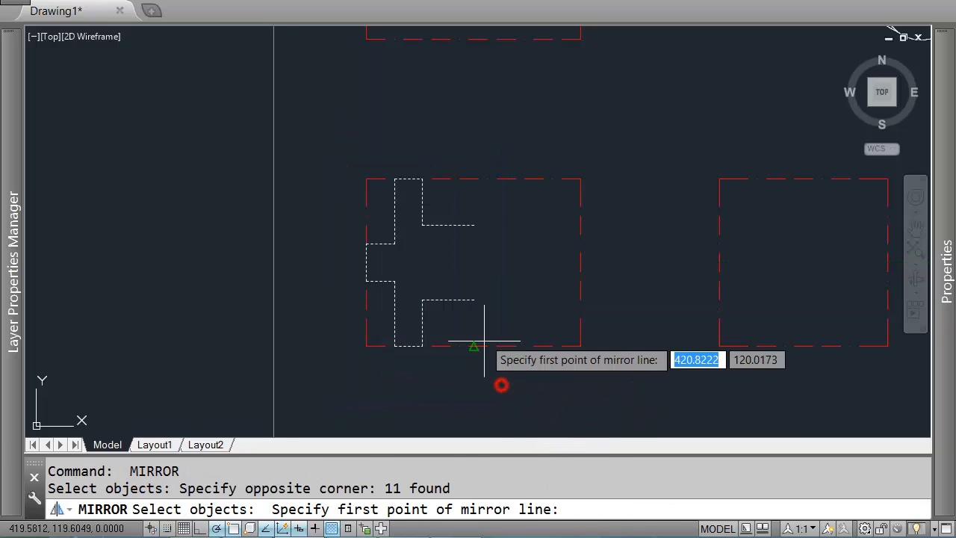
pyautogui.click(474, 346)
pyautogui.click(474, 267)
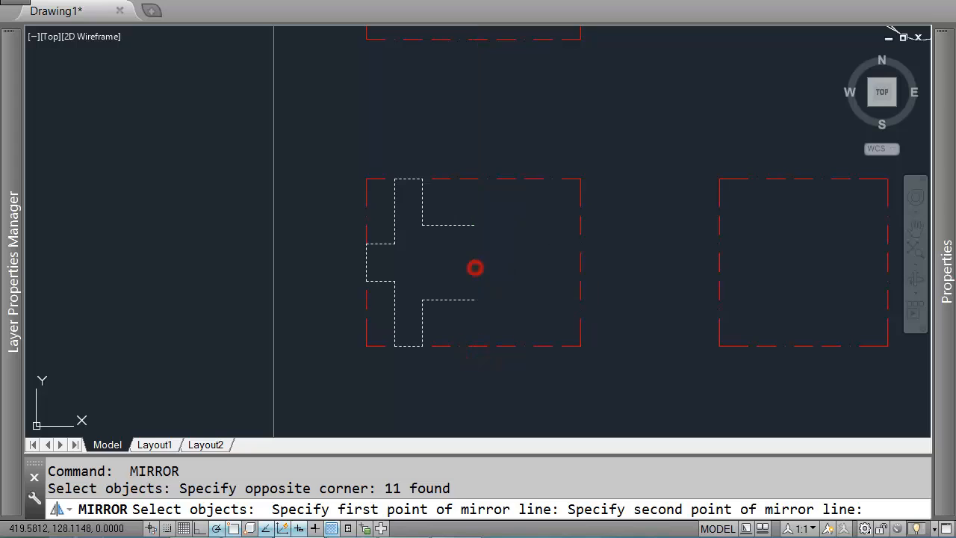
pyautogui.press('Return')
# Step: Fill a picked region of the isometric part with a SOLID hatch
pyautogui.scroll(-5, 407, 214)
pyautogui.moveTo(436, 208); pyautogui.dragTo(447, 286, button='middle')
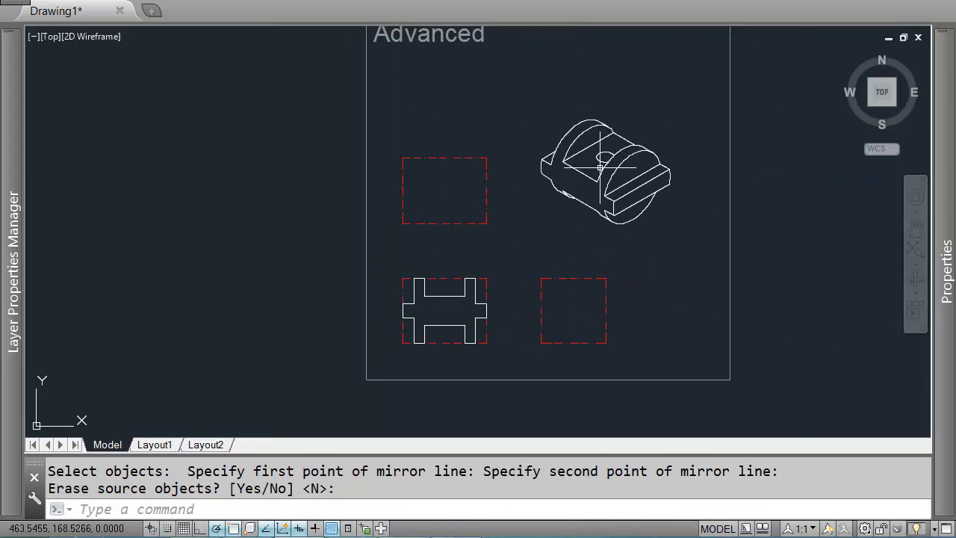
pyautogui.scroll(3, 602, 173)
pyautogui.moveTo(530, 198); pyautogui.dragTo(593, 183, button='middle')
pyautogui.moveTo(560, 218); pyautogui.dragTo(571, 183, button='middle')
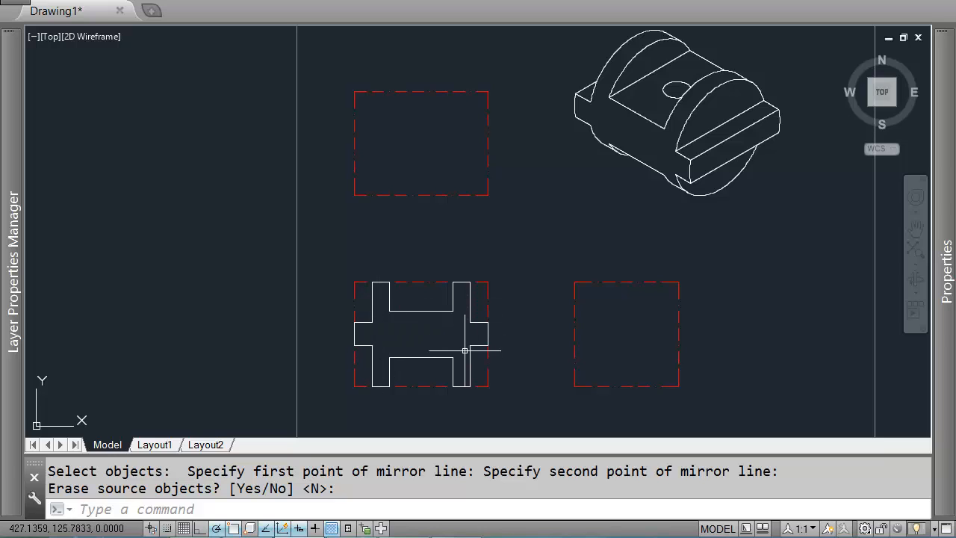
pyautogui.scroll(2, 623, 141)
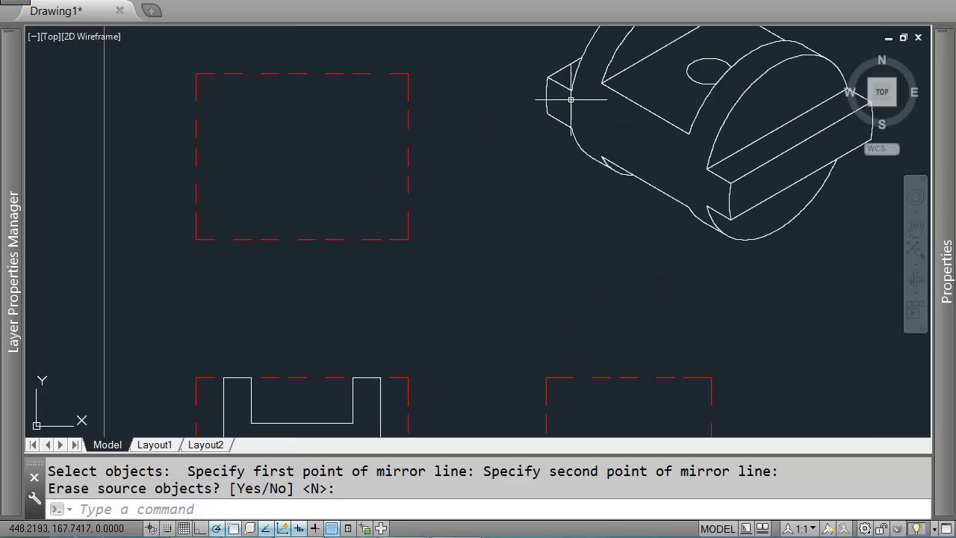
pyautogui.scroll(-3, 587, 203)
pyautogui.press('Return')
pyautogui.write('h')
pyautogui.press('Return')
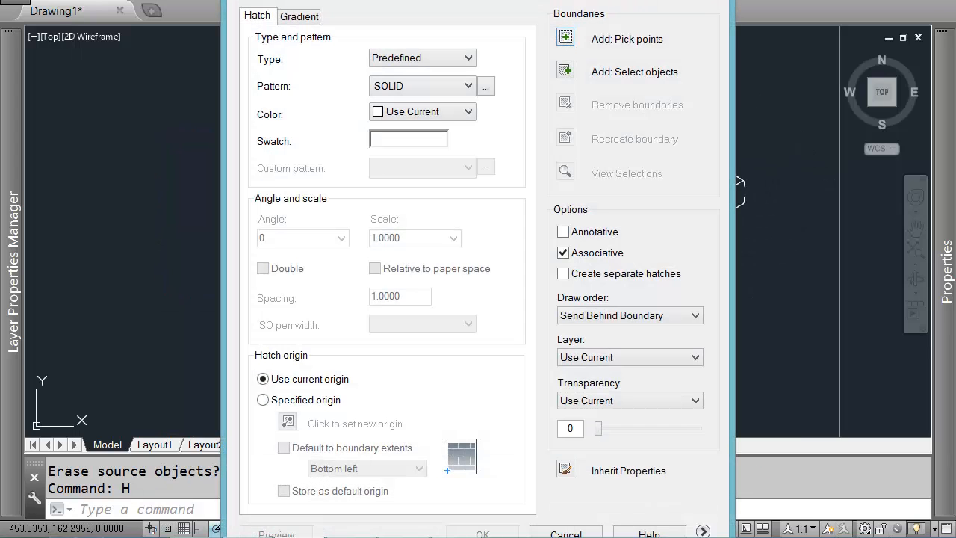
pyautogui.click(565, 39)
pyautogui.click(580, 198)
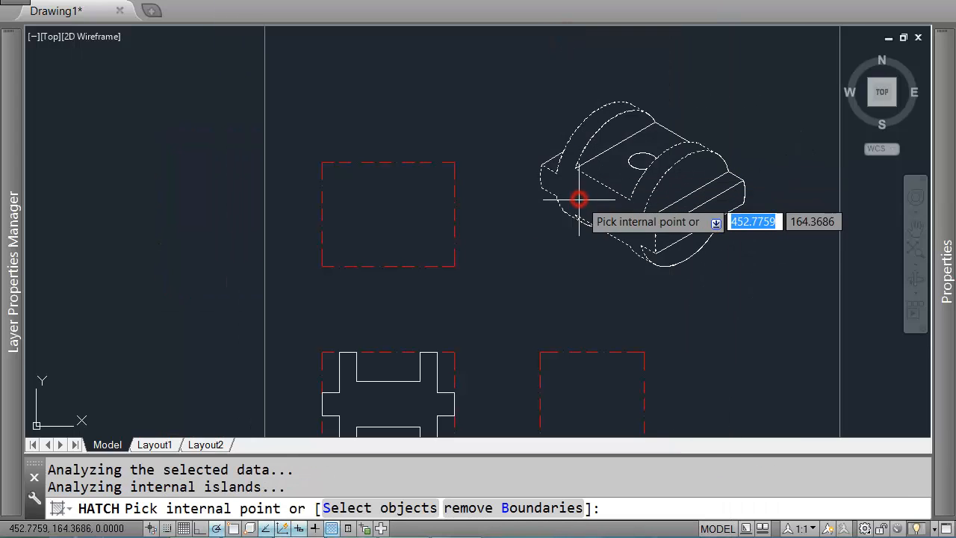
pyautogui.press('Return')
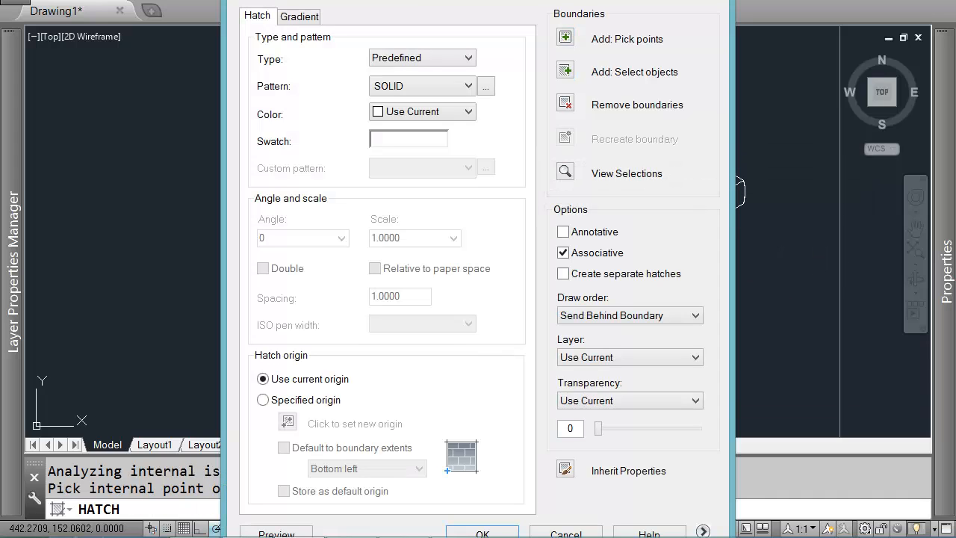
pyautogui.click(489, 532)
# Step: Delete the solid hatch from the isometric part
pyautogui.scroll(2, 606, 185)
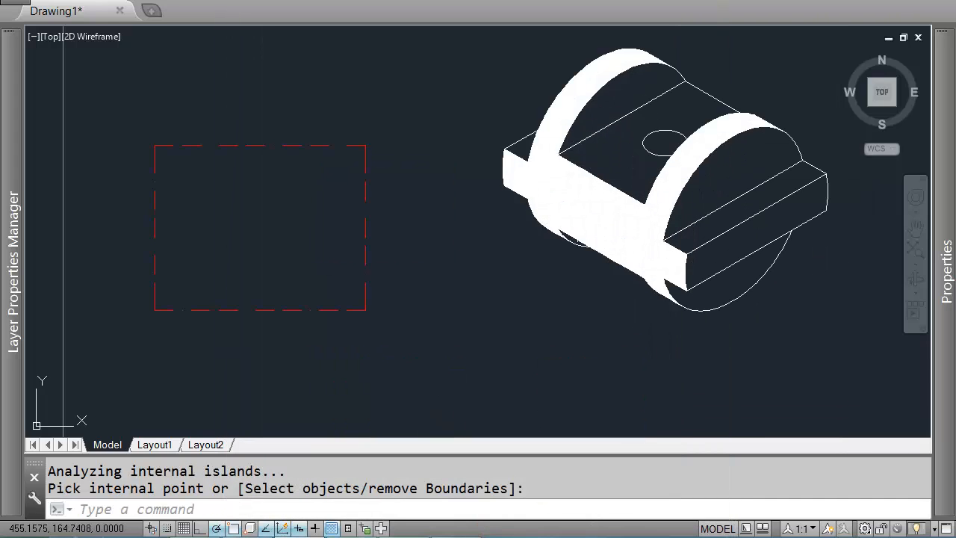
pyautogui.scroll(-2, 591, 203)
pyautogui.moveTo(592, 234); pyautogui.dragTo(607, 207, button='middle')
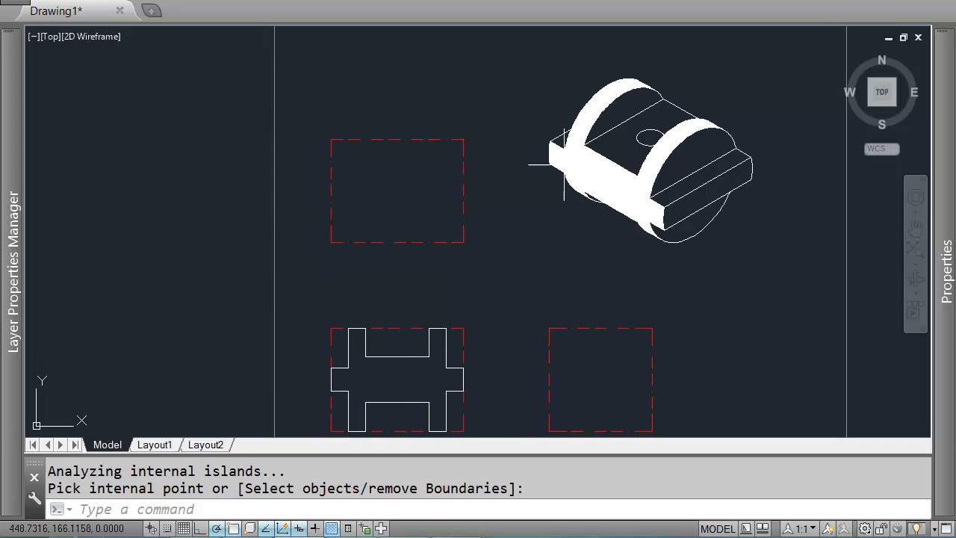
pyautogui.write('h')
pyautogui.press('Return')
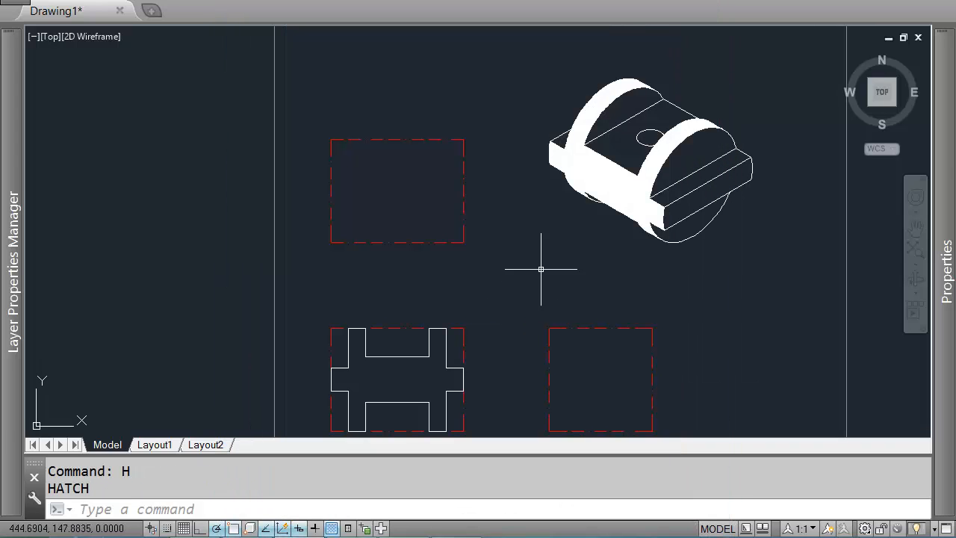
pyautogui.click(573, 166)
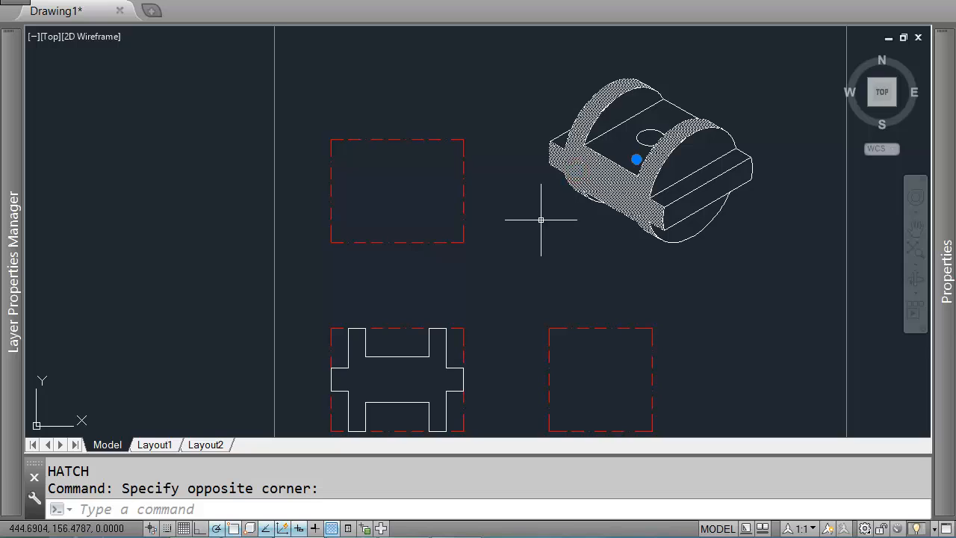
pyautogui.press('Delete')
pyautogui.moveTo(420, 360); pyautogui.dragTo(428, 305, button='middle')
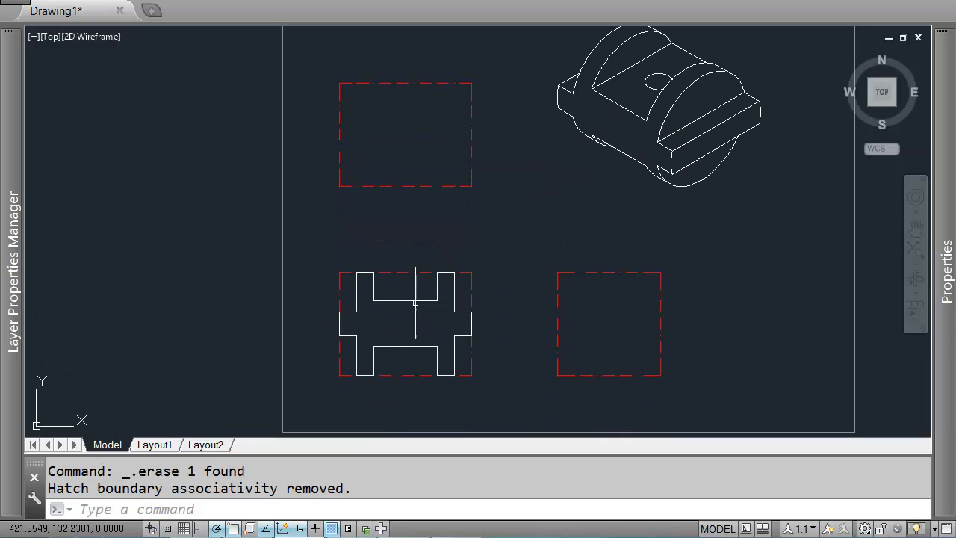
pyautogui.moveTo(558, 230); pyautogui.dragTo(587, 252, button='middle')
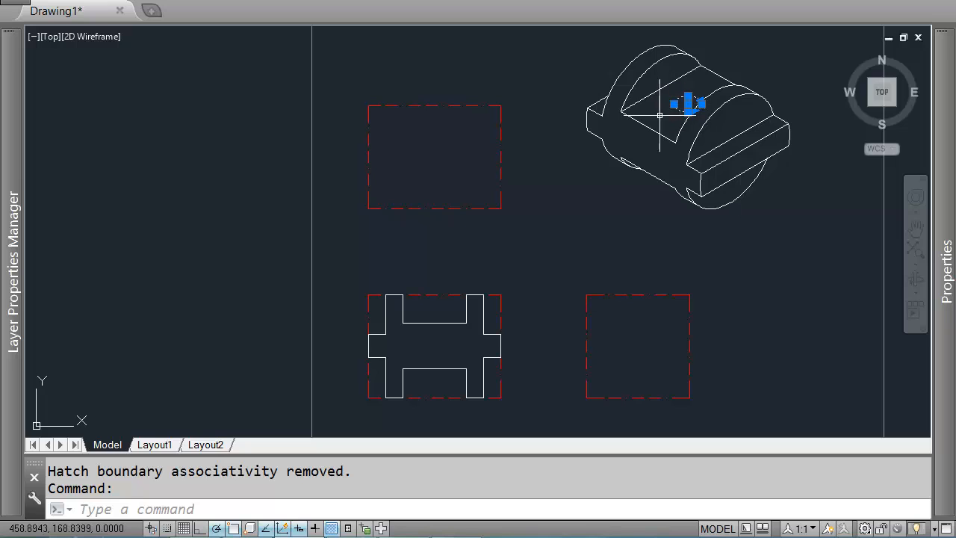
pyautogui.press('Escape')
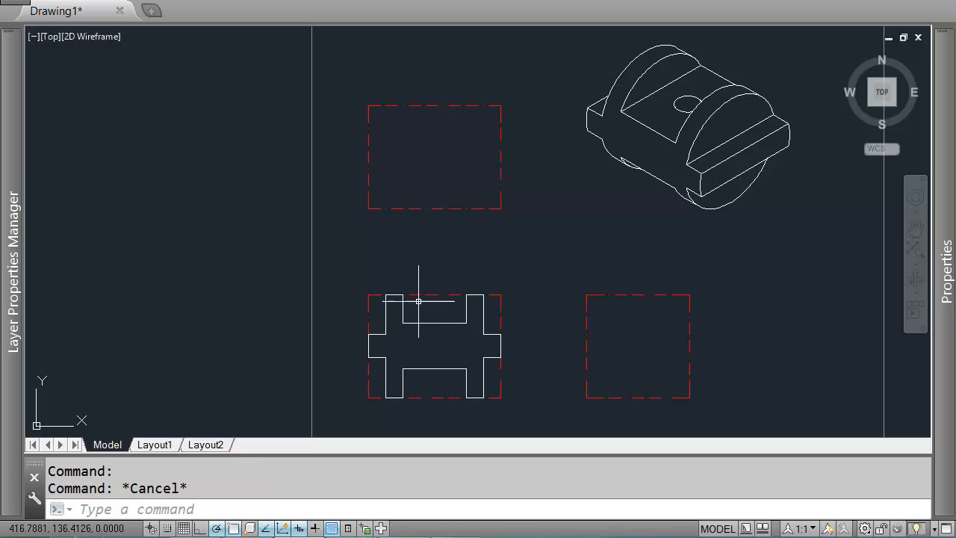
# Step: Draw a circle centred in the right-hand box, with its radius reaching the midpoint of the box's top edge
pyautogui.moveTo(606, 298)
pyautogui.mouseDown(button='middle')
pyautogui.moveTo(579, 270)
pyautogui.moveTo(590, 276)
pyautogui.mouseUp(button='middle')
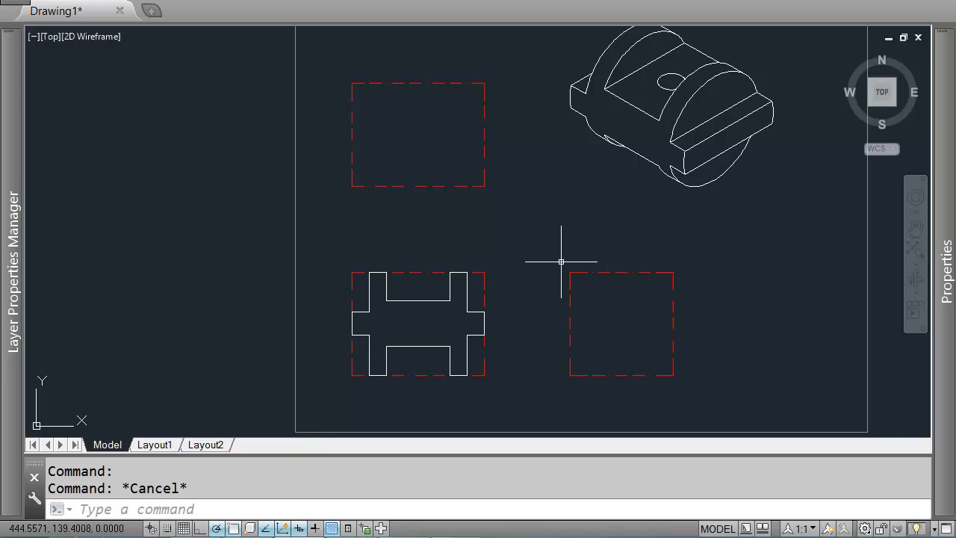
pyautogui.moveTo(634, 319)
pyautogui.mouseDown(button='middle')
pyautogui.moveTo(563, 309)
pyautogui.moveTo(601, 313)
pyautogui.mouseUp(button='middle')
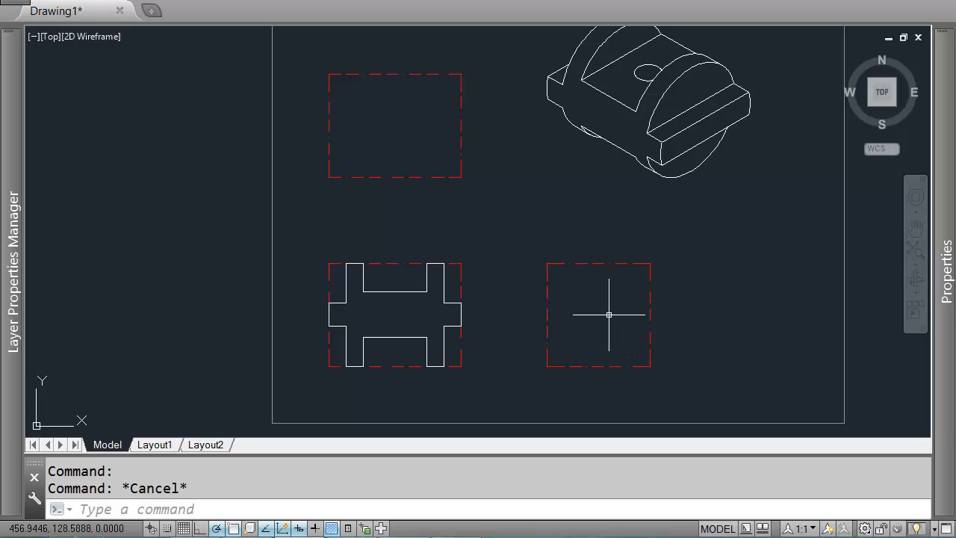
pyautogui.moveTo(609, 315)
pyautogui.mouseDown(button='middle')
pyautogui.moveTo(594, 292)
pyautogui.moveTo(619, 301)
pyautogui.mouseUp(button='middle')
pyautogui.write('C')
pyautogui.press('Return')
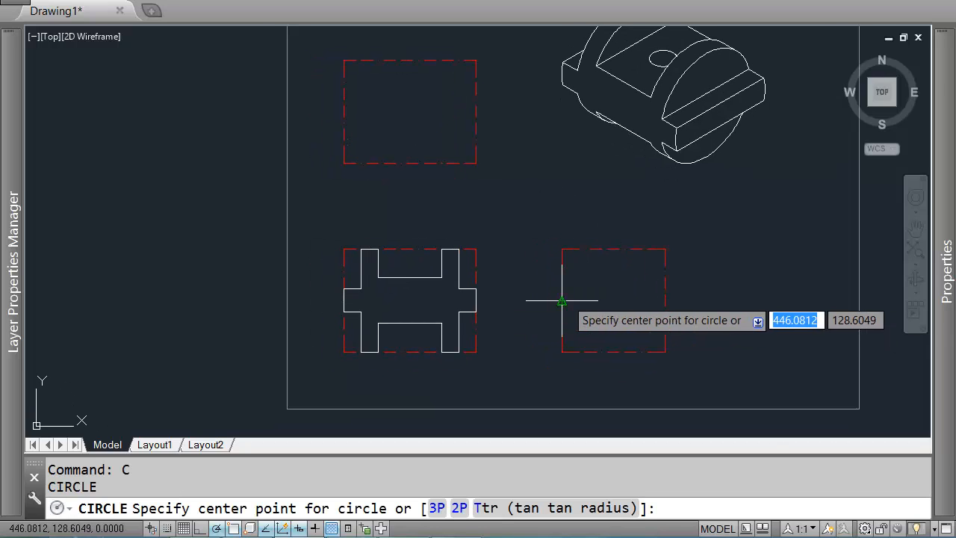
pyautogui.click(613, 302)
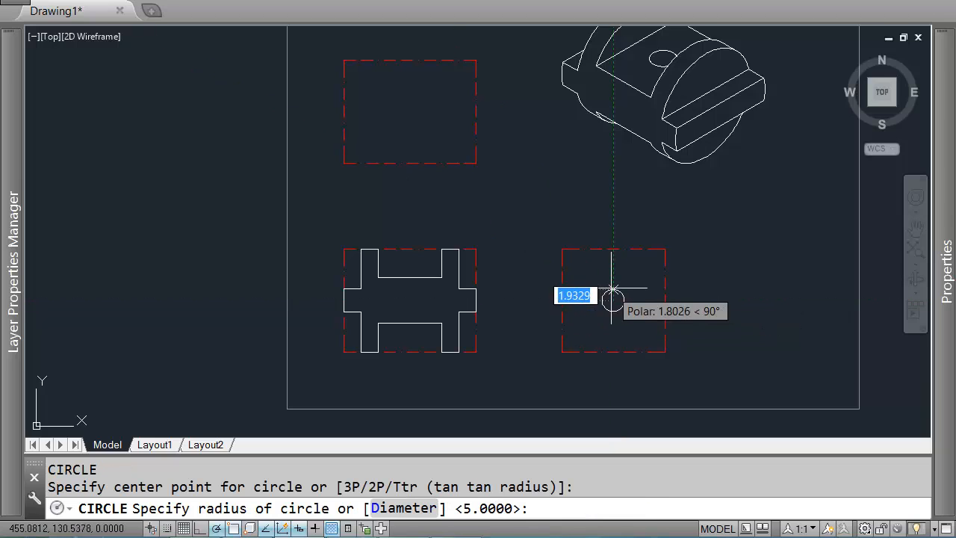
pyautogui.click(614, 250)
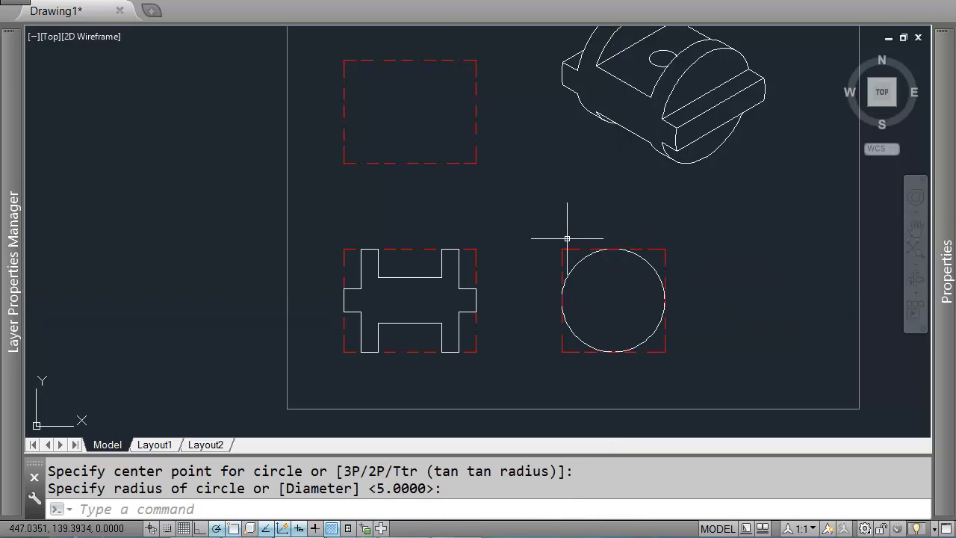
pyautogui.moveTo(565, 256); pyautogui.dragTo(583, 259, button='middle')
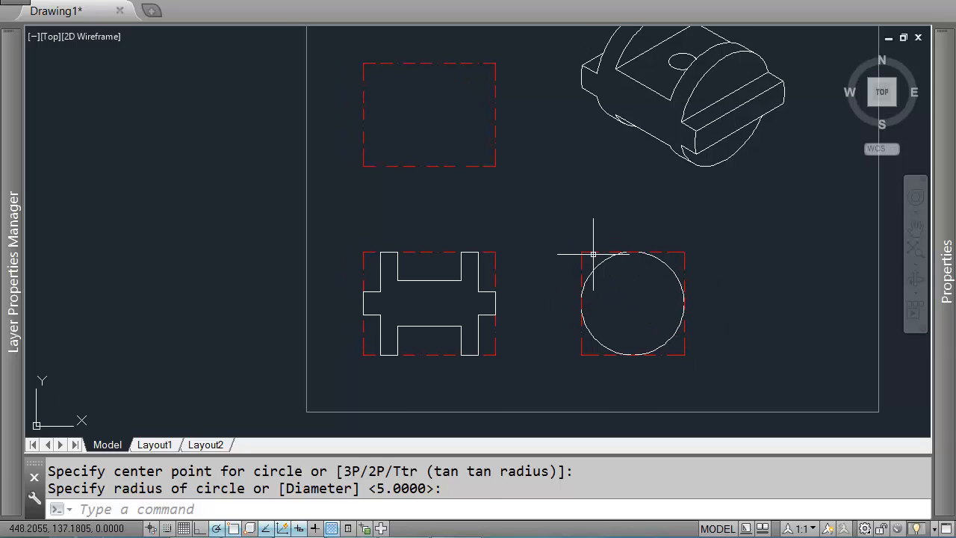
pyautogui.click(582, 229)
pyautogui.click(491, 261)
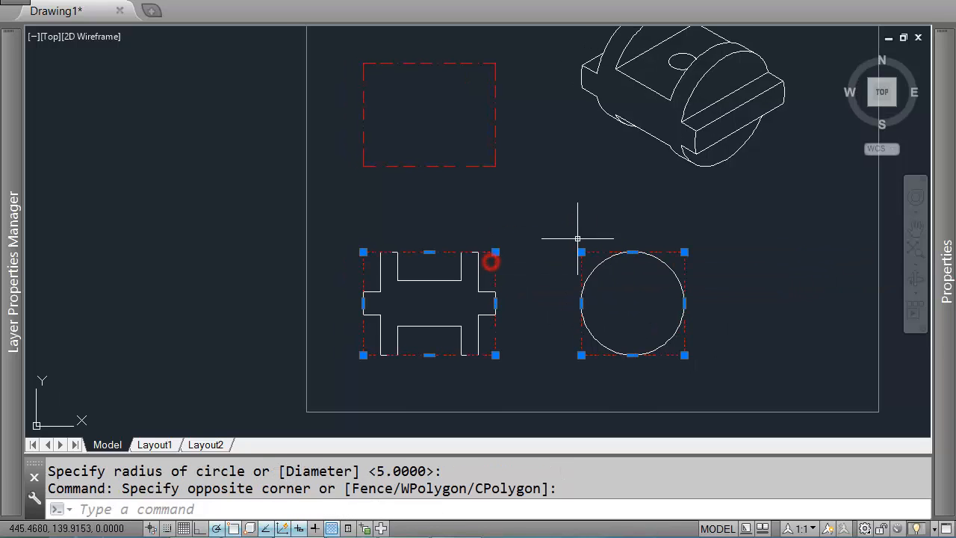
pyautogui.press('Escape')
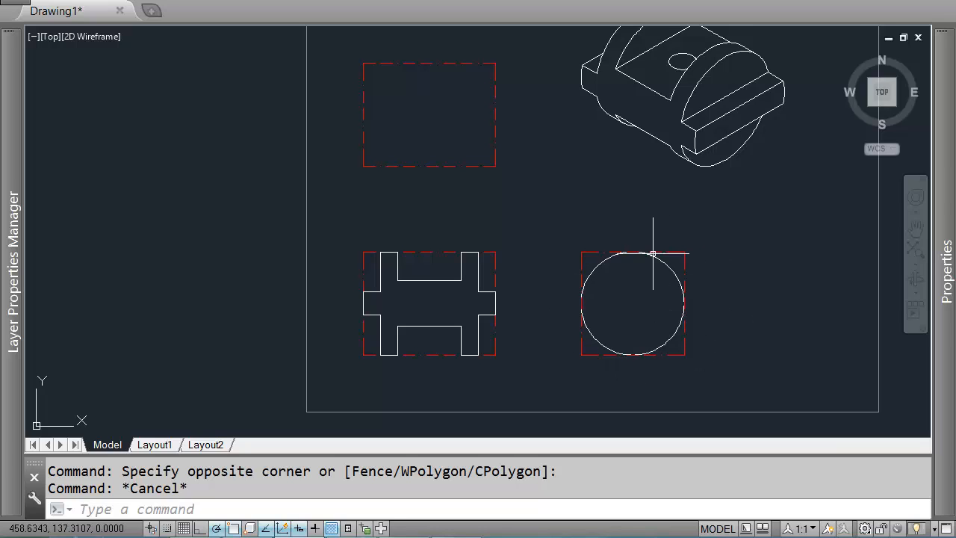
pyautogui.moveTo(653, 254); pyautogui.dragTo(641, 241, button='middle')
pyautogui.scroll(2, 631, 239)
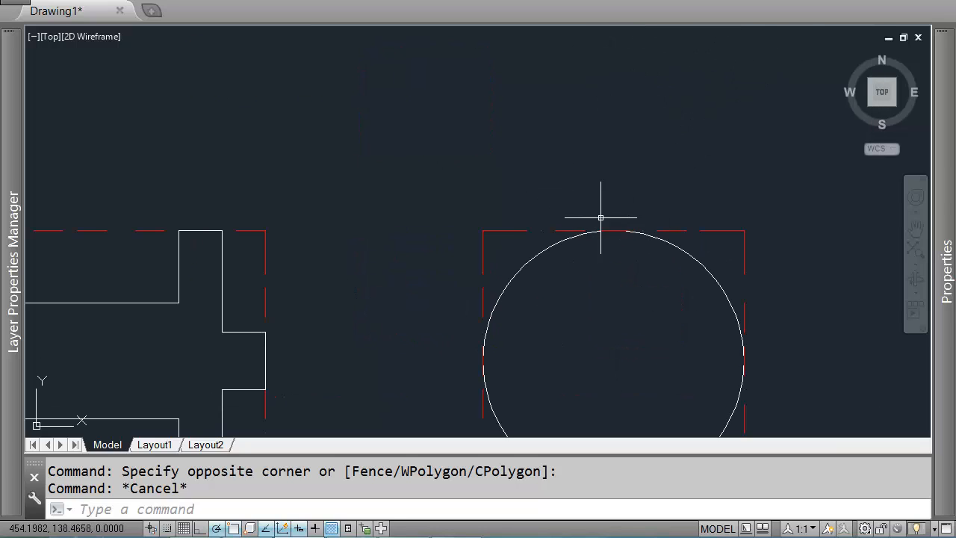
pyautogui.scroll(-1, 596, 224)
# Step: Draw a horizontal line across the circle level with the top edge of the front view's middle band
pyautogui.moveTo(556, 279); pyautogui.dragTo(626, 231, button='middle')
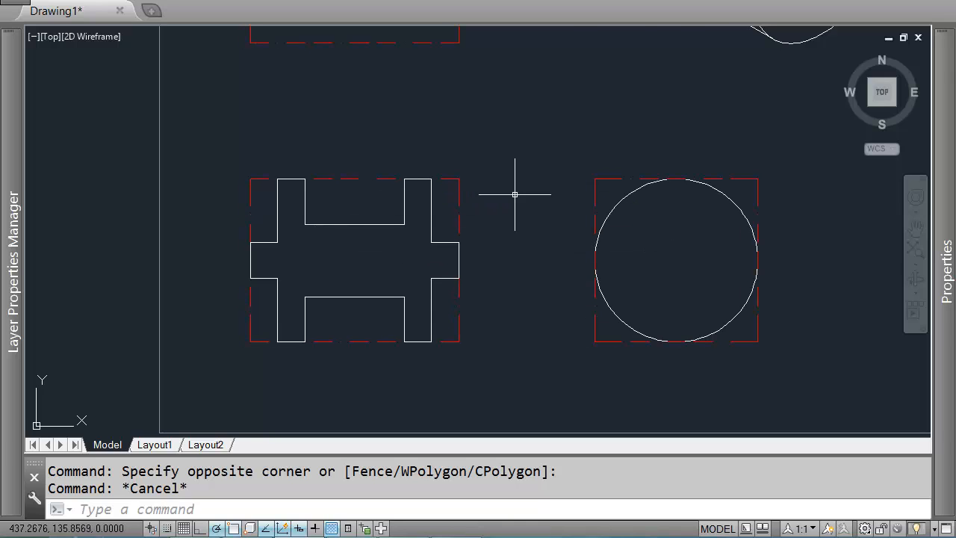
pyautogui.scroll(-2, 515, 194)
pyautogui.moveTo(565, 199)
pyautogui.mouseDown(button='middle')
pyautogui.moveTo(565, 223)
pyautogui.moveTo(528, 181)
pyautogui.mouseUp(button='middle')
pyautogui.write('l')
pyautogui.press('Return')
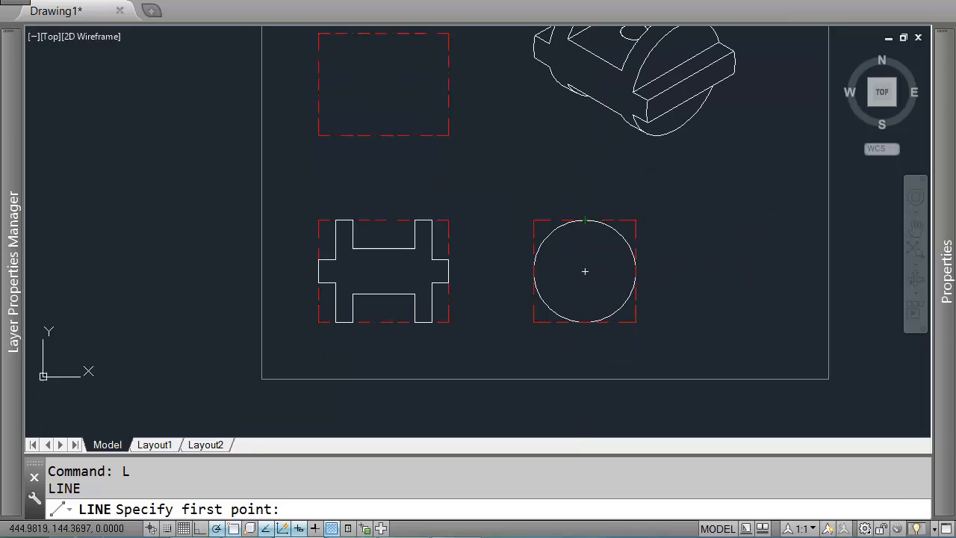
pyautogui.scroll(2, 457, 282)
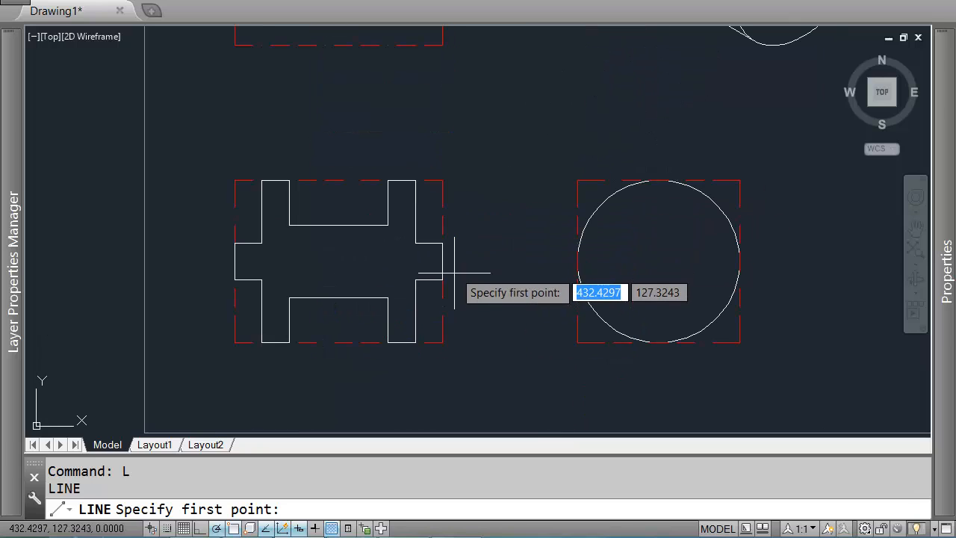
pyautogui.click(579, 243)
pyautogui.scroll(4, 583, 243)
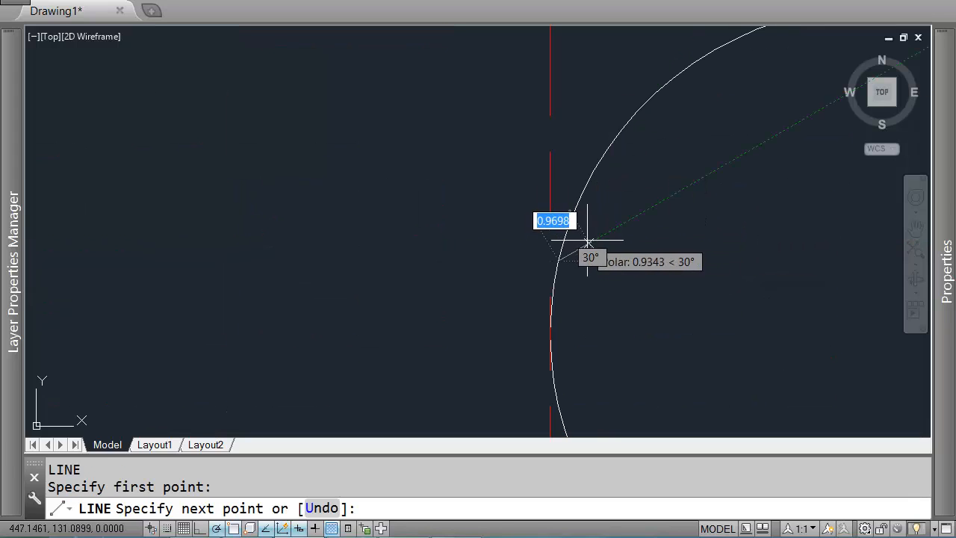
pyautogui.scroll(-5, 576, 254)
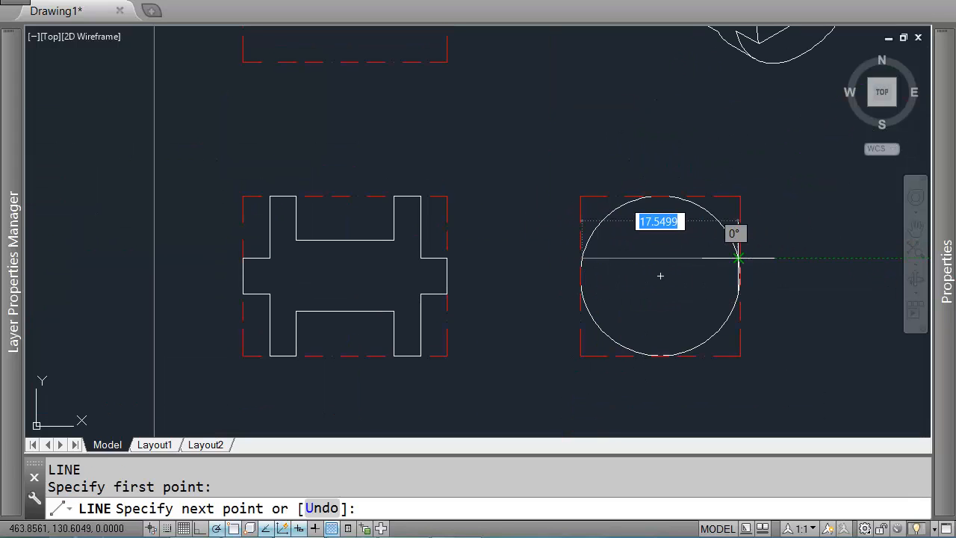
pyautogui.scroll(2, 738, 258)
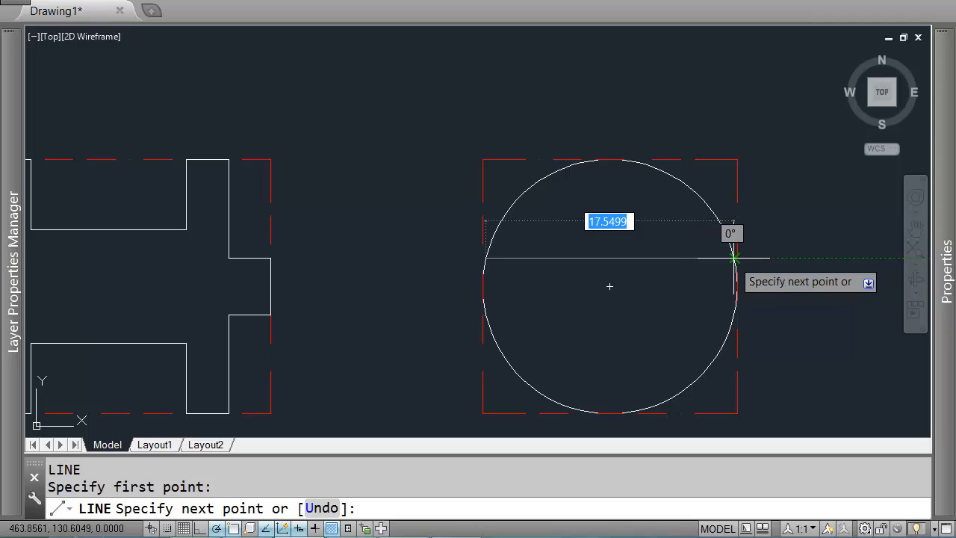
pyautogui.click(734, 258)
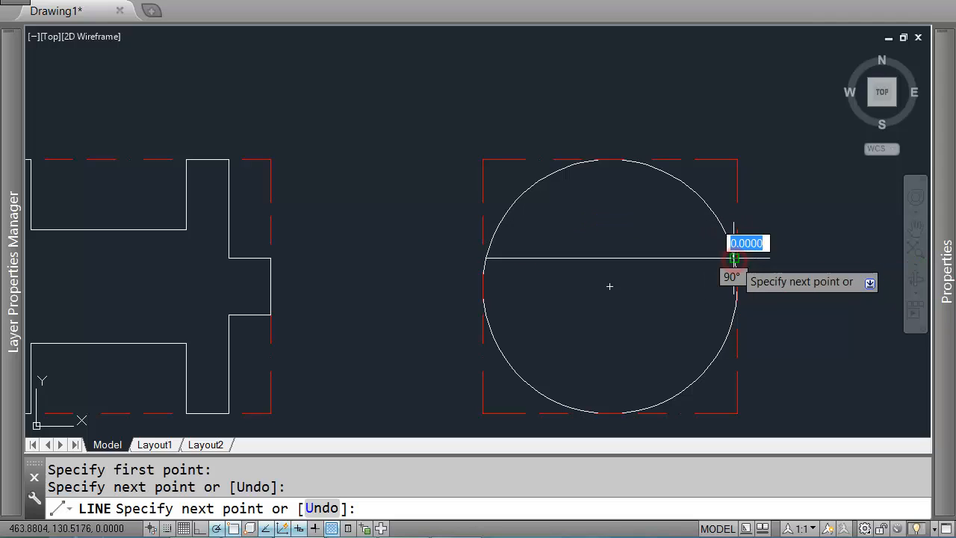
pyautogui.press('Return')
pyautogui.press('Return')
pyautogui.scroll(-4, 667, 278)
pyautogui.scroll(4, 708, 84)
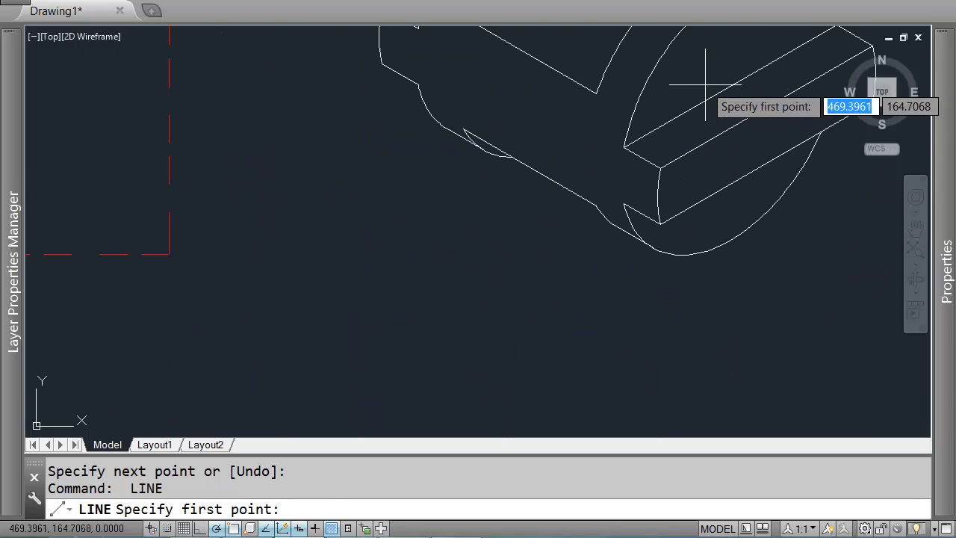
pyautogui.click(622, 150)
pyautogui.scroll(-2, 686, 135)
# Step: Draw a second horizontal line across the circle level with the bottom edge of the front view's middle band
pyautogui.press('Return')
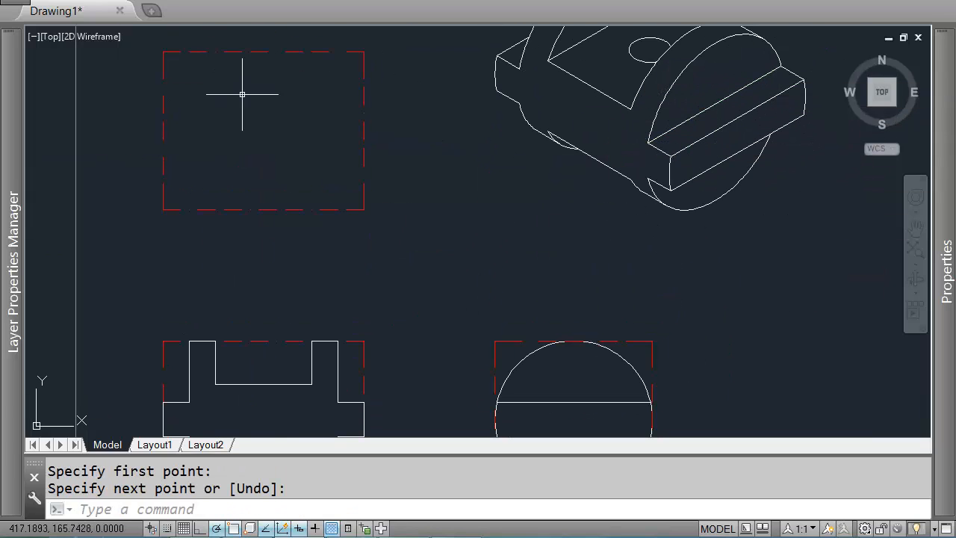
pyautogui.moveTo(522, 291); pyautogui.dragTo(484, 213, button='middle')
pyautogui.scroll(-2, 466, 274)
pyautogui.press('Return')
pyautogui.scroll(4, 444, 275)
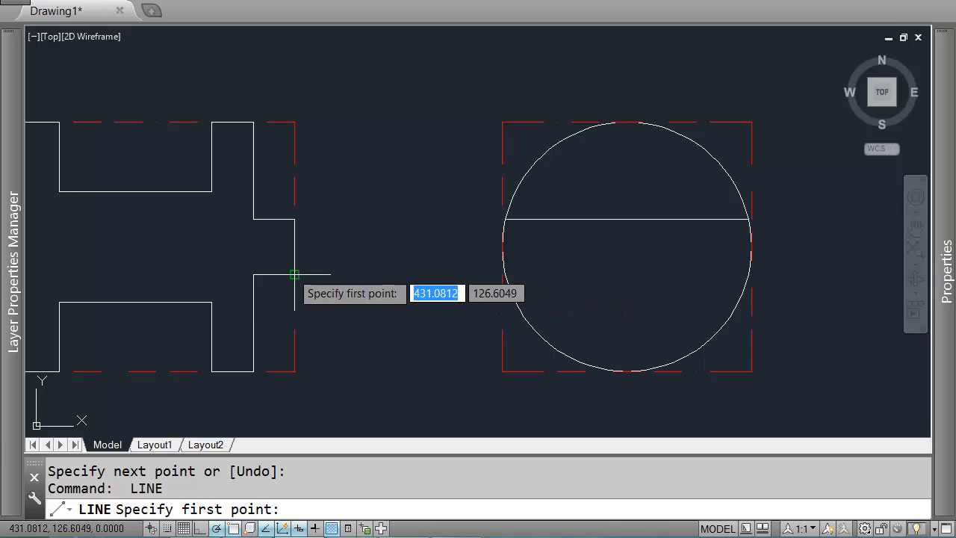
pyautogui.click(505, 273)
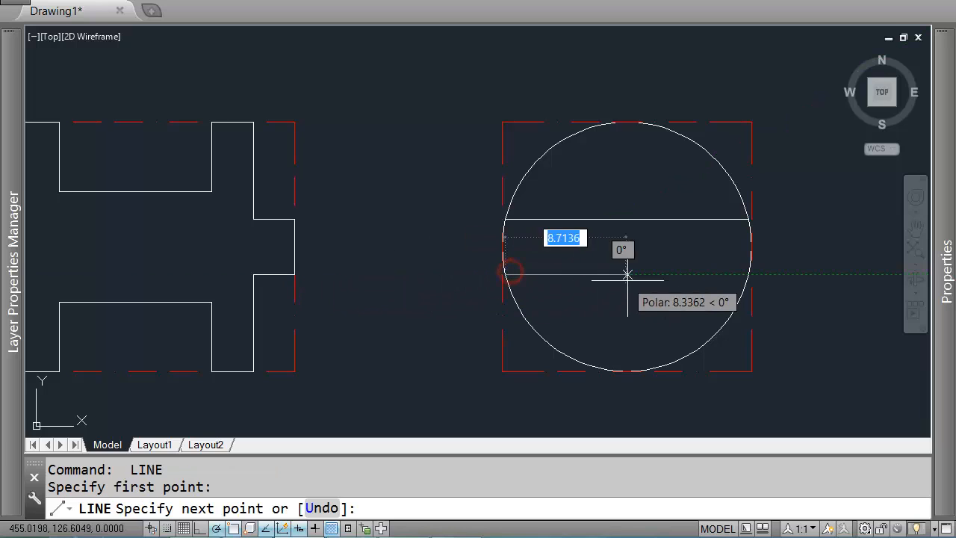
pyautogui.click(748, 274)
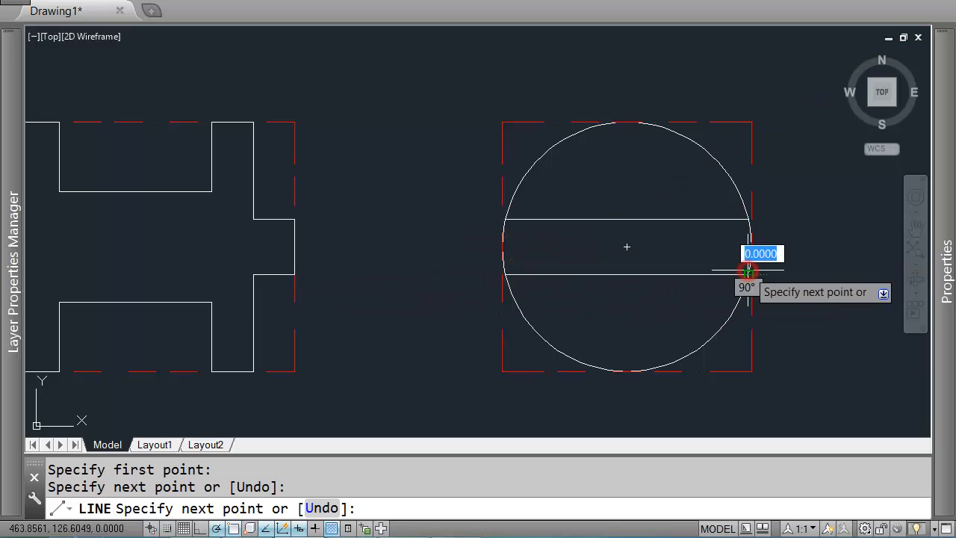
pyautogui.press('Return')
# Step: Draw a horizontal line across the circle level with the floor of the front view's upper recess
pyautogui.scroll(-2, 691, 299)
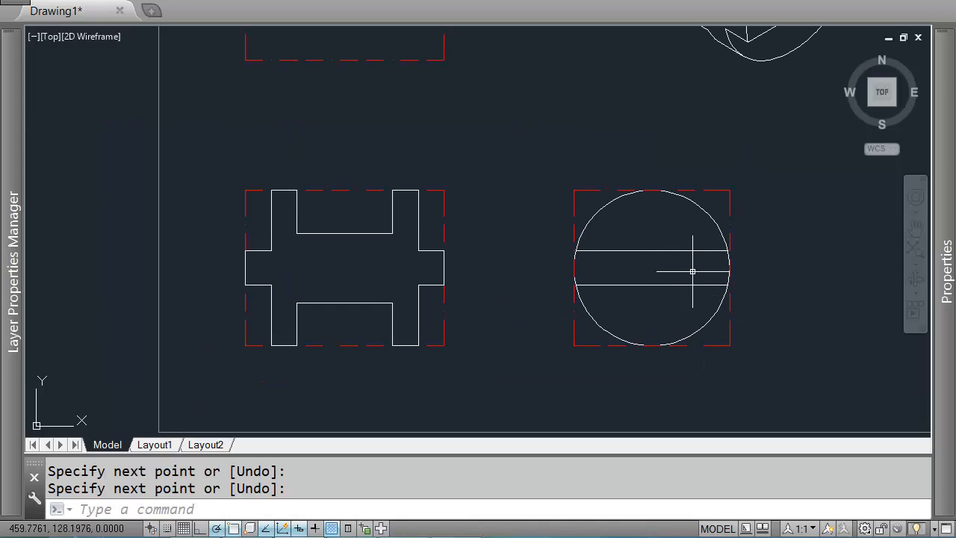
pyautogui.scroll(-2, 675, 276)
pyautogui.moveTo(692, 271)
pyautogui.mouseDown(button='middle')
pyautogui.moveTo(668, 323)
pyautogui.moveTo(656, 280)
pyautogui.mouseUp(button='middle')
pyautogui.scroll(2, 668, 291)
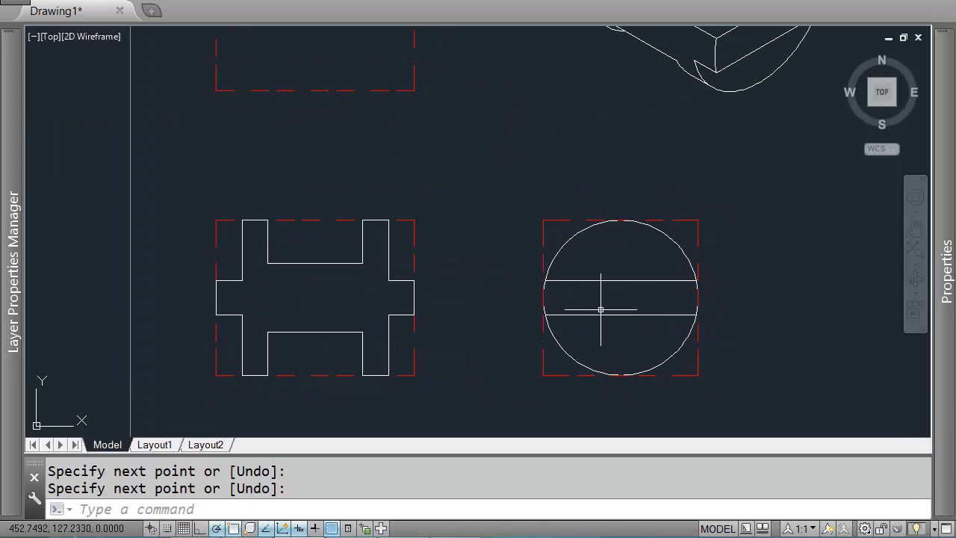
pyautogui.scroll(-2, 689, 275)
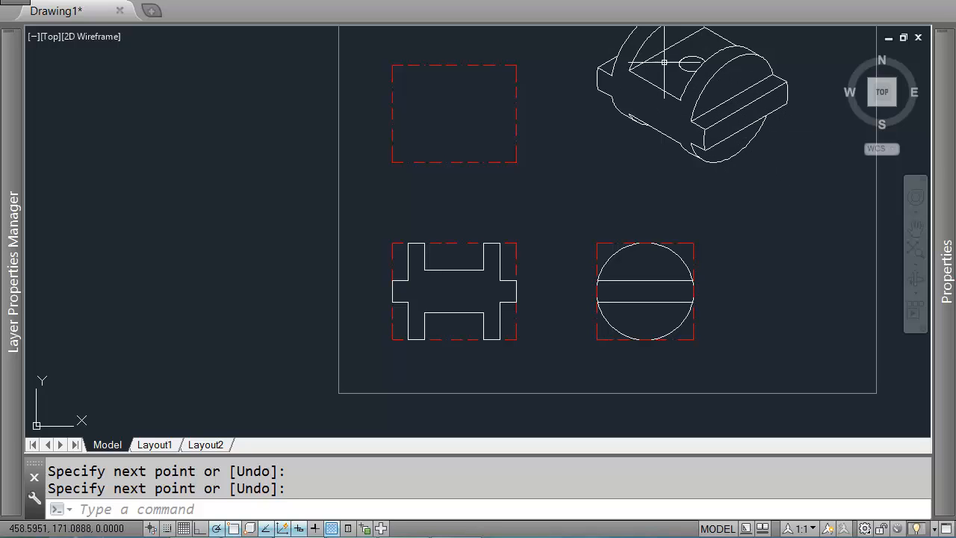
pyautogui.moveTo(689, 172); pyautogui.dragTo(670, 117, button='middle')
pyautogui.scroll(2, 670, 117)
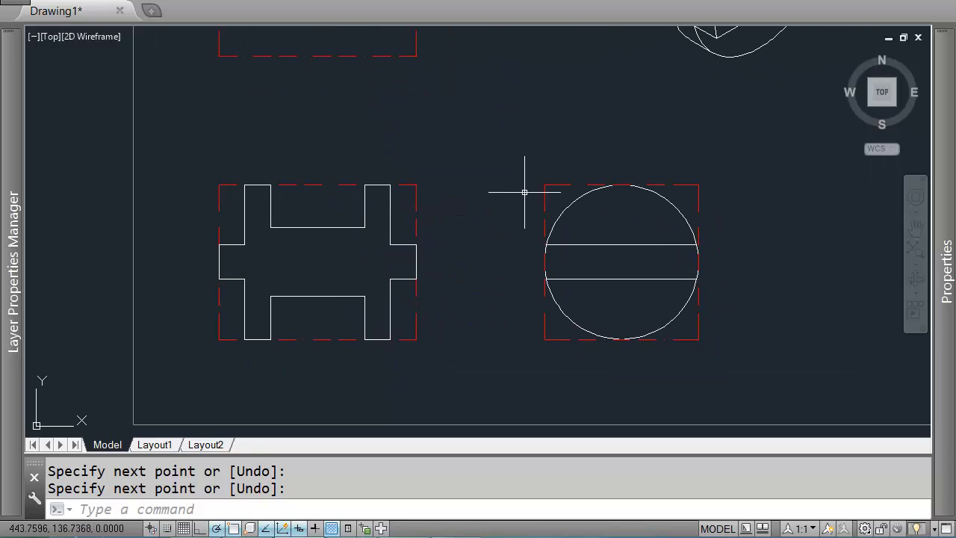
pyautogui.press('space')
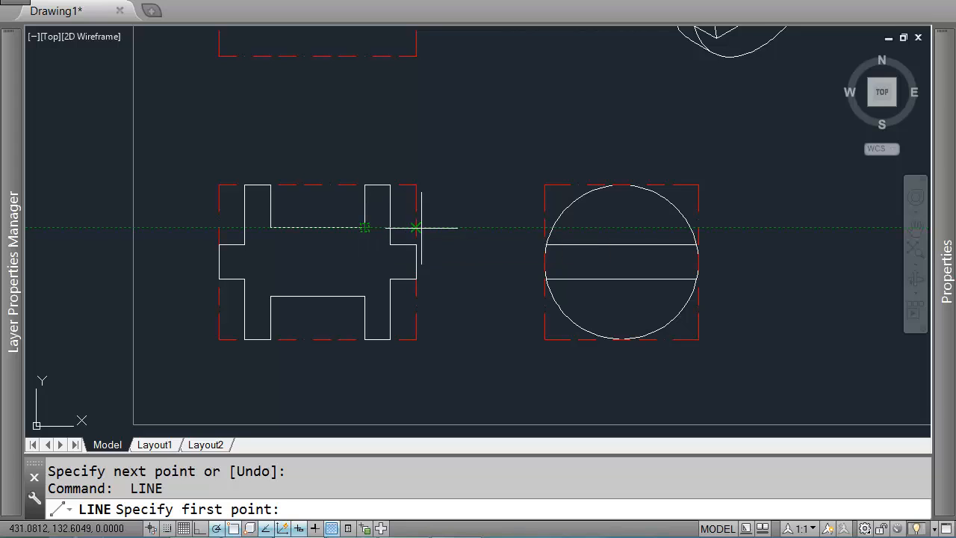
pyautogui.click(560, 229)
pyautogui.scroll(5, 551, 226)
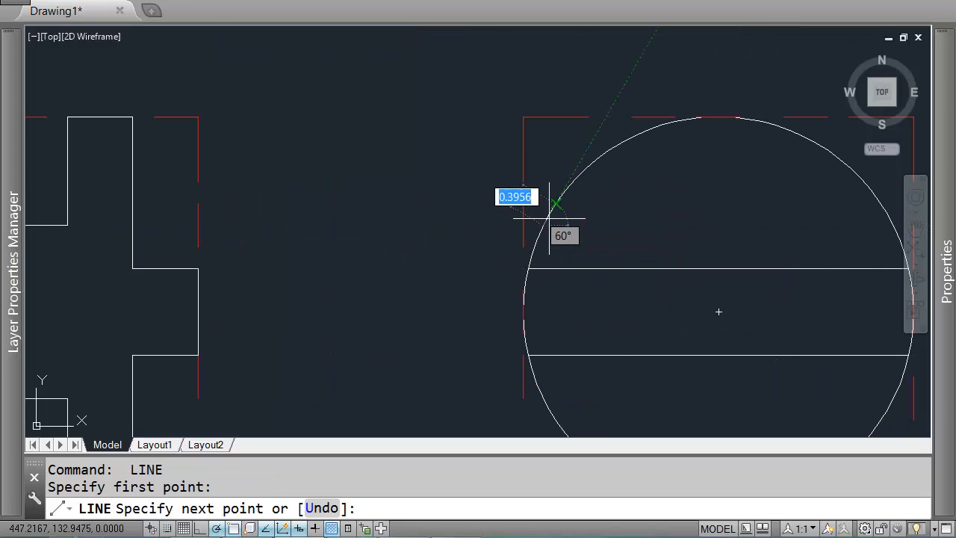
pyautogui.scroll(-2, 576, 220)
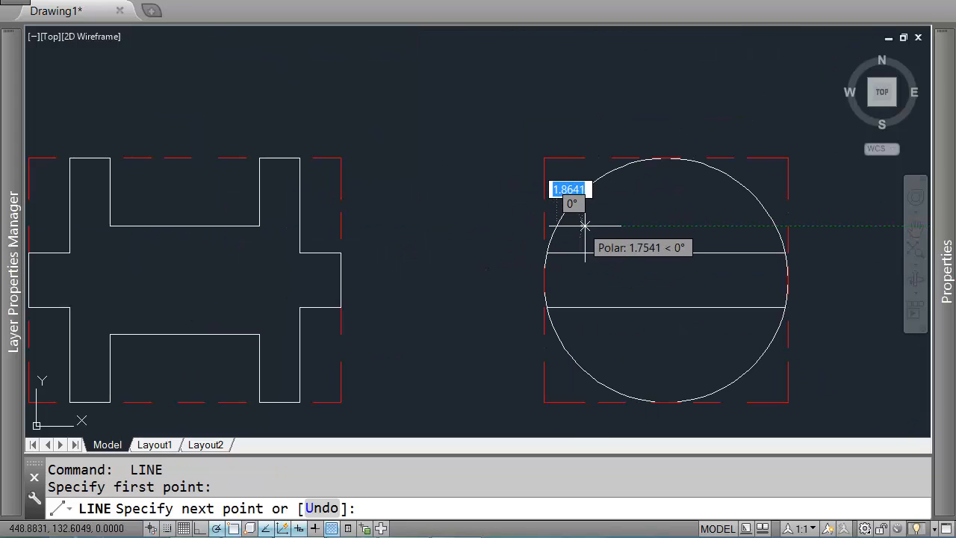
pyautogui.click(779, 233)
pyautogui.press('Return')
pyautogui.press('Return')
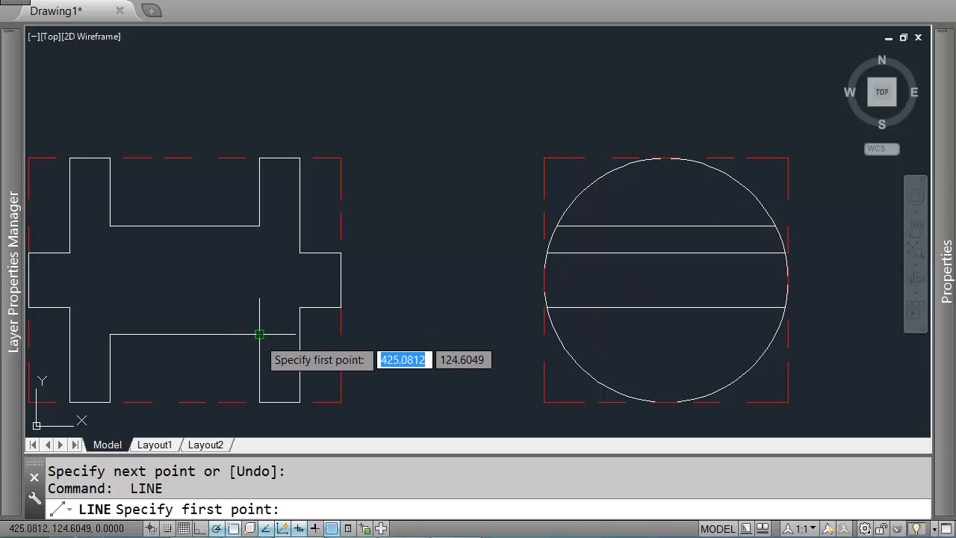
# Step: Draw another horizontal line across the circle level with the floor of the front view's lower recess
pyautogui.click(558, 334)
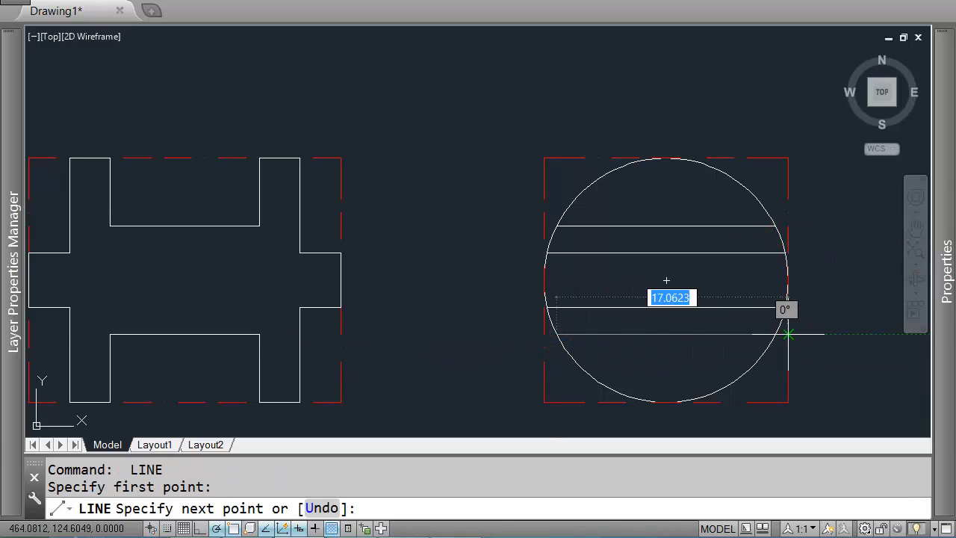
pyautogui.click(775, 334)
pyautogui.press('Return')
# Step: Select the two new lines in the circle and change their linetype to a dashed hidden line
pyautogui.click(697, 330)
pyautogui.click(678, 341)
pyautogui.click(664, 219)
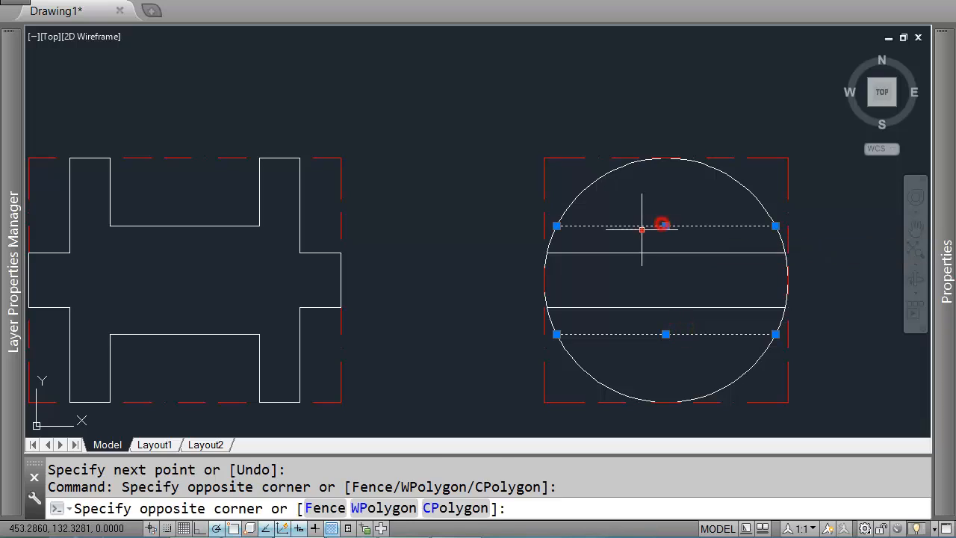
pyautogui.click(641, 230)
pyautogui.scroll(-4, 675, 257)
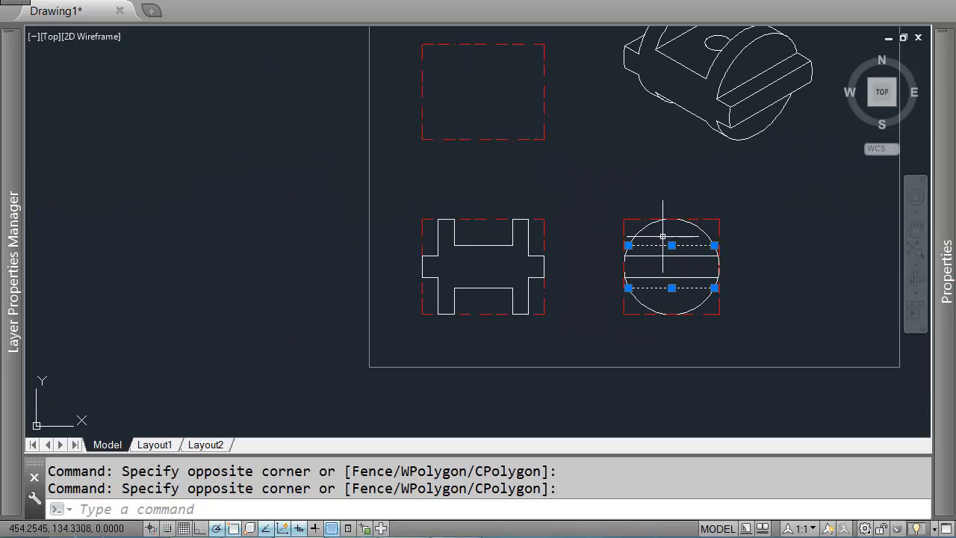
pyautogui.moveTo(945, 277)
pyautogui.click(821, 124)
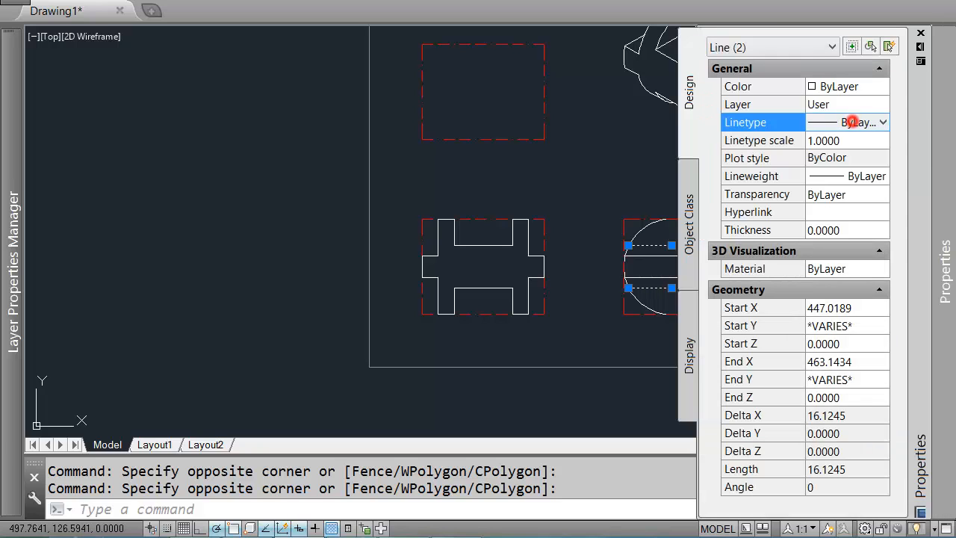
pyautogui.click(852, 124)
pyautogui.click(831, 230)
pyautogui.press('Escape')
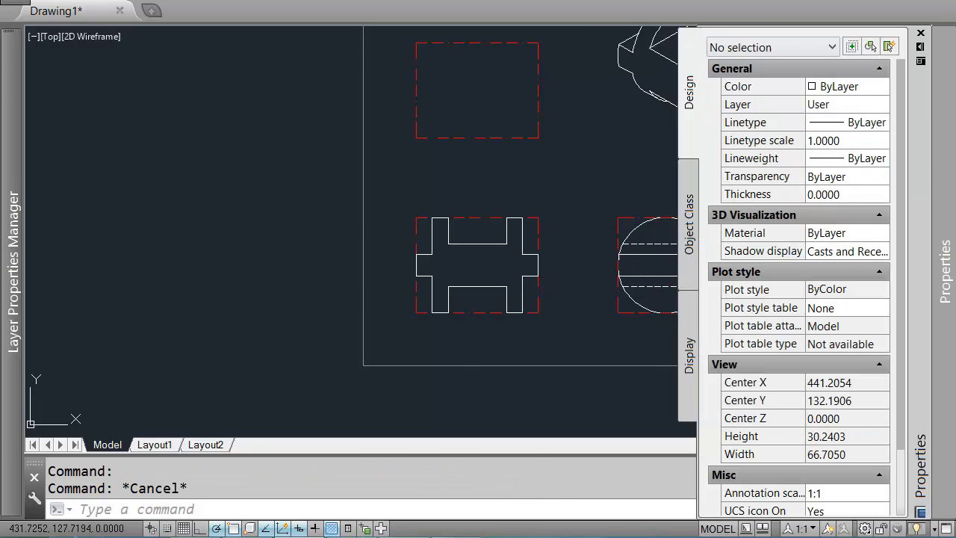
# Step: Regenerate the drawing display
pyautogui.moveTo(562, 288); pyautogui.dragTo(420, 286, button='middle')
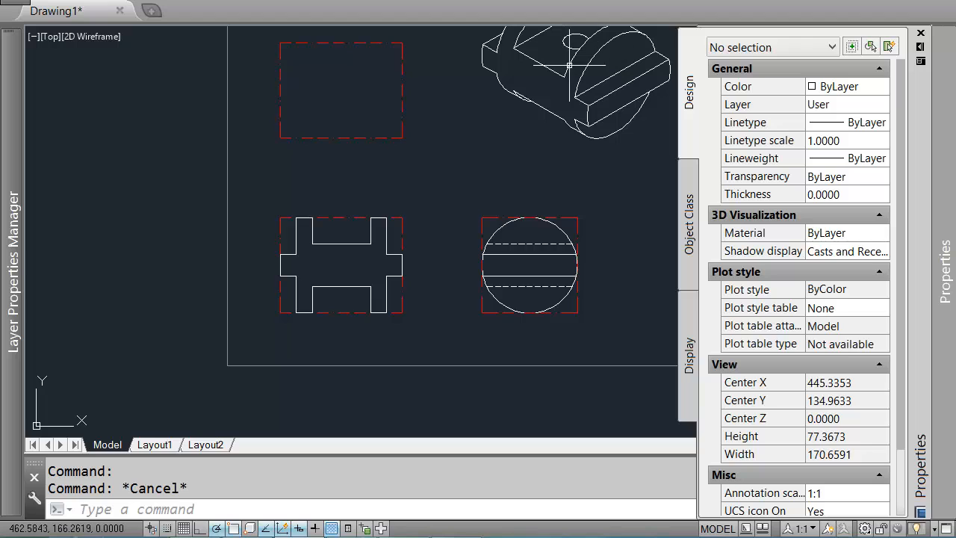
pyautogui.moveTo(557, 203); pyautogui.dragTo(516, 246, button='middle')
pyautogui.press('Escape')
pyautogui.write('re')
pyautogui.press('Return')
pyautogui.scroll(2, 437, 291)
pyautogui.scroll(-2, 387, 300)
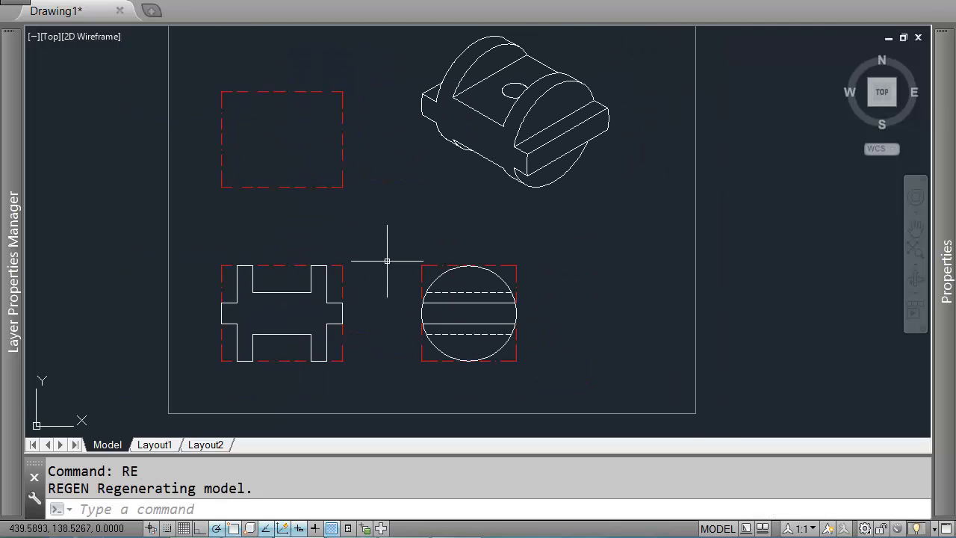
pyautogui.moveTo(355, 239); pyautogui.dragTo(413, 236, button='middle')
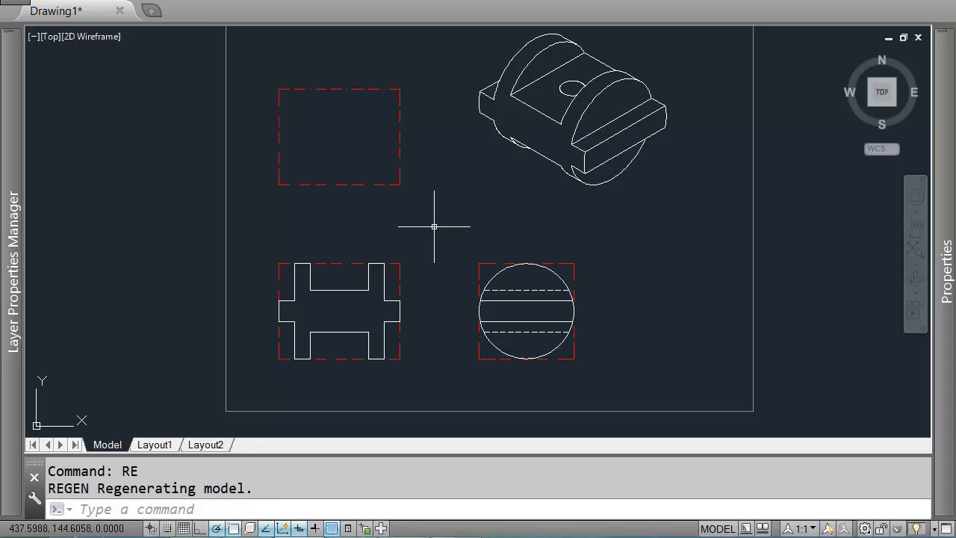
pyautogui.scroll(2, 544, 182)
pyautogui.scroll(-2, 542, 184)
pyautogui.scroll(2, 500, 139)
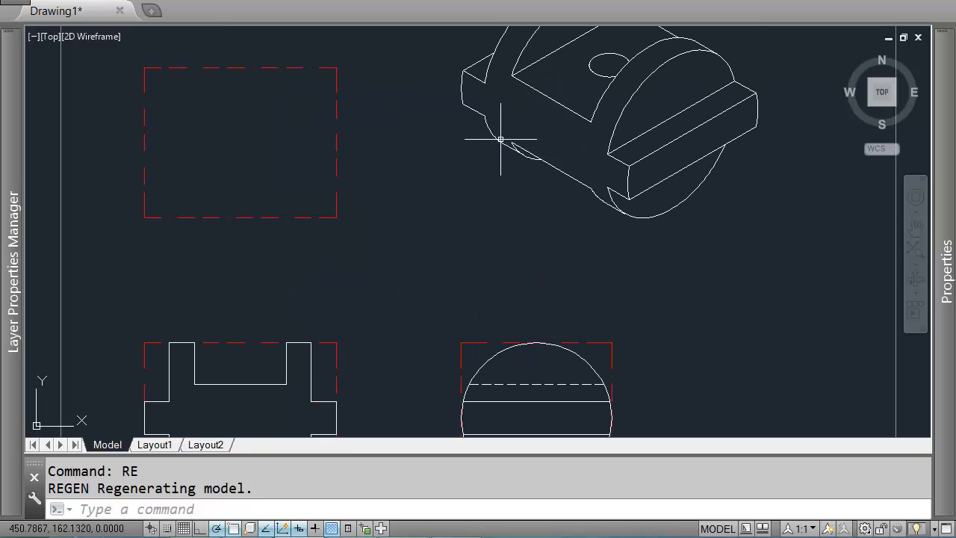
# Step: Measure the length of the isometric part's lower long edge using the Line tool without drawing
pyautogui.write('l')
pyautogui.press('Return')
pyautogui.moveTo(623, 85); pyautogui.dragTo(661, 158, button='middle')
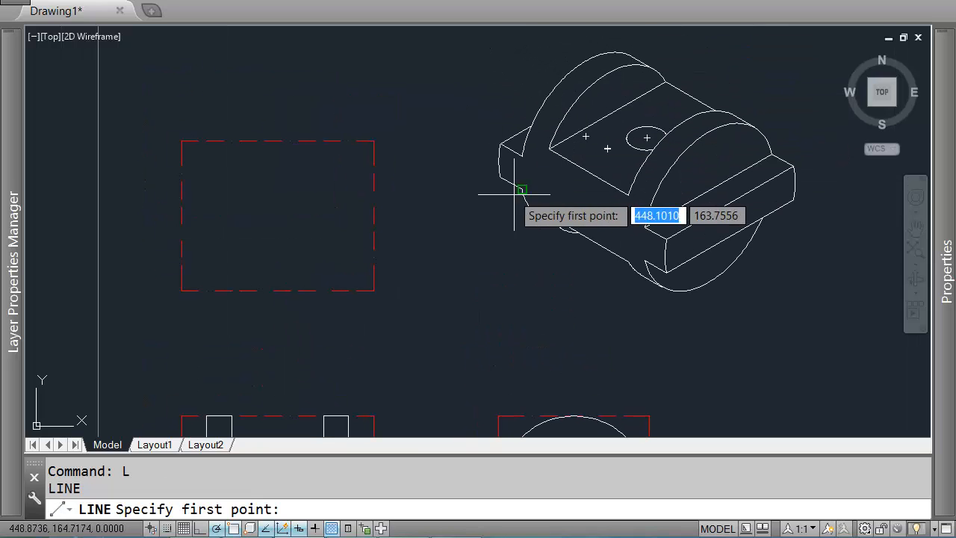
pyautogui.click(496, 160)
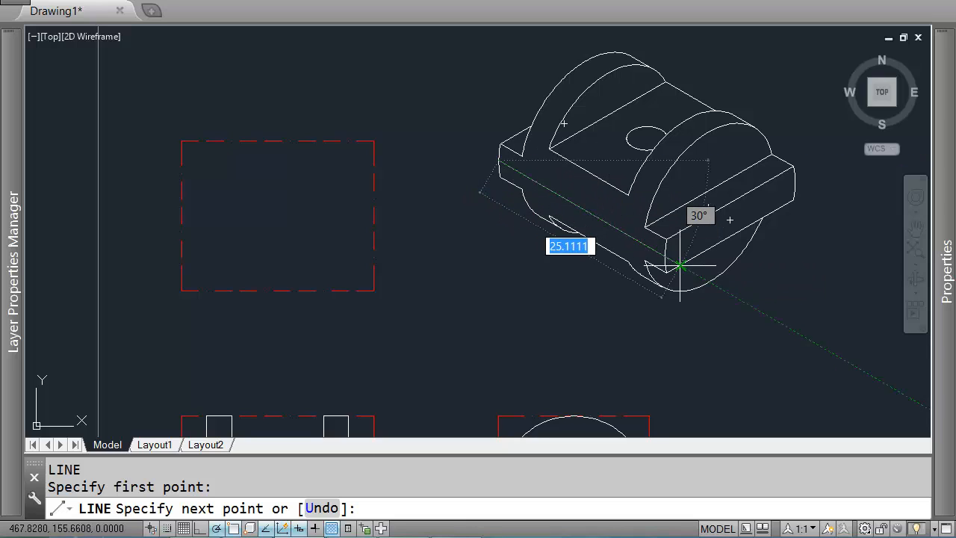
pyautogui.moveTo(665, 257); pyautogui.dragTo(641, 238, button='middle')
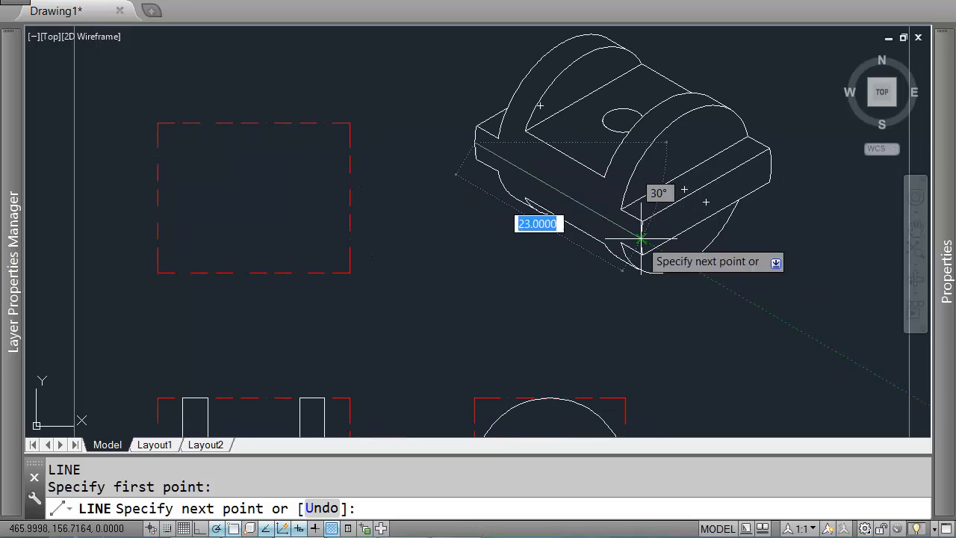
pyautogui.press('Return')
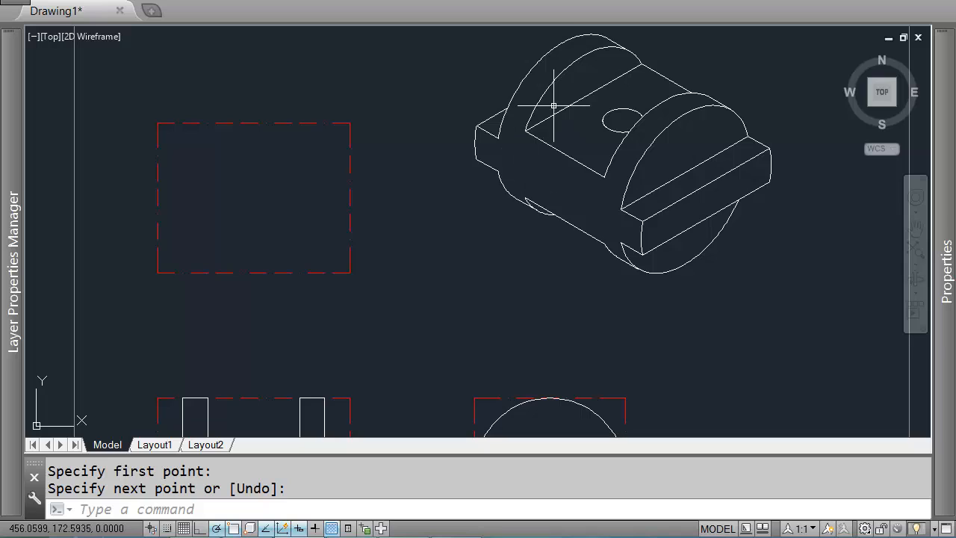
pyautogui.press('Return')
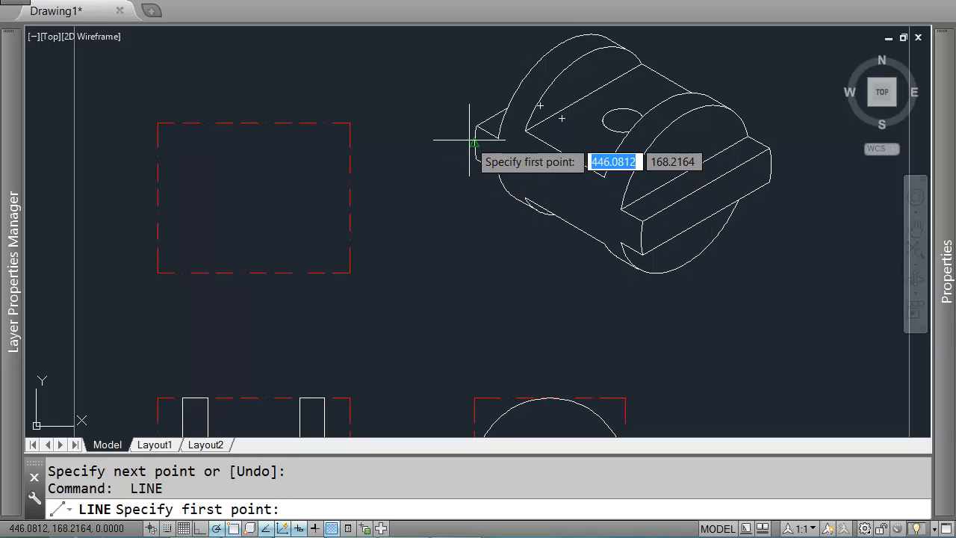
pyautogui.click(470, 143)
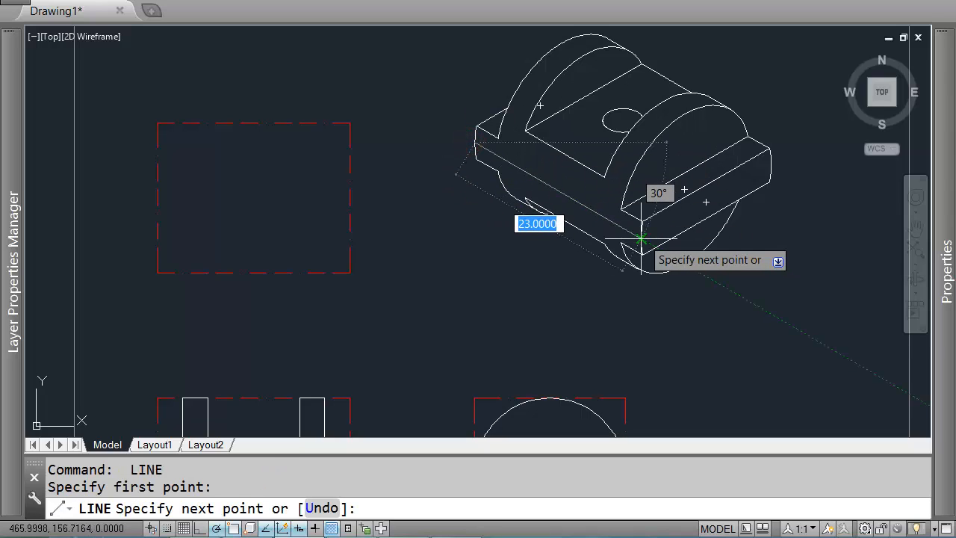
pyautogui.press('Return')
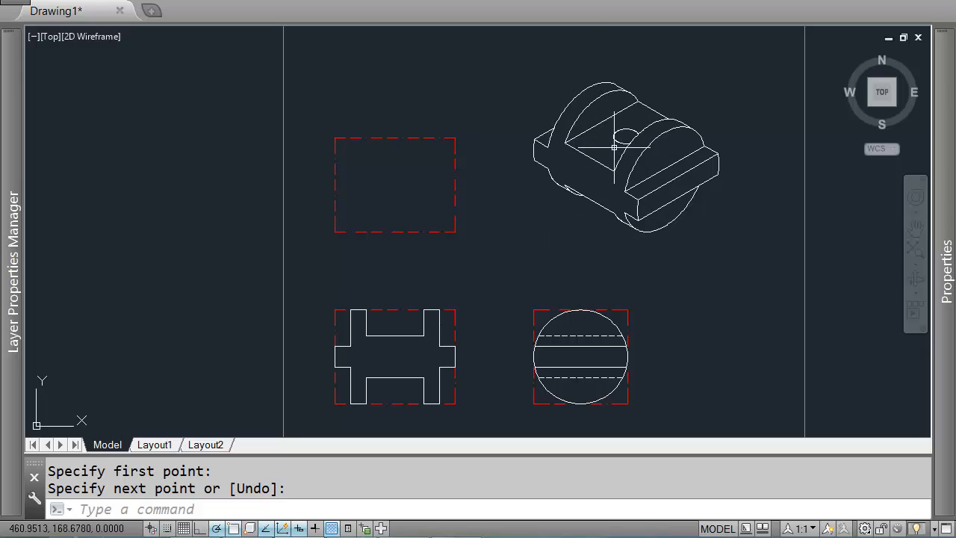
# Step: Draw a closed rectangle 23 units wide over the top-left dashed box
pyautogui.press('Return')
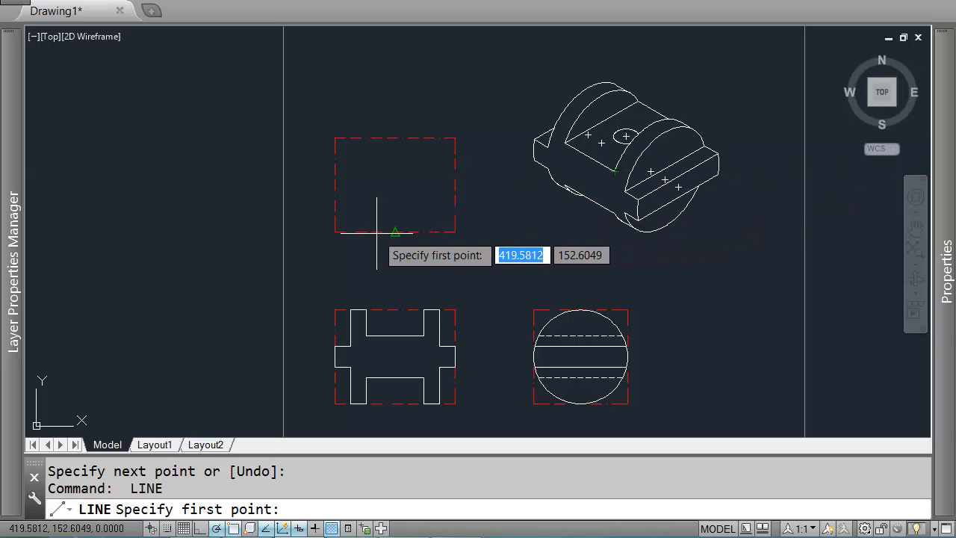
pyautogui.click(337, 232)
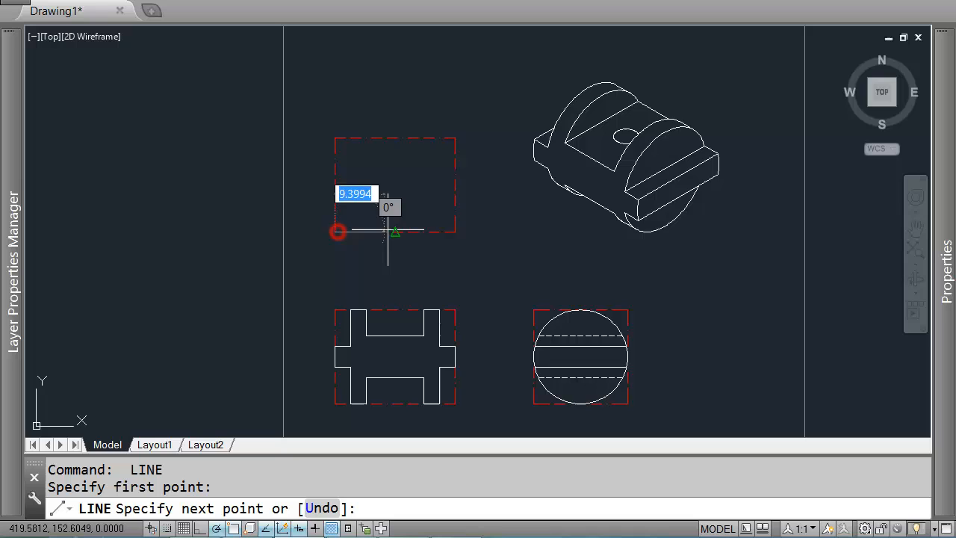
pyautogui.click(455, 232)
pyautogui.click(455, 138)
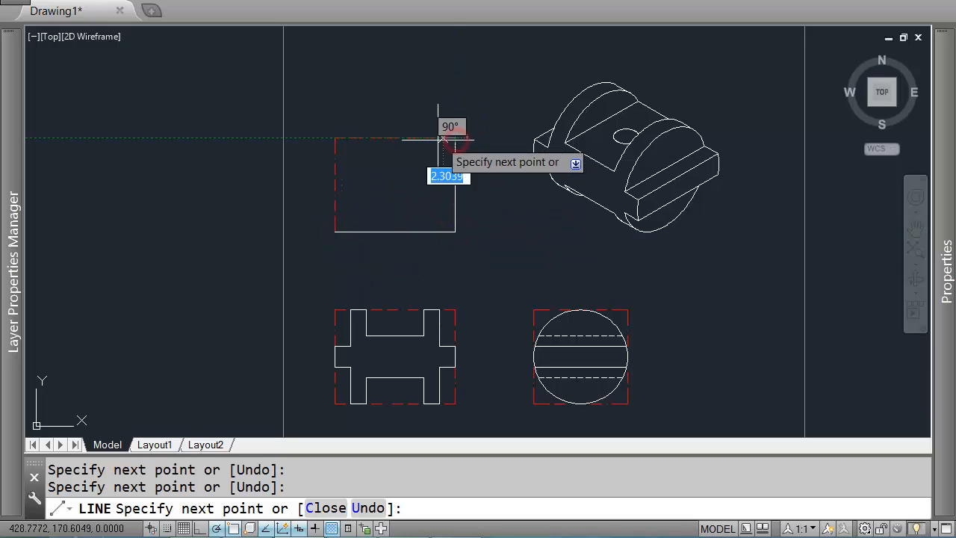
pyautogui.click(335, 138)
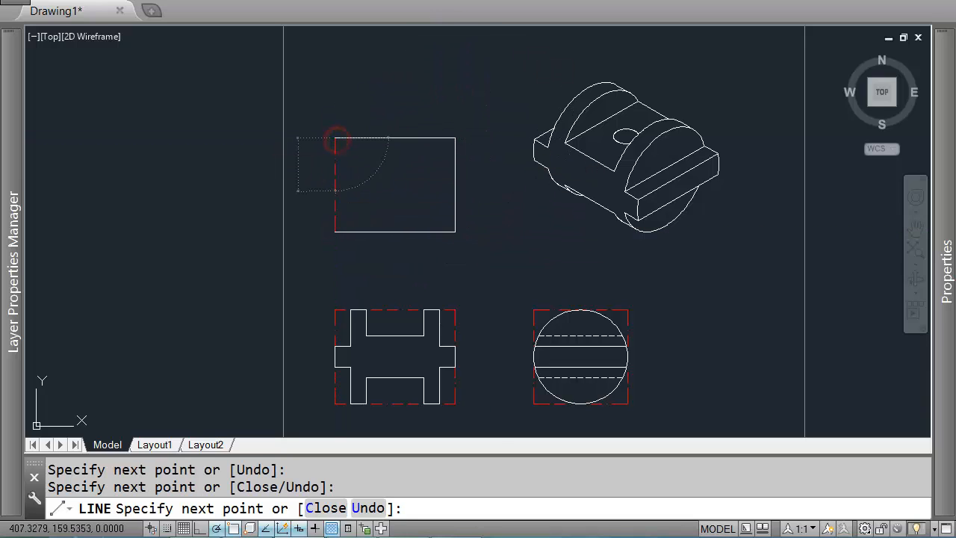
pyautogui.write('c')
pyautogui.press('Return')
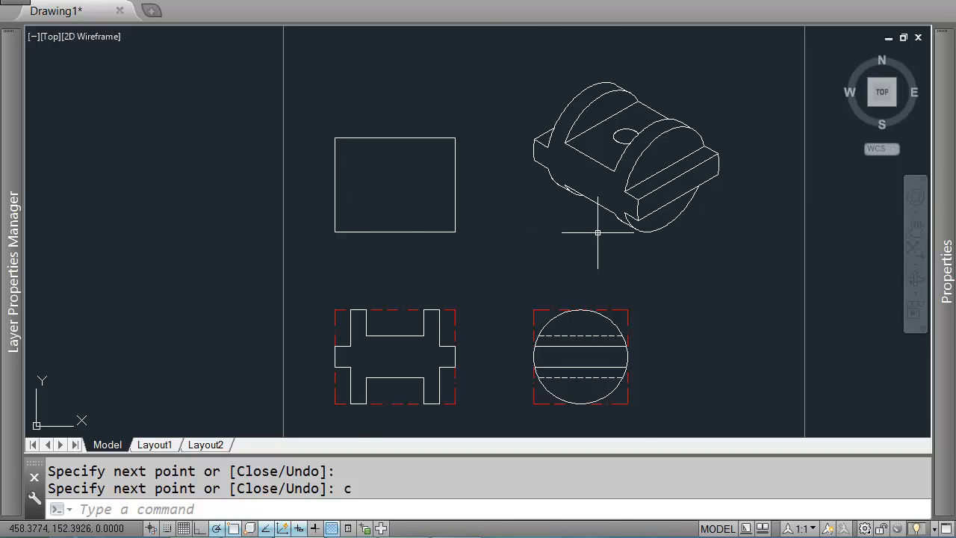
# Step: Draw a vertical line 18 units long along the rectangle's right edge
pyautogui.scroll(2, 597, 232)
pyautogui.press('Return')
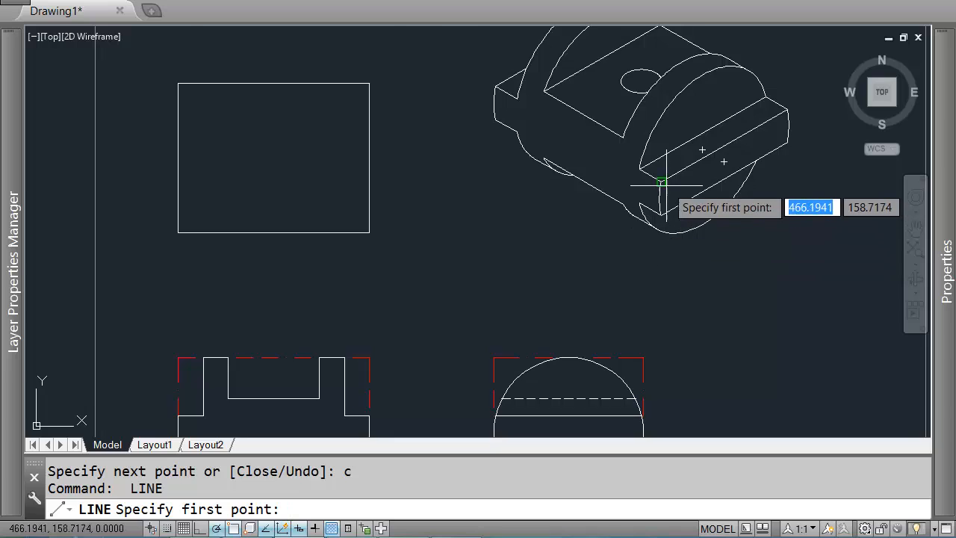
pyautogui.scroll(1, 619, 174)
pyautogui.scroll(-1, 438, 207)
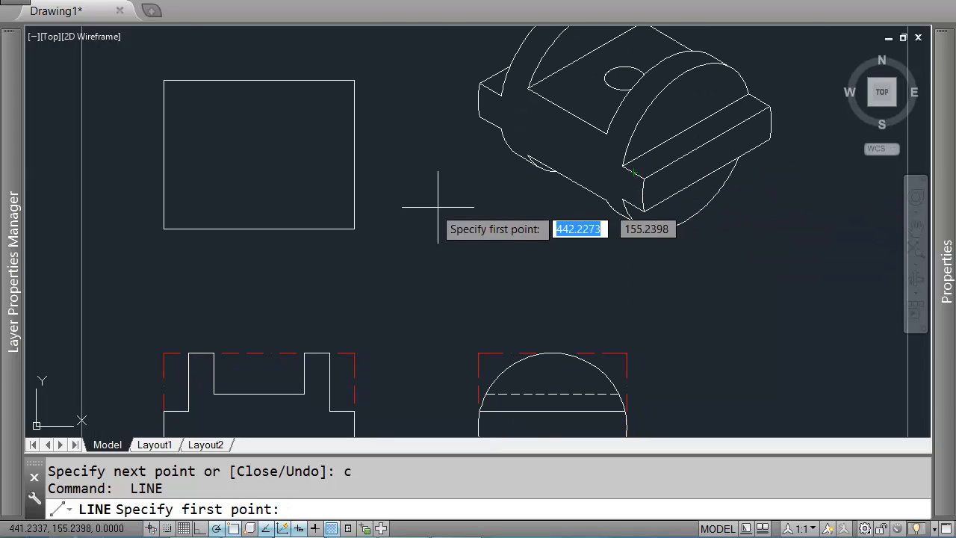
pyautogui.click(354, 228)
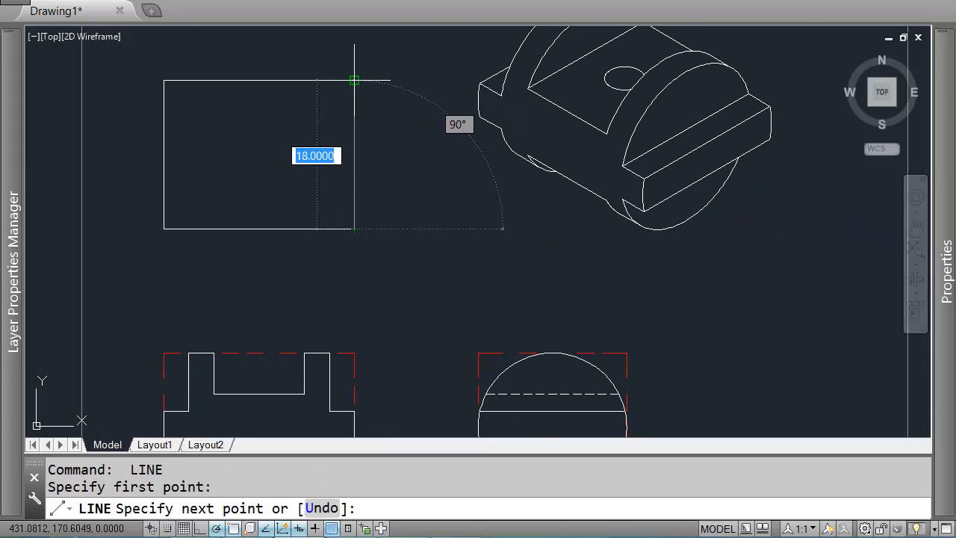
pyautogui.click(354, 80)
pyautogui.press('Return')
pyautogui.press('Return')
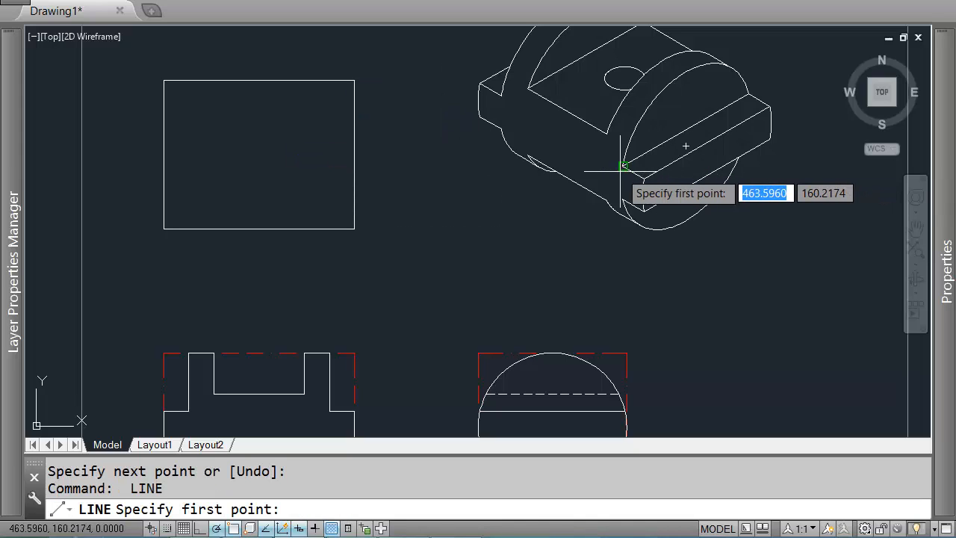
# Step: Measure an edge on the isometric part's slotted face using the Line tool without drawing
pyautogui.click(620, 166)
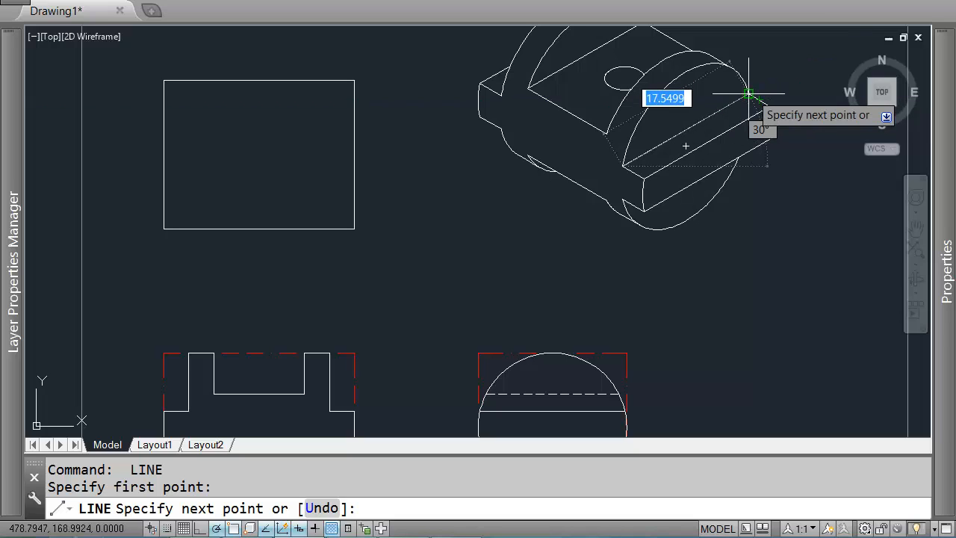
pyautogui.press('Return')
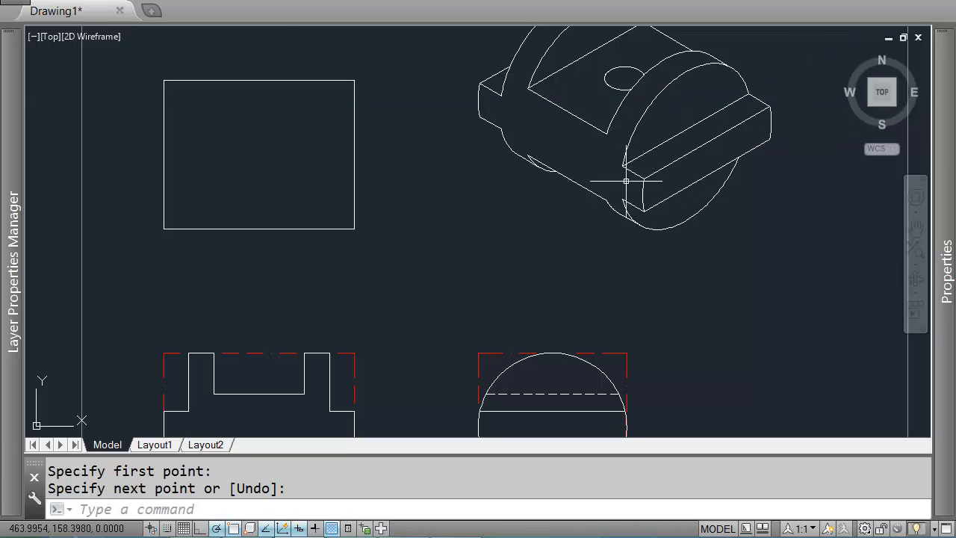
pyautogui.scroll(-2, 618, 188)
pyautogui.moveTo(504, 240)
pyautogui.mouseDown(button='middle')
pyautogui.moveTo(496, 207)
pyautogui.moveTo(531, 238)
pyautogui.mouseUp(button='middle')
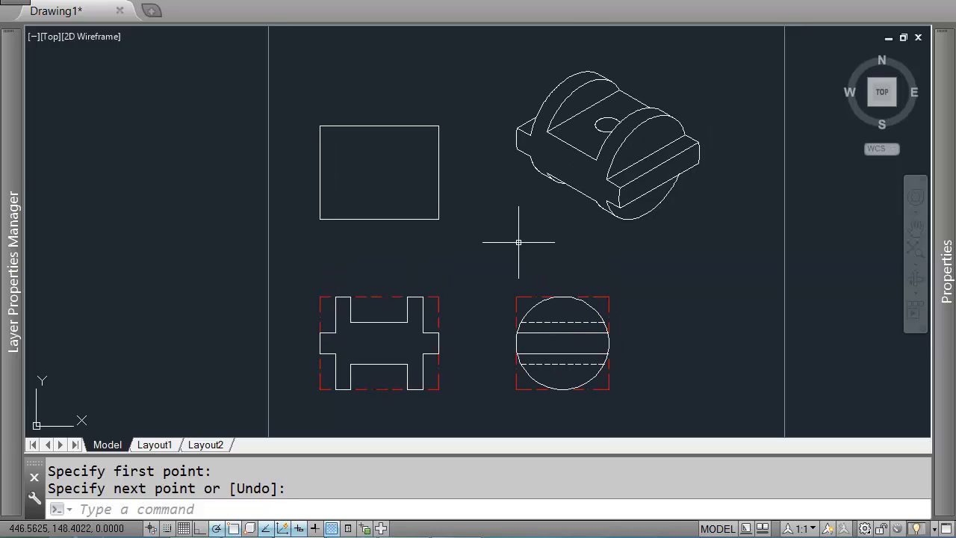
pyautogui.moveTo(518, 286); pyautogui.dragTo(517, 277, button='middle')
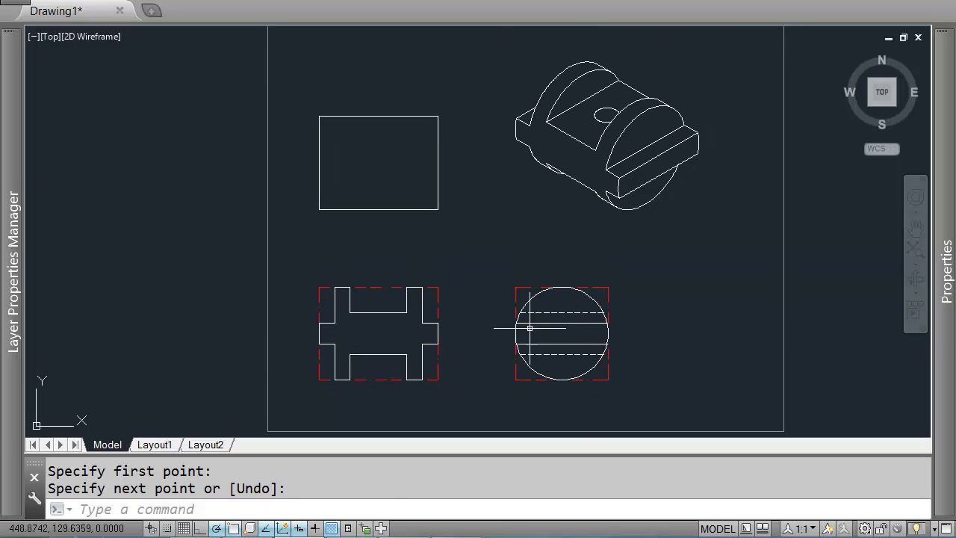
pyautogui.scroll(2, 585, 350)
pyautogui.scroll(-2, 501, 267)
pyautogui.scroll(2, 523, 277)
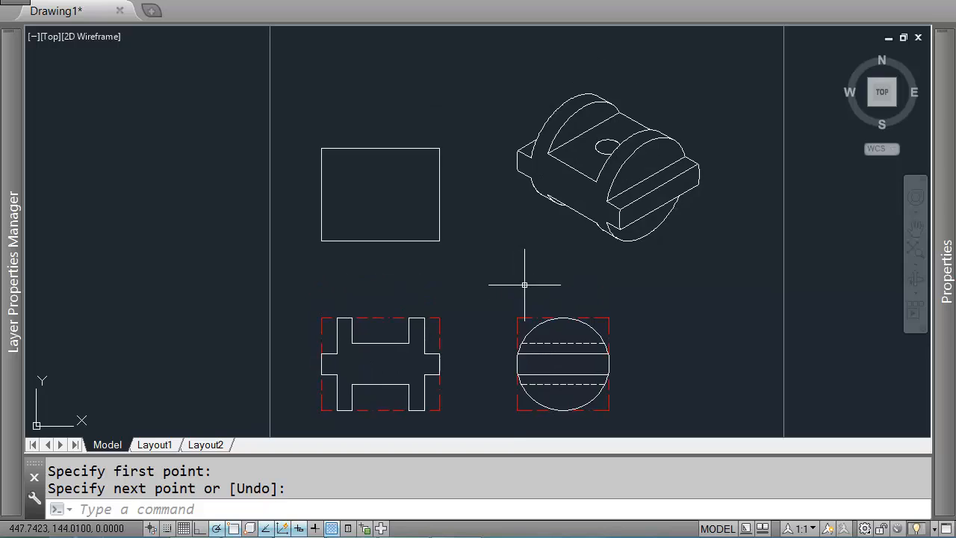
pyautogui.press('Return')
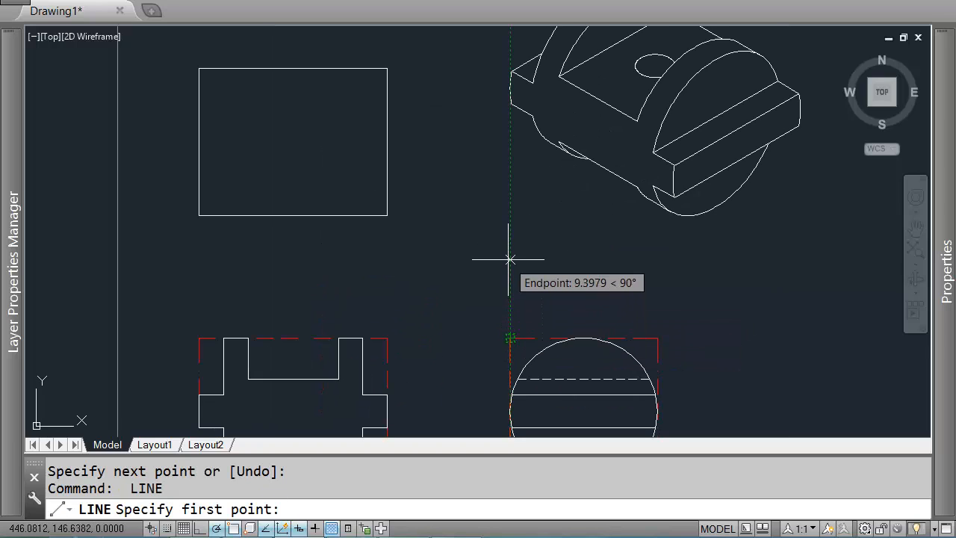
pyautogui.click(511, 215)
pyautogui.scroll(2, 452, 333)
pyautogui.scroll(-4, 467, 247)
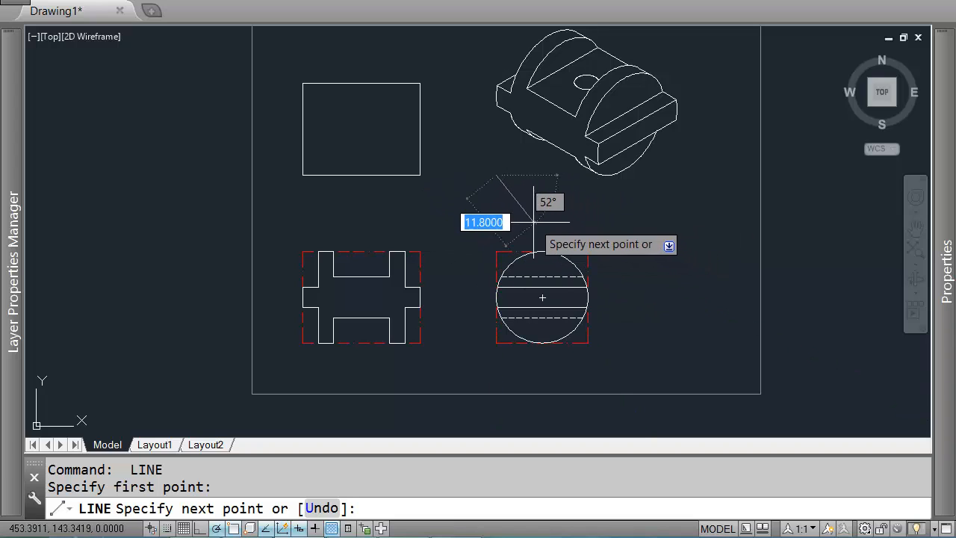
pyautogui.press('Return')
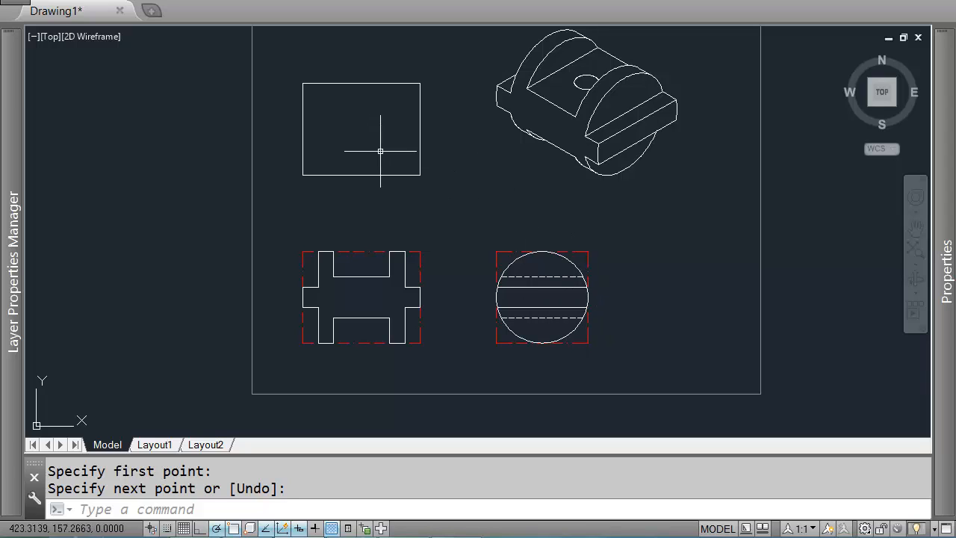
pyautogui.press('Return')
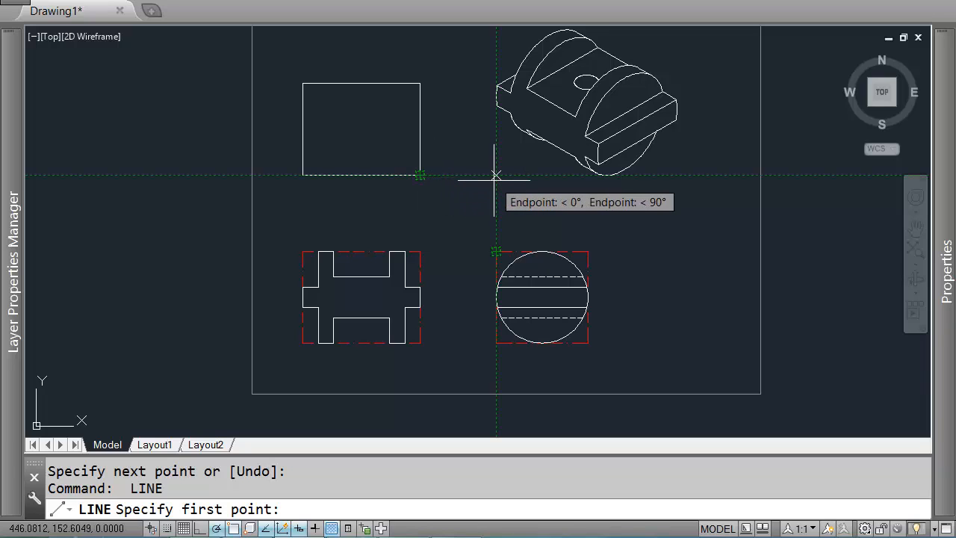
pyautogui.press('Return')
# Step: Try to draw projection rays from the front view's notch corners and the side view's left edge
pyautogui.press('Return')
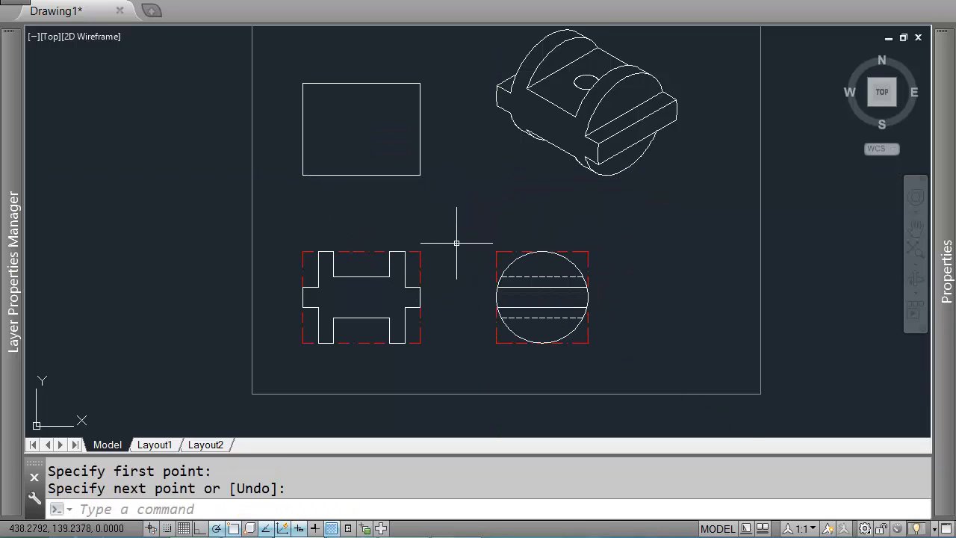
pyautogui.write('ray')
pyautogui.press('Return')
pyautogui.click(420, 282)
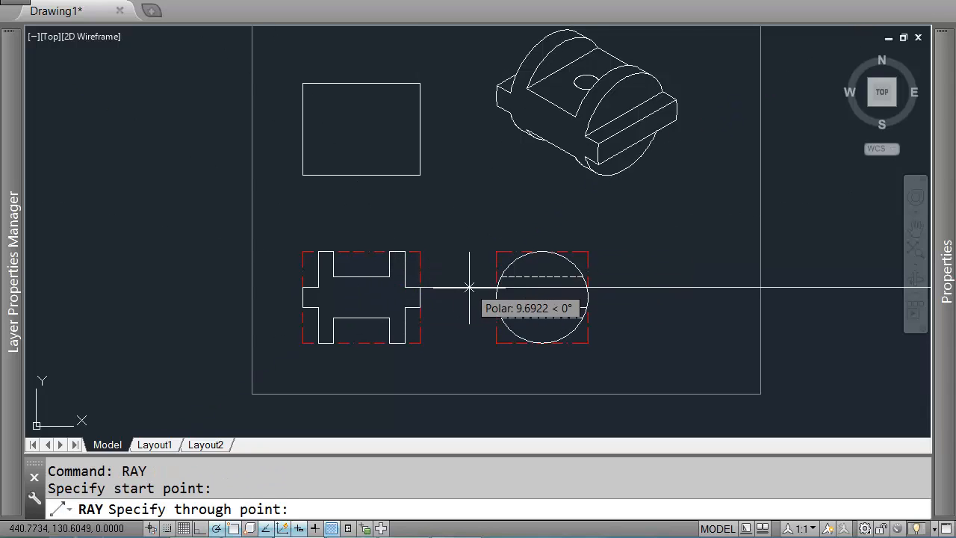
pyautogui.press('space')
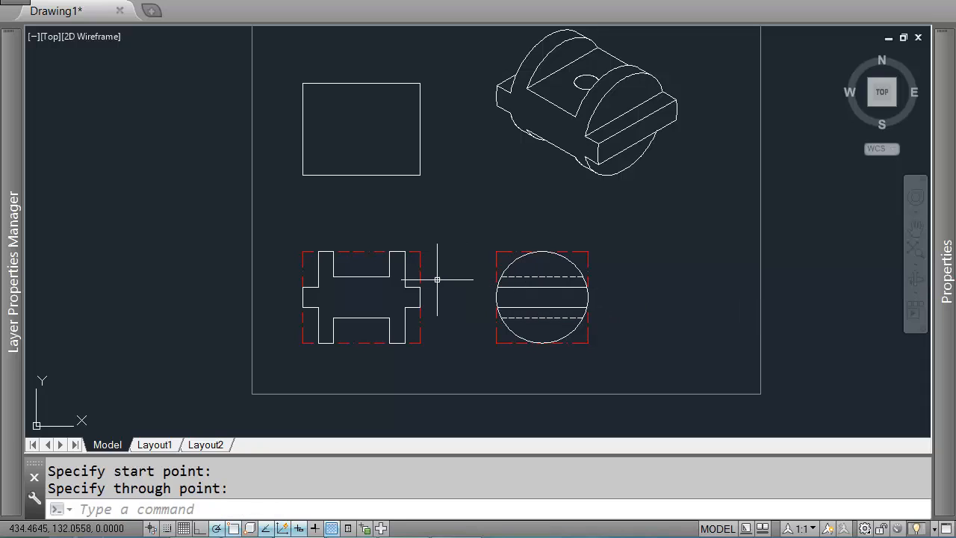
pyautogui.press('space')
pyautogui.click(389, 276)
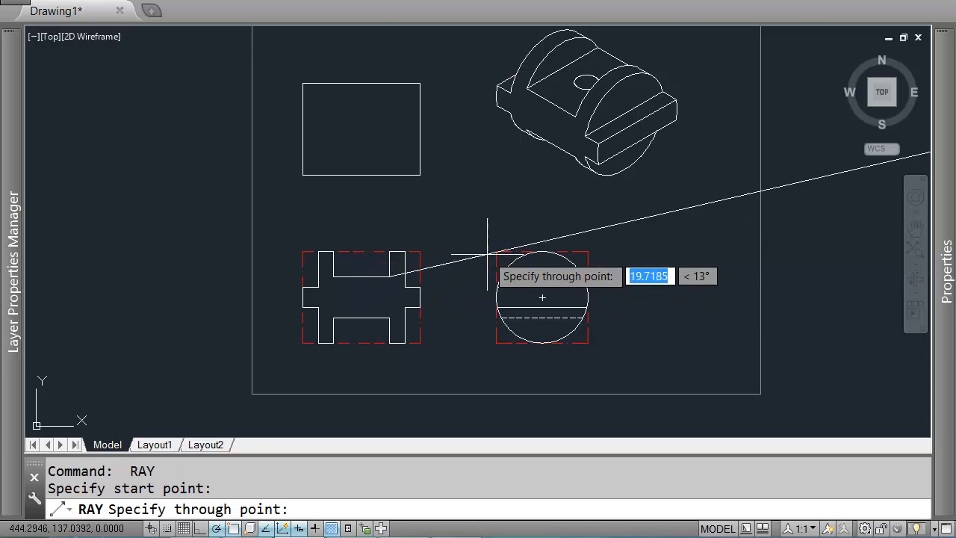
pyautogui.press('space')
pyautogui.press('space')
pyautogui.click(389, 318)
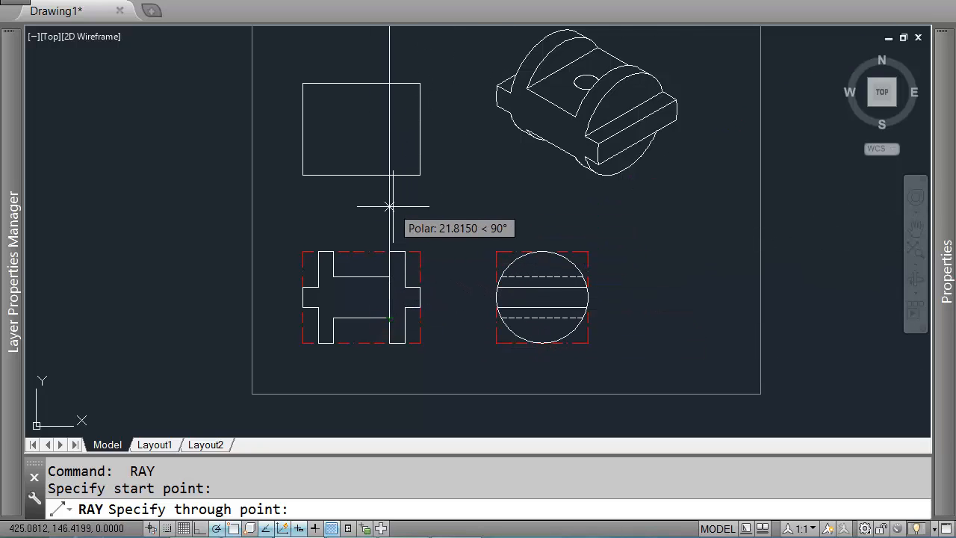
pyautogui.press('Return')
pyautogui.press('Return')
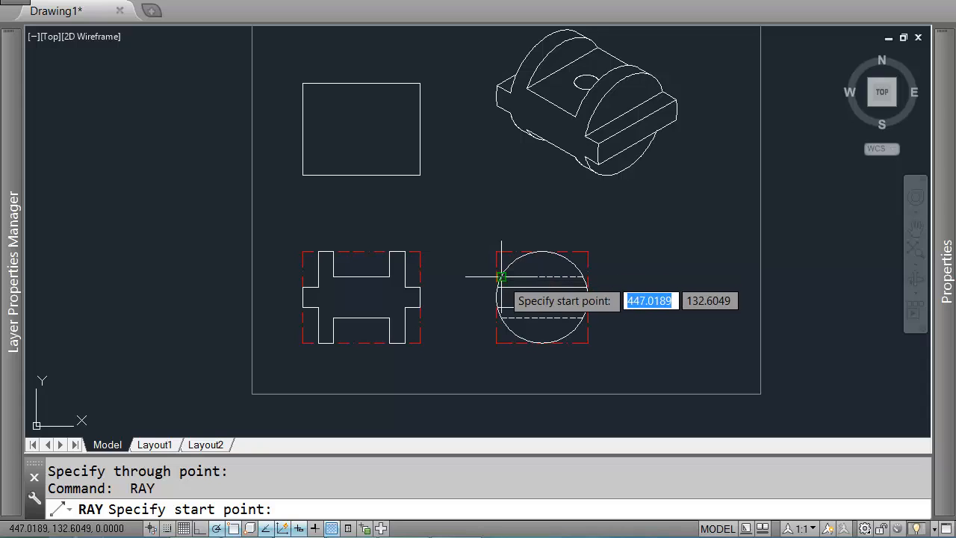
pyautogui.click(501, 275)
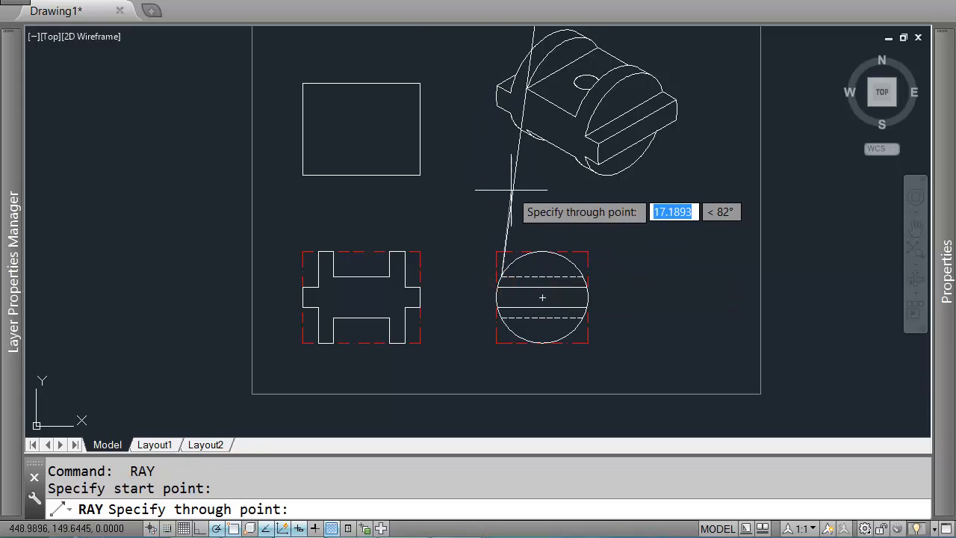
pyautogui.press('Return')
pyautogui.press('Return')
pyautogui.click(495, 158)
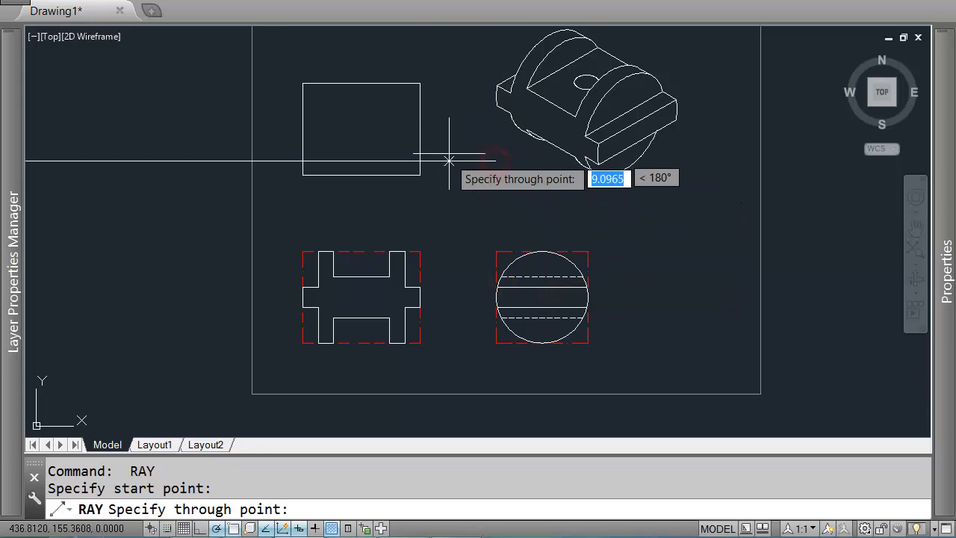
# Step: Draw a 45° miter line starting where the top view's bottom edge aligns with the side view's left edge
pyautogui.press('Return')
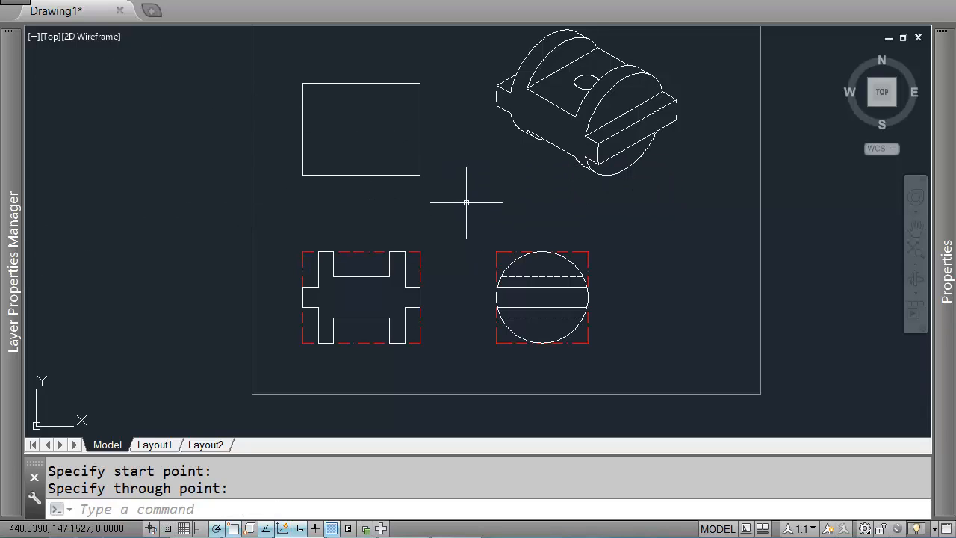
pyautogui.write('L')
pyautogui.press('Return')
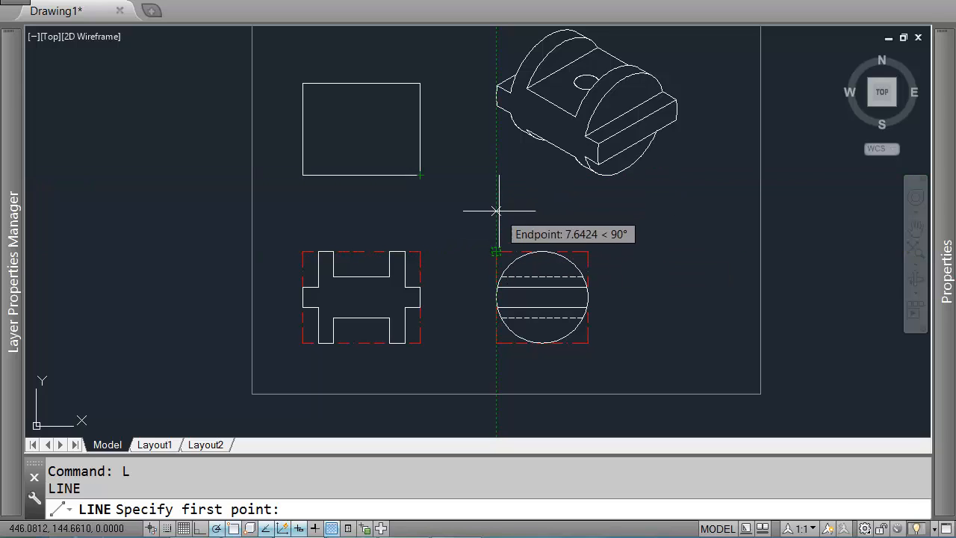
pyautogui.click(496, 175)
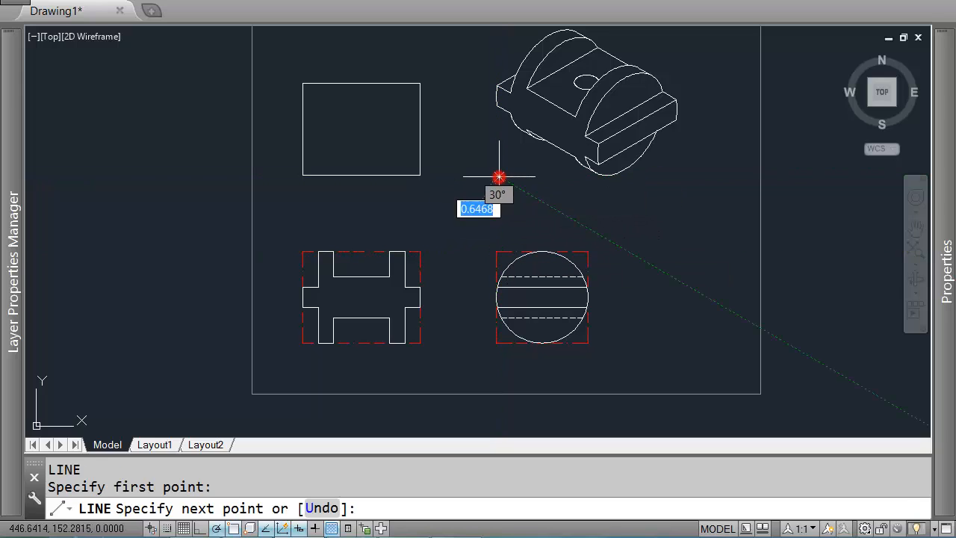
pyautogui.moveTo(500, 177); pyautogui.dragTo(455, 245, button='middle')
pyautogui.write('<45')
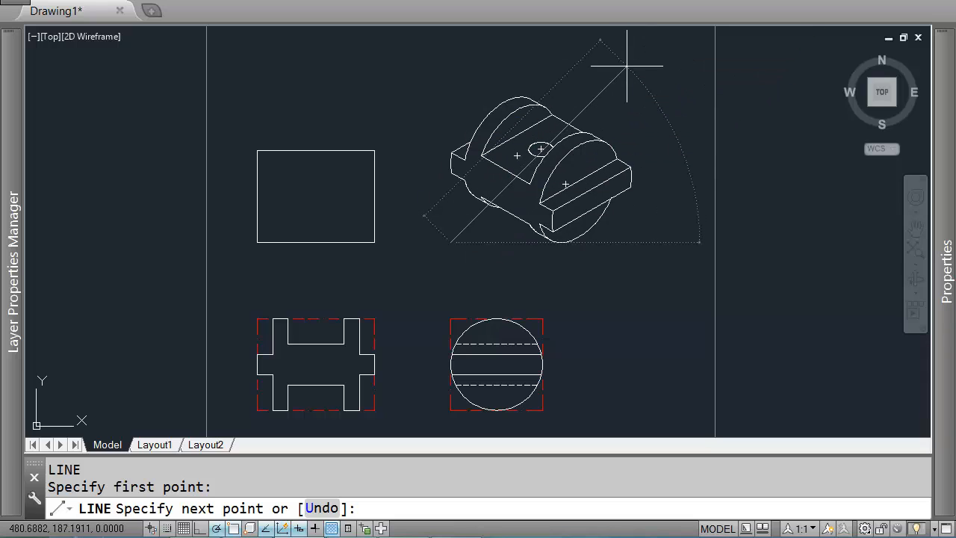
pyautogui.press('Return')
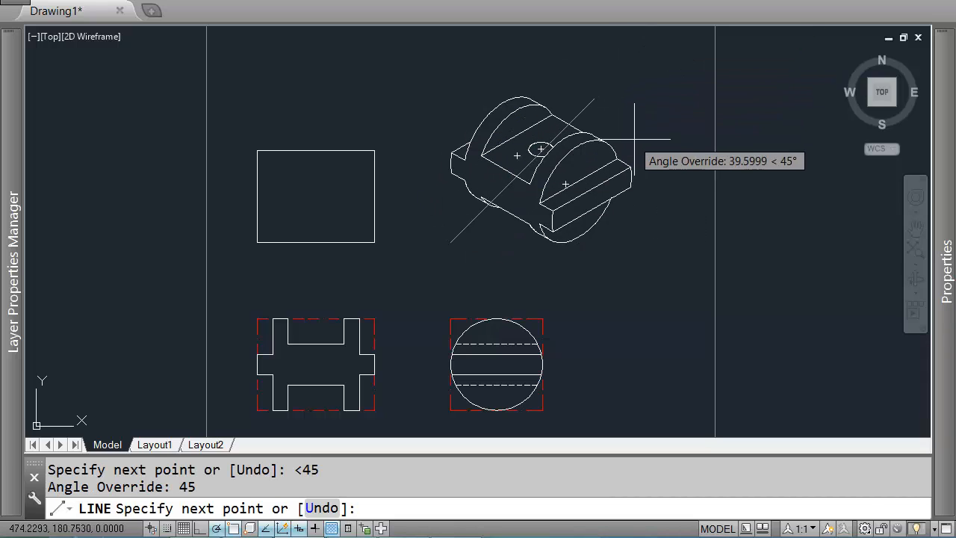
pyautogui.click(664, 117)
pyautogui.press('Return')
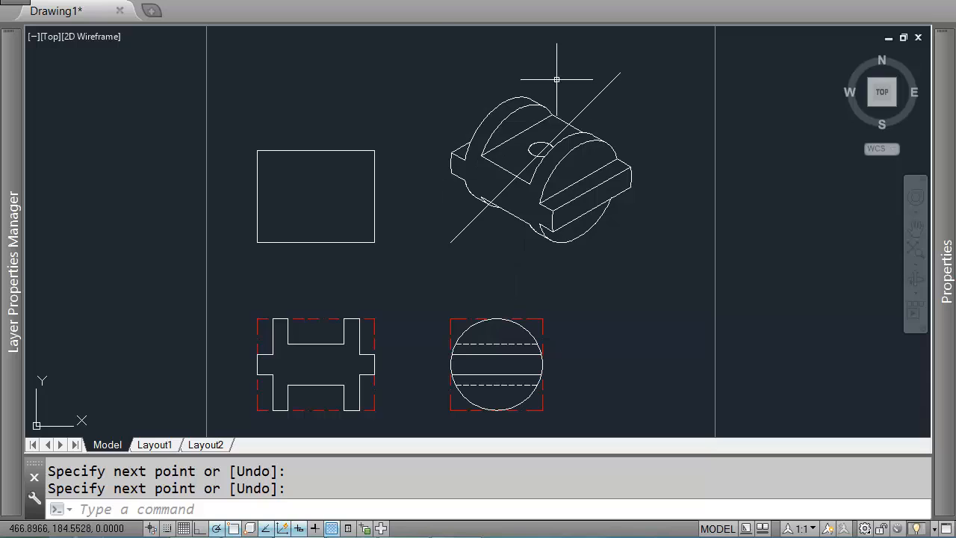
# Step: Draw a vertical ray upward from where the side view's lower solid slot line meets the circle
pyautogui.moveTo(448, 292); pyautogui.dragTo(461, 205, button='middle')
pyautogui.scroll(2, 461, 206)
pyautogui.press('Return')
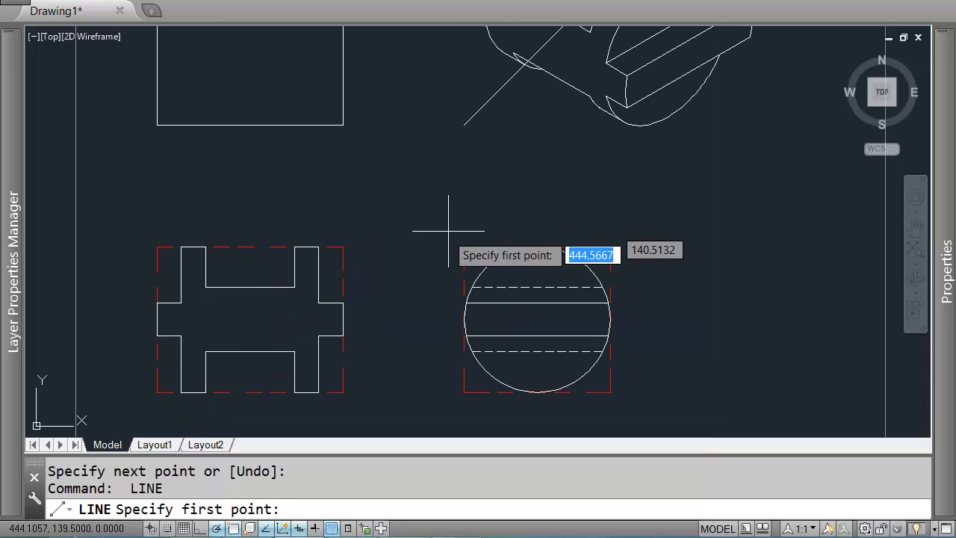
pyautogui.press('Escape')
pyautogui.press('Return')
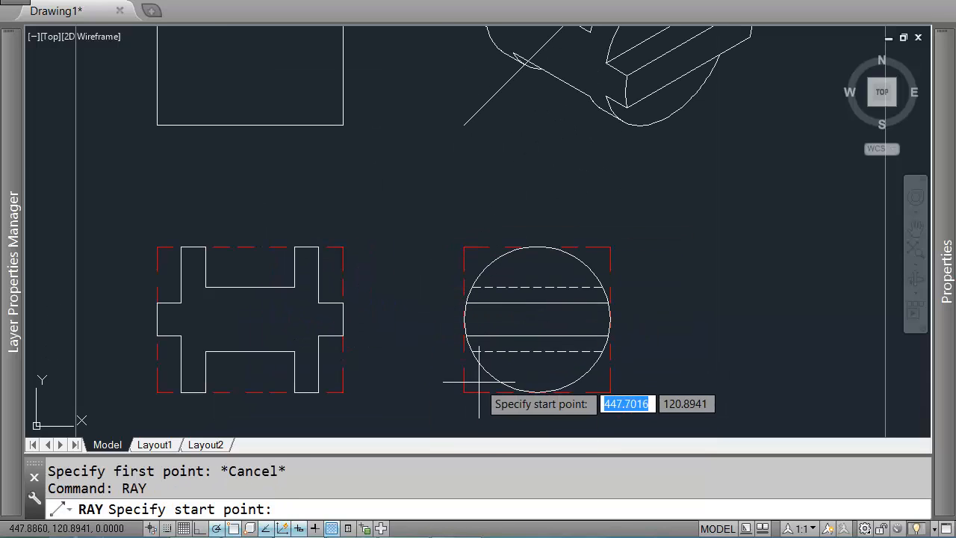
pyautogui.scroll(6, 452, 258)
pyautogui.scroll(3, 400, 149)
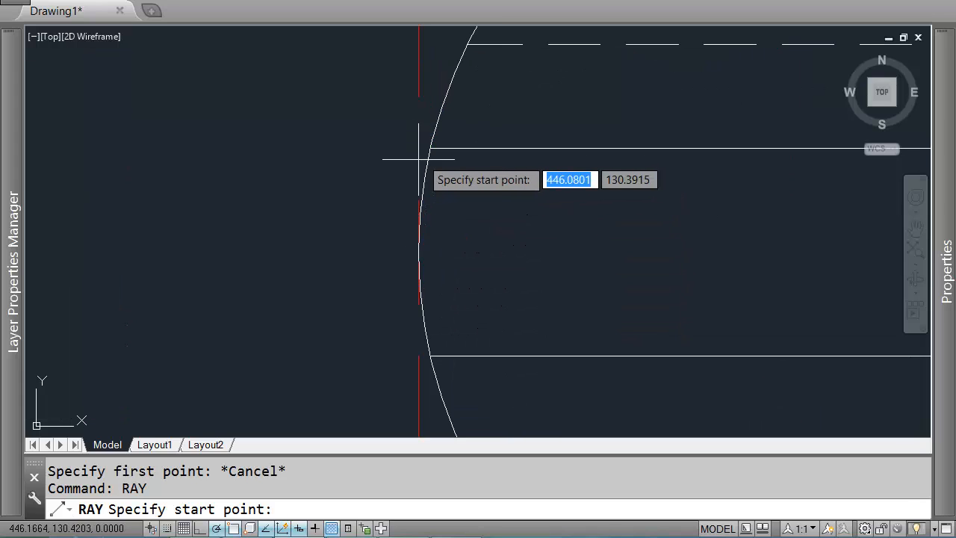
pyautogui.scroll(-3, 432, 148)
pyautogui.scroll(-2, 433, 148)
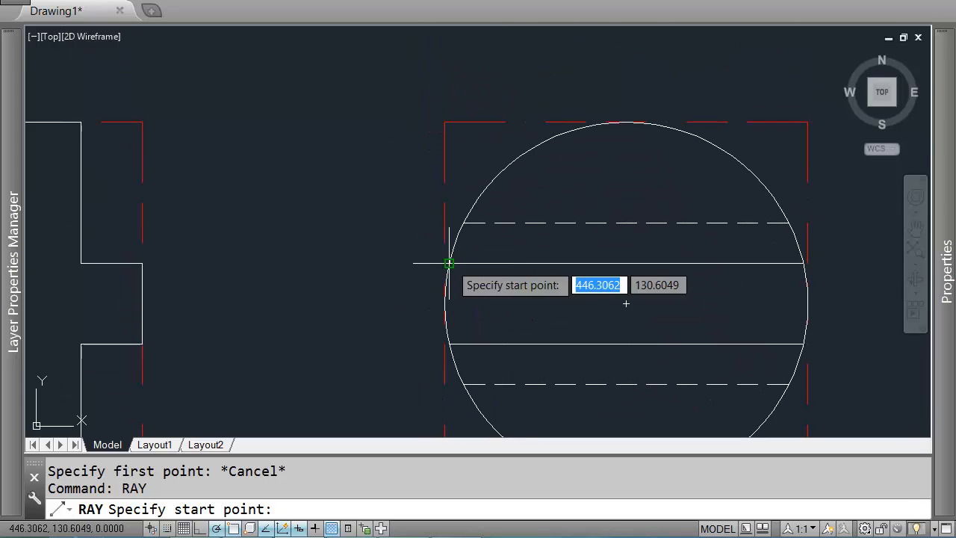
pyautogui.scroll(-5, 438, 262)
pyautogui.scroll(8, 441, 262)
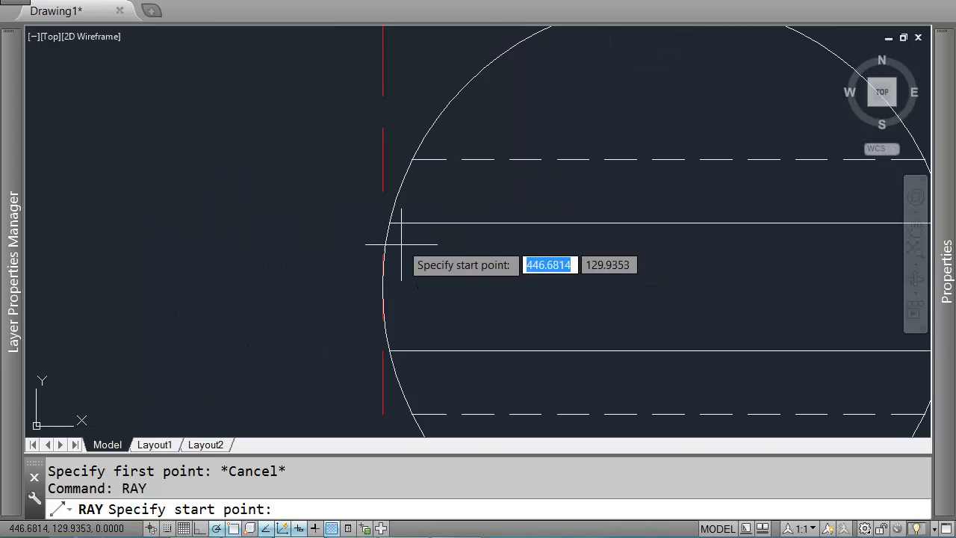
pyautogui.click(384, 228)
pyautogui.scroll(-4, 386, 112)
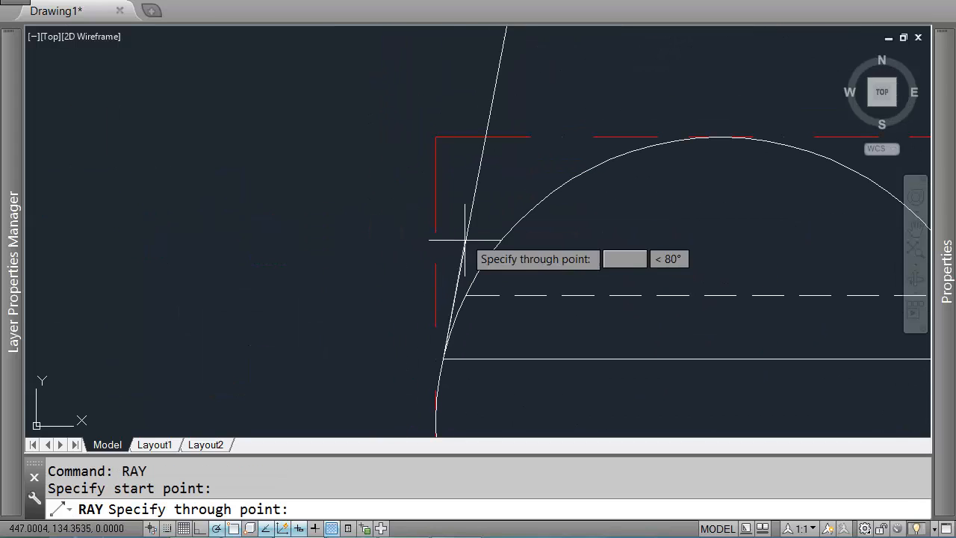
pyautogui.click(441, 183)
pyautogui.press('Return')
pyautogui.press('Return')
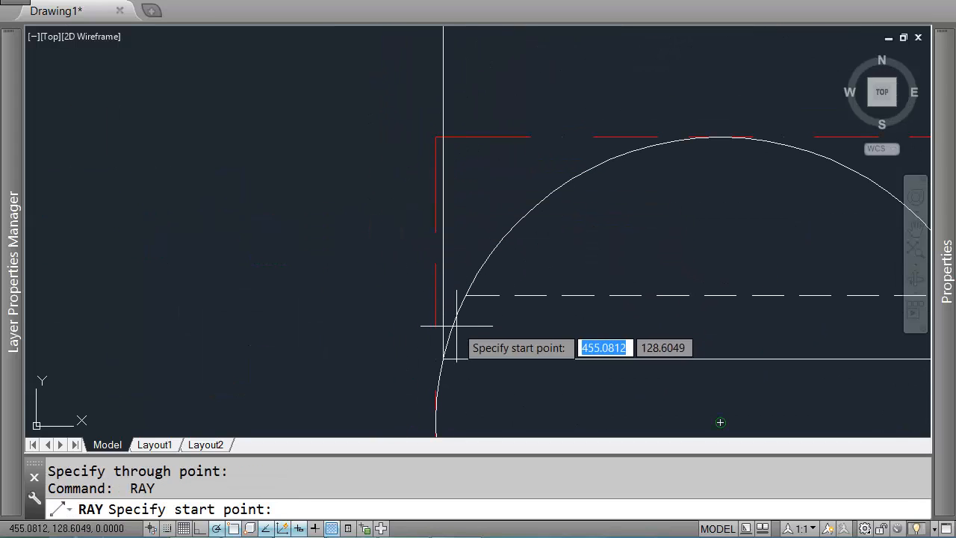
# Step: Draw a vertical ray upward from where the side view's lower dashed line meets the circle
pyautogui.click(464, 294)
pyautogui.click(465, 212)
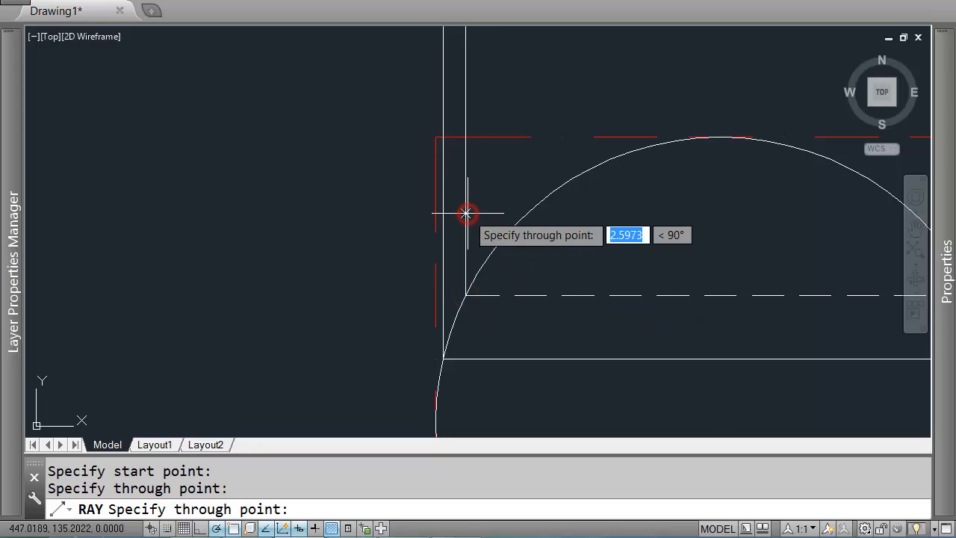
pyautogui.press('Return')
# Step: Draw a horizontal ray leftward from where the outer vertical ray meets the miter line
pyautogui.scroll(-6, 466, 240)
pyautogui.scroll(4, 495, 135)
pyautogui.scroll(-2, 503, 166)
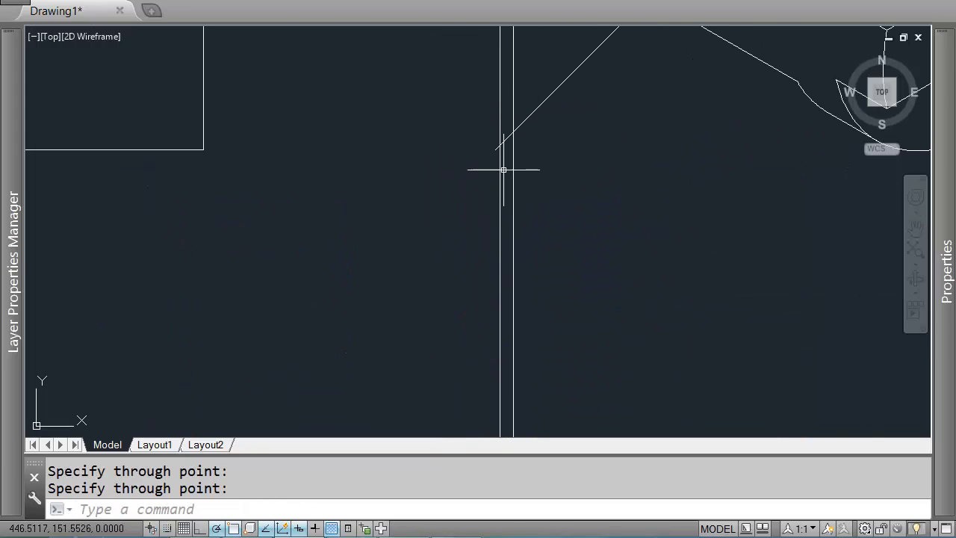
pyautogui.scroll(7, 483, 145)
pyautogui.scroll(-3, 479, 165)
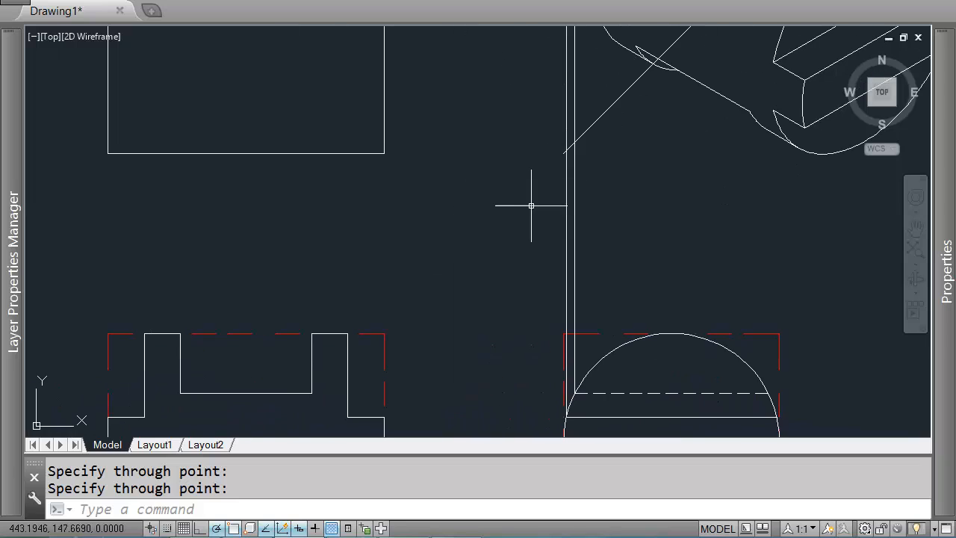
pyautogui.moveTo(581, 159); pyautogui.dragTo(631, 194, button='middle')
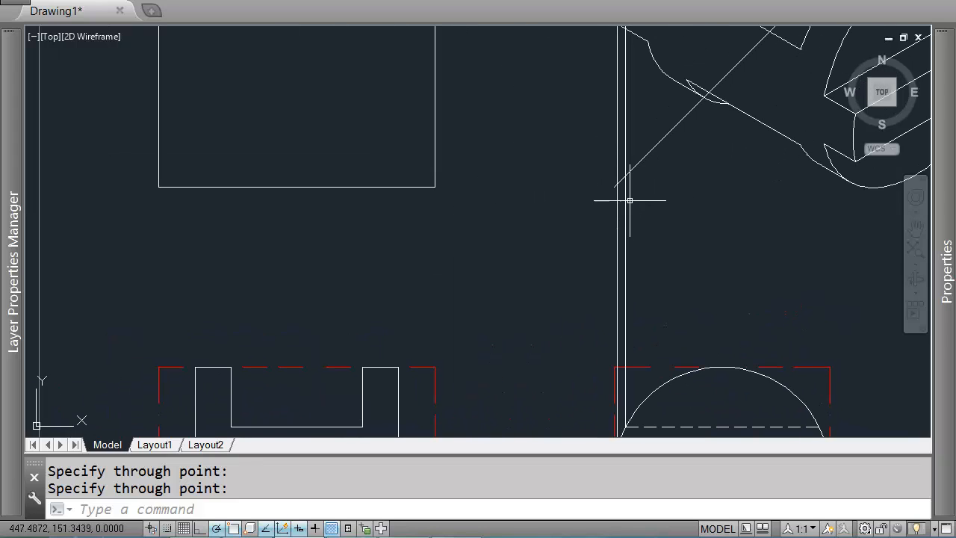
pyautogui.scroll(6, 623, 179)
pyautogui.press('Return')
pyautogui.click(657, 144)
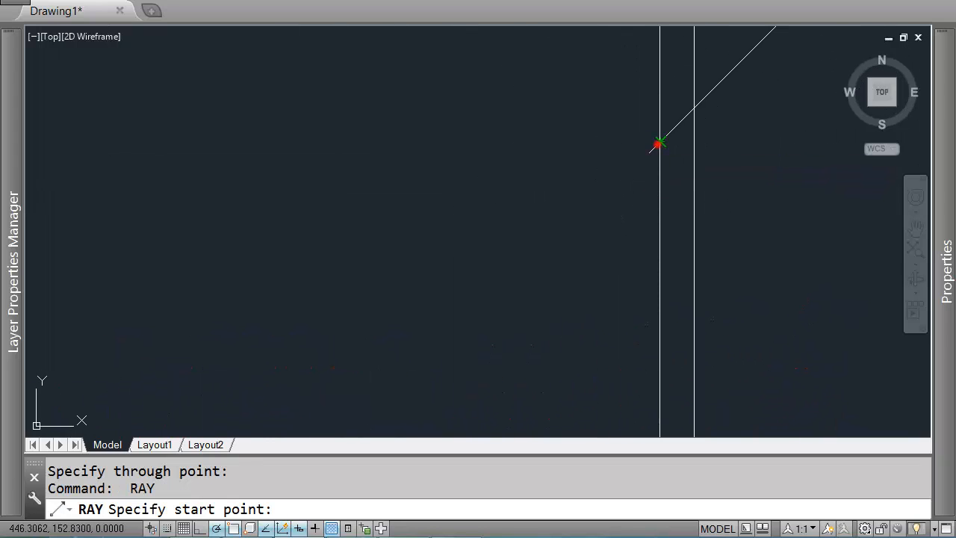
pyautogui.click(461, 143)
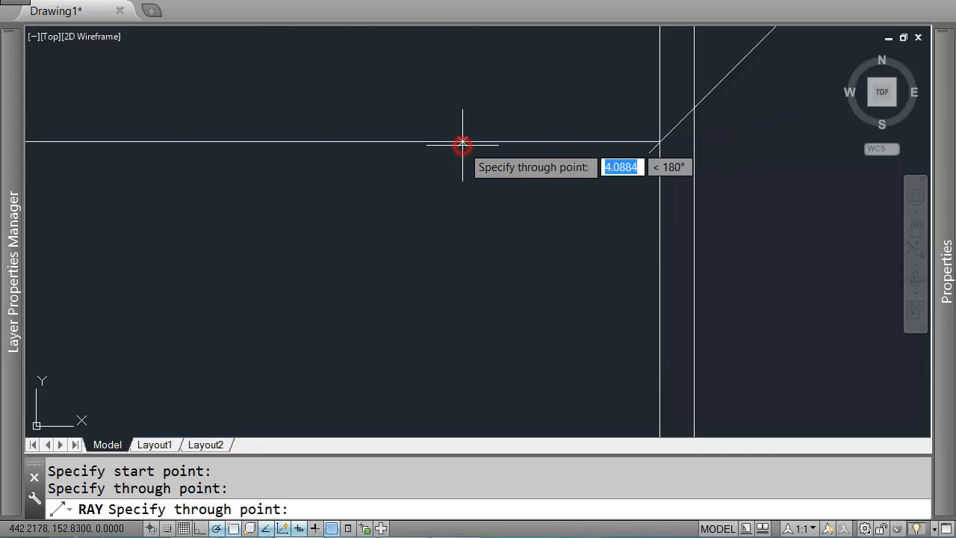
pyautogui.press('Return')
# Step: Draw a horizontal ray leftward from where the inner vertical ray meets the miter line
pyautogui.press('Return')
pyautogui.click(694, 107)
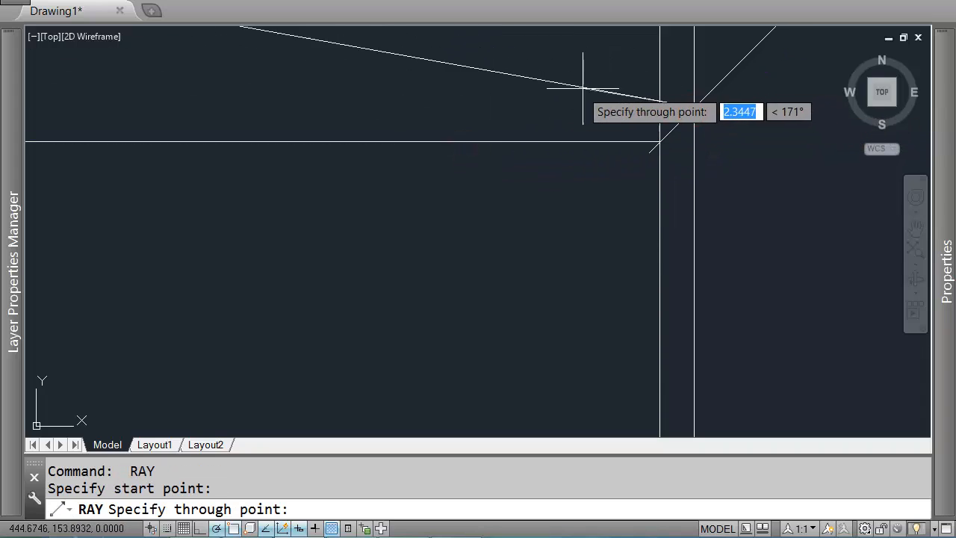
pyautogui.click(559, 107)
pyautogui.press('Return')
# Step: Trim the horizontal rays at the top view box's right edge, removing their parts toward the side view
pyautogui.scroll(-6, 552, 127)
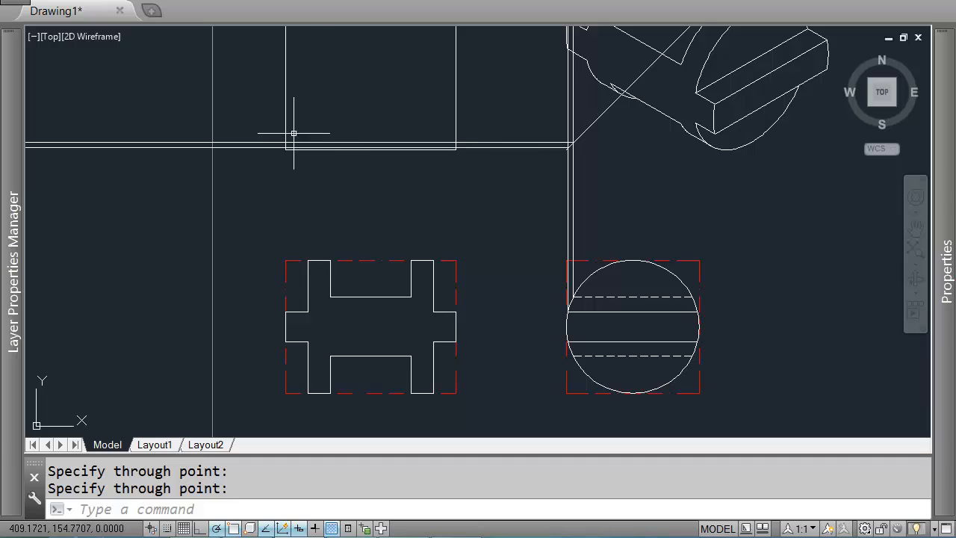
pyautogui.moveTo(403, 162); pyautogui.dragTo(500, 204, button='middle')
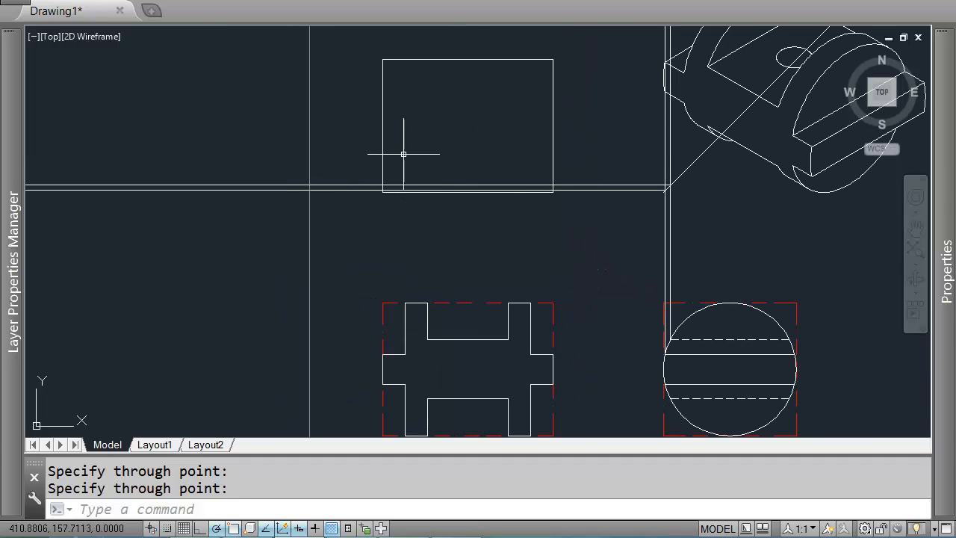
pyautogui.moveTo(591, 198); pyautogui.dragTo(497, 183, button='middle')
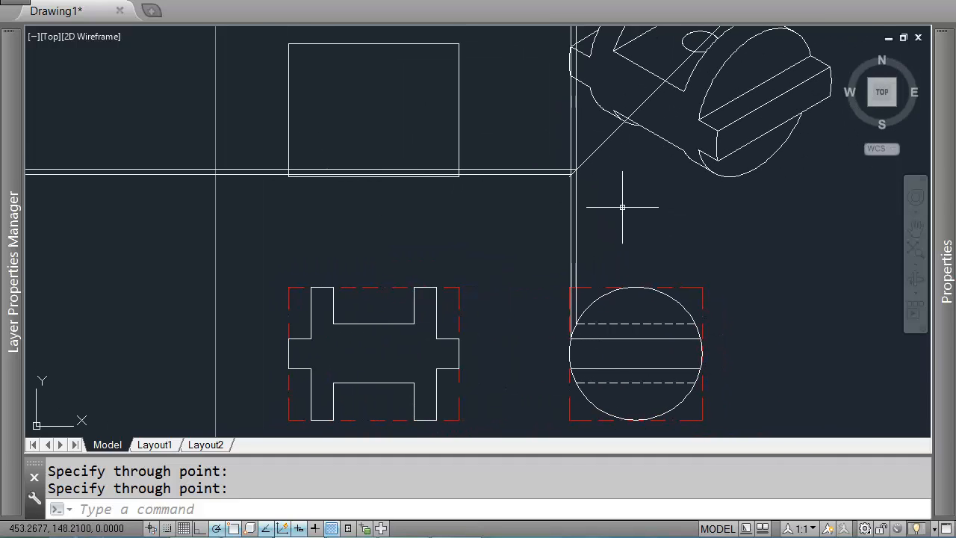
pyautogui.write('tr')
pyautogui.press('Return')
pyautogui.click(484, 115)
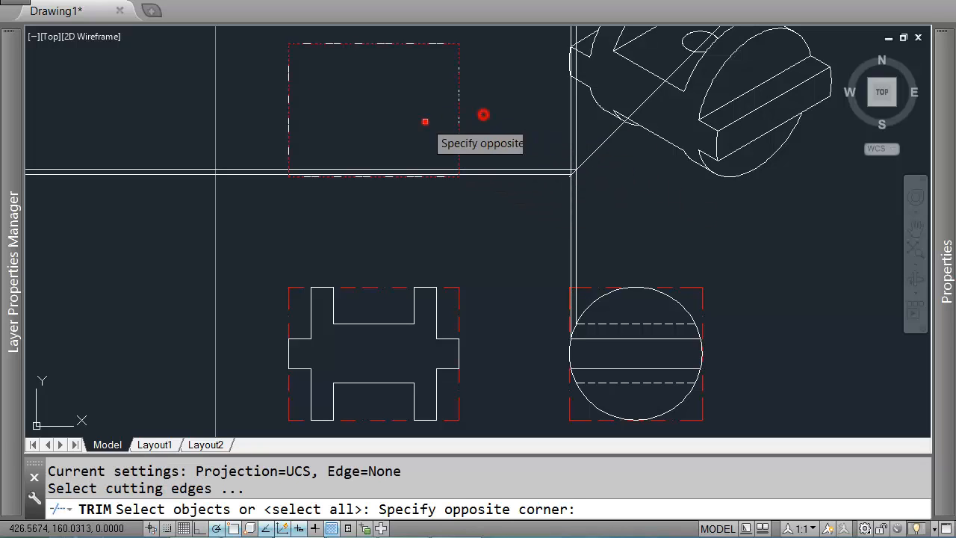
pyautogui.click(423, 120)
pyautogui.press('Return')
pyautogui.click(595, 190)
pyautogui.click(551, 160)
pyautogui.press('Return')
# Step: Erase the vertical projection rays and the miter line
pyautogui.click(602, 192)
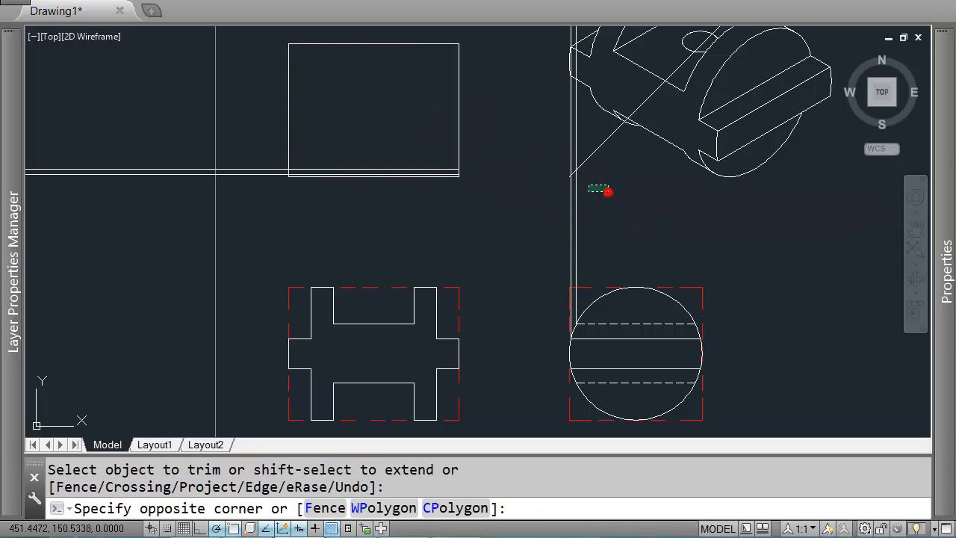
pyautogui.click(533, 158)
pyautogui.press('Delete')
# Step: Trim the horizontal rays where they extend left of the top view box
pyautogui.scroll(2, 381, 158)
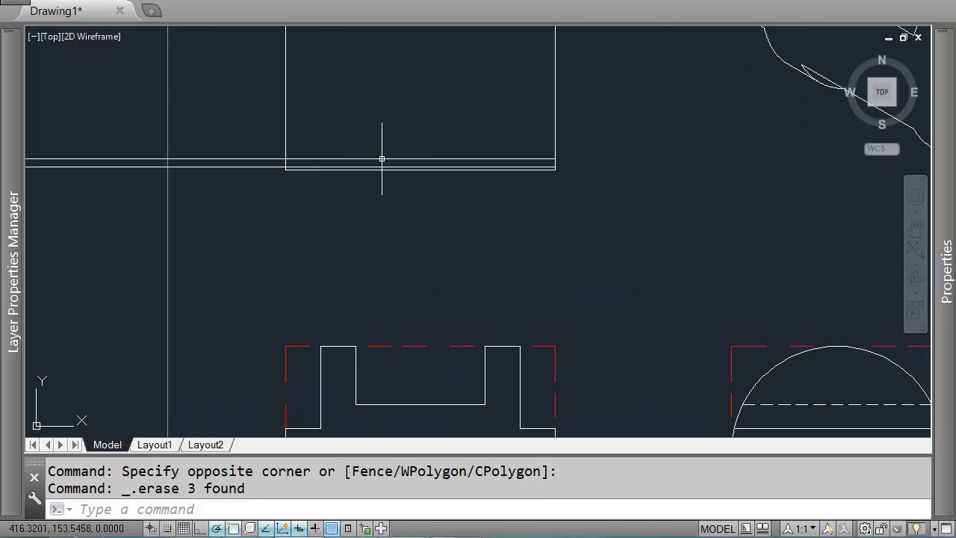
pyautogui.write('r')
pyautogui.press('Return')
pyautogui.click(326, 68)
pyautogui.click(273, 86)
pyautogui.press('Return')
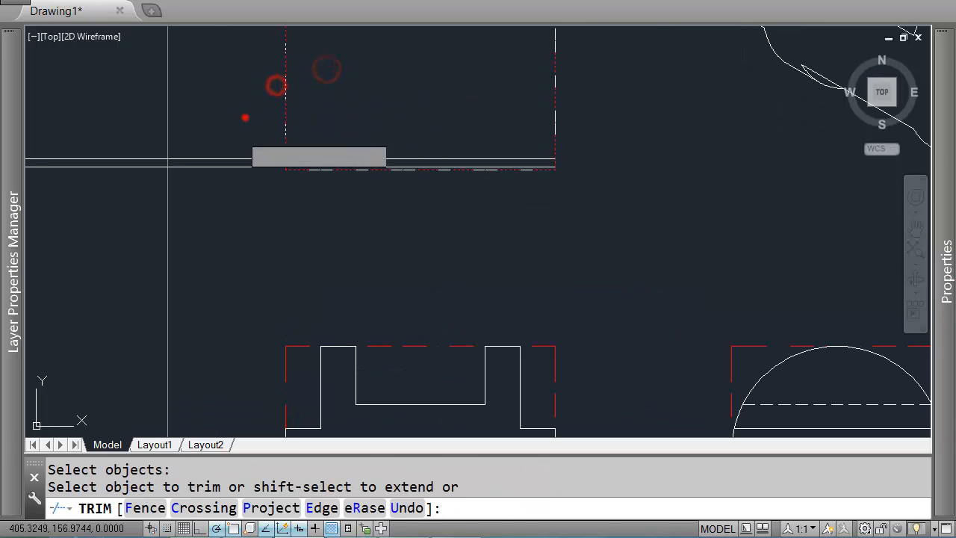
pyautogui.click(243, 115)
pyautogui.click(231, 203)
pyautogui.scroll(-2, 468, 193)
pyautogui.moveTo(590, 226)
pyautogui.mouseDown(button='middle')
pyautogui.moveTo(578, 265)
pyautogui.moveTo(550, 266)
pyautogui.mouseUp(button='middle')
pyautogui.write('l')
pyautogui.press('Return')
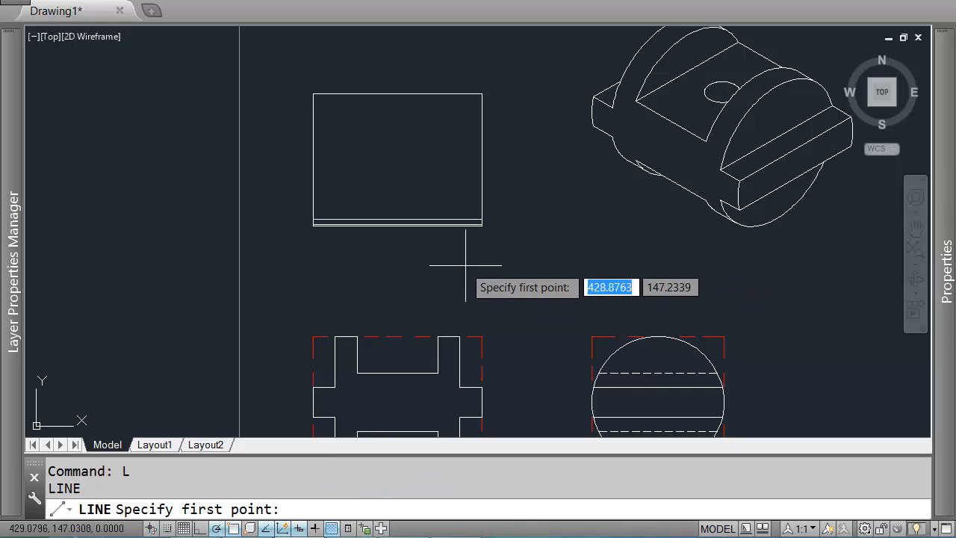
pyautogui.moveTo(461, 263); pyautogui.dragTo(494, 231, button='middle')
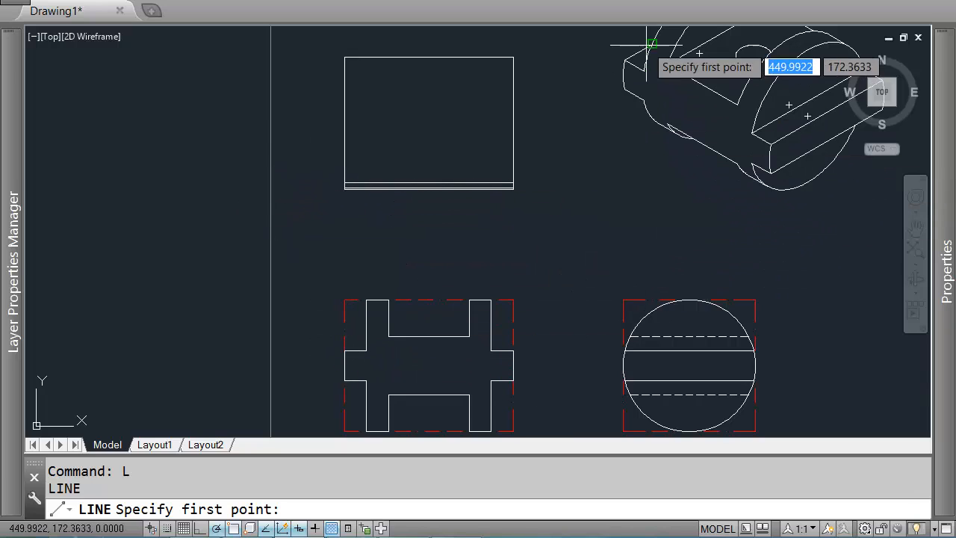
pyautogui.click(642, 71)
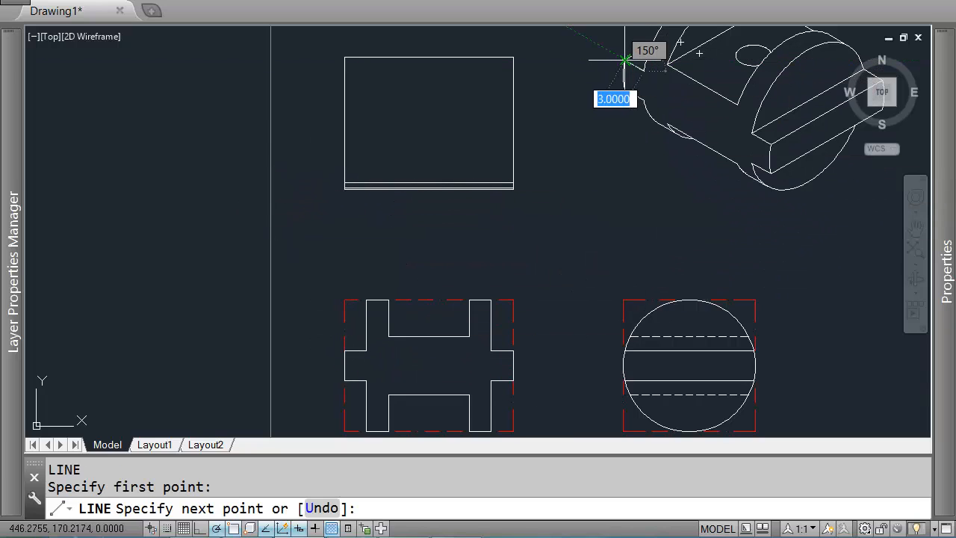
pyautogui.press('Return')
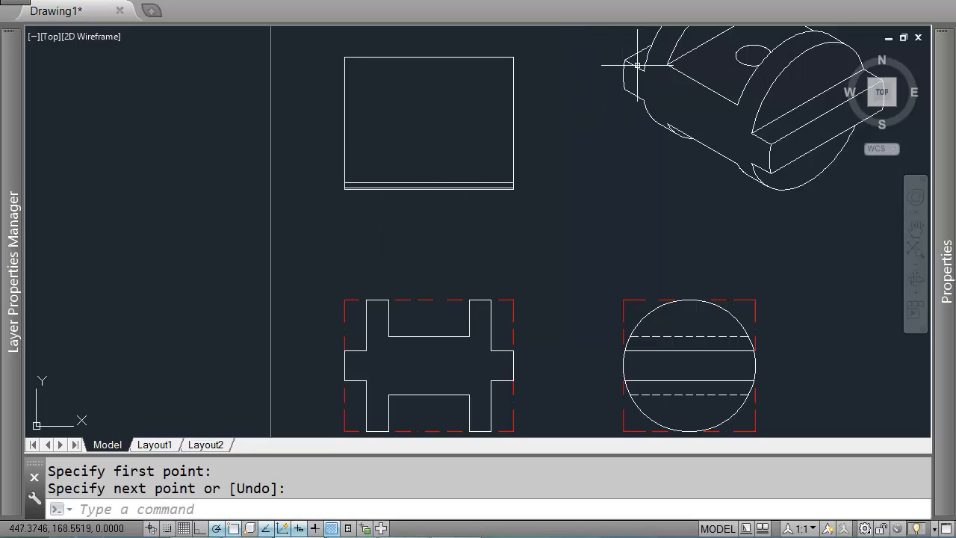
# Step: Draw a vertical line upward from the top view's bottom edge near its left side
pyautogui.press('Return')
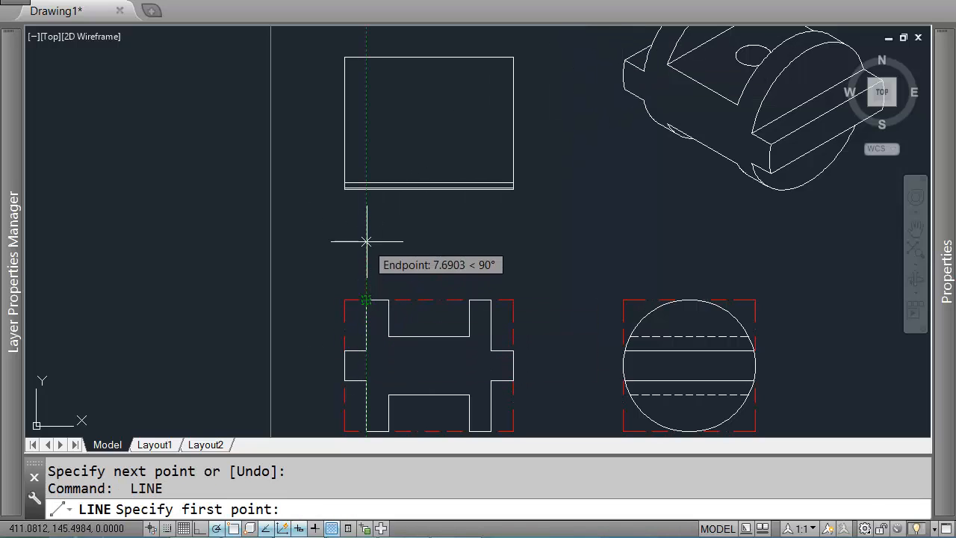
pyautogui.click(366, 188)
pyautogui.scroll(5, 366, 188)
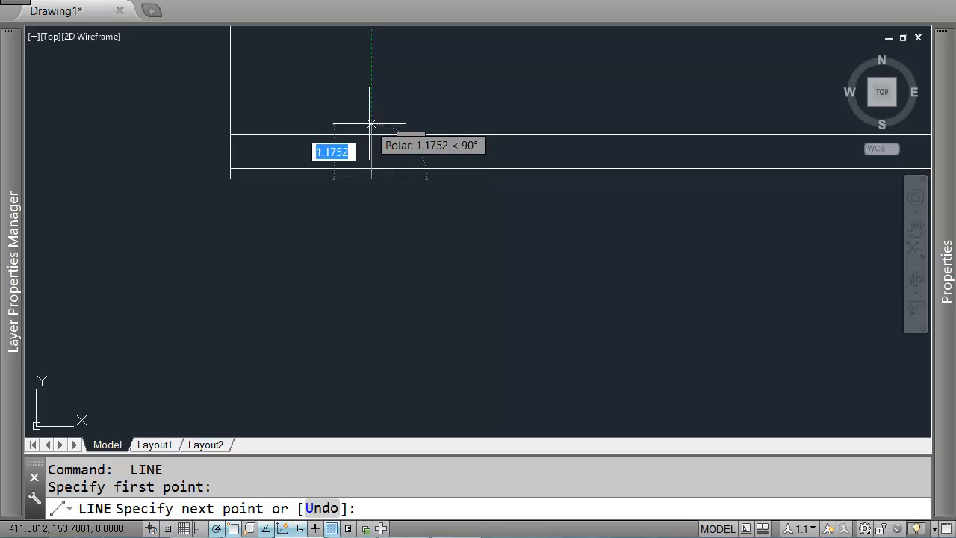
pyautogui.scroll(-5, 370, 133)
pyautogui.moveTo(371, 133); pyautogui.dragTo(370, 232, button='middle')
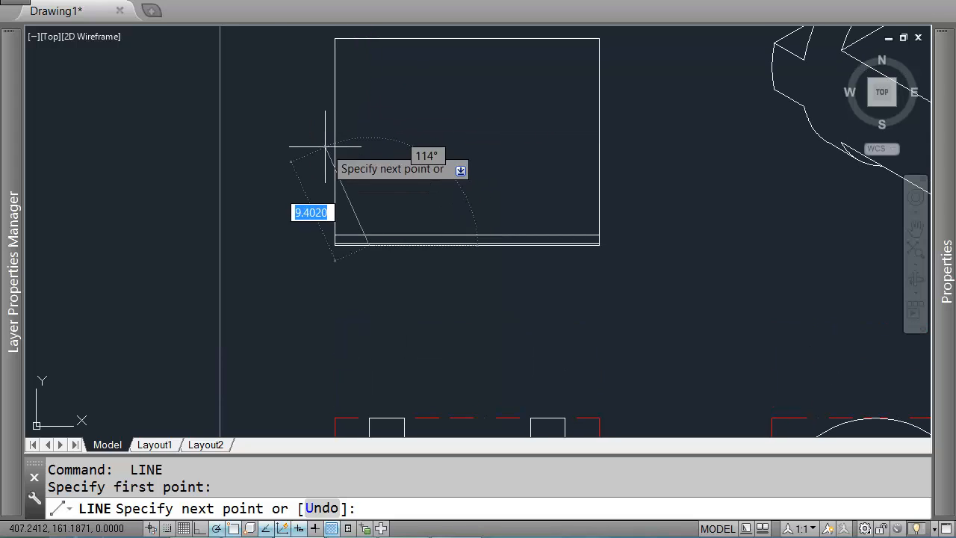
pyautogui.click(367, 142)
pyautogui.press('Return')
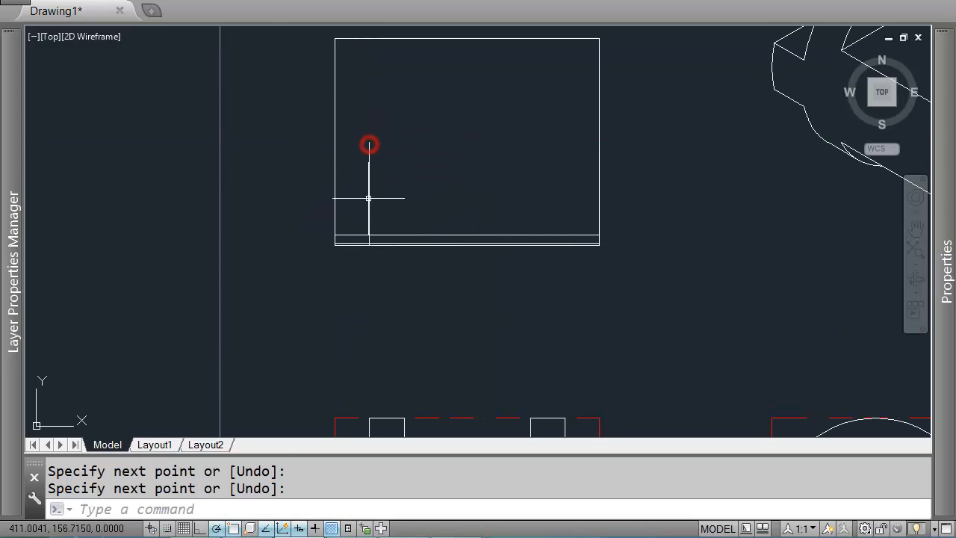
# Step: Draw a line along the lower front edge of the slot on the isometric drawing
pyautogui.scroll(4, 374, 225)
pyautogui.scroll(-2, 393, 239)
pyautogui.scroll(-2, 438, 240)
pyautogui.scroll(4, 419, 210)
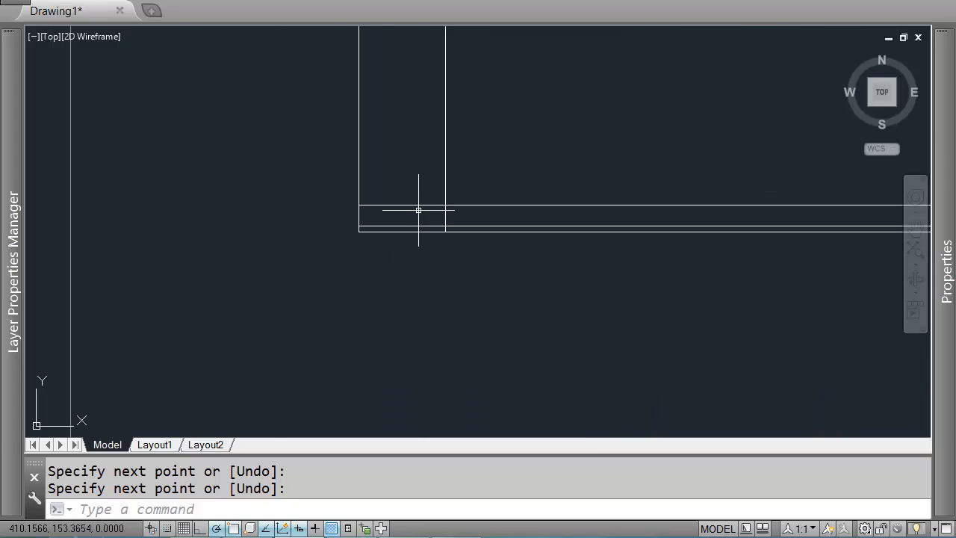
pyautogui.scroll(-4, 461, 207)
pyautogui.scroll(1, 694, 158)
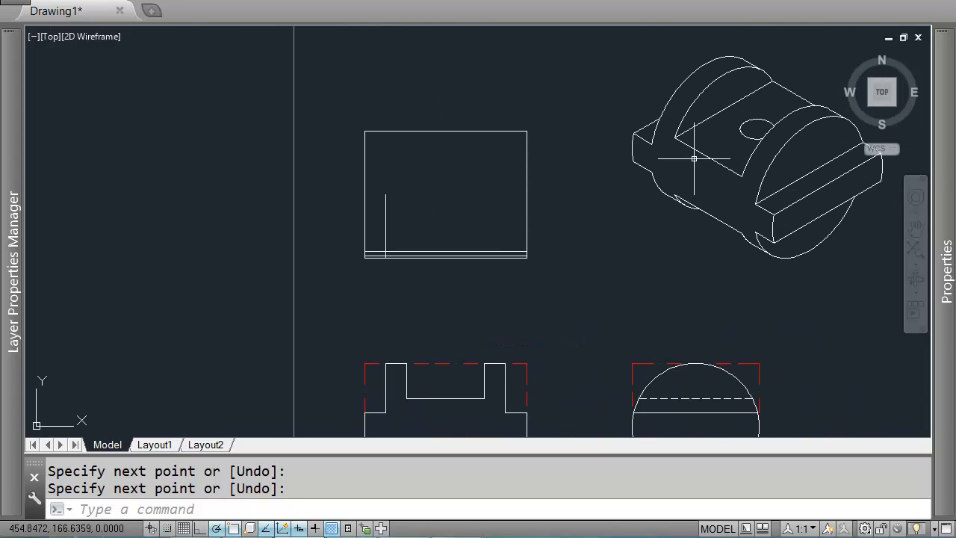
pyautogui.moveTo(760, 205); pyautogui.dragTo(589, 232, button='middle')
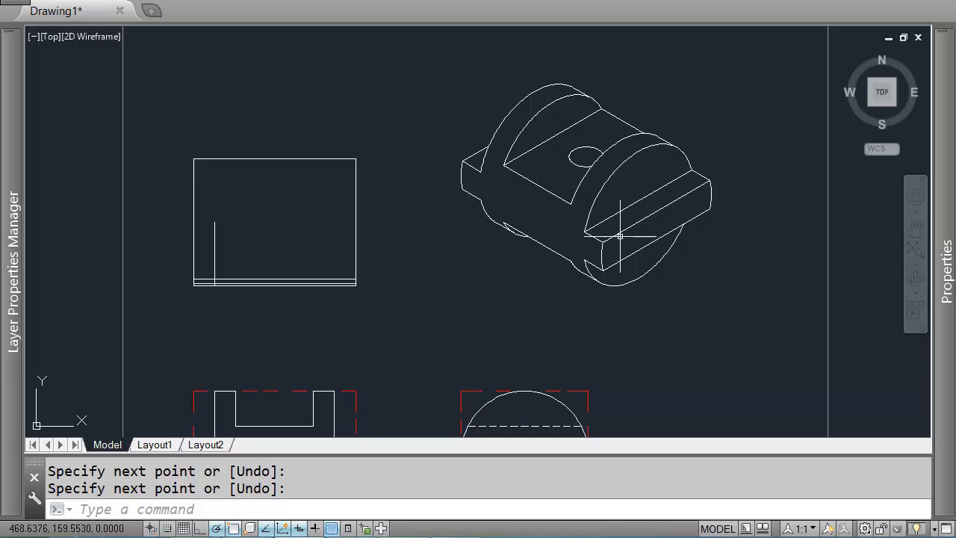
pyautogui.scroll(2, 631, 224)
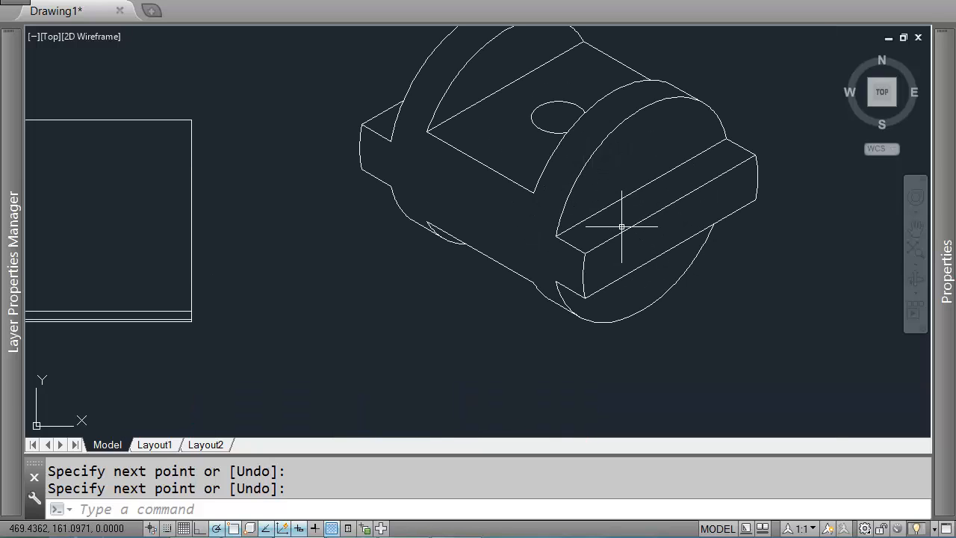
pyautogui.write('l')
pyautogui.press('Return')
pyautogui.click(557, 237)
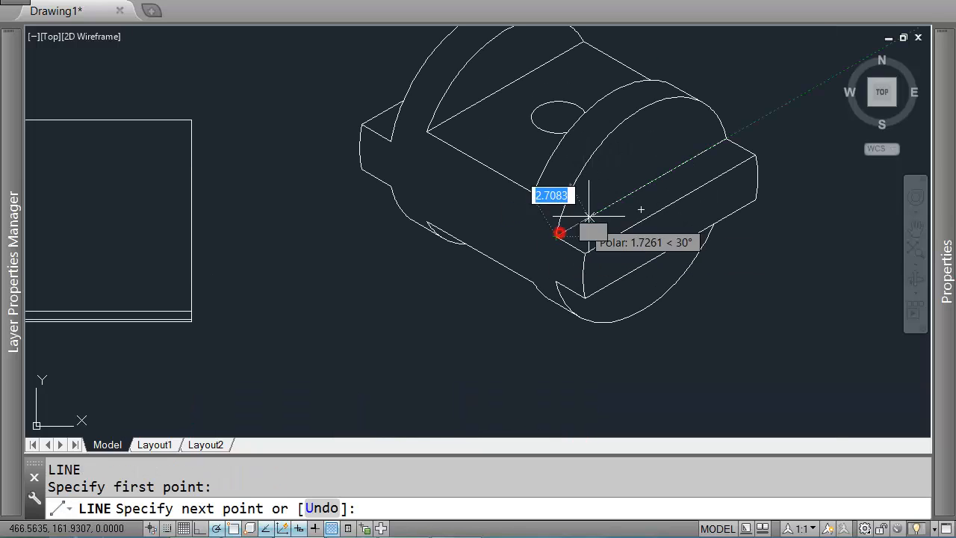
pyautogui.click(727, 138)
pyautogui.press('Return')
pyautogui.press('Return')
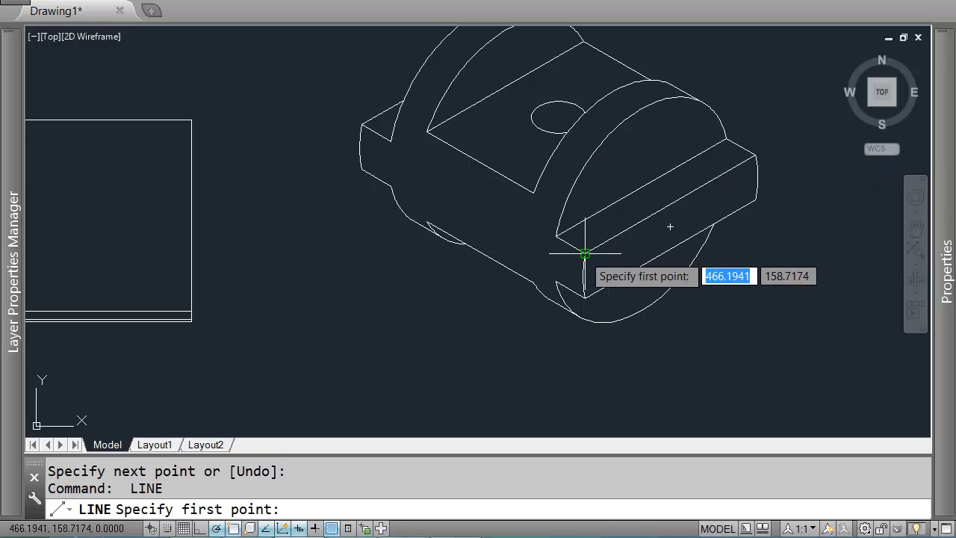
pyautogui.scroll(-2, 566, 249)
pyautogui.moveTo(160, 306); pyautogui.dragTo(324, 280, button='middle')
pyautogui.scroll(2, 322, 269)
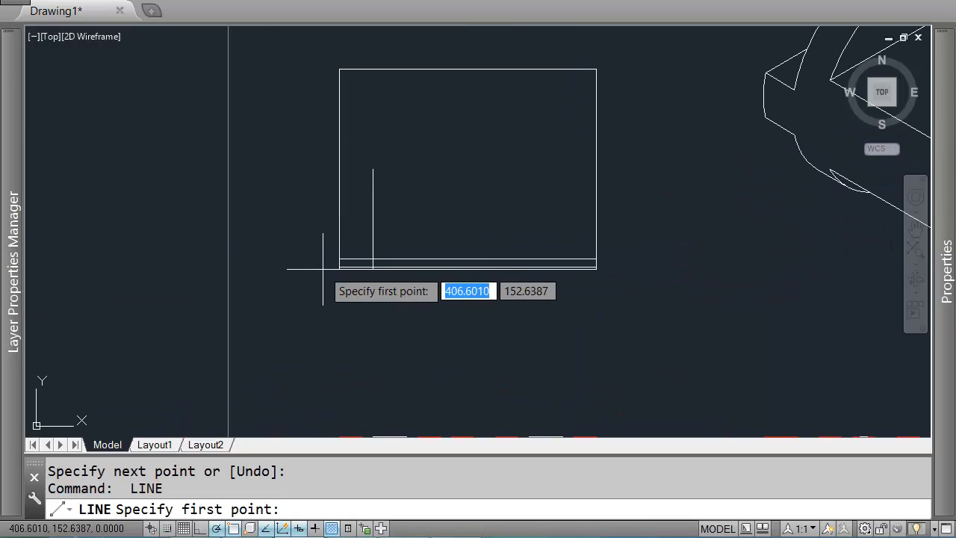
pyautogui.scroll(3, 366, 270)
pyautogui.press('Escape')
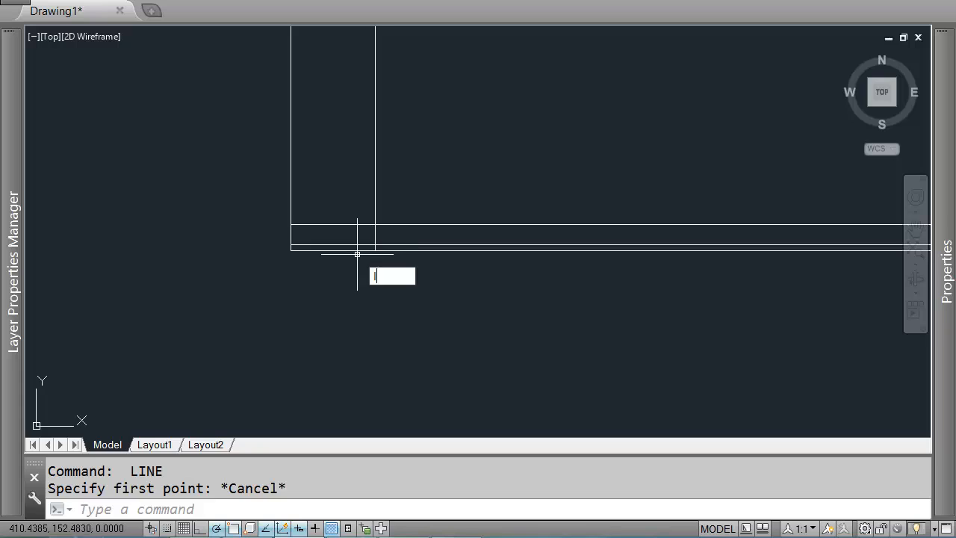
pyautogui.press('Return')
pyautogui.scroll(3, 364, 259)
pyautogui.click(392, 225)
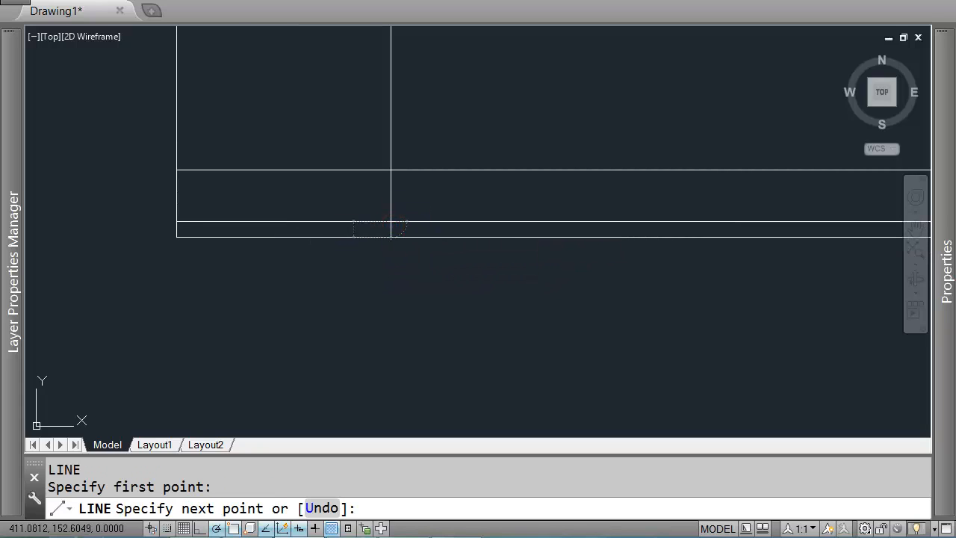
pyautogui.press('Return')
pyautogui.press('Return')
pyautogui.scroll(-1, 403, 228)
pyautogui.press('Escape')
pyautogui.write('re')
pyautogui.press('Return')
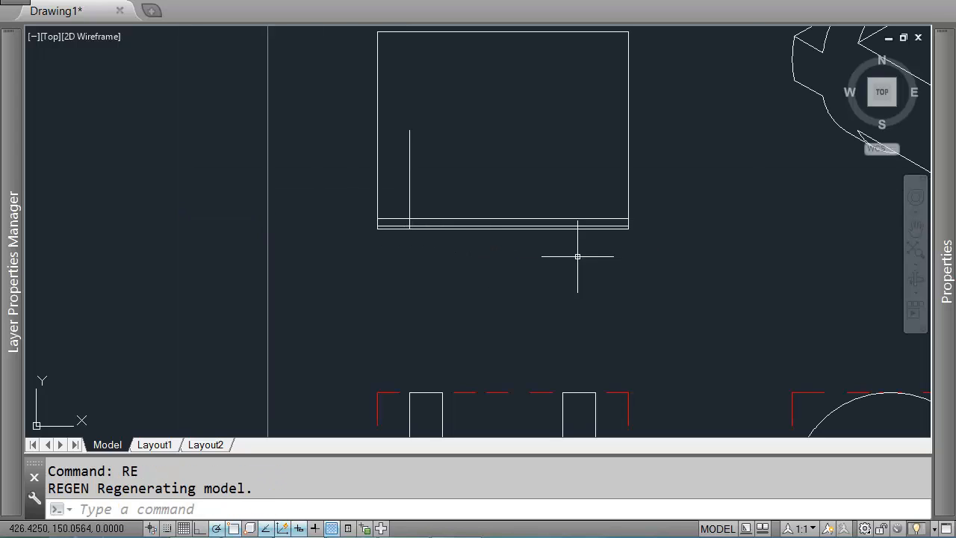
pyautogui.scroll(-2, 578, 257)
pyautogui.scroll(4, 459, 252)
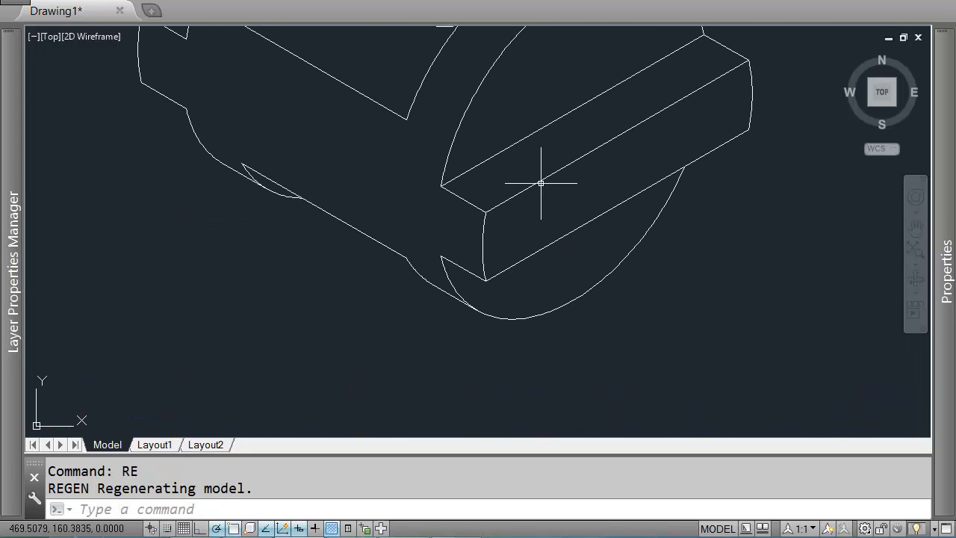
# Step: Draw a short line at the isometric slot's lower corner and erase it
pyautogui.write('l')
pyautogui.press('Return')
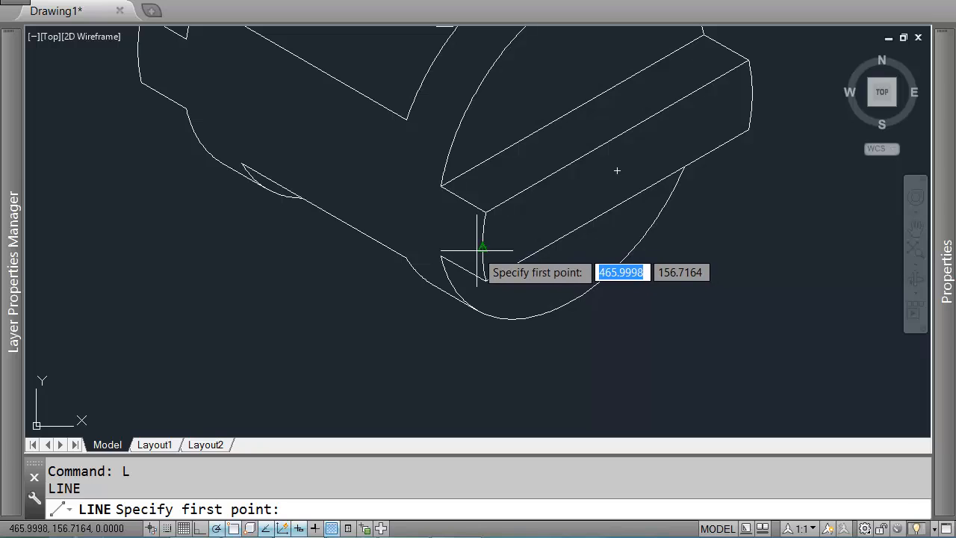
pyautogui.click(482, 245)
pyautogui.scroll(4, 482, 233)
pyautogui.scroll(3, 482, 194)
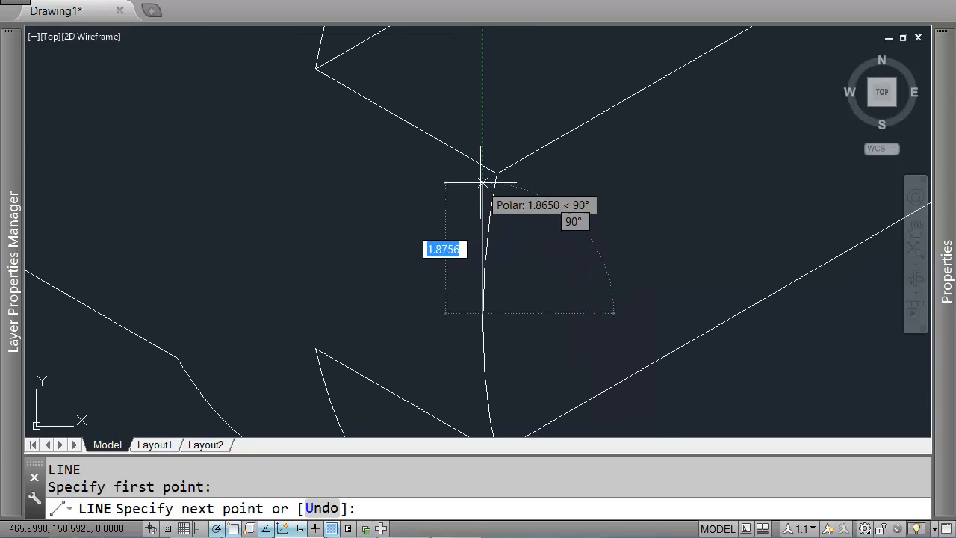
pyautogui.press('Return')
pyautogui.press('Return')
pyautogui.click(496, 173)
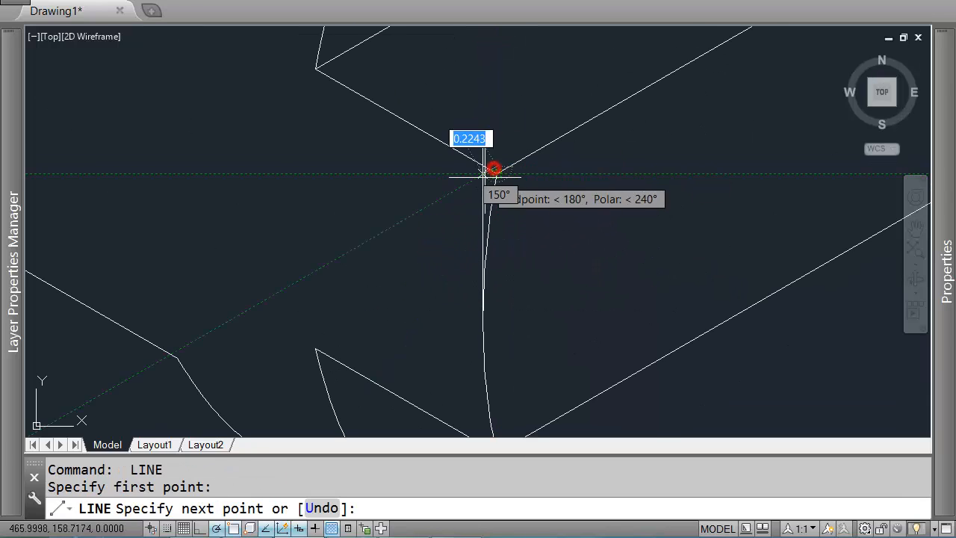
pyautogui.press('Return')
pyautogui.press('Return')
pyautogui.click(495, 174)
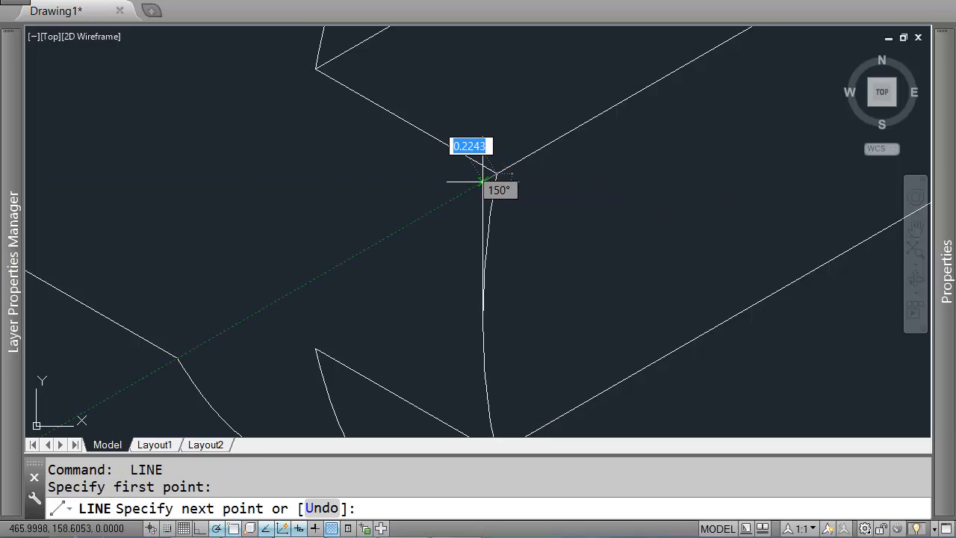
pyautogui.scroll(-2, 482, 182)
pyautogui.press('Return')
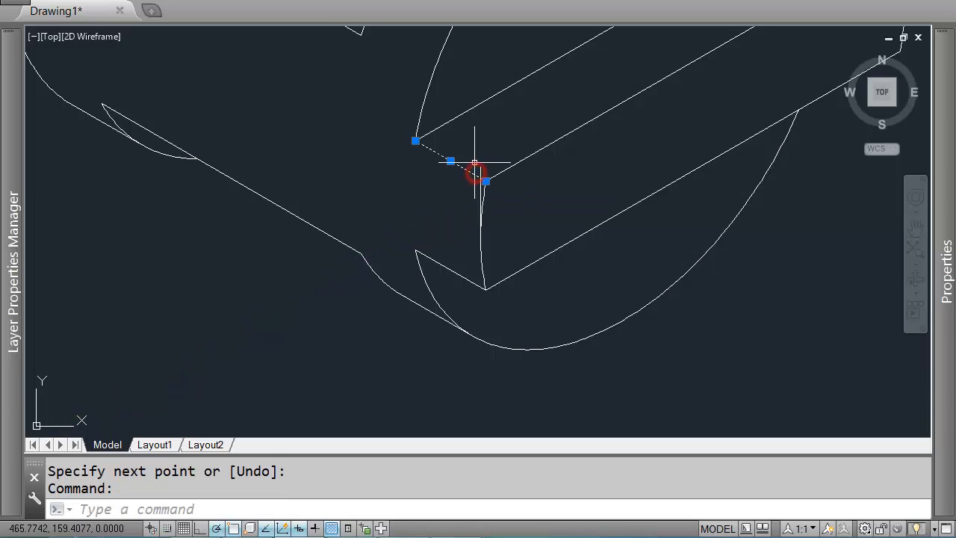
pyautogui.click(526, 170)
pyautogui.press('Delete')
pyautogui.scroll(-6, 494, 183)
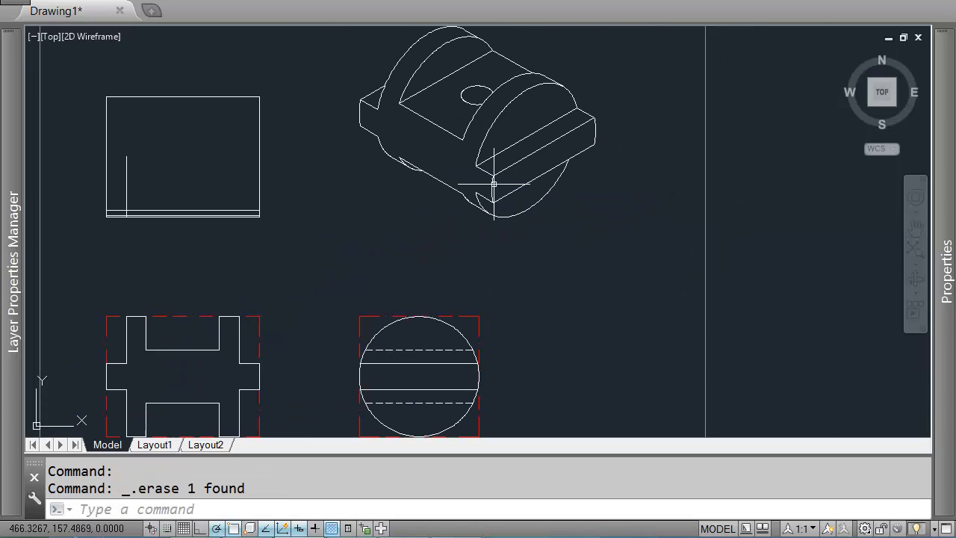
pyautogui.moveTo(428, 165); pyautogui.dragTo(525, 179, button='middle')
pyautogui.press('Return')
pyautogui.scroll(6, 203, 233)
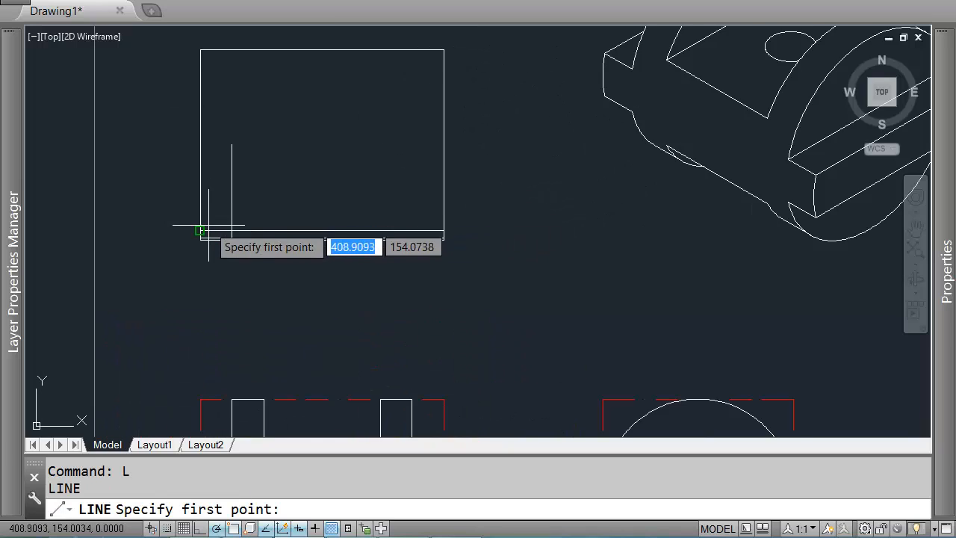
pyautogui.moveTo(154, 267); pyautogui.dragTo(241, 261, button='middle')
pyautogui.press('Escape')
# Step: Trim the overhanging ends where the vertical line meets the bottom edge lines near the top view's lower left corner
pyautogui.write('t')
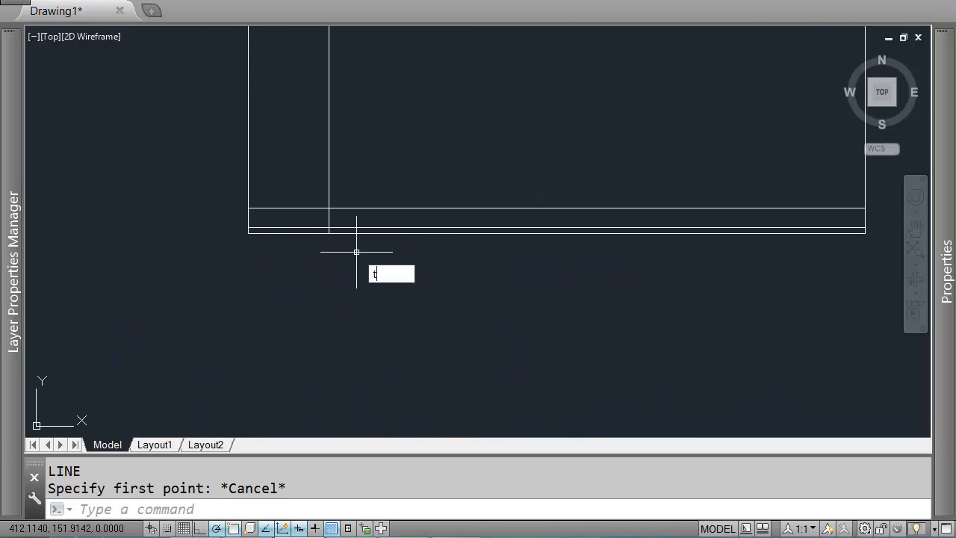
pyautogui.write('s or')
pyautogui.press('Return')
pyautogui.scroll(4, 324, 230)
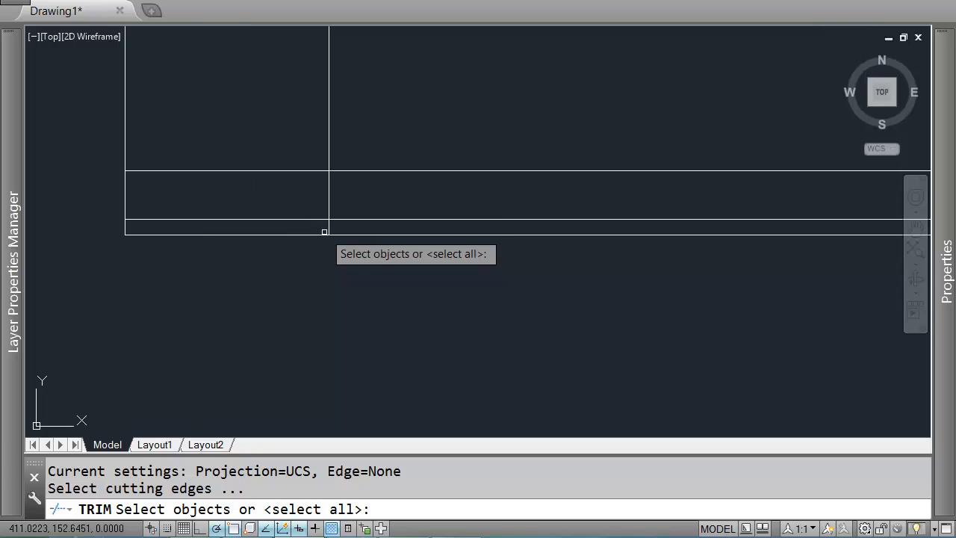
pyautogui.scroll(-6, 331, 217)
pyautogui.scroll(6, 321, 217)
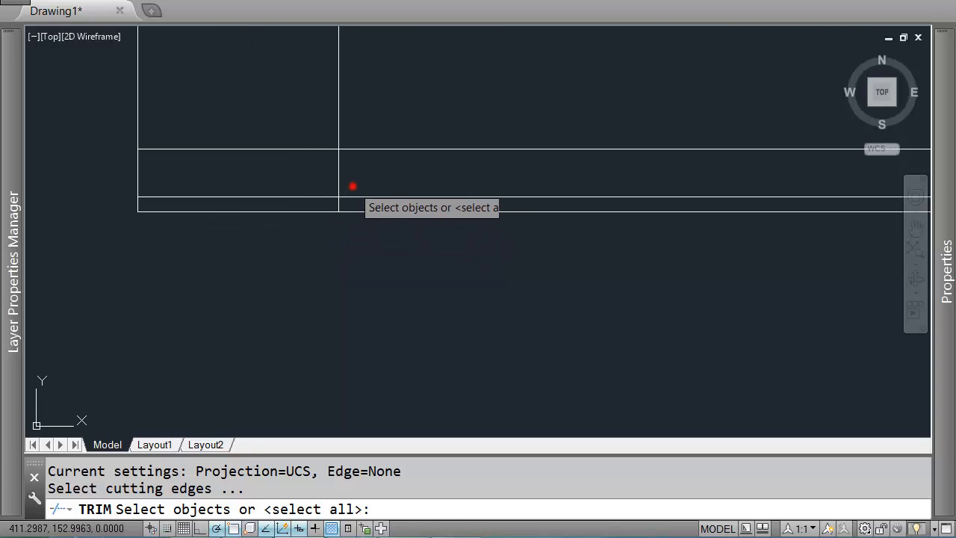
pyautogui.click(352, 187)
pyautogui.click(320, 198)
pyautogui.press('Return')
pyautogui.click(354, 203)
pyautogui.click(320, 205)
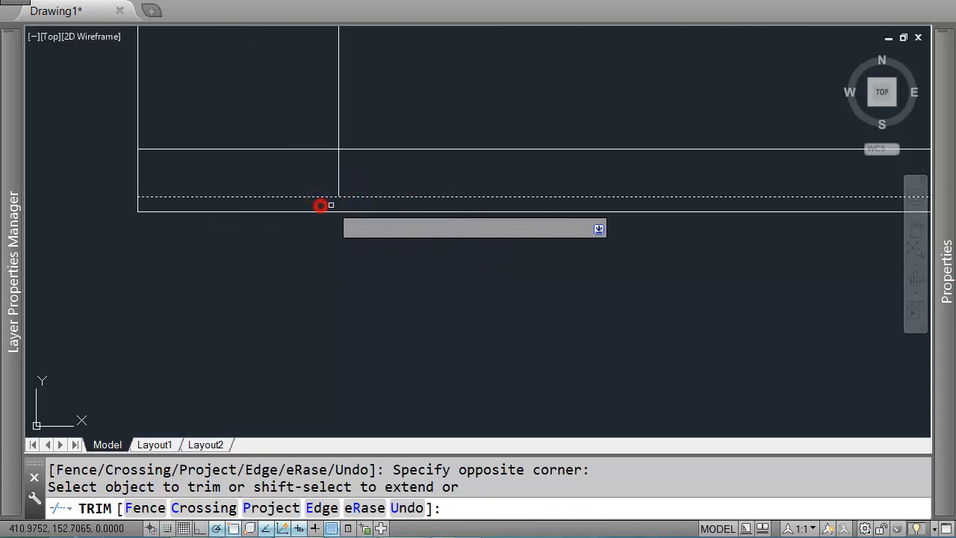
pyautogui.click(386, 184)
pyautogui.click(367, 207)
pyautogui.press('Return')
pyautogui.scroll(-4, 360, 209)
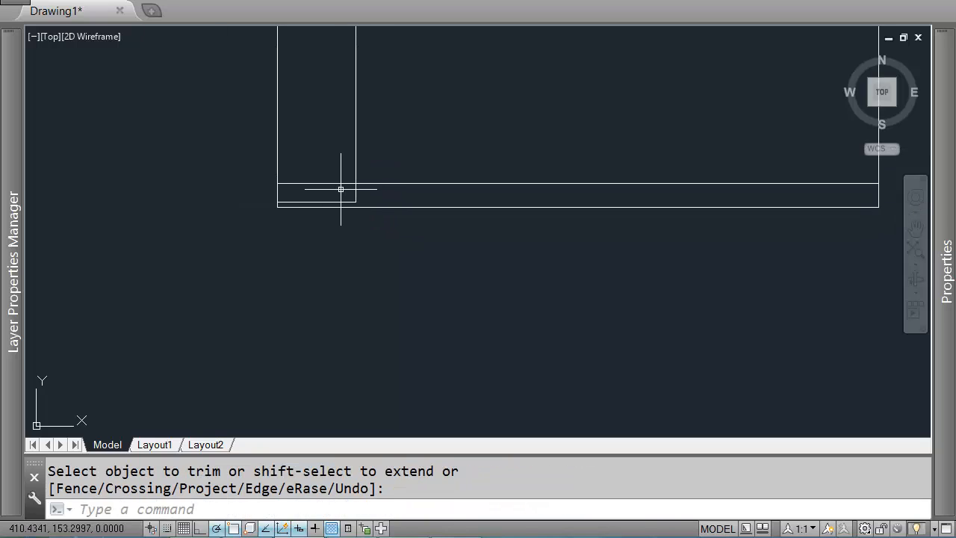
pyautogui.scroll(-4, 406, 183)
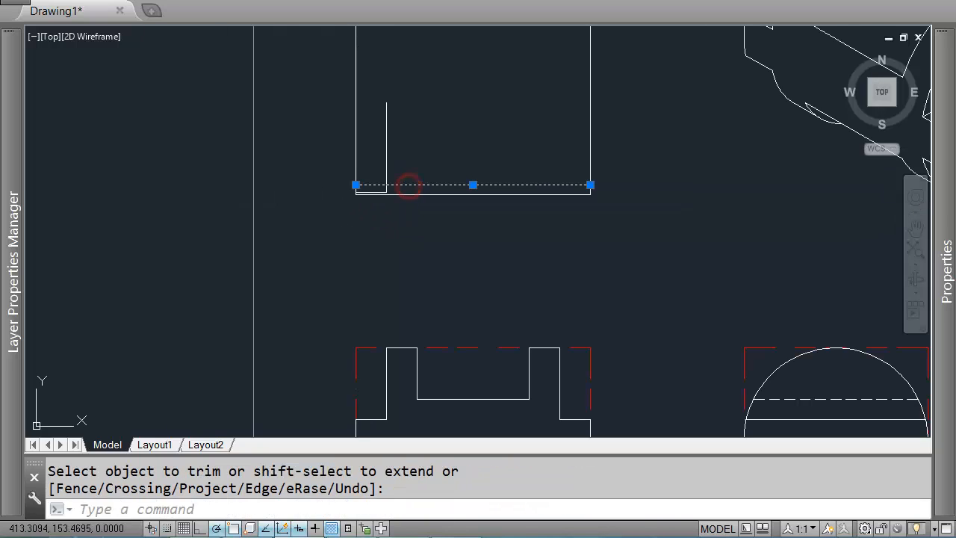
pyautogui.press('Return')
# Step: Mirror the vertical line and its short foot about the top view's horizontal midline
pyautogui.scroll(4, 371, 196)
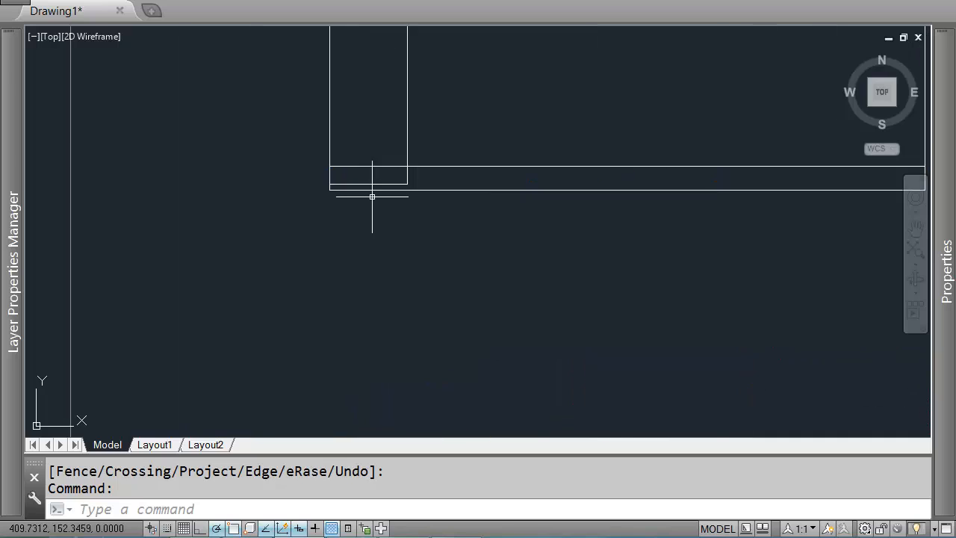
pyautogui.press('Escape')
pyautogui.scroll(-4, 406, 193)
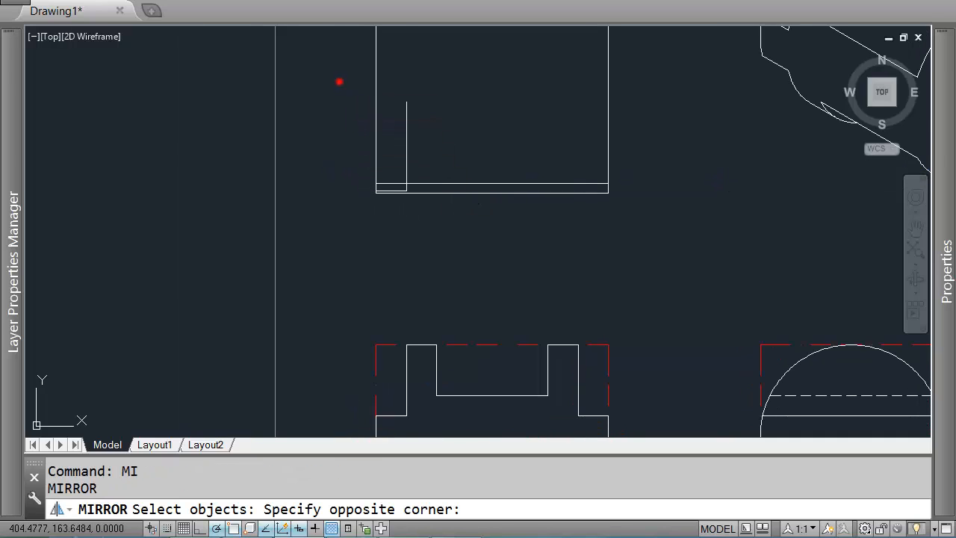
pyautogui.click(421, 192)
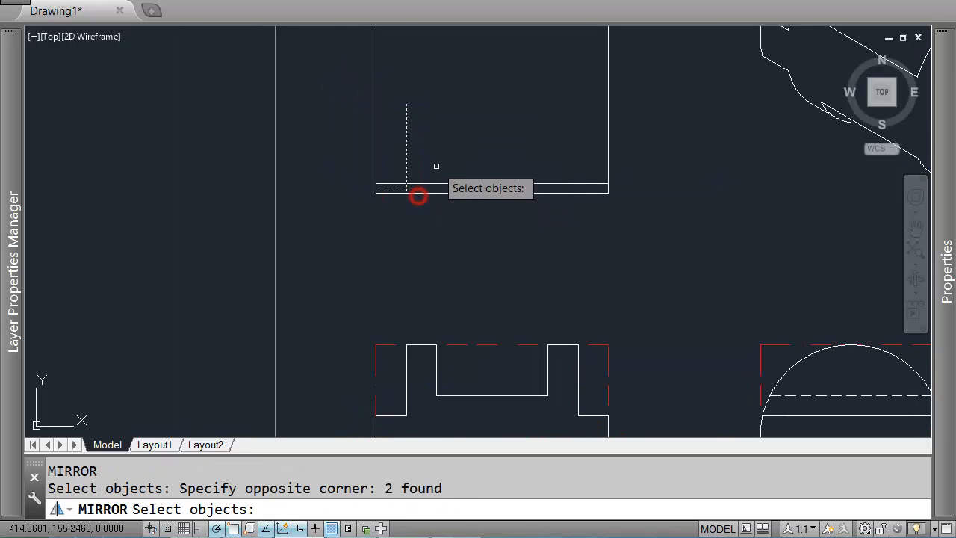
pyautogui.press('Return')
pyautogui.moveTo(414, 150); pyautogui.dragTo(414, 198, button='middle')
pyautogui.click(376, 152)
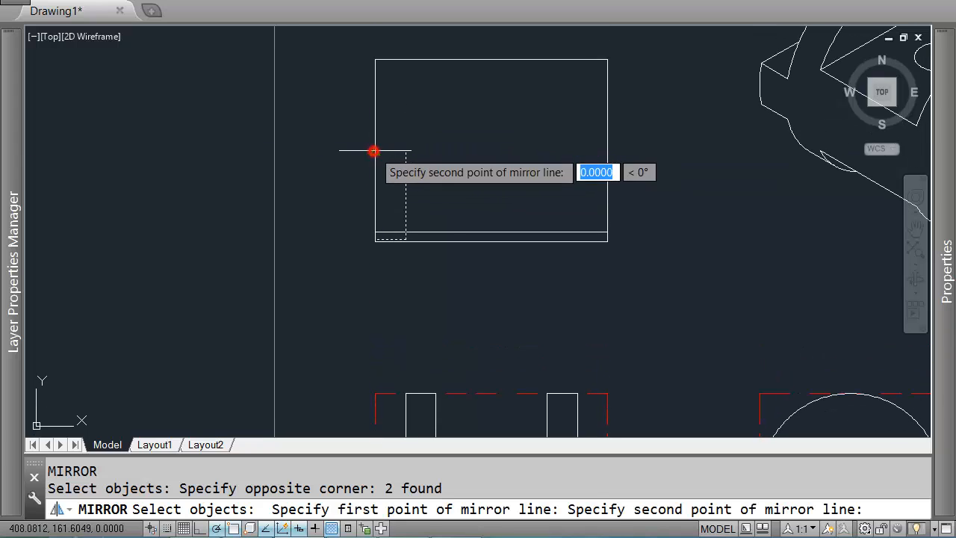
pyautogui.click(430, 154)
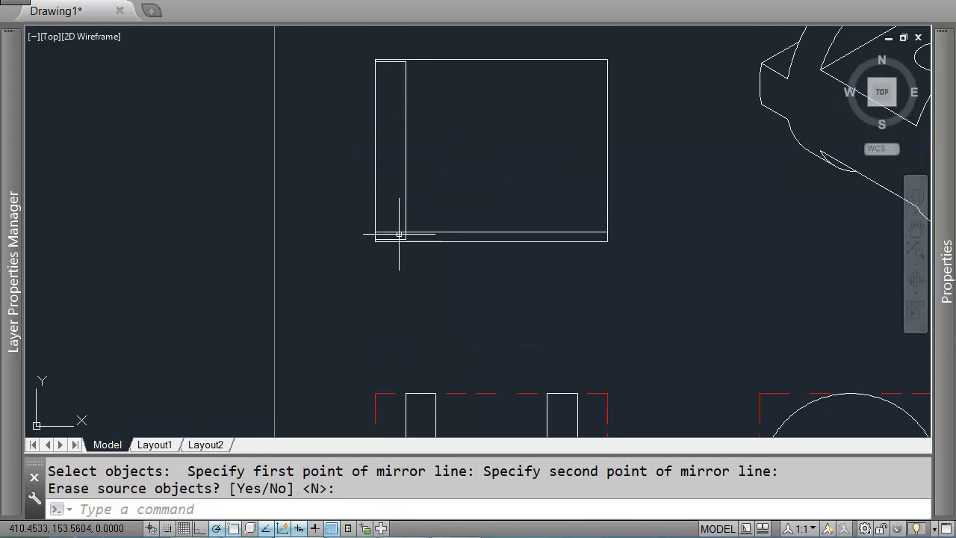
# Step: Erase the short bottom line, then undo both the erase and the mirror
pyautogui.click(437, 229)
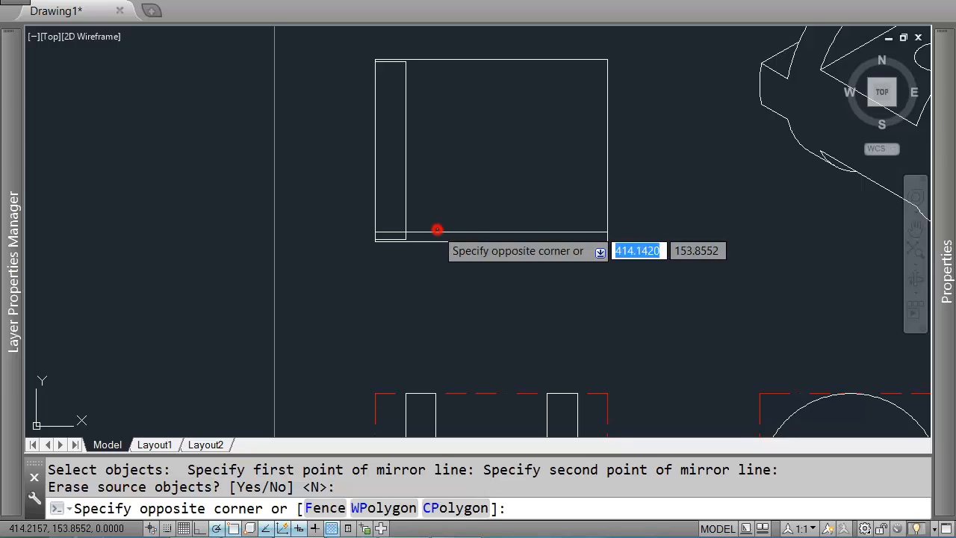
pyautogui.click(436, 230)
pyautogui.click(439, 227)
pyautogui.click(434, 233)
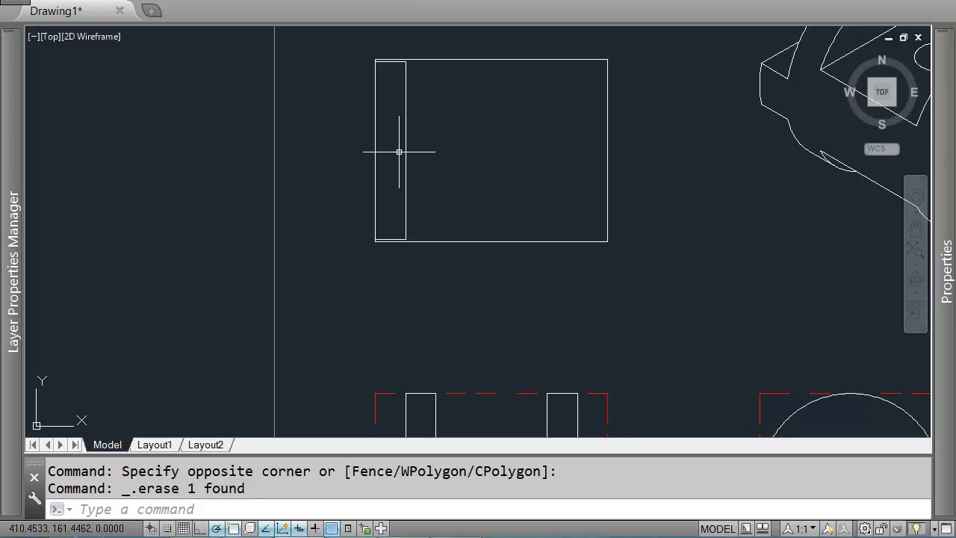
pyautogui.moveTo(660, 217); pyautogui.dragTo(269, 212, button='middle')
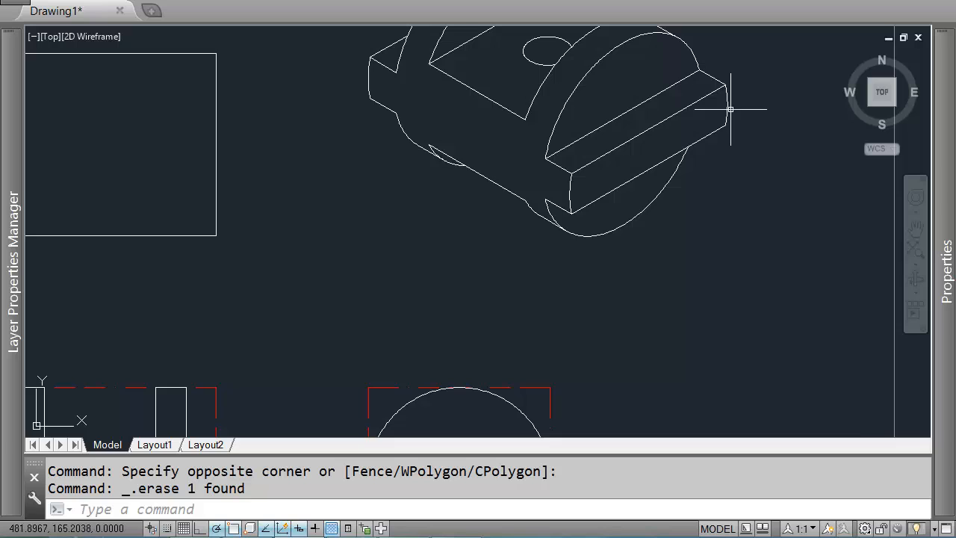
pyautogui.moveTo(302, 196); pyautogui.dragTo(521, 197, button='middle')
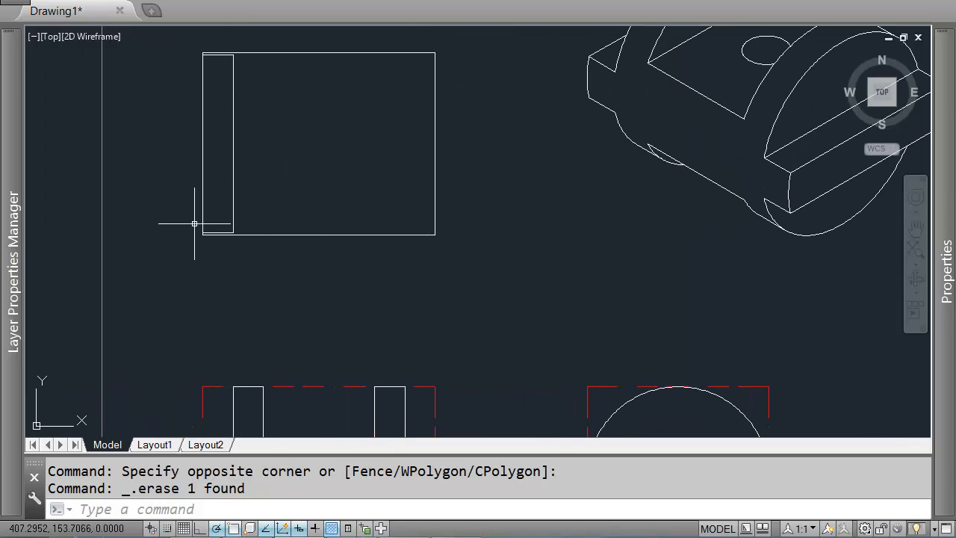
pyautogui.moveTo(850, 251); pyautogui.dragTo(673, 291, button='middle')
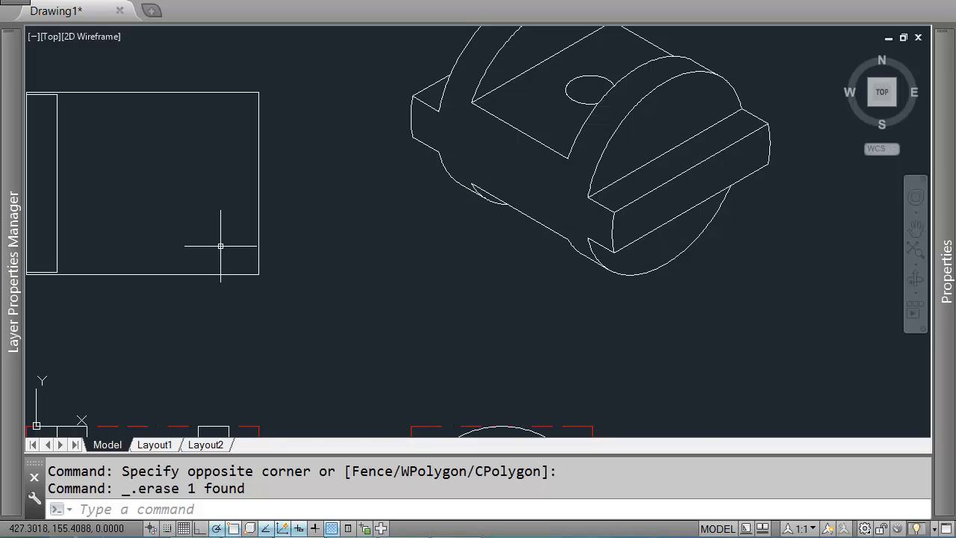
pyautogui.moveTo(221, 246); pyautogui.dragTo(504, 204, button='middle')
pyautogui.hotkey('ctrl', 'z')
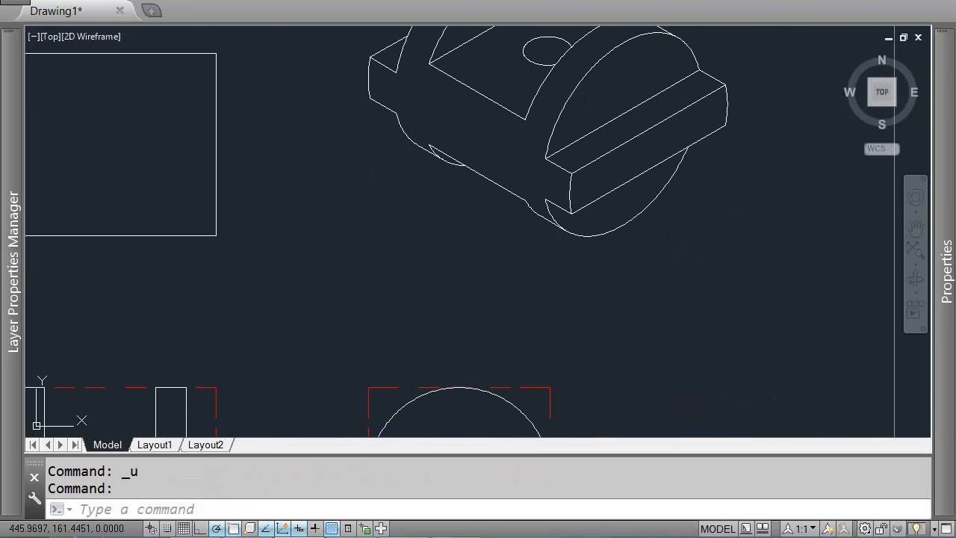
pyautogui.hotkey('ctrl', 'z')
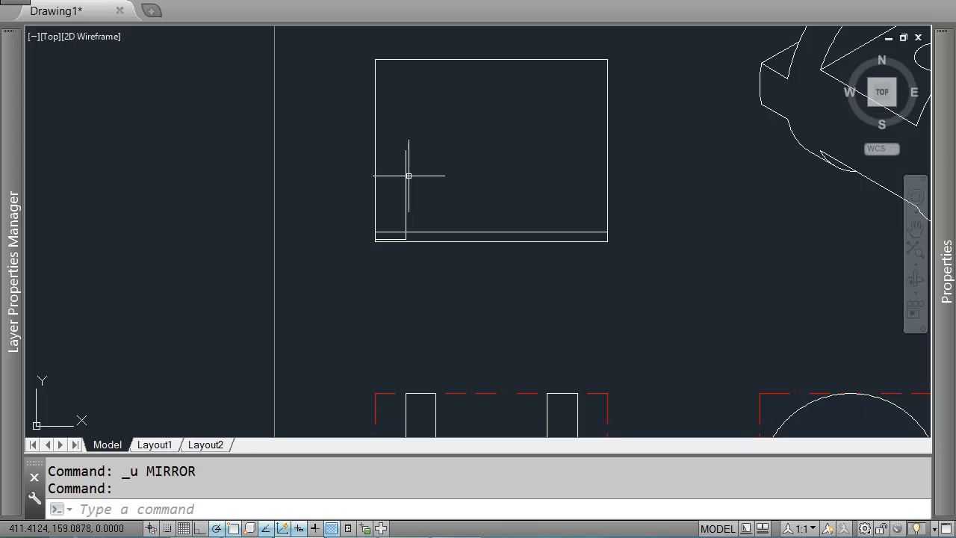
# Step: Join the two collinear vertical line segments in the top view into one line
pyautogui.click(429, 162)
pyautogui.click(423, 162)
pyautogui.click(416, 111)
pyautogui.click(393, 154)
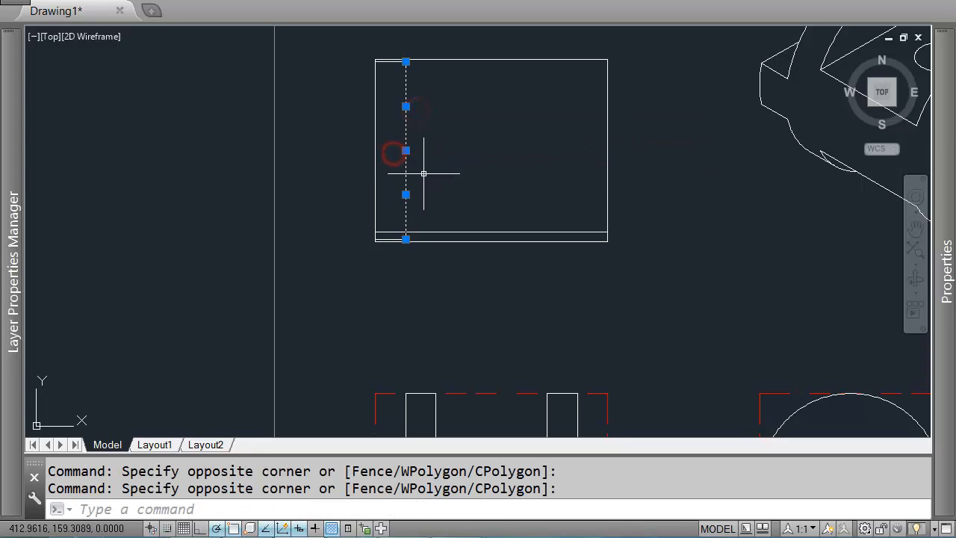
pyautogui.press('j')
pyautogui.press('Return')
pyautogui.click(427, 126)
pyautogui.click(387, 179)
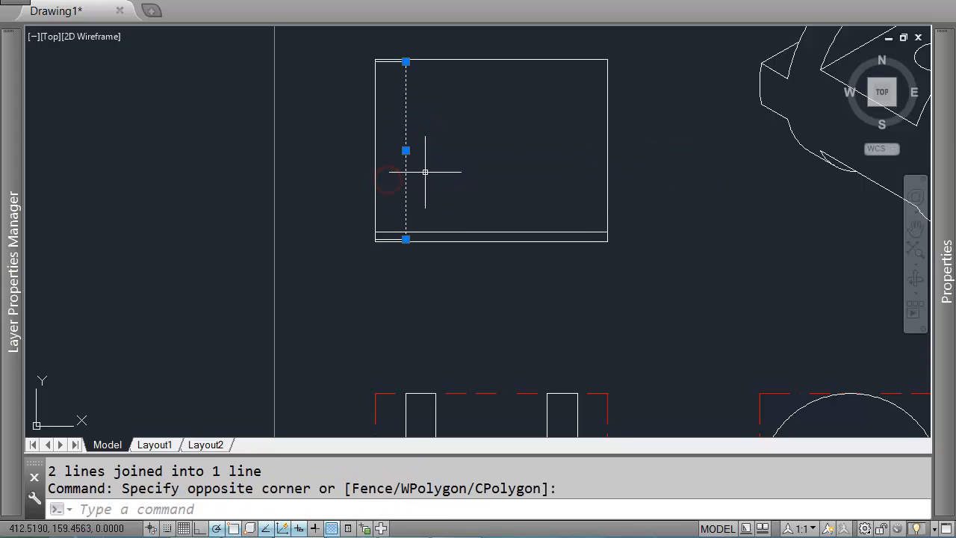
# Step: Compare the length of the joined vertical line with the isometric slot edge in the Properties palette
pyautogui.scroll(-2, 425, 172)
pyautogui.hotkey('ctrl', '1')
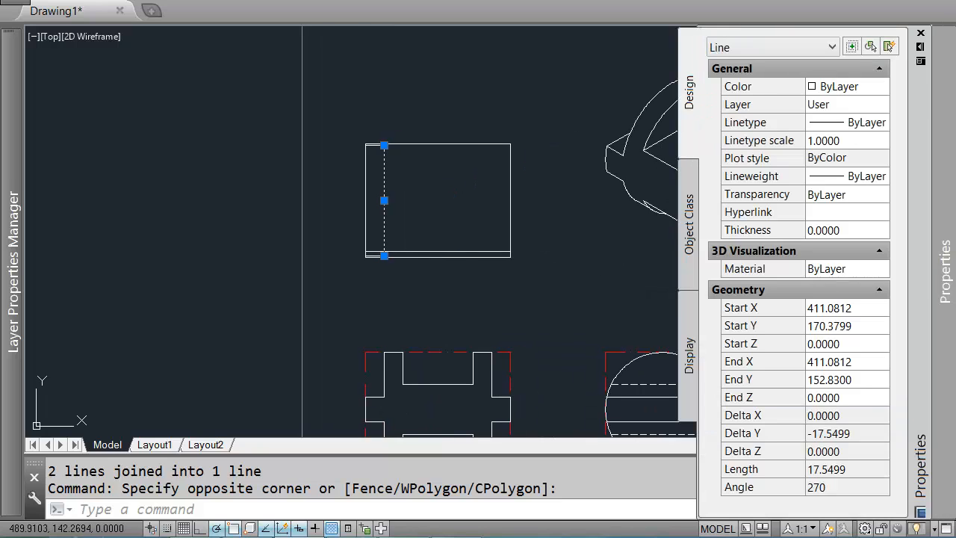
pyautogui.press('Escape')
pyautogui.press('Escape')
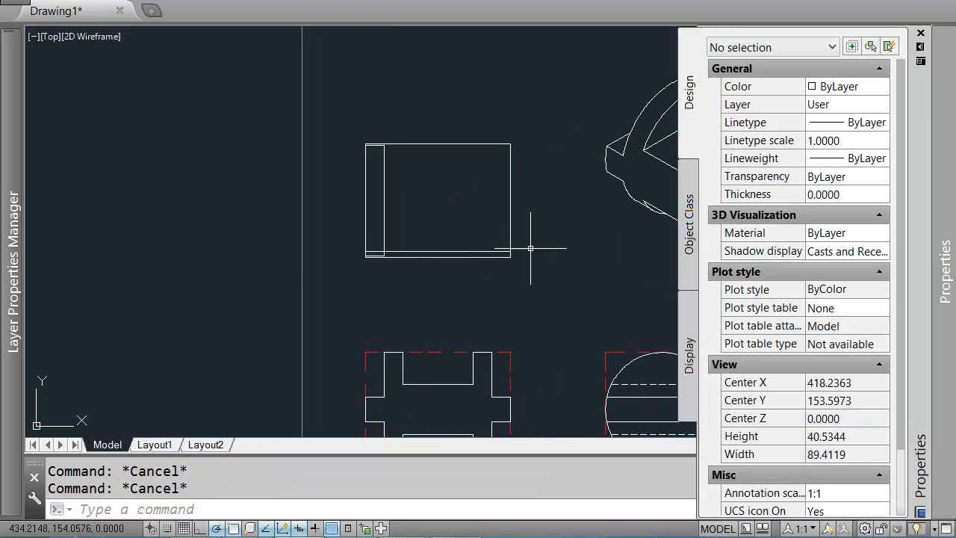
pyautogui.hotkey('ctrl', '1')
pyautogui.click(608, 186)
pyautogui.click(585, 183)
pyautogui.hotkey('ctrl', '1')
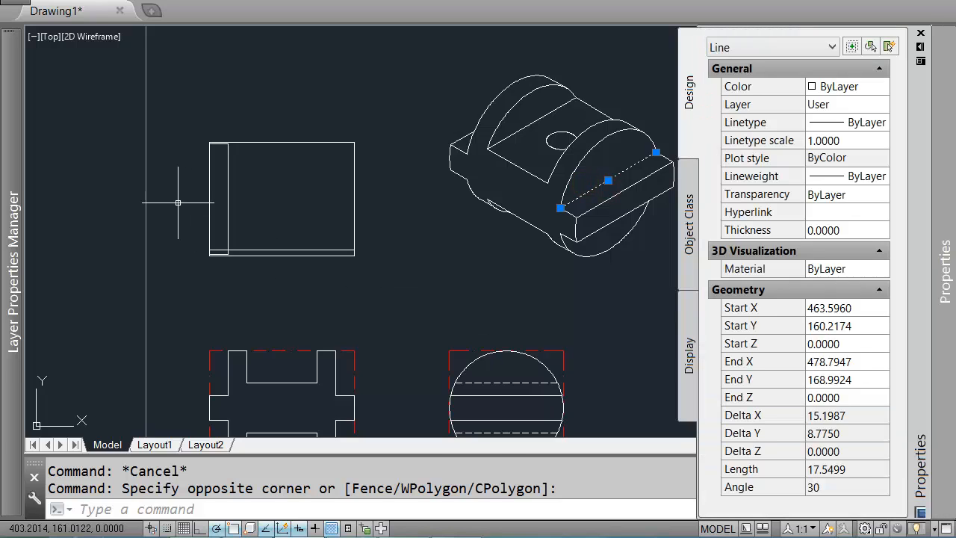
pyautogui.press('Escape')
pyautogui.hotkey('ctrl', '1')
# Step: Draw a vertical line upward from the top view's inner bottom edge to the level of the view's mid-height
pyautogui.write('L')
pyautogui.press('Return')
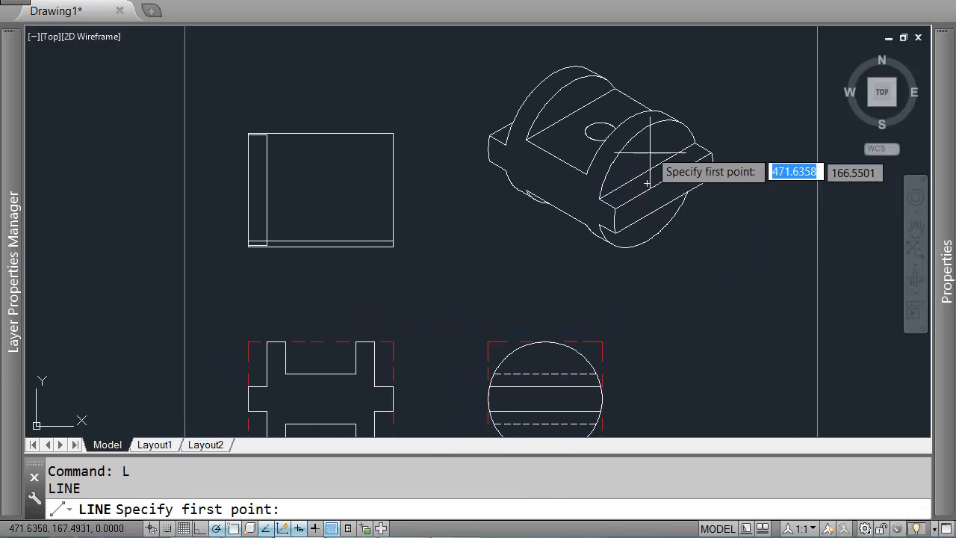
pyautogui.scroll(3, 278, 378)
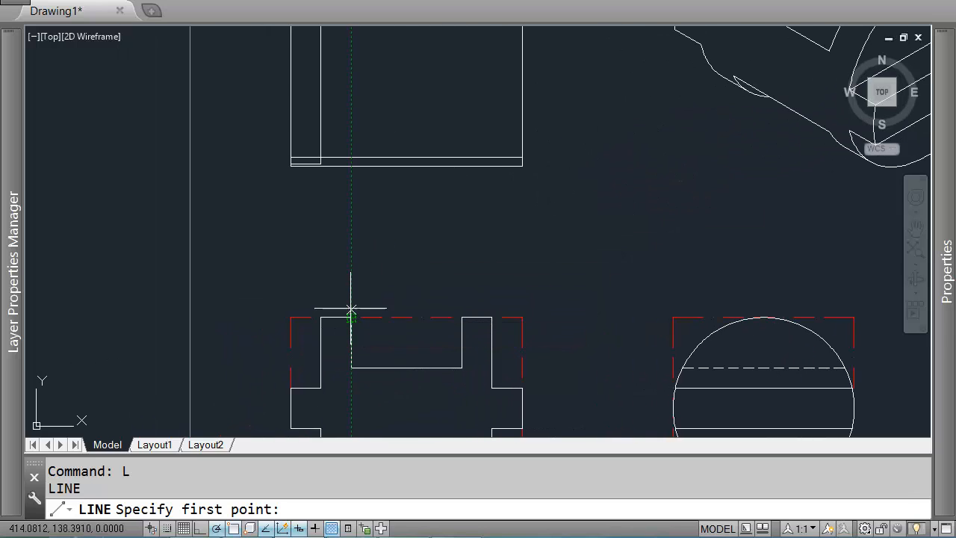
pyautogui.click(351, 157)
pyautogui.moveTo(352, 156); pyautogui.dragTo(357, 253, button='middle')
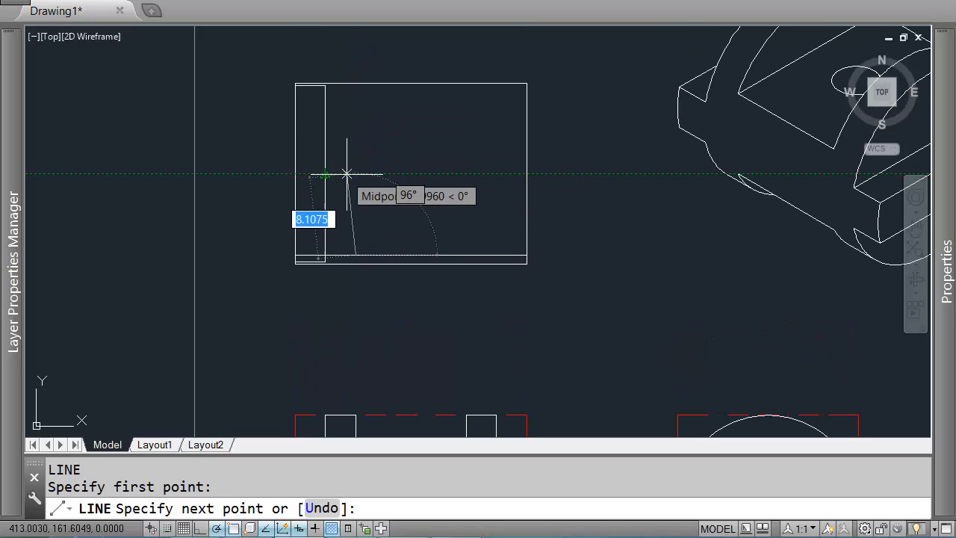
pyautogui.click(357, 173)
pyautogui.press('Return')
# Step: Draw a short vertical line across the top view's bottom edge and trim the inner bottom line at it
pyautogui.press('Return')
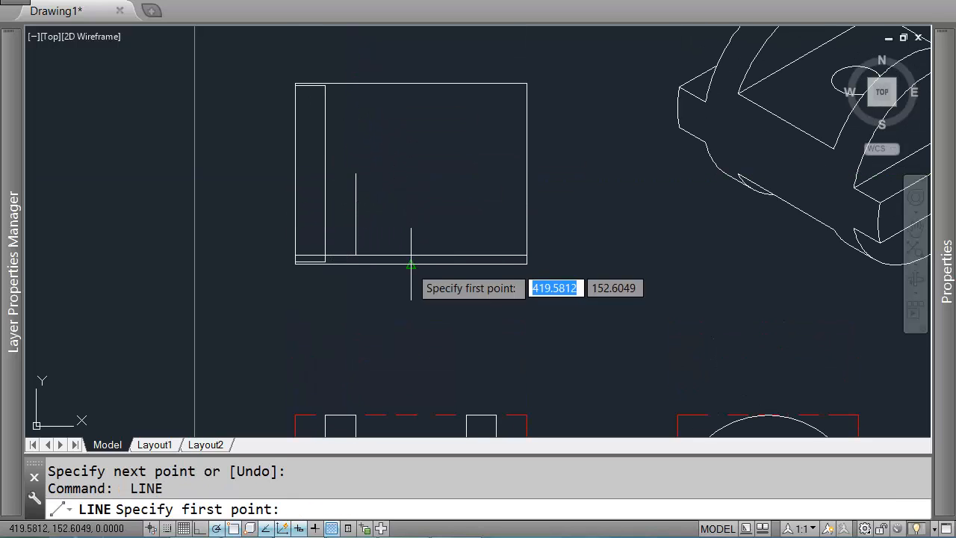
pyautogui.click(410, 269)
pyautogui.click(410, 236)
pyautogui.press('Return')
pyautogui.write('tr')
pyautogui.press('Return')
pyautogui.click(414, 238)
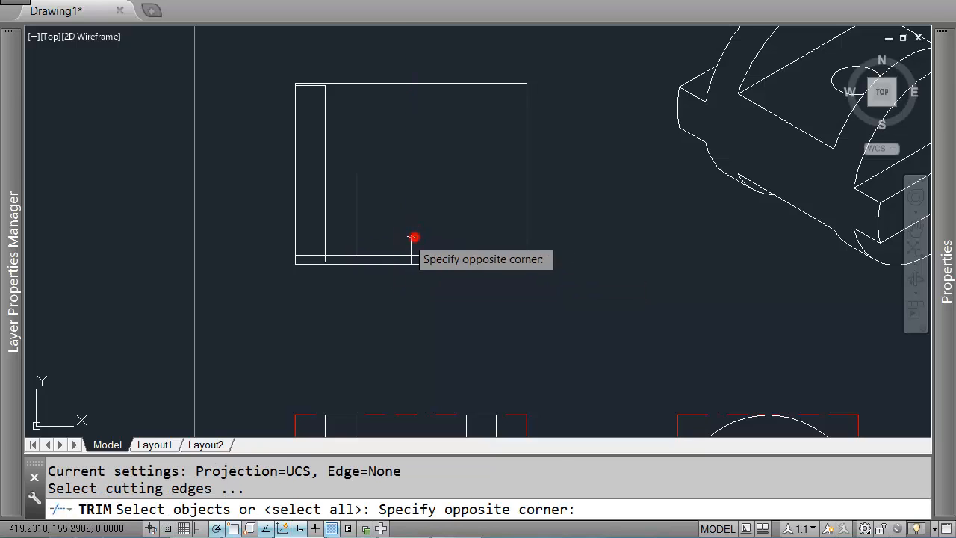
pyautogui.click(410, 240)
pyautogui.press('Return')
pyautogui.click(418, 254)
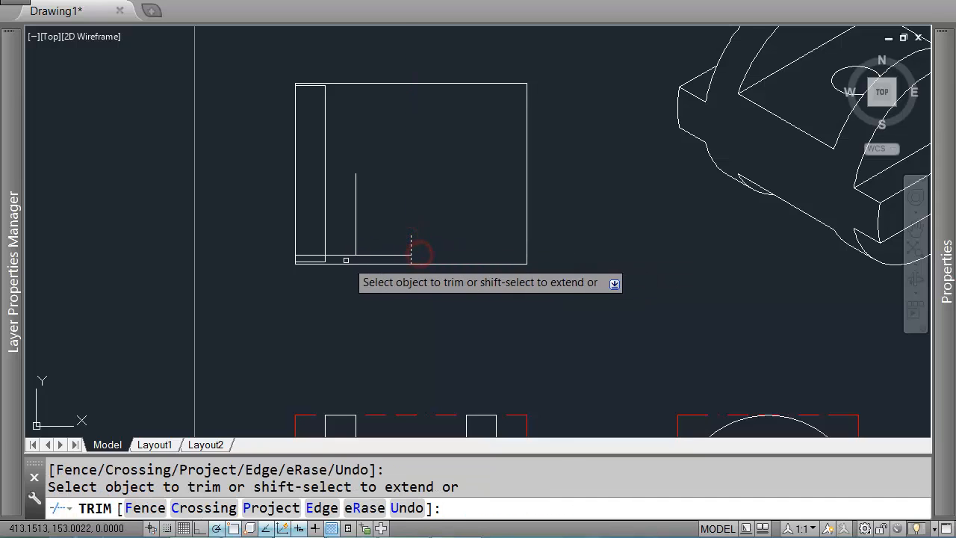
# Step: Trim the inner bottom line to the left of the new vertical line
pyautogui.press('Return')
pyautogui.press('Return')
pyautogui.click(376, 222)
pyautogui.click(351, 232)
pyautogui.press('Return')
pyautogui.click(344, 255)
pyautogui.press('Return')
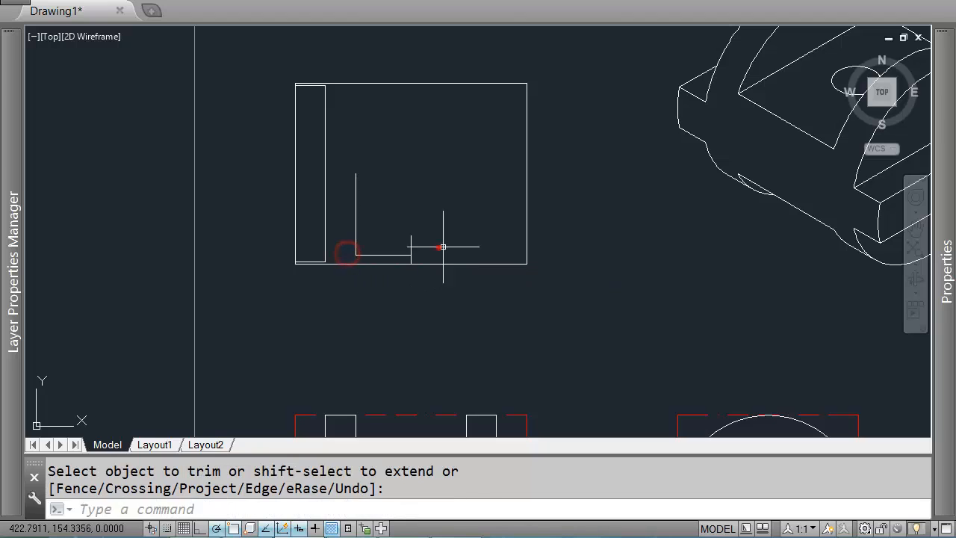
# Step: Erase the short vertical cutting line at the top view's bottom edge
pyautogui.click(439, 246)
pyautogui.click(407, 247)
pyautogui.press('Delete')
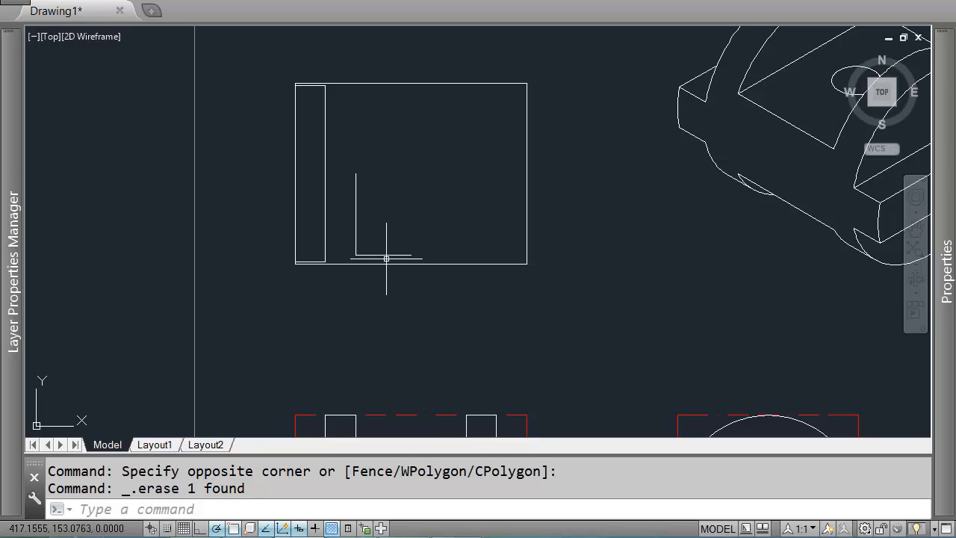
pyautogui.scroll(2, 396, 234)
pyautogui.press('Return')
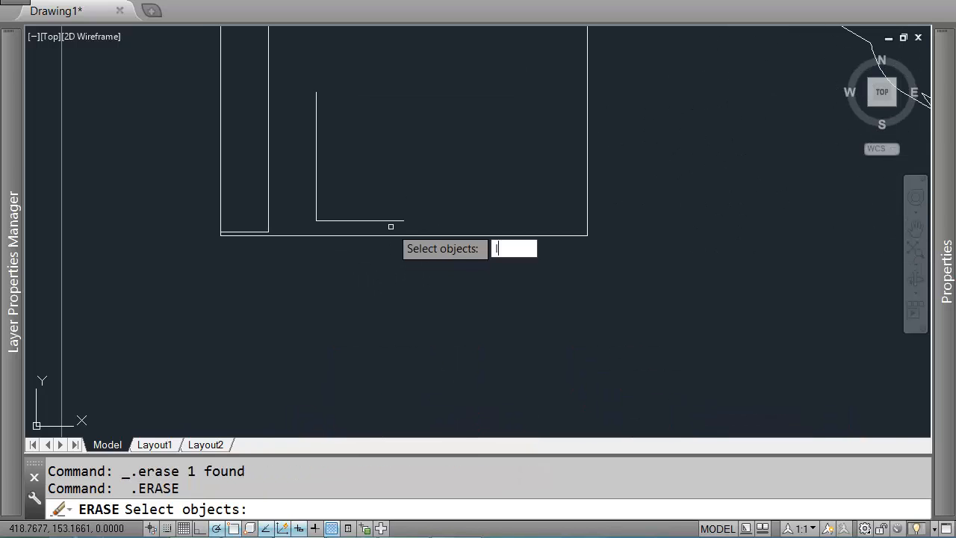
pyautogui.press('Escape')
pyautogui.press('Escape')
pyautogui.write('l')
pyautogui.press('Return')
pyautogui.click(402, 222)
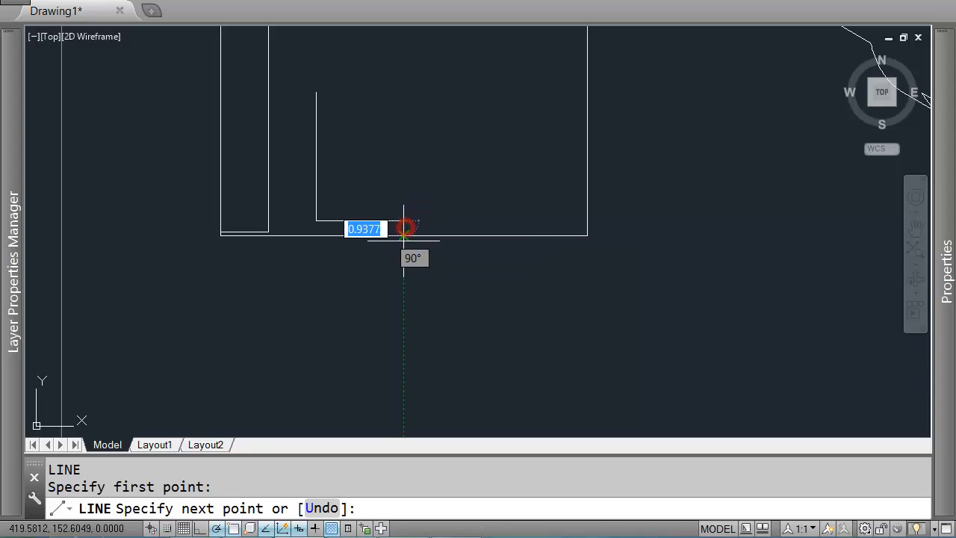
pyautogui.press('Return')
pyautogui.scroll(-4, 493, 254)
pyautogui.scroll(4, 635, 291)
pyautogui.press('Return')
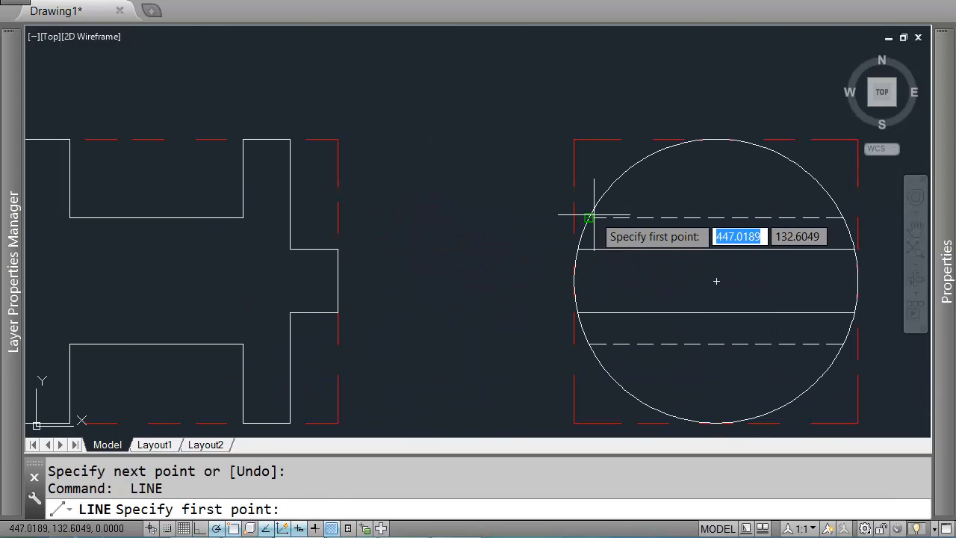
pyautogui.click(590, 218)
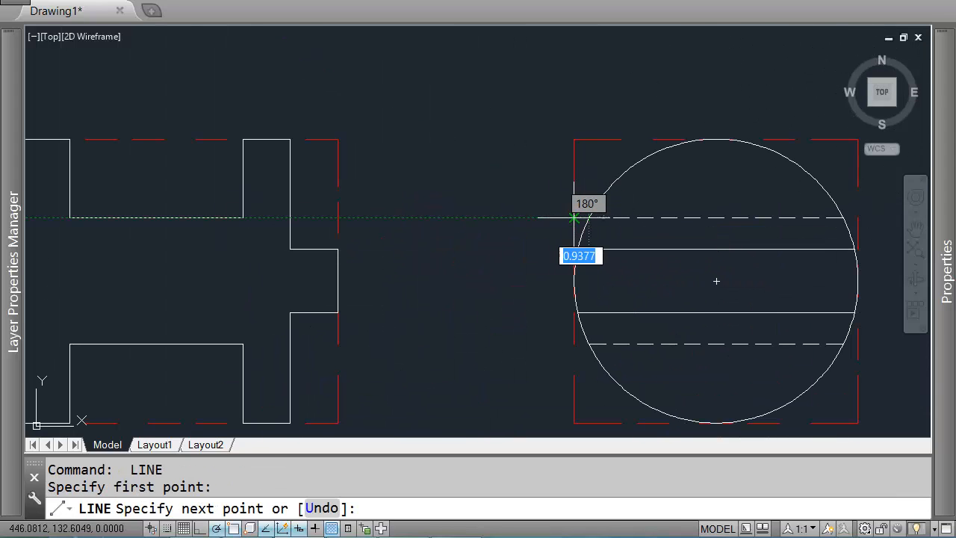
pyautogui.press('Return')
pyautogui.press('Return')
pyautogui.press('Escape')
# Step: Try to project rays from the front view toward the side view and up to the top view
pyautogui.write('ray')
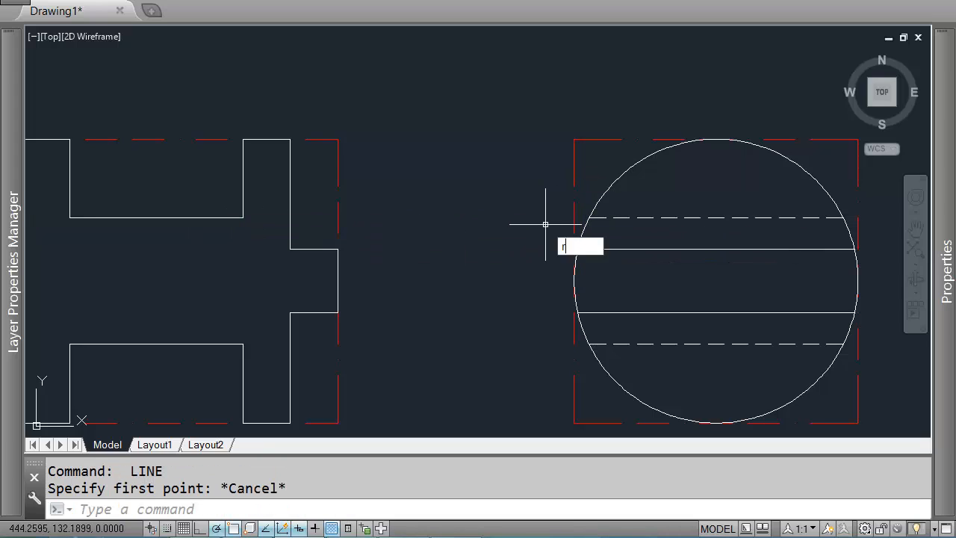
pyautogui.press('Return')
pyautogui.click(243, 217)
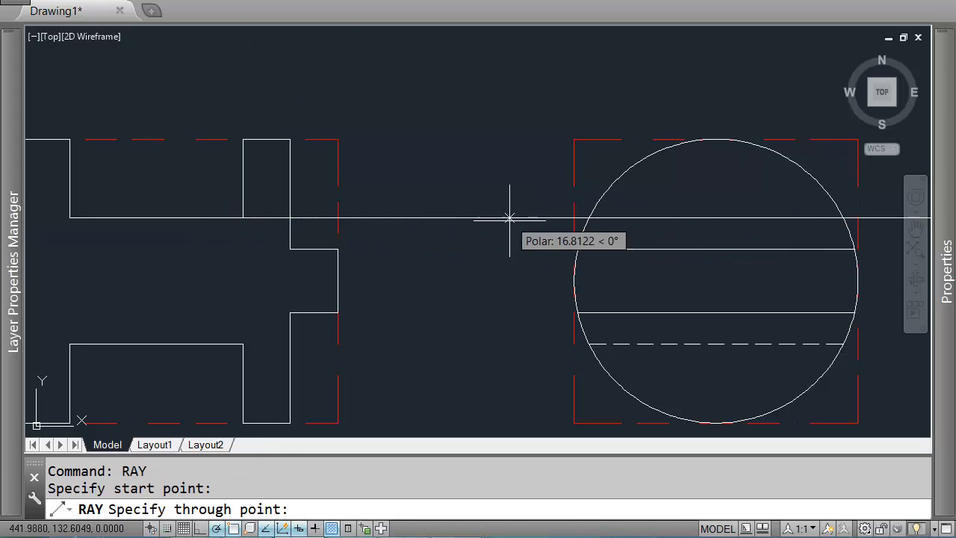
pyautogui.scroll(-2, 543, 221)
pyautogui.moveTo(404, 106); pyautogui.dragTo(515, 388, button='middle')
pyautogui.press('Escape')
pyautogui.moveTo(466, 357); pyautogui.dragTo(469, 86, button='middle')
pyautogui.press('Return')
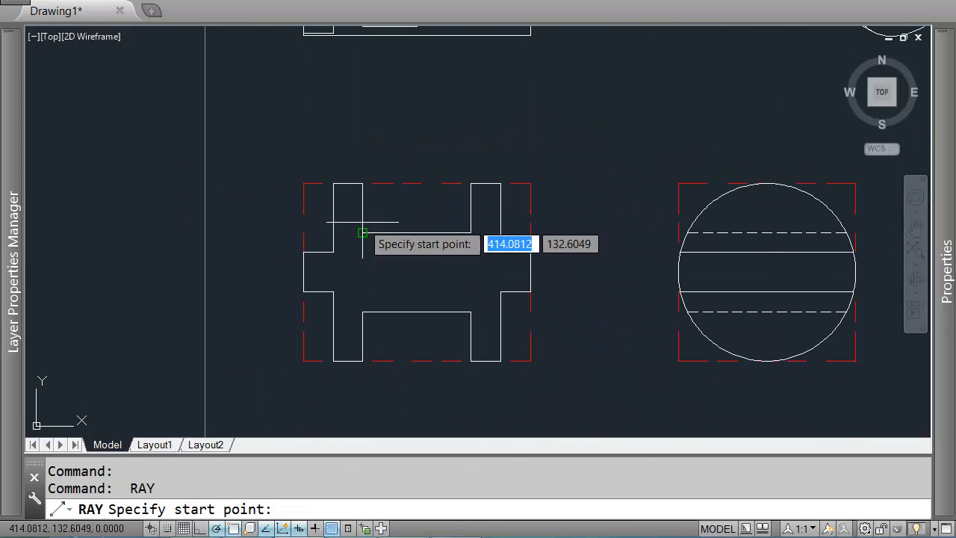
pyautogui.click(364, 230)
pyautogui.moveTo(343, 138); pyautogui.dragTo(369, 310, button='middle')
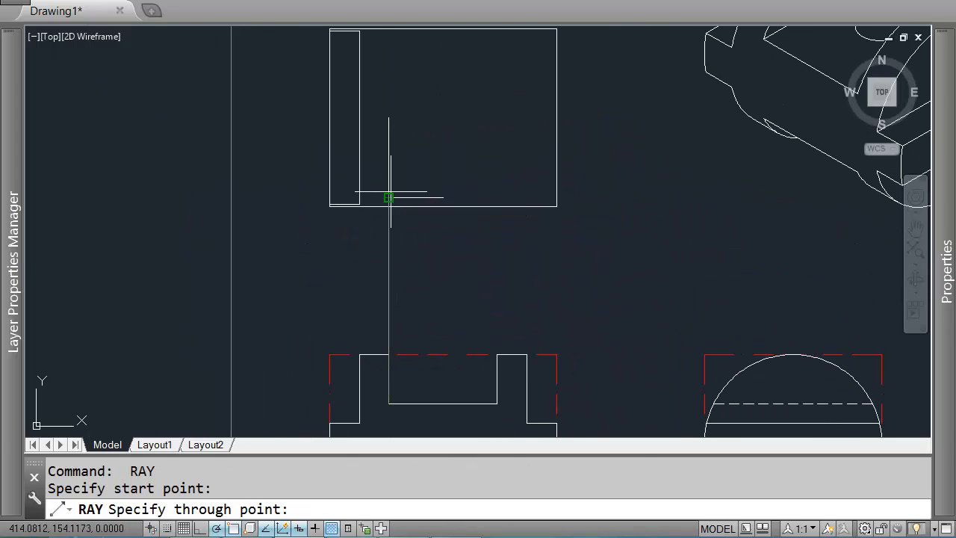
pyautogui.press('Return')
pyautogui.moveTo(499, 197); pyautogui.dragTo(446, 213, button='middle')
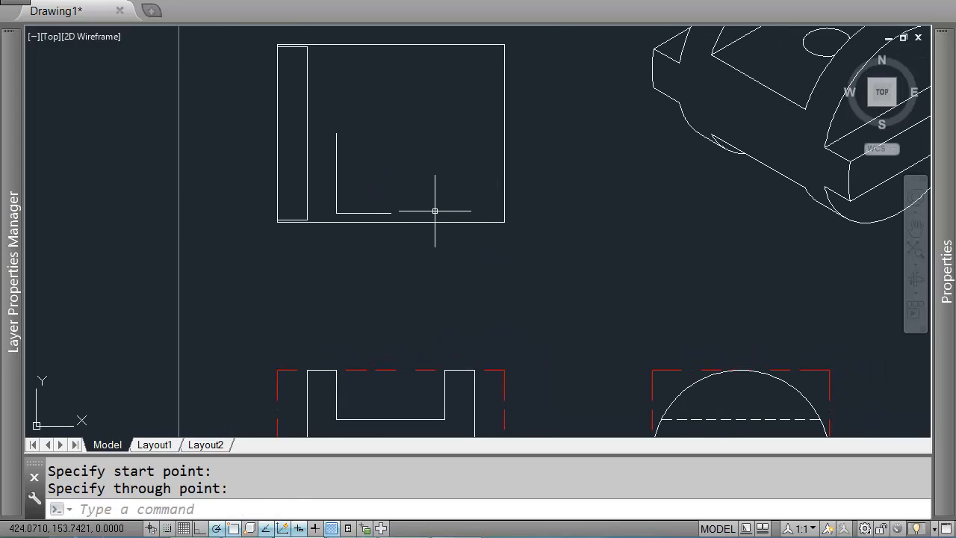
# Step: Mirror the top view's inner L-shaped lines about a horizontal line at their upper end, keeping the originals
pyautogui.write('mi')
pyautogui.press('Return')
pyautogui.click(327, 117)
pyautogui.click(421, 261)
pyautogui.press('Return')
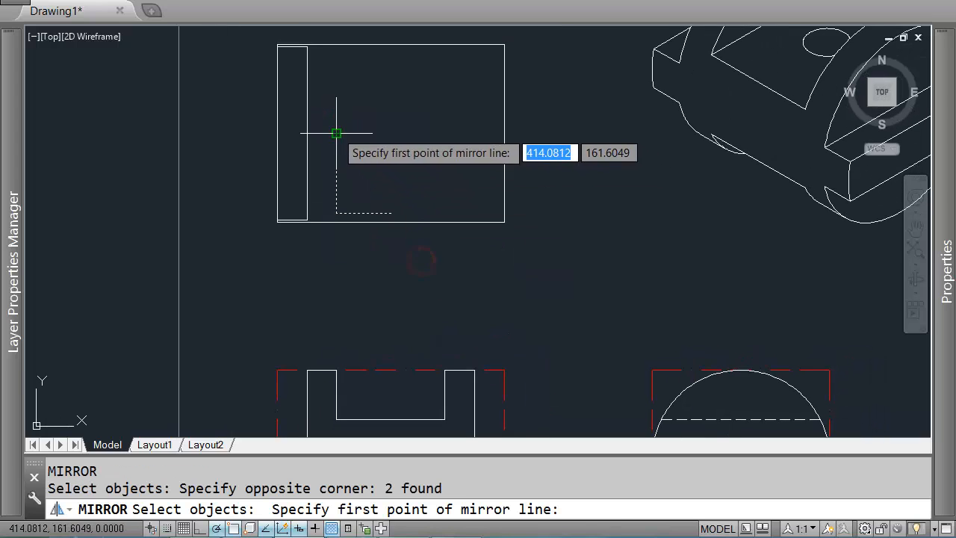
pyautogui.click(336, 133)
pyautogui.click(363, 133)
pyautogui.press('Return')
# Step: Mirror the top view's left strip and inner lines about the view's vertical centre line, keeping the originals
pyautogui.moveTo(313, 114); pyautogui.dragTo(365, 160, button='middle')
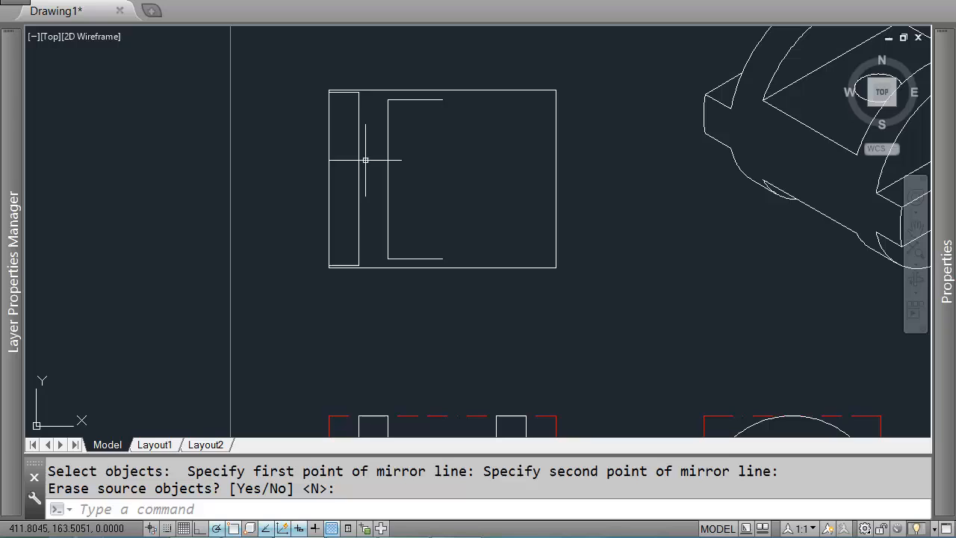
pyautogui.press('Return')
pyautogui.click(290, 69)
pyautogui.click(480, 295)
pyautogui.keyDown('shift'); pyautogui.click(342, 164); pyautogui.keyUp('shift')
pyautogui.keyDown('shift'); pyautogui.click(304, 182); pyautogui.keyUp('shift')
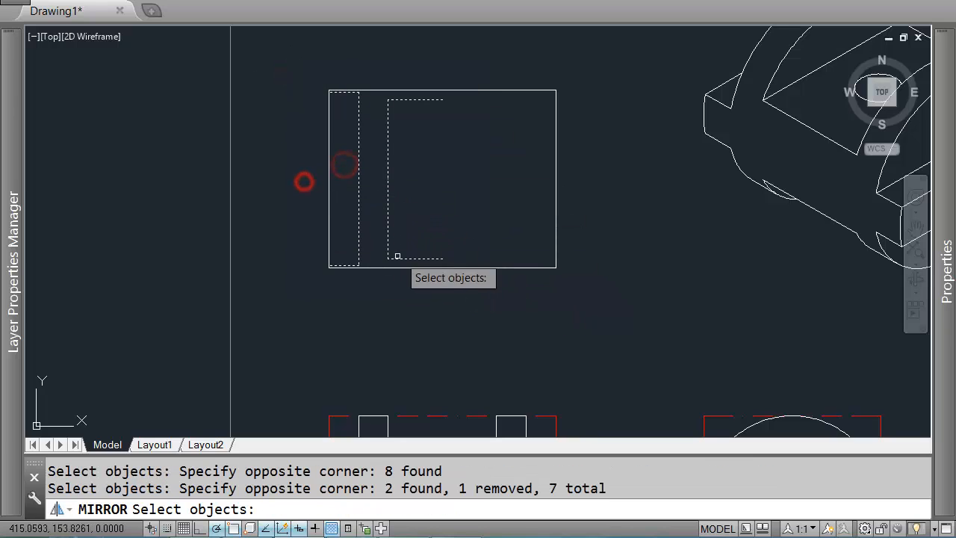
pyautogui.press('Return')
pyautogui.click(442, 259)
pyautogui.click(446, 211)
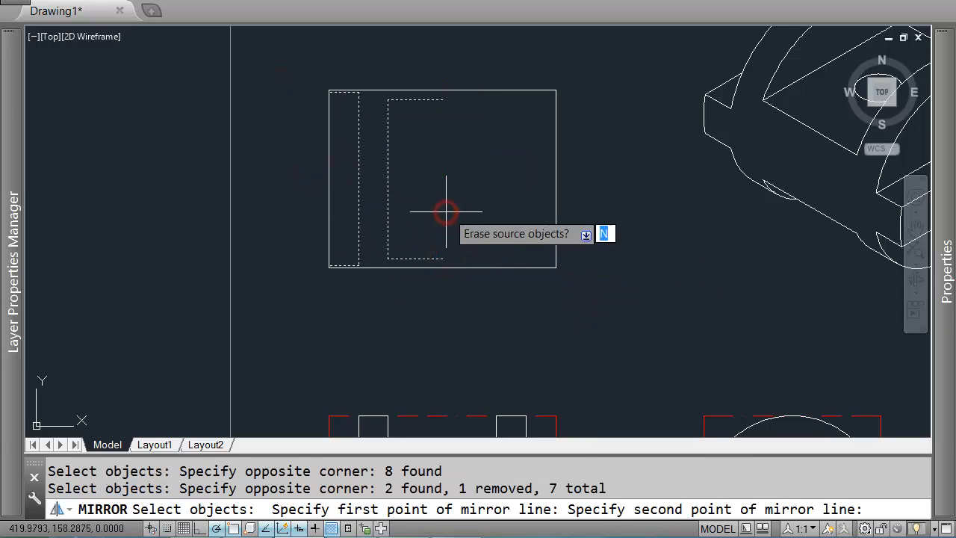
pyautogui.press('Return')
pyautogui.scroll(-2, 561, 198)
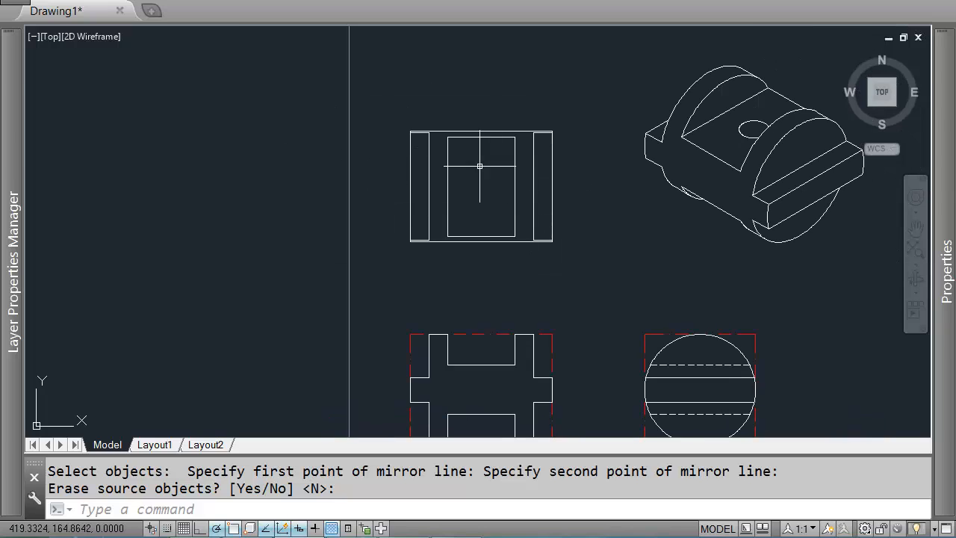
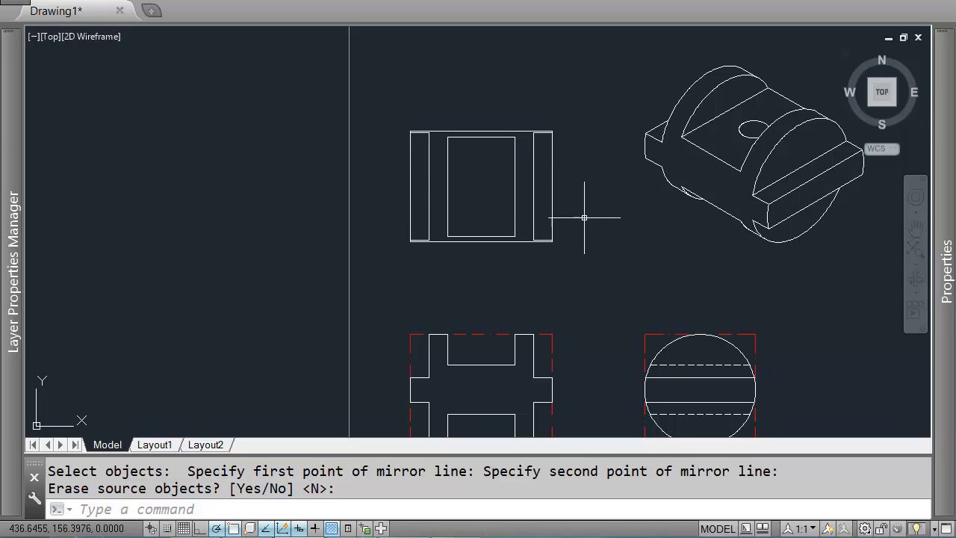
pyautogui.moveTo(596, 241)
pyautogui.mouseDown(button='middle')
pyautogui.moveTo(559, 181)
pyautogui.moveTo(596, 210)
pyautogui.mouseUp(button='middle')
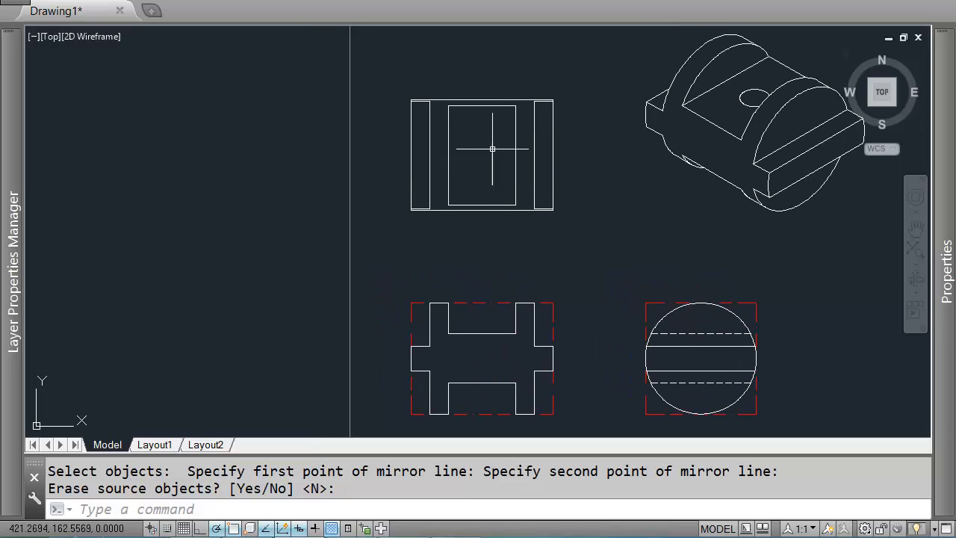
pyautogui.press('Return')
pyautogui.scroll(2, 426, 152)
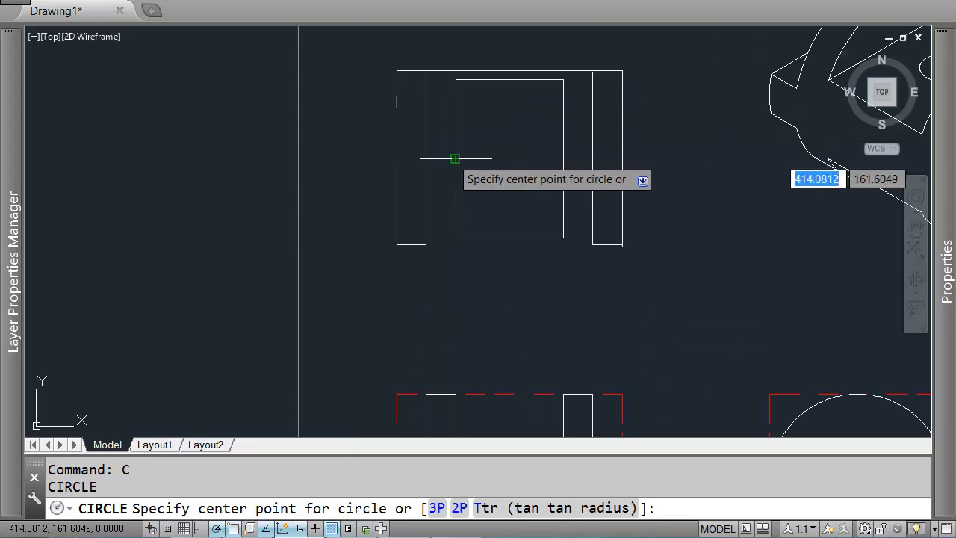
pyautogui.press('Escape')
pyautogui.moveTo(698, 226); pyautogui.dragTo(565, 233, button='middle')
pyautogui.write('l')
pyautogui.press('Return')
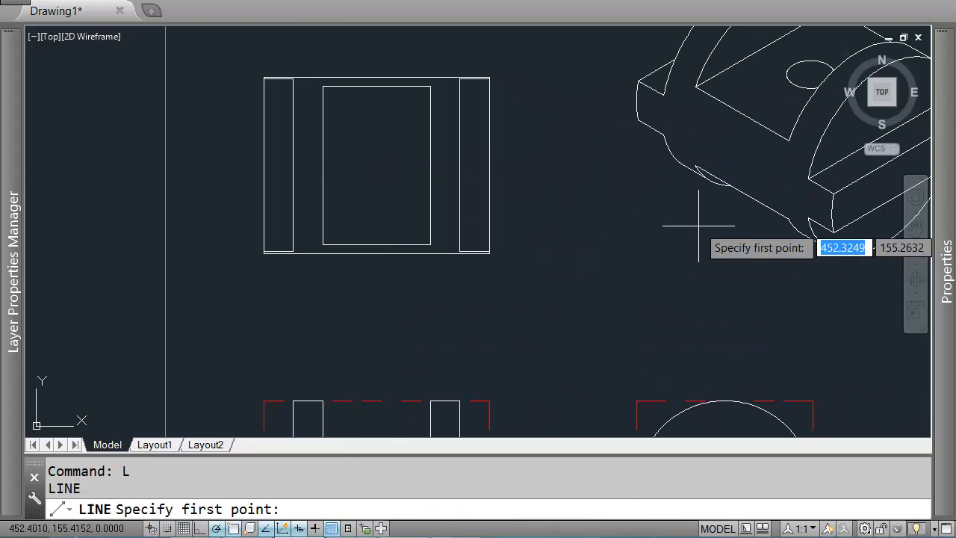
pyautogui.moveTo(788, 70); pyautogui.dragTo(620, 131, button='middle')
pyautogui.scroll(2, 673, 134)
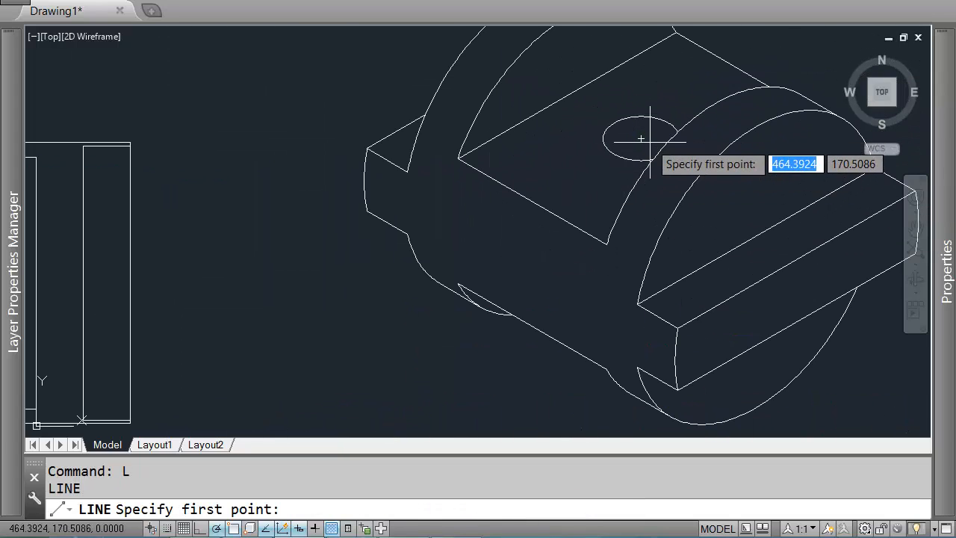
pyautogui.click(640, 144)
pyautogui.scroll(2, 636, 142)
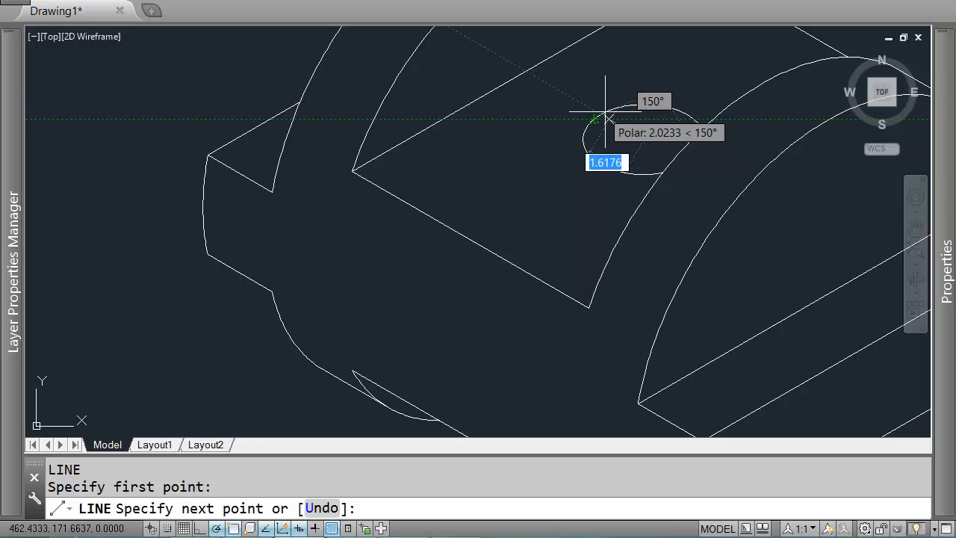
pyautogui.scroll(3, 598, 112)
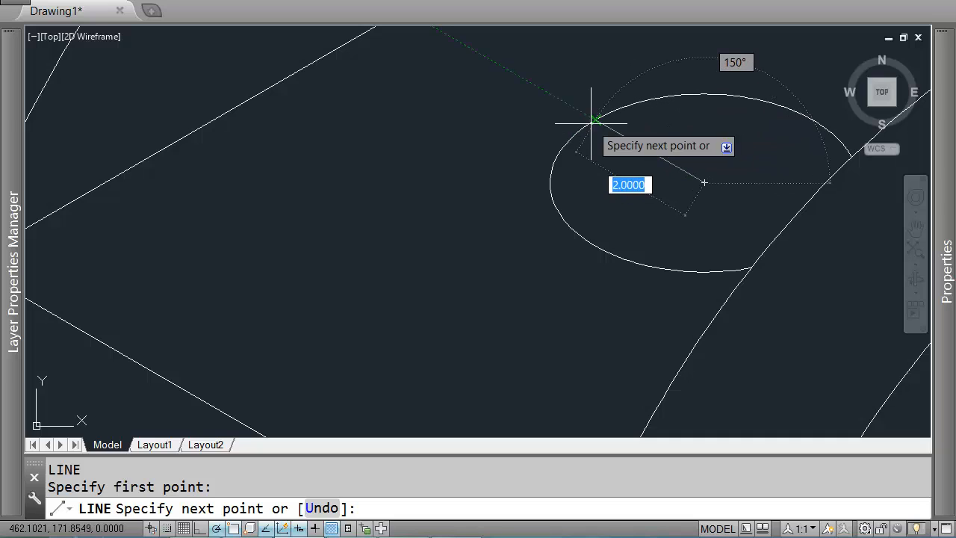
pyautogui.press('Escape')
pyautogui.scroll(-10, 591, 120)
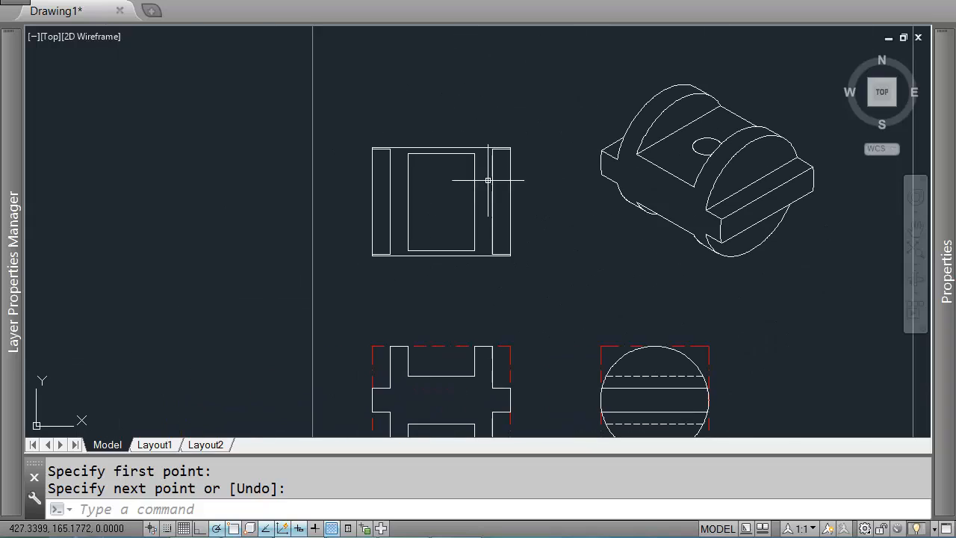
# Step: Draw a circle of radius 2 at the centre of the top view's inner rectangle for the hole
pyautogui.write('c')
pyautogui.press('Return')
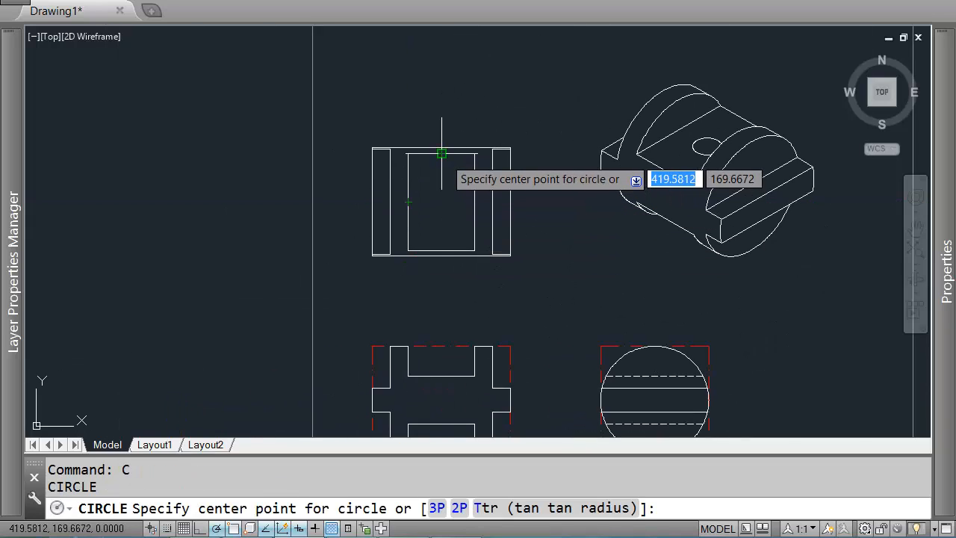
pyautogui.click(441, 202)
pyautogui.write('2')
pyautogui.press('Return')
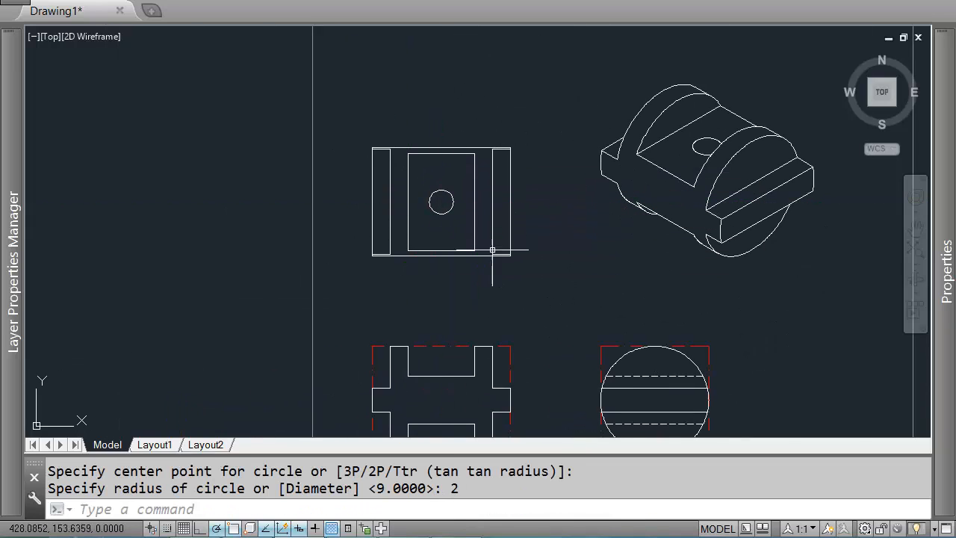
# Step: Draw a vertical line 8 long in the front view's central web, 2 units left of the centre, for the hole edge
pyautogui.moveTo(492, 250); pyautogui.dragTo(487, 163, button='middle')
pyautogui.write('l')
pyautogui.press('Return')
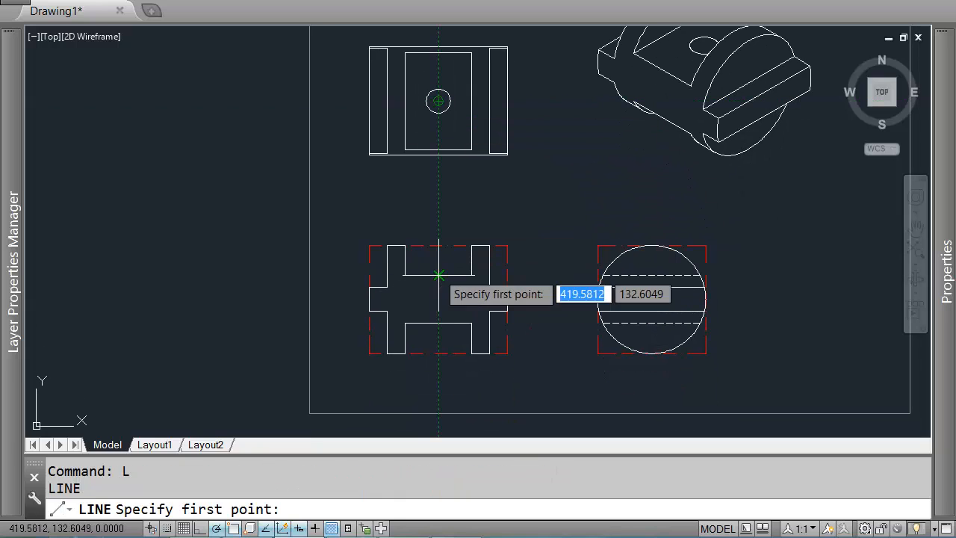
pyautogui.scroll(3, 438, 276)
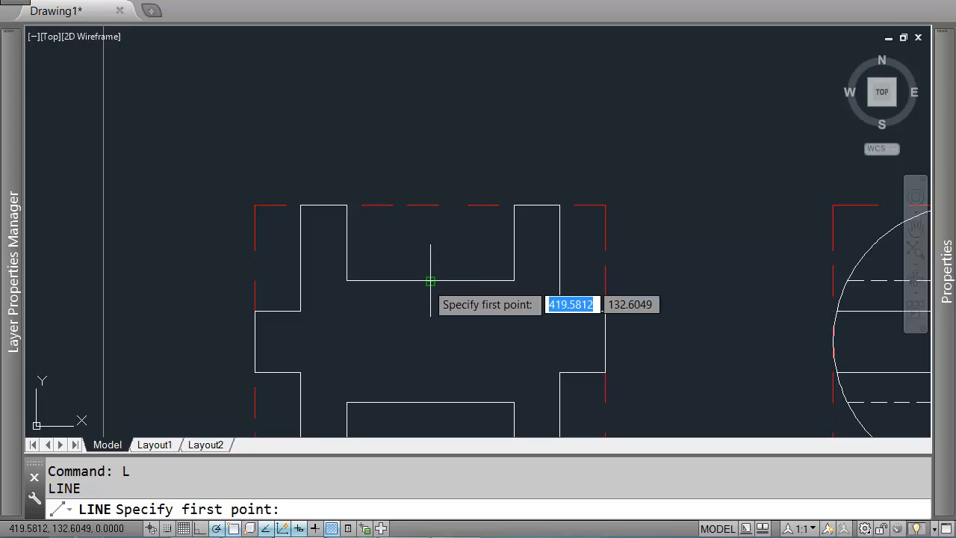
pyautogui.press('Return')
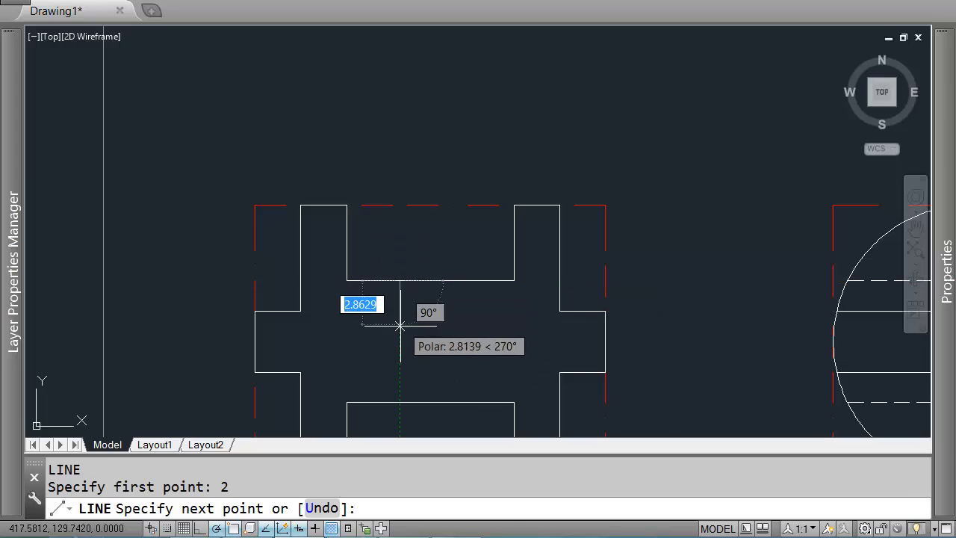
pyautogui.click(398, 405)
pyautogui.press('Return')
# Step: Mirror the hole-edge line about the front view's vertical centre, keeping the original
pyautogui.click(423, 313)
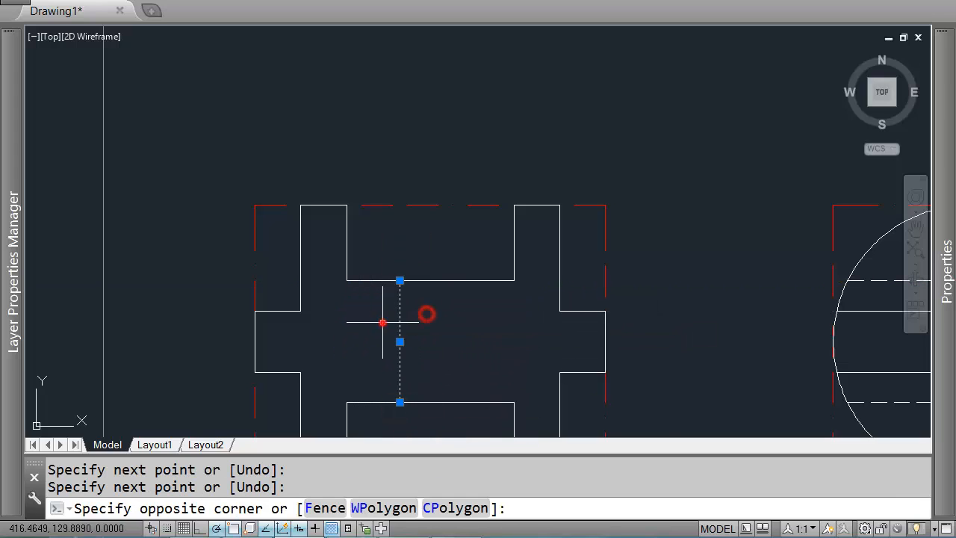
pyautogui.click(384, 324)
pyautogui.write('MI')
pyautogui.press('Return')
pyautogui.click(431, 281)
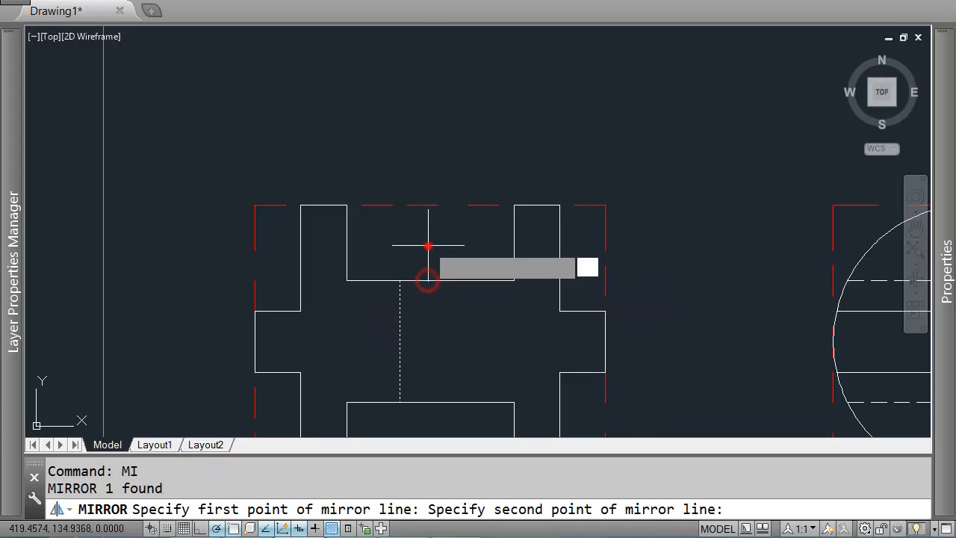
pyautogui.click(428, 246)
pyautogui.press('Return')
# Step: Set the linetype of both hole-edge lines in the front view to HIDDEN
pyautogui.click(485, 338)
pyautogui.click(370, 345)
pyautogui.hotkey('ctrl', '1')
pyautogui.click(873, 123)
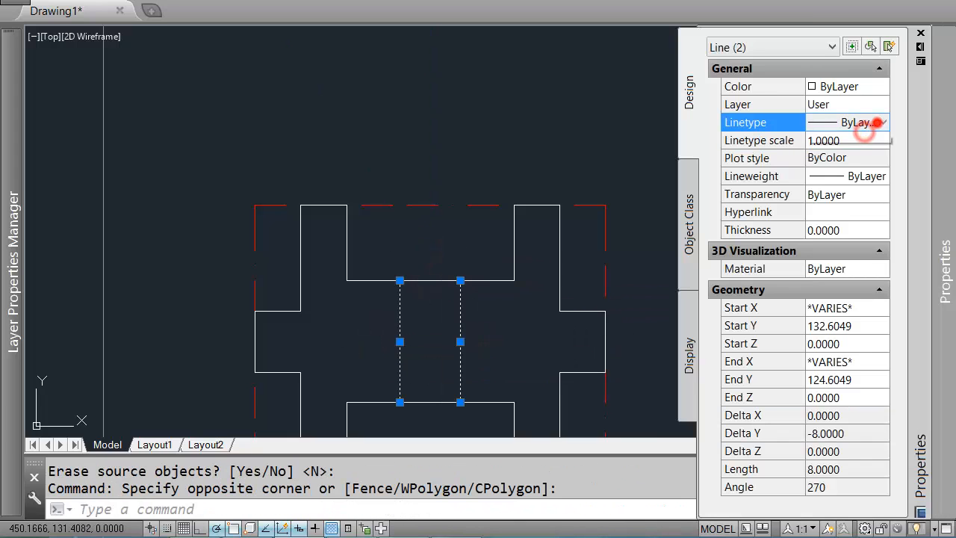
pyautogui.click(883, 123)
pyautogui.click(868, 227)
pyautogui.press('Escape')
pyautogui.press('Escape')
pyautogui.hotkey('ctrl', '1')
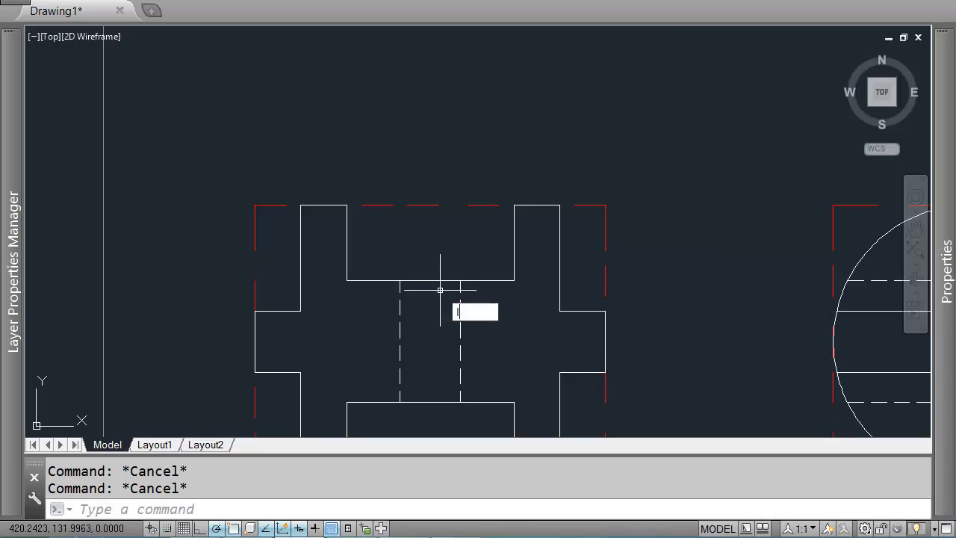
pyautogui.write('L')
pyautogui.press('Return')
pyautogui.click(459, 340)
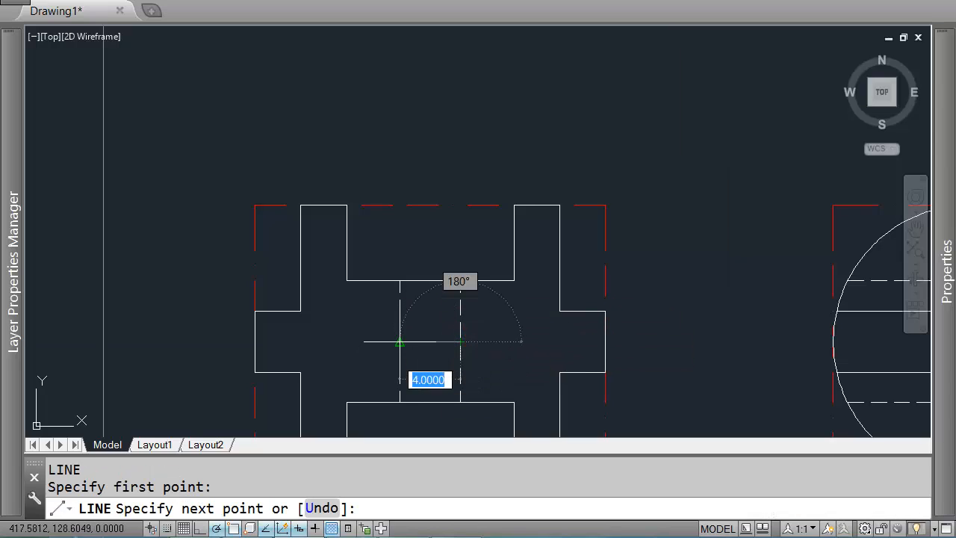
pyautogui.press('Return')
pyautogui.press('Return')
pyautogui.click(461, 281)
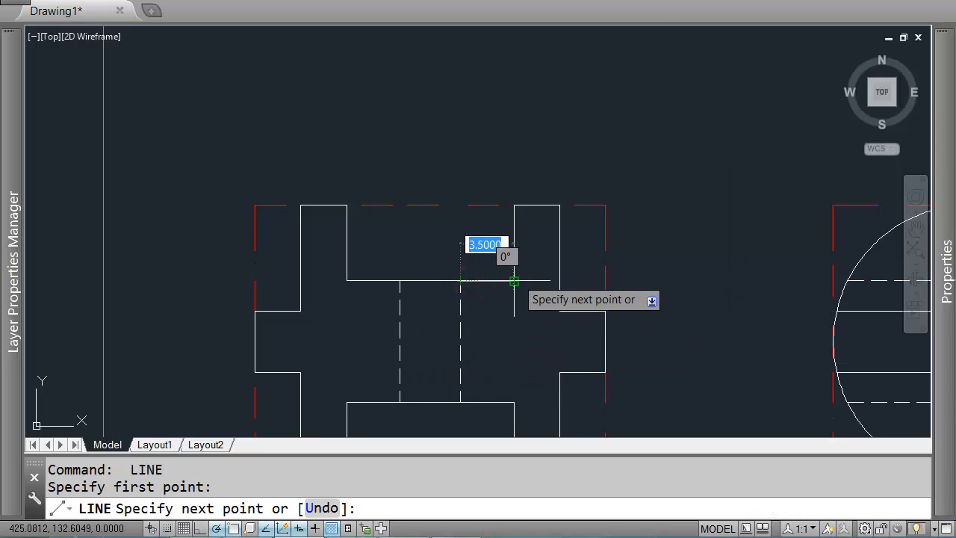
pyautogui.press('Return')
pyautogui.press('Return')
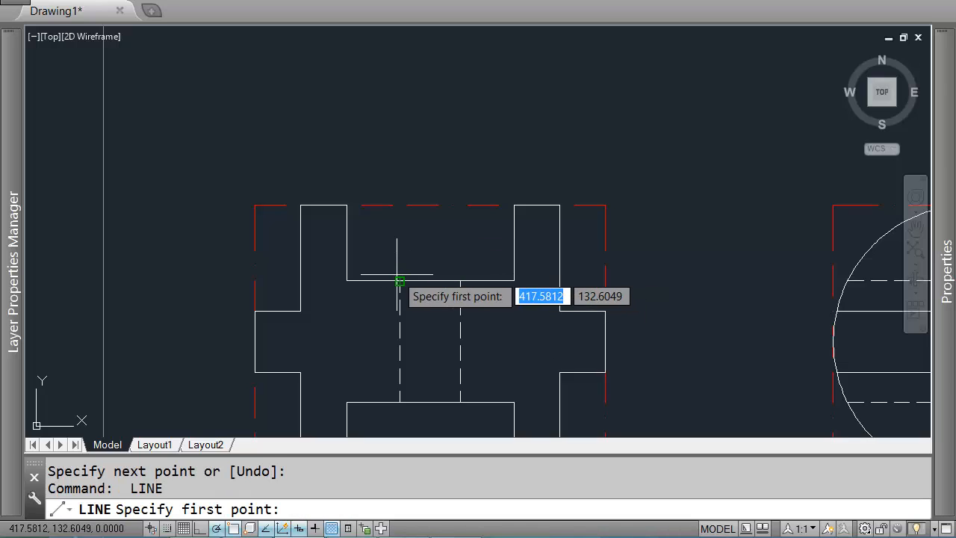
pyautogui.click(399, 281)
pyautogui.press('Escape')
pyautogui.scroll(-5, 346, 281)
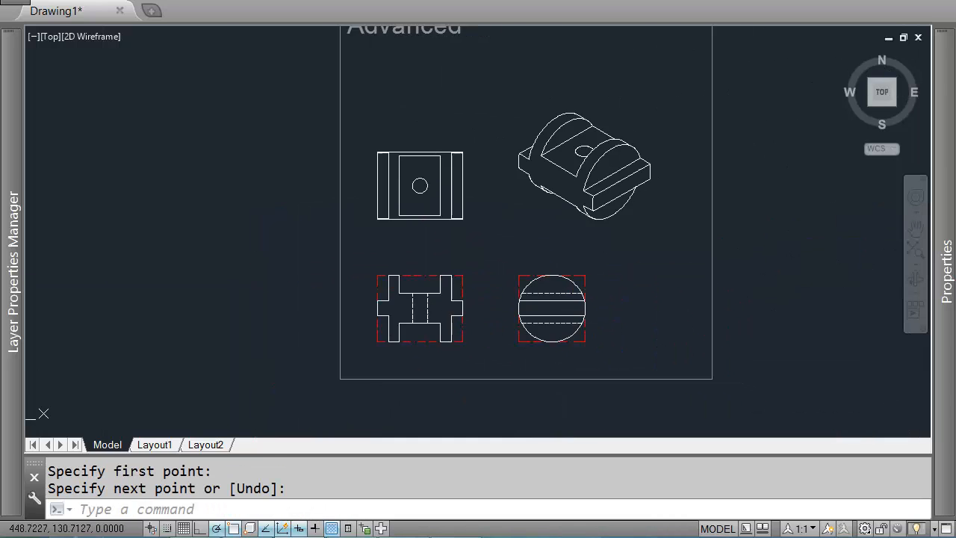
# Step: Copy the front view's two hidden hole lines into the side view, centred on the circle at the same height
pyautogui.scroll(5, 401, 320)
pyautogui.click(342, 314)
pyautogui.click(255, 318)
pyautogui.write('c')
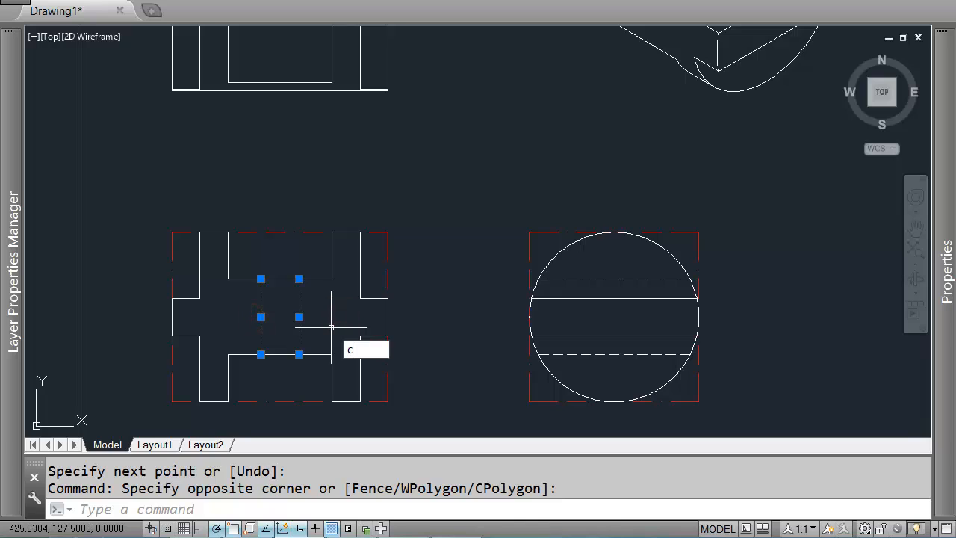
pyautogui.write('o')
pyautogui.press('Return')
pyautogui.click(279, 279)
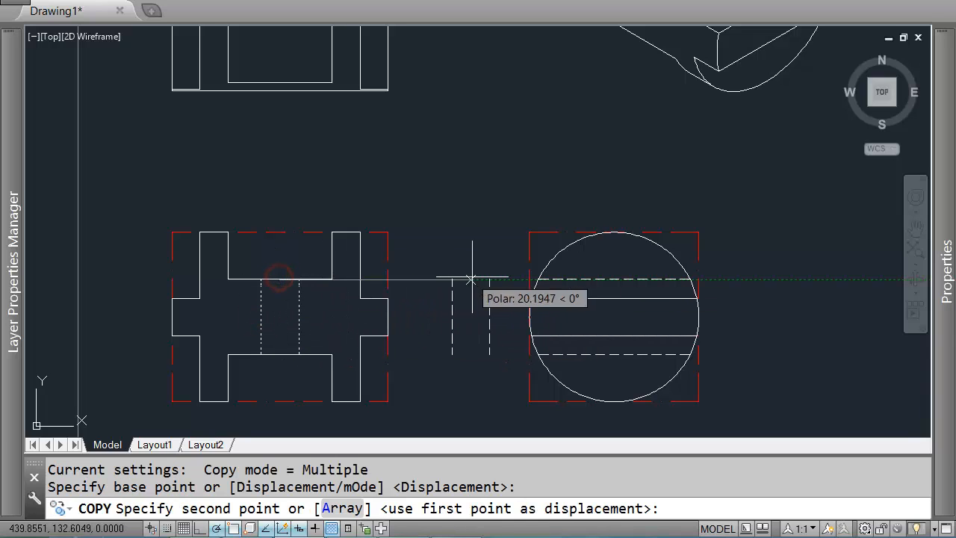
pyautogui.click(613, 283)
pyautogui.press('Escape')
# Step: Draw a vertical centre line through the top view's hole and down through the front view
pyautogui.scroll(-2, 348, 239)
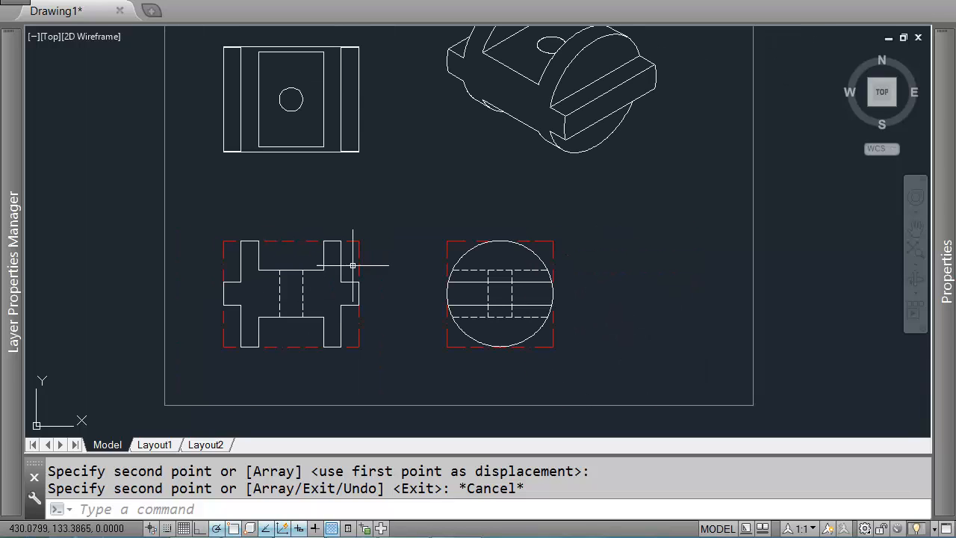
pyautogui.moveTo(348, 239); pyautogui.dragTo(489, 273, button='middle')
pyautogui.write('l')
pyautogui.press('Return')
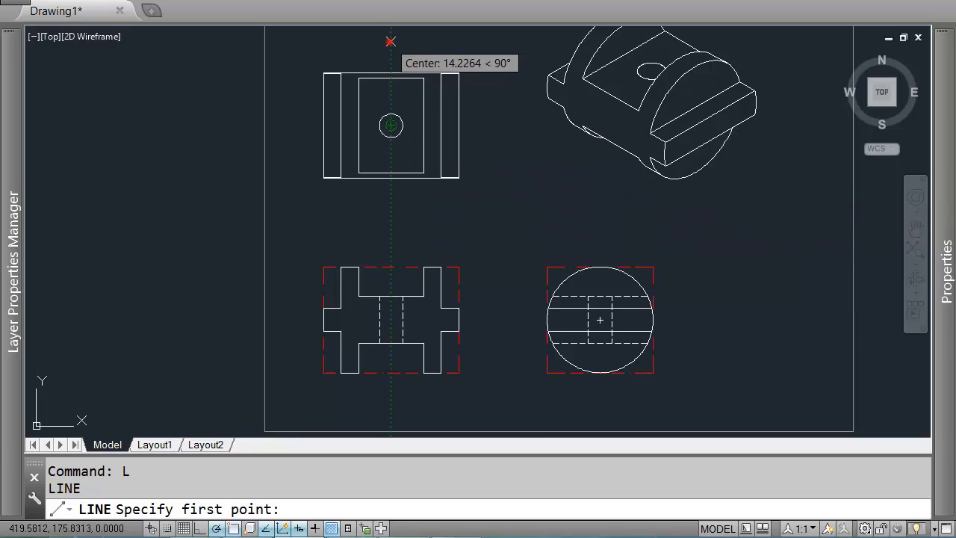
pyautogui.click(391, 41)
pyautogui.click(391, 416)
pyautogui.press('Return')
pyautogui.press('Return')
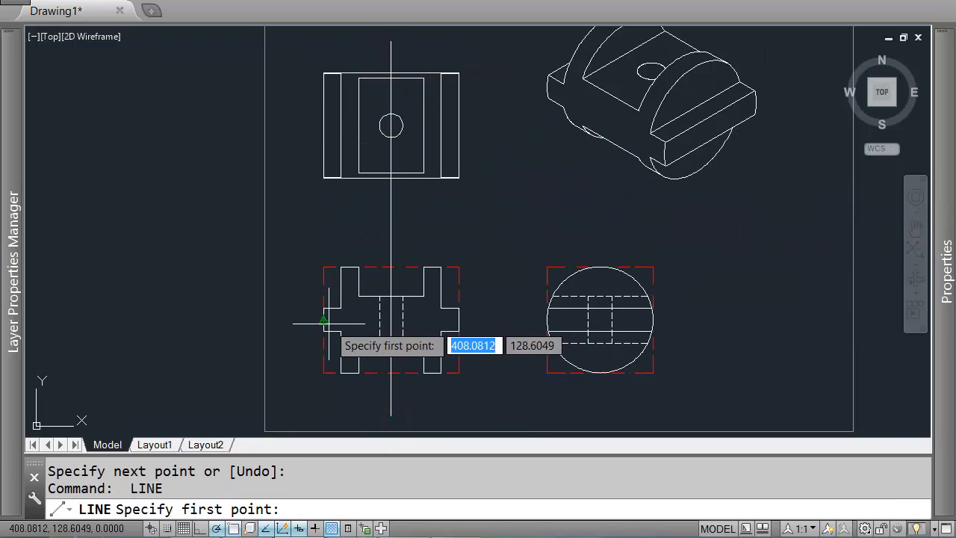
# Step: Draw a horizontal centre line across the front and side views and a vertical centre line through the side view's circle
pyautogui.click(291, 319)
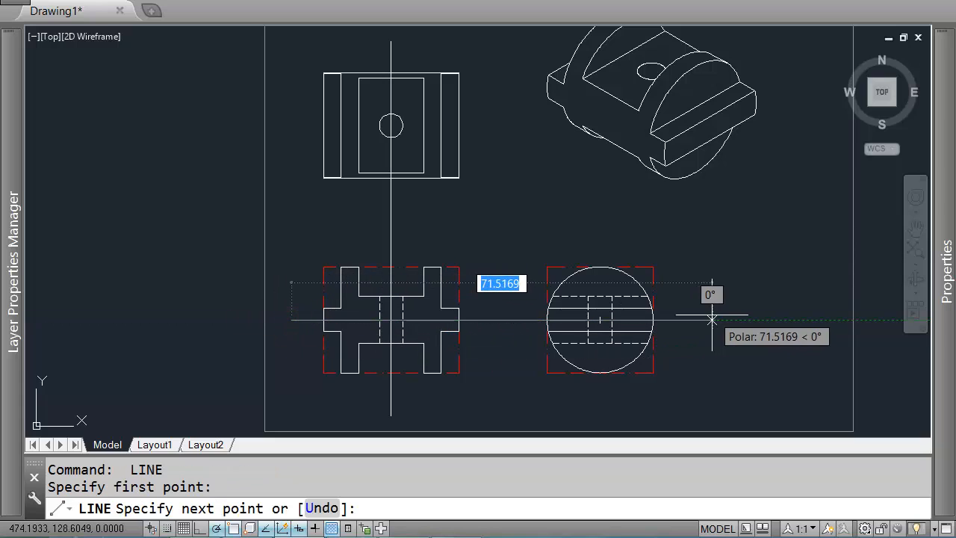
pyautogui.click(692, 321)
pyautogui.press('Return')
pyautogui.press('Return')
pyautogui.click(600, 403)
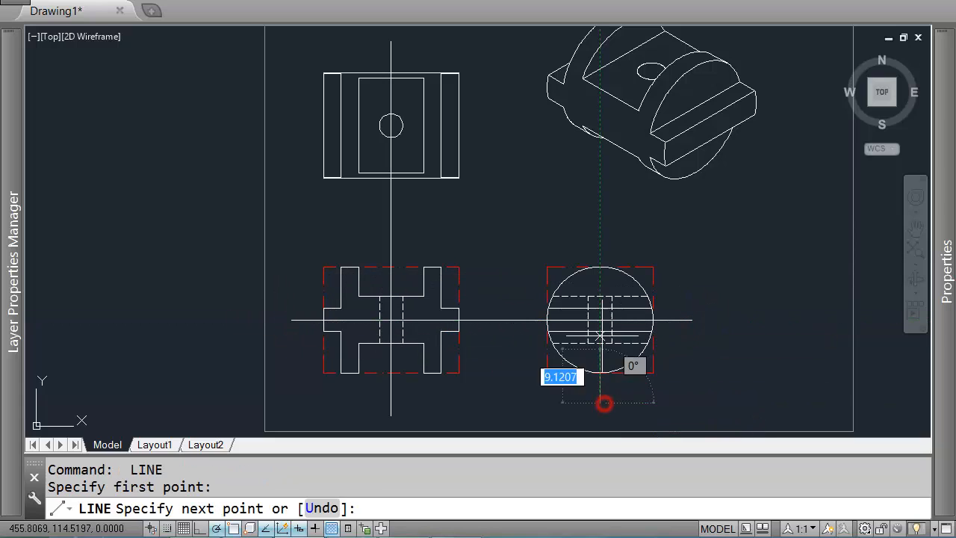
pyautogui.click(600, 234)
pyautogui.press('Return')
pyautogui.press('Return')
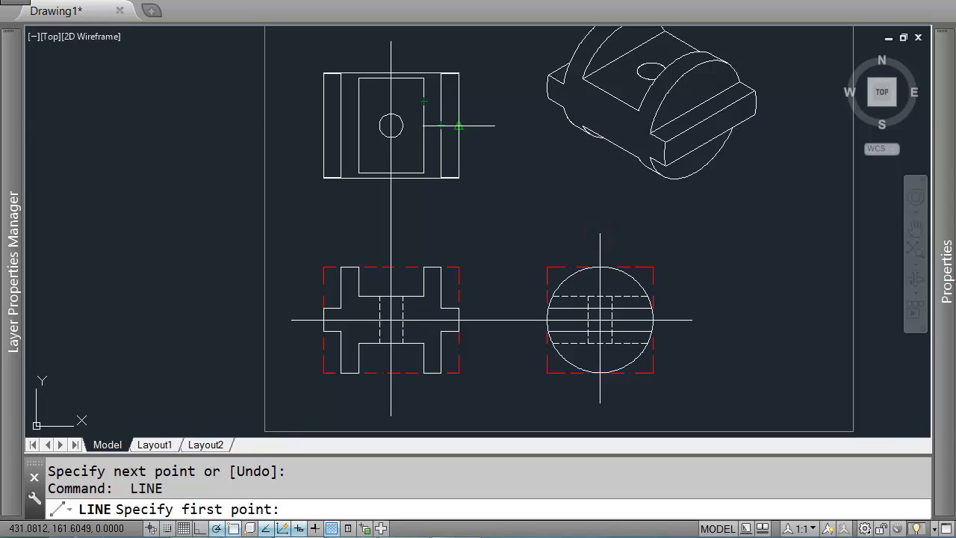
# Step: Draw a horizontal centre line through the hole in the top view
pyautogui.click(491, 128)
pyautogui.click(294, 123)
pyautogui.press('Return')
# Step: Select the four centre lines and set their linetype to CENTER
pyautogui.scroll(4, 379, 135)
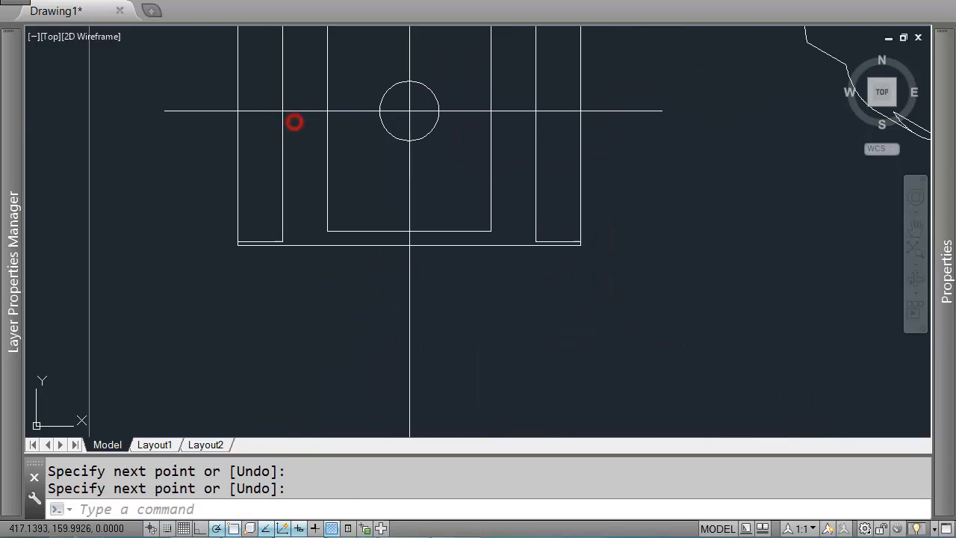
pyautogui.click(423, 104)
pyautogui.click(399, 113)
pyautogui.scroll(-4, 398, 113)
pyautogui.scroll(4, 606, 300)
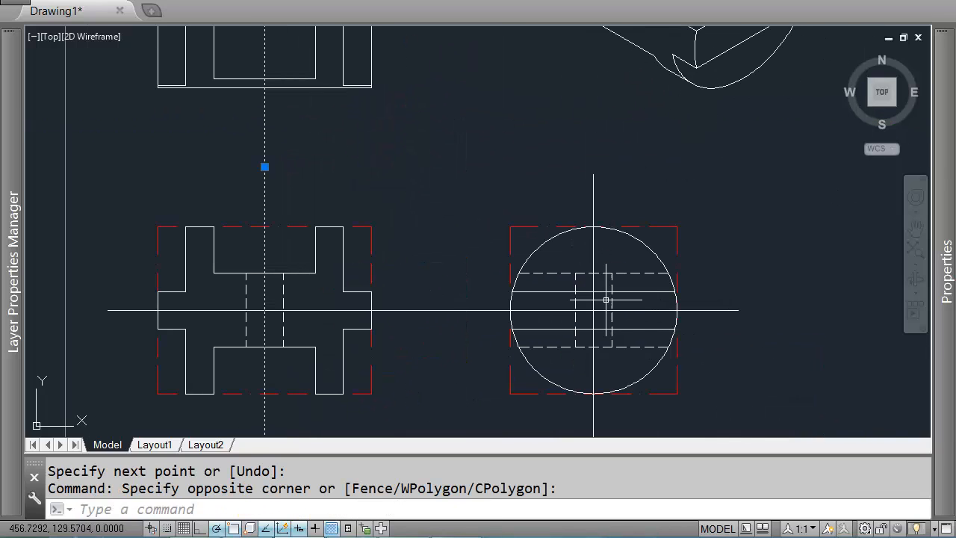
pyautogui.scroll(2, 598, 304)
pyautogui.click(599, 305)
pyautogui.click(582, 324)
pyautogui.scroll(-4, 566, 326)
pyautogui.moveTo(945, 269)
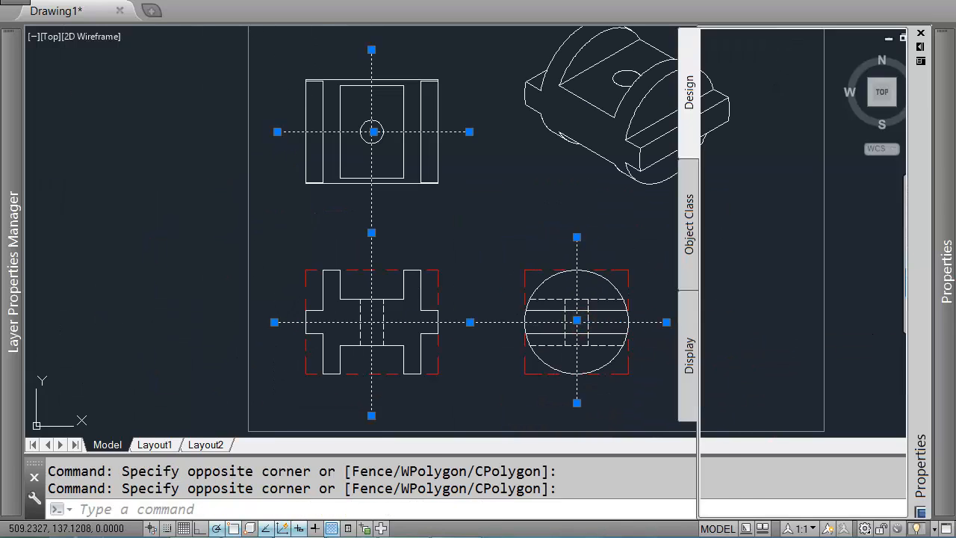
pyautogui.click(866, 122)
pyautogui.click(866, 123)
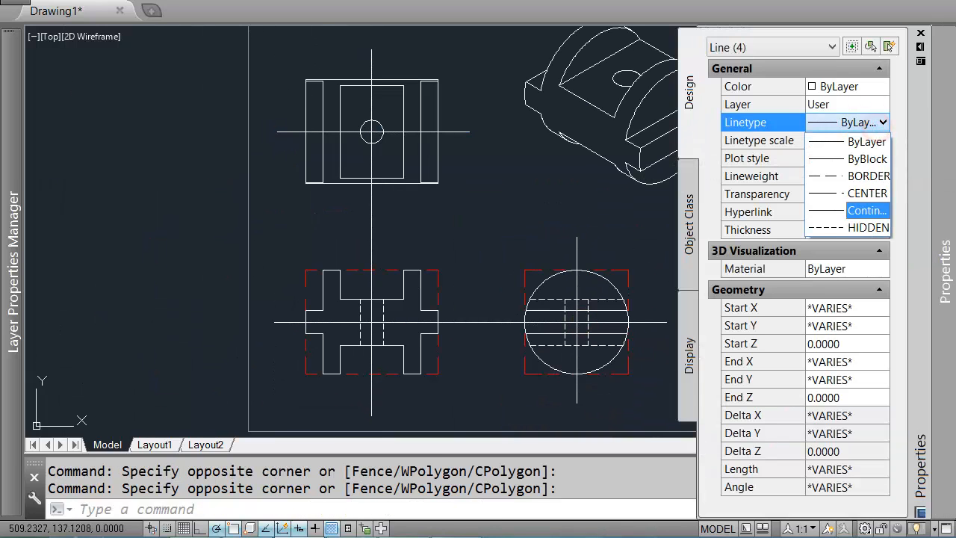
pyautogui.click(859, 193)
pyautogui.press('Escape')
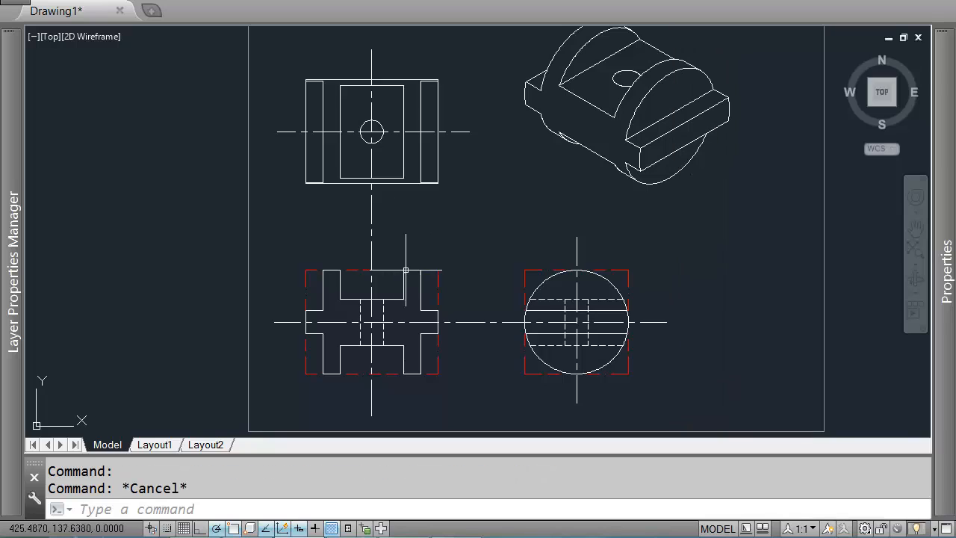
pyautogui.scroll(-2, 535, 243)
pyautogui.scroll(2, 508, 236)
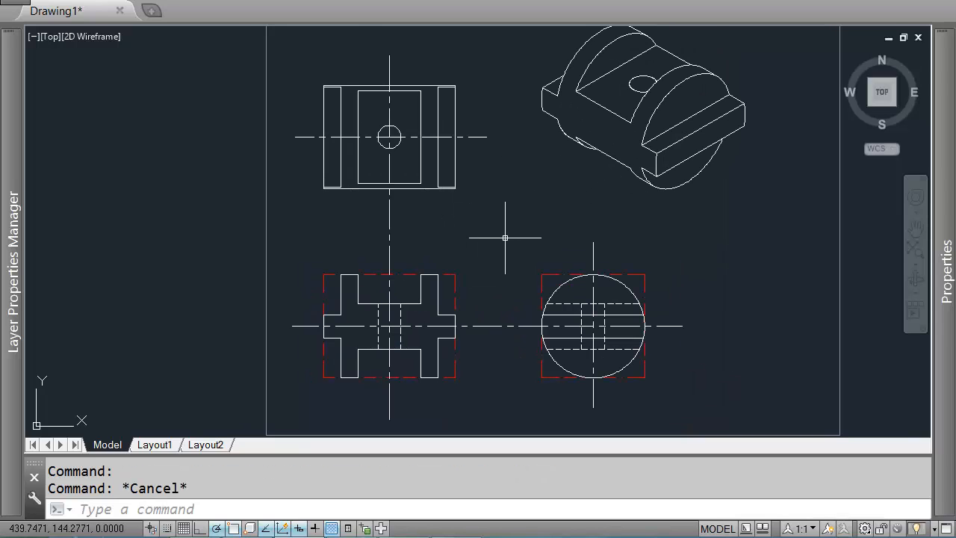
pyautogui.moveTo(474, 218)
pyautogui.mouseDown(button='middle')
pyautogui.moveTo(631, 284)
pyautogui.moveTo(612, 253)
pyautogui.moveTo(547, 213)
pyautogui.moveTo(448, 284)
pyautogui.moveTo(523, 230)
pyautogui.moveTo(508, 230)
pyautogui.mouseUp(button='middle')
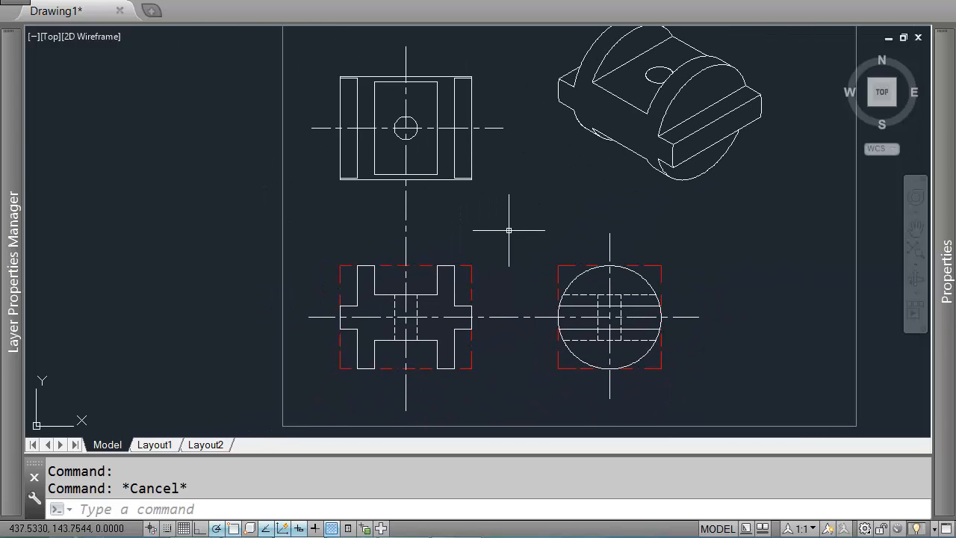
# Step: Review the exercise completion message and close it
pyautogui.press('Escape')
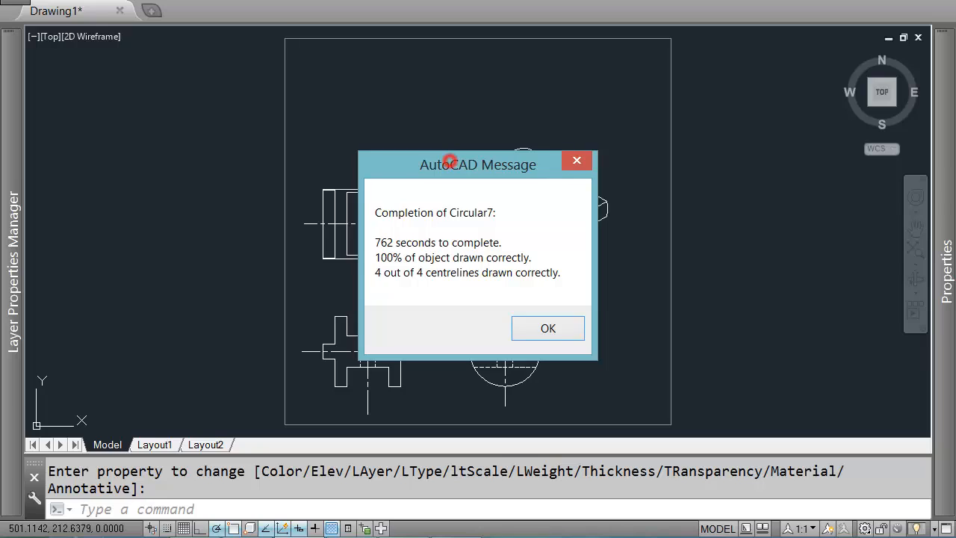
pyautogui.moveTo(449, 161); pyautogui.dragTo(478, 108)
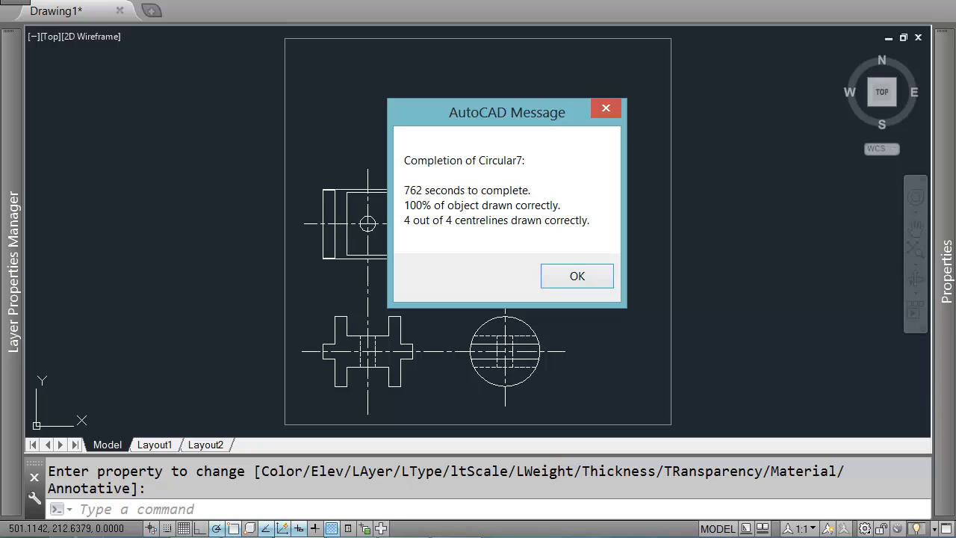
pyautogui.moveTo(504, 111)
pyautogui.mouseDown()
pyautogui.moveTo(653, 166)
pyautogui.moveTo(647, 198)
pyautogui.moveTo(720, 151)
pyautogui.moveTo(665, 145)
pyautogui.mouseUp()
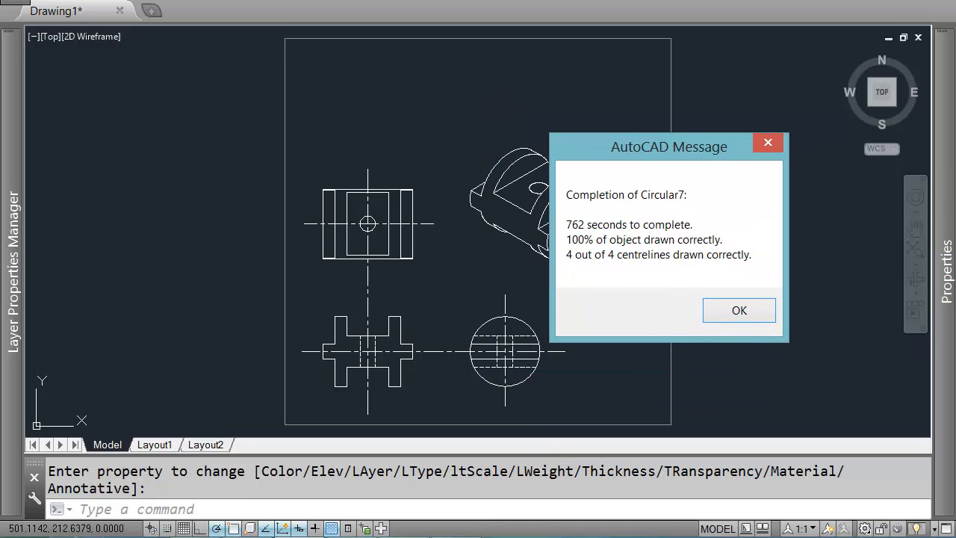
pyautogui.press('Return')
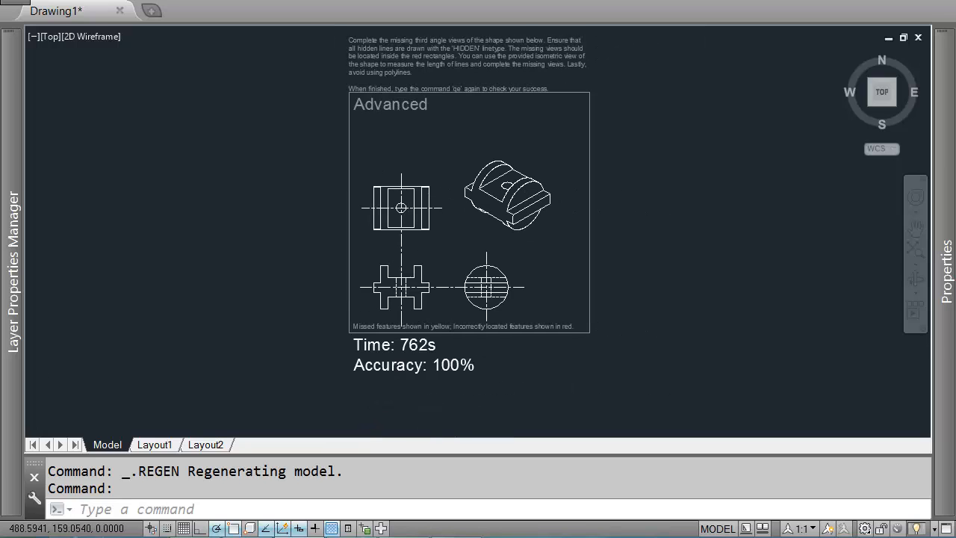
# Step: Start the Circular6 exercise at Expert difficulty, placing it to the right of the finished one
pyautogui.write('qe')
pyautogui.press('Return')
pyautogui.press('Up')
pyautogui.press('Up')
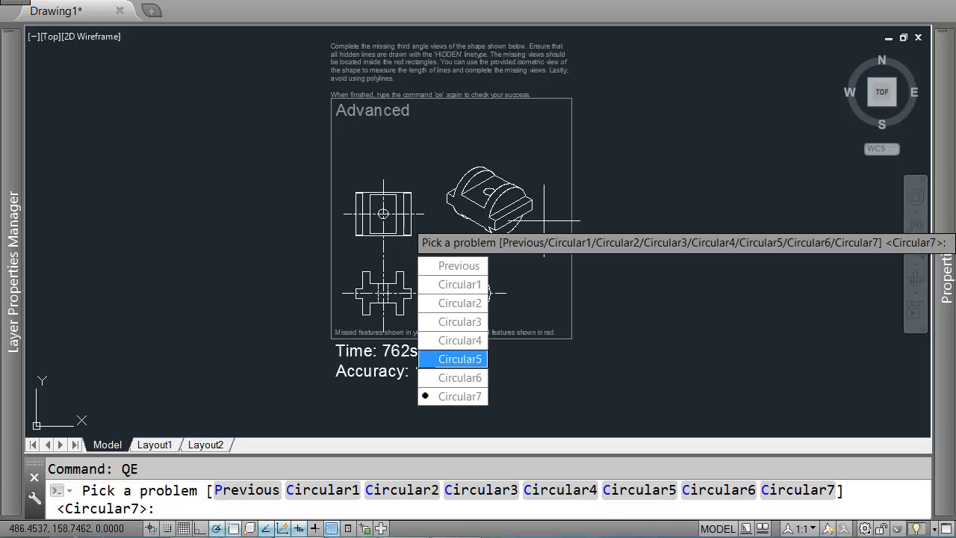
pyautogui.press('Down')
pyautogui.press('Return')
pyautogui.press('Down')
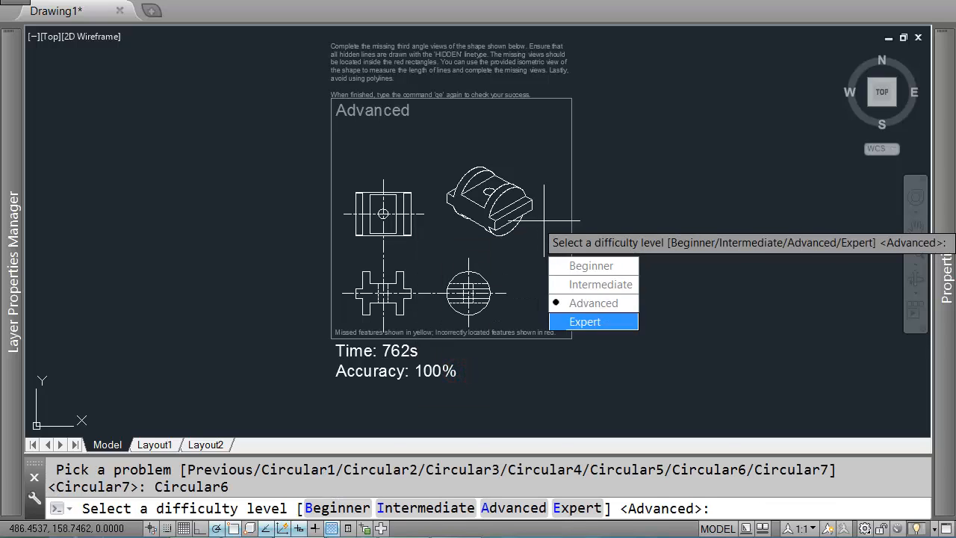
pyautogui.click(581, 324)
pyautogui.scroll(-3, 462, 235)
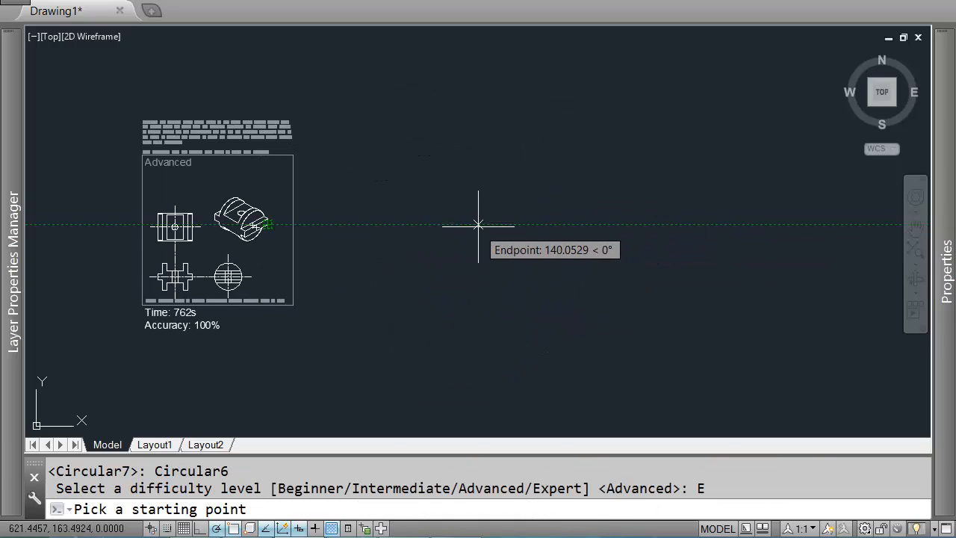
pyautogui.click(478, 220)
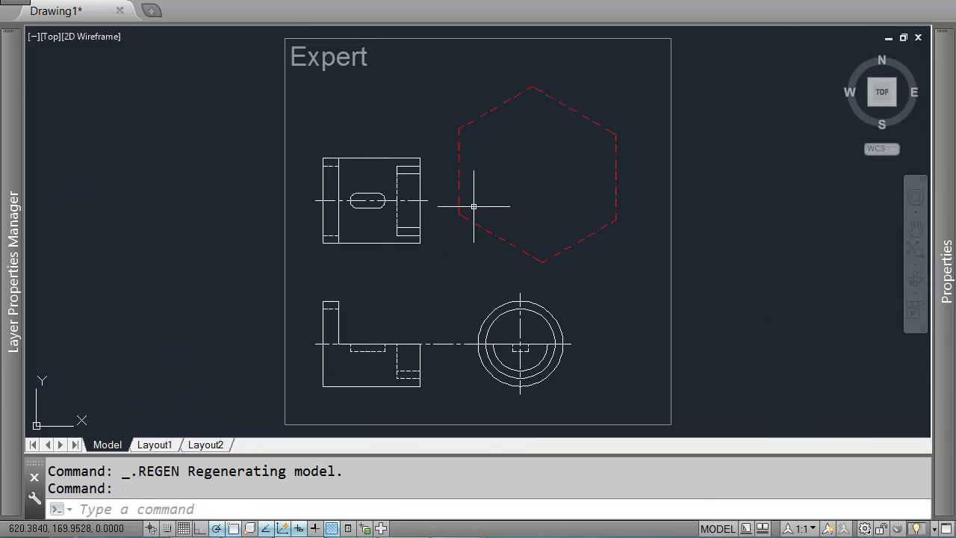
# Step: Switch the drafting snap type to Isometric snap and cycle the isoplane to Right
pyautogui.scroll(-2, 433, 226)
pyautogui.moveTo(235, 280)
pyautogui.mouseDown(button='middle')
pyautogui.moveTo(661, 219)
pyautogui.moveTo(491, 251)
pyautogui.mouseUp(button='middle')
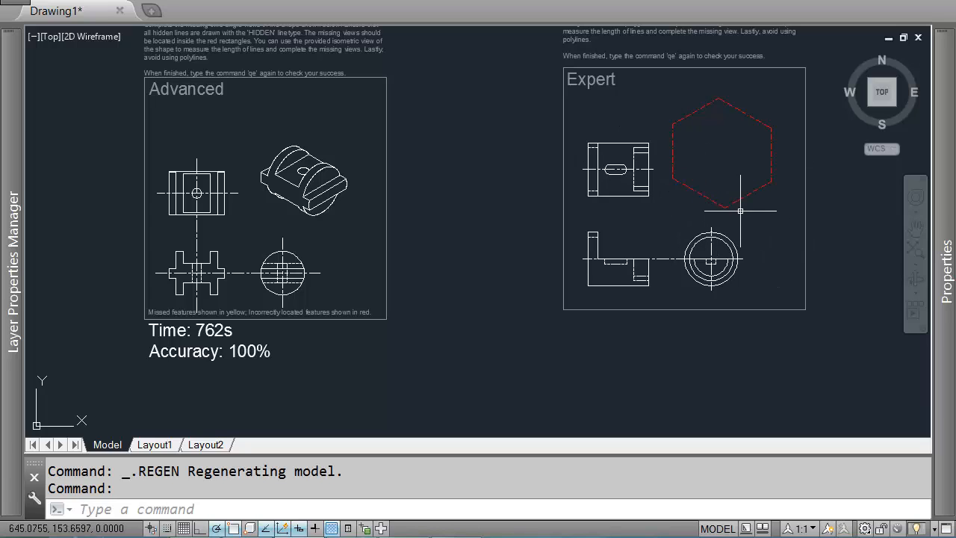
pyautogui.scroll(2, 740, 210)
pyautogui.moveTo(796, 121)
pyautogui.mouseDown(button='middle')
pyautogui.moveTo(609, 177)
pyautogui.moveTo(614, 171)
pyautogui.mouseUp(button='middle')
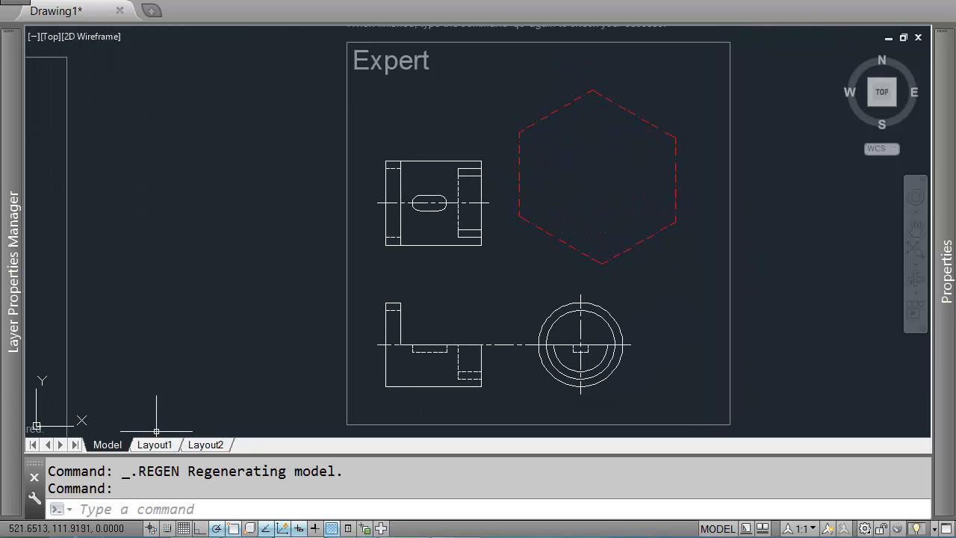
pyautogui.rightClick(182, 528)
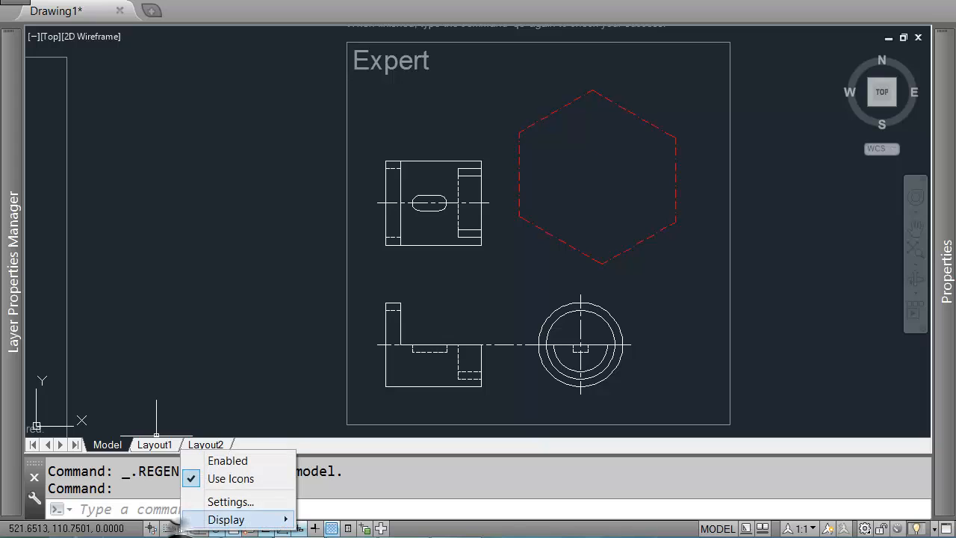
pyautogui.click(243, 499)
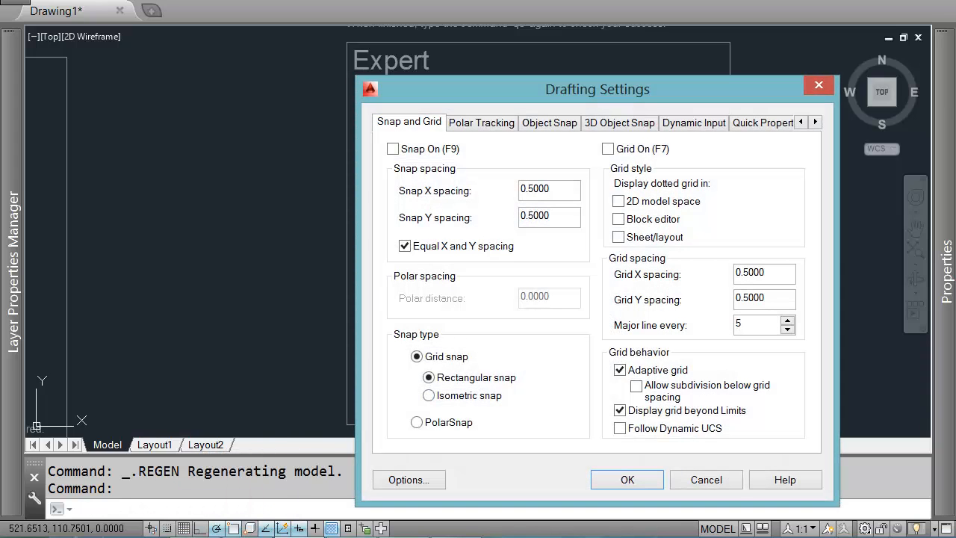
pyautogui.click(428, 396)
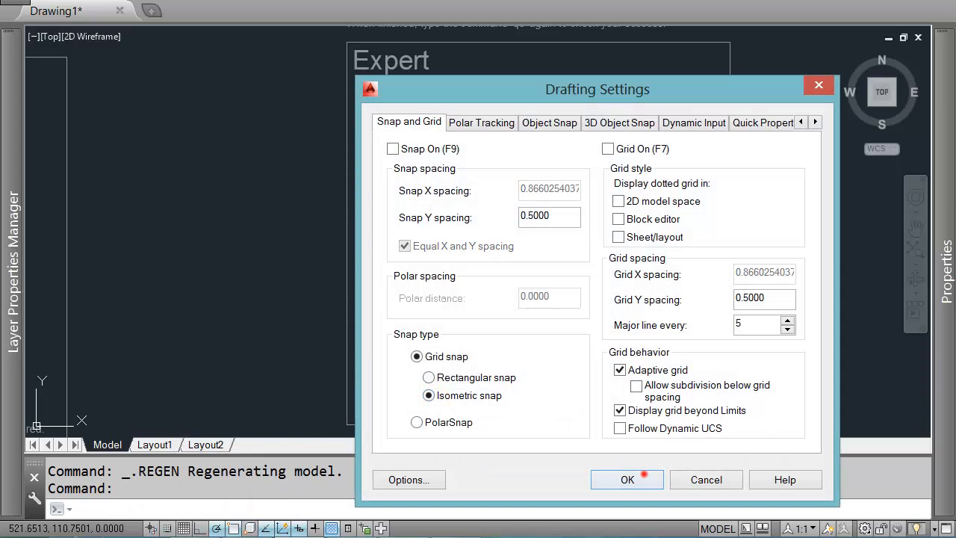
pyautogui.click(644, 476)
pyautogui.press('F5')
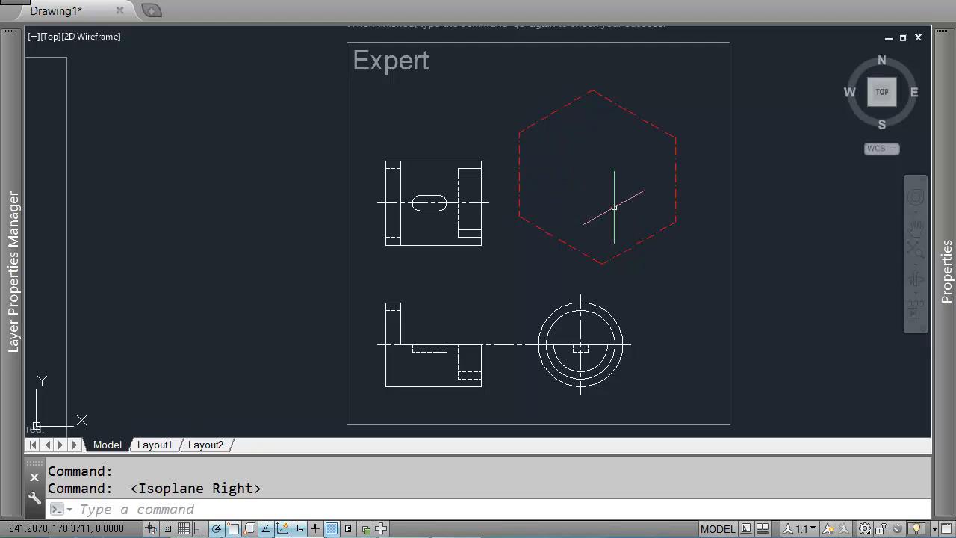
pyautogui.press('F5')
pyautogui.press('F5')
pyautogui.press('F5')
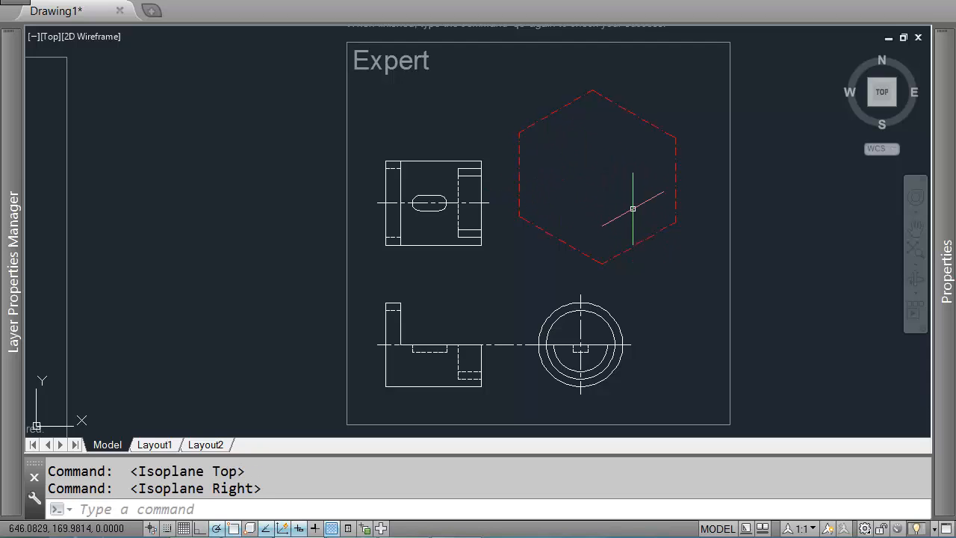
# Step: Try to draw reference lines from the hexagon's lower vertex and the side view's circle centre
pyautogui.write('l')
pyautogui.press('Return')
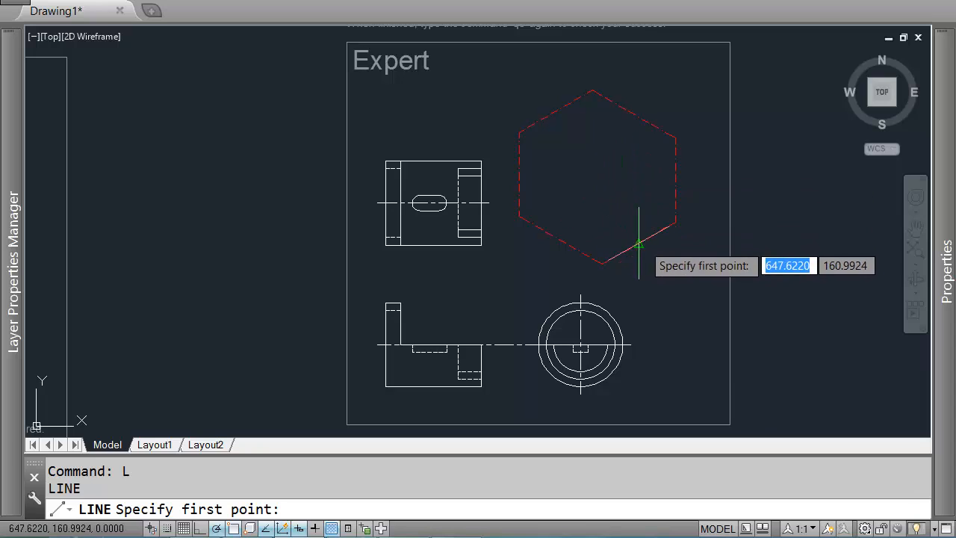
pyautogui.click(638, 244)
pyautogui.press('Return')
pyautogui.scroll(5, 590, 356)
pyautogui.press('Return')
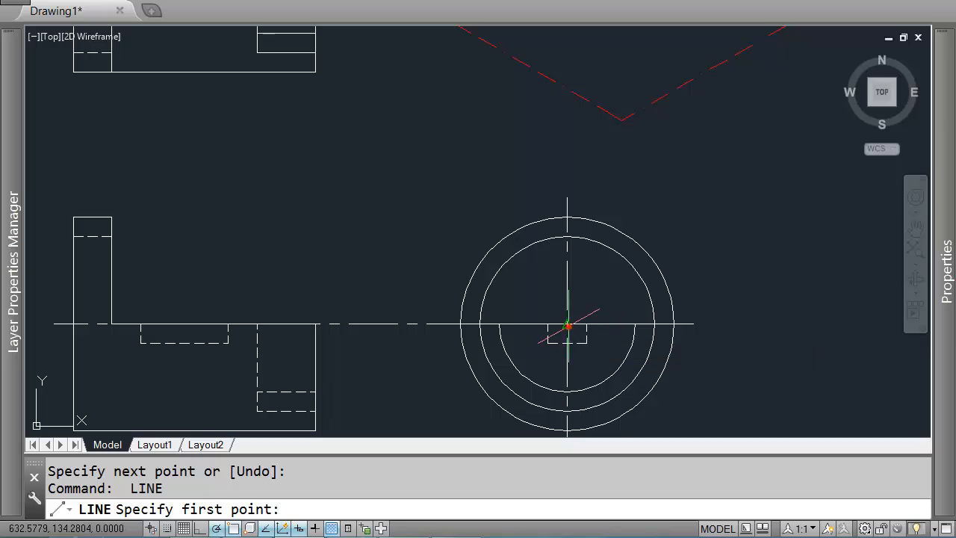
pyautogui.click(567, 326)
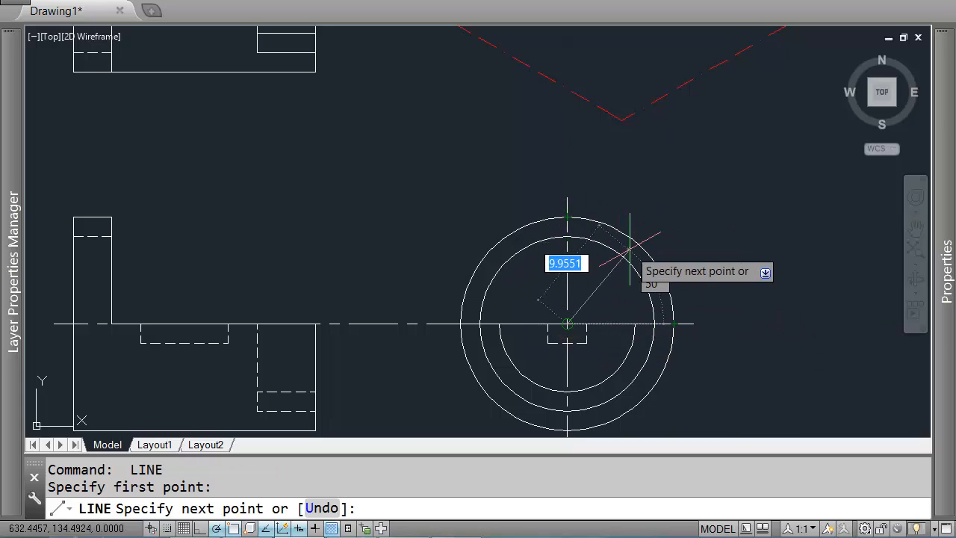
pyautogui.press('Return')
pyautogui.scroll(-4, 631, 251)
pyautogui.scroll(4, 676, 247)
pyautogui.press('Return')
pyautogui.click(617, 306)
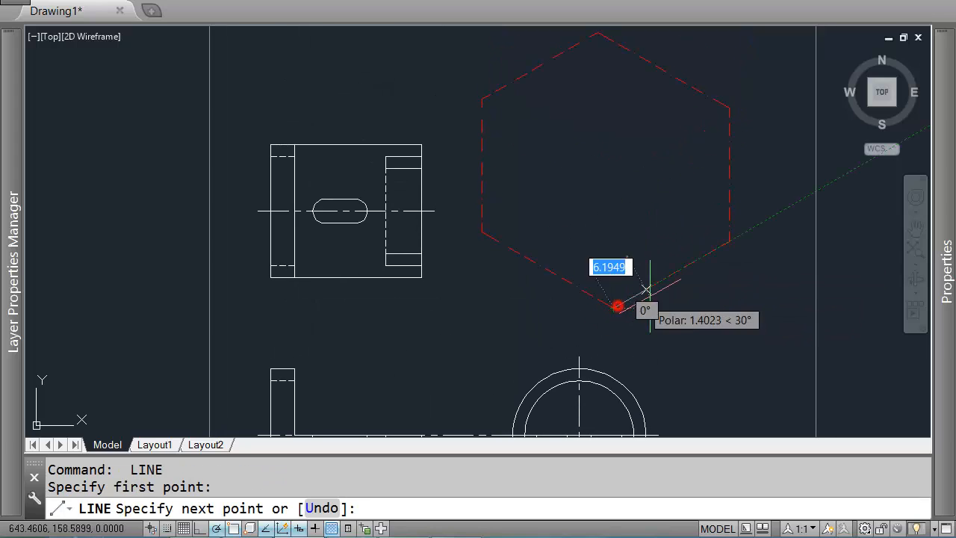
pyautogui.click(728, 242)
pyautogui.press('Return')
pyautogui.press('Return')
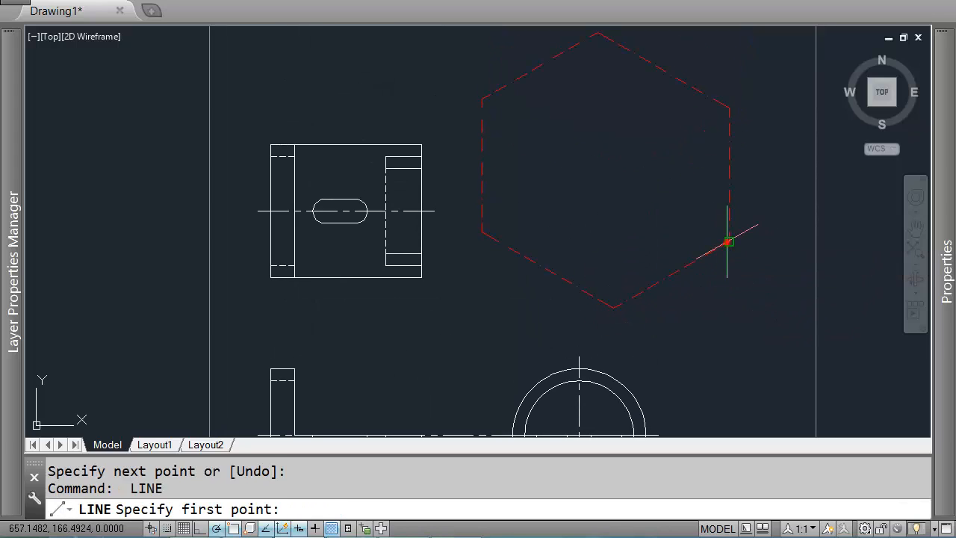
pyautogui.click(729, 243)
pyautogui.press('Return')
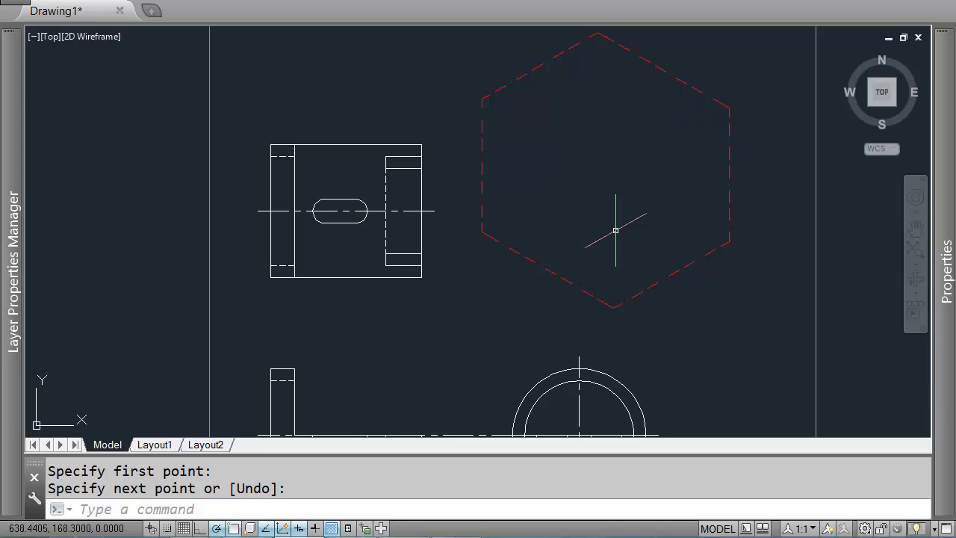
# Step: Draw a short construction line inside the hexagon, tracked 11 units from its lower vertex
pyautogui.scroll(-2, 661, 198)
pyautogui.scroll(2, 669, 197)
pyautogui.press('Return')
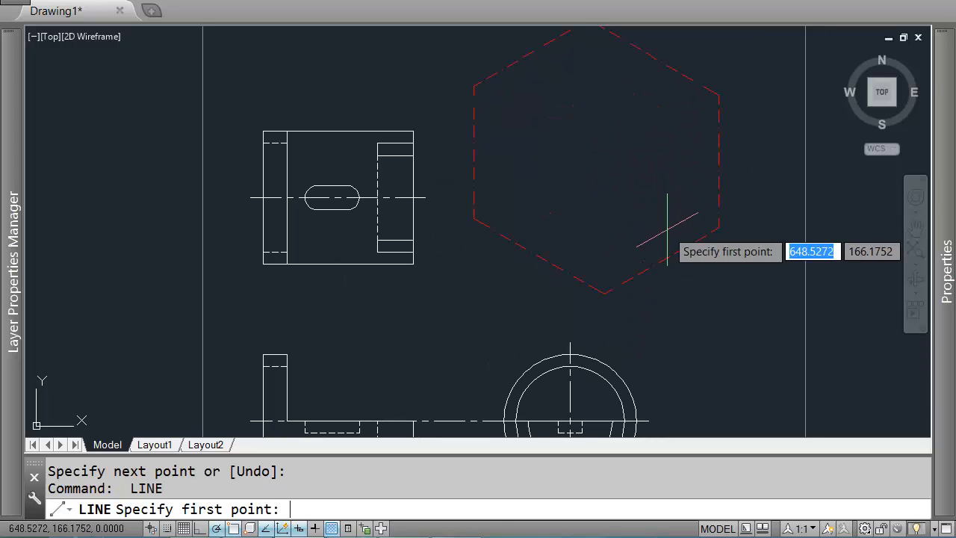
pyautogui.moveTo(647, 100); pyautogui.dragTo(666, 193, button='middle')
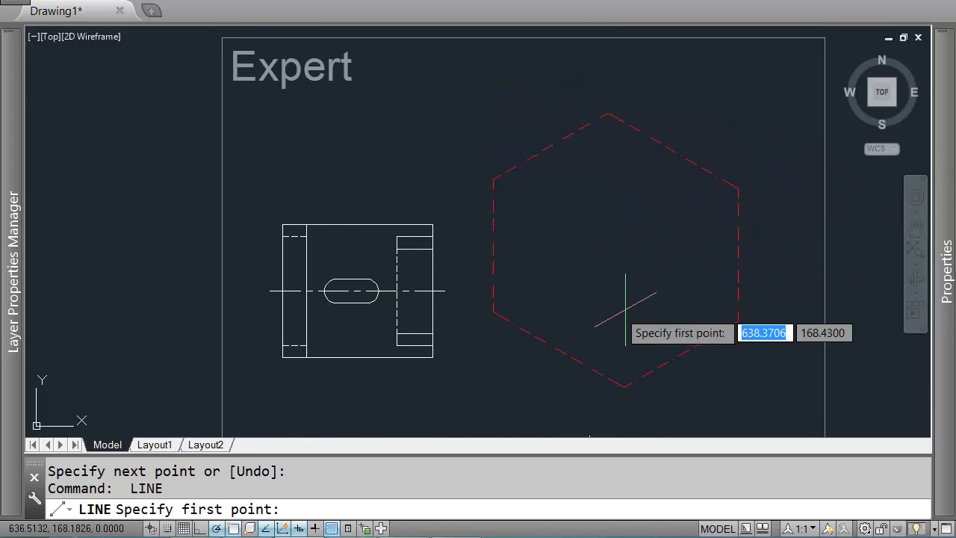
pyautogui.moveTo(623, 299); pyautogui.dragTo(591, 242, button='middle')
pyautogui.write('11')
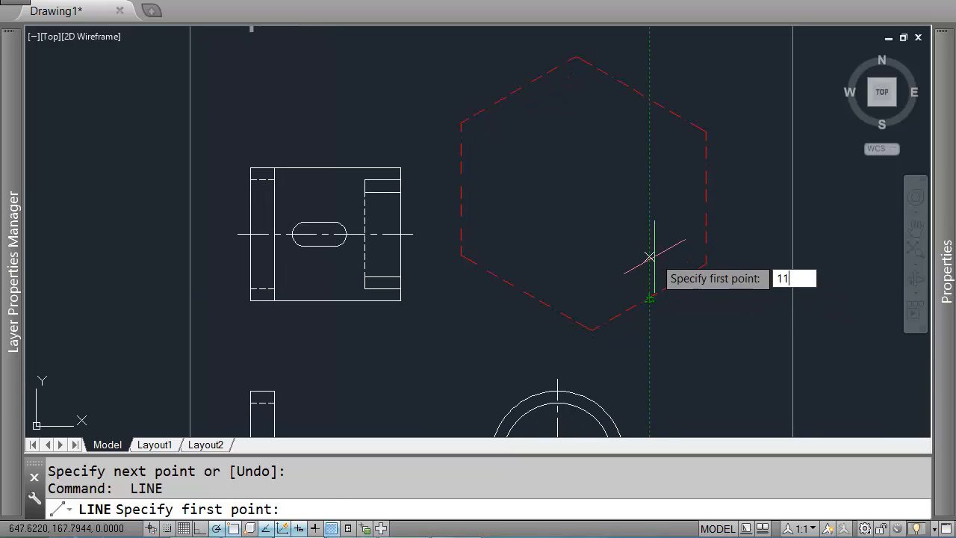
pyautogui.press('Return')
pyautogui.press('Return')
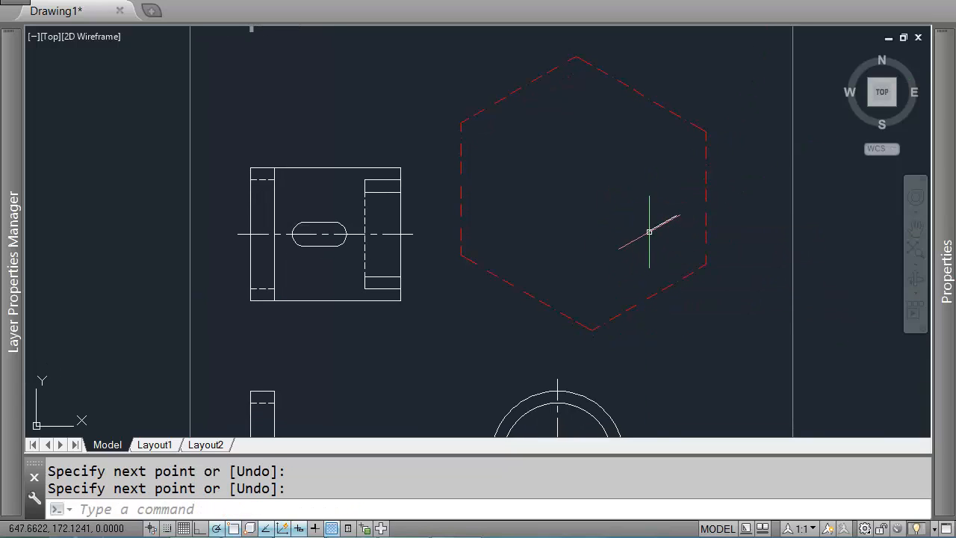
# Step: Draw an isocircle of radius 11 centred on the construction line's endpoint inside the hexagon
pyautogui.write('EL')
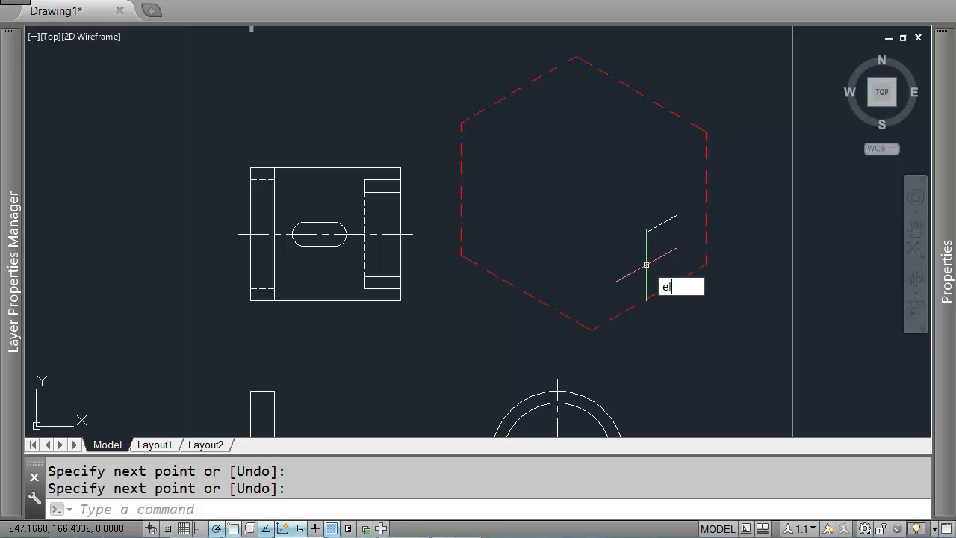
pyautogui.press('Return')
pyautogui.write('i')
pyautogui.press('Return')
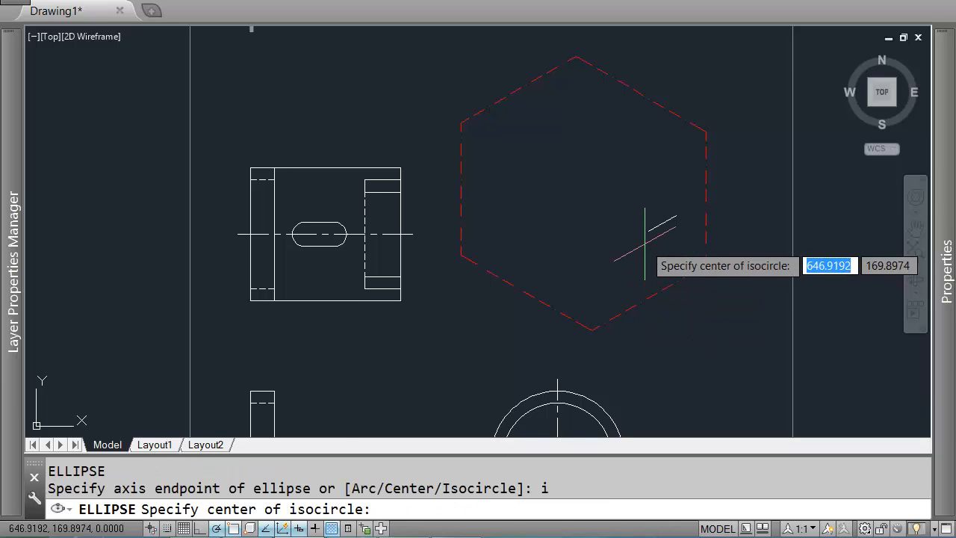
pyautogui.click(648, 230)
pyautogui.write('11')
pyautogui.press('Return')
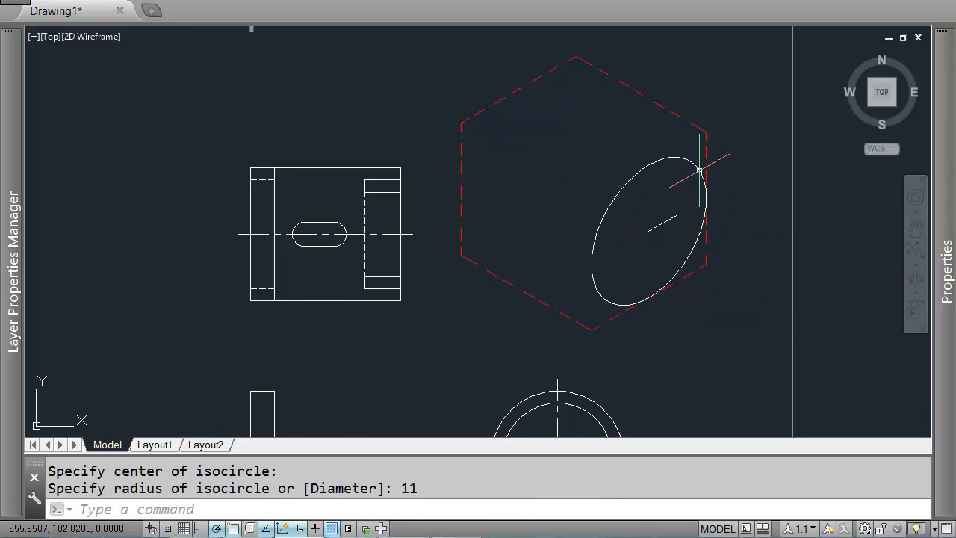
# Step: Erase the construction line inside the isocircle
pyautogui.scroll(2, 656, 304)
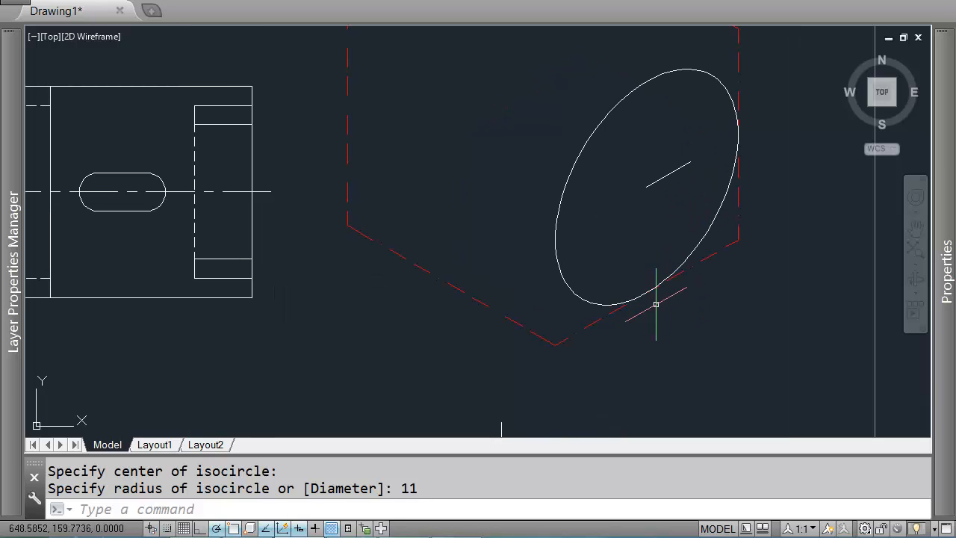
pyautogui.click(680, 186)
pyautogui.click(652, 164)
pyautogui.press('Delete')
# Step: Copy the isocircle from the hexagon's lower vertex 25 units along the 150° isometric direction
pyautogui.scroll(-4, 685, 205)
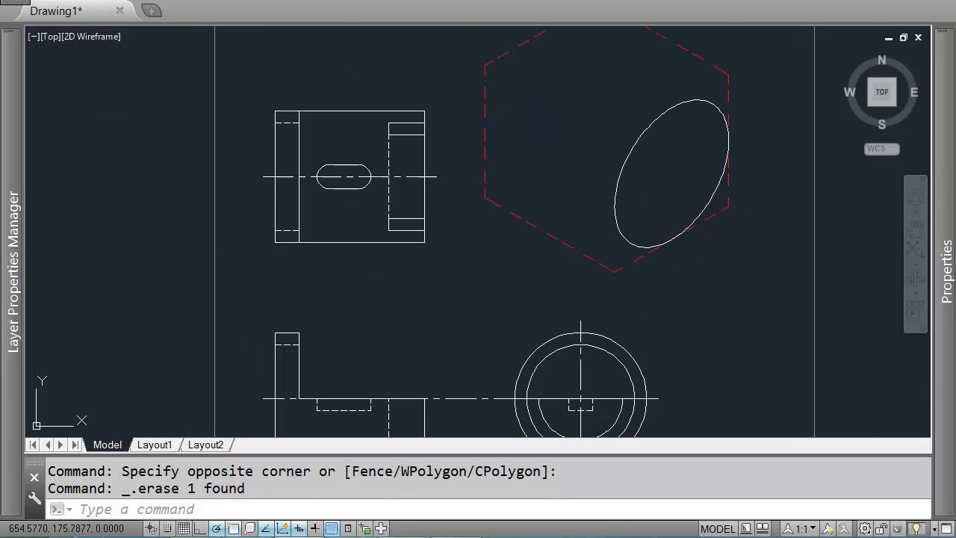
pyautogui.moveTo(685, 206); pyautogui.dragTo(640, 195, button='middle')
pyautogui.scroll(2, 608, 191)
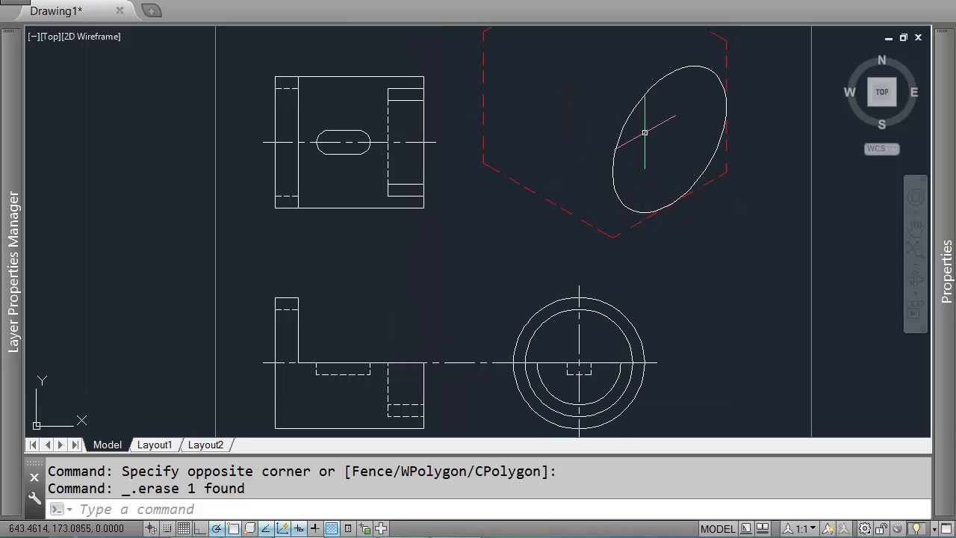
pyautogui.moveTo(645, 132); pyautogui.dragTo(650, 153, button='middle')
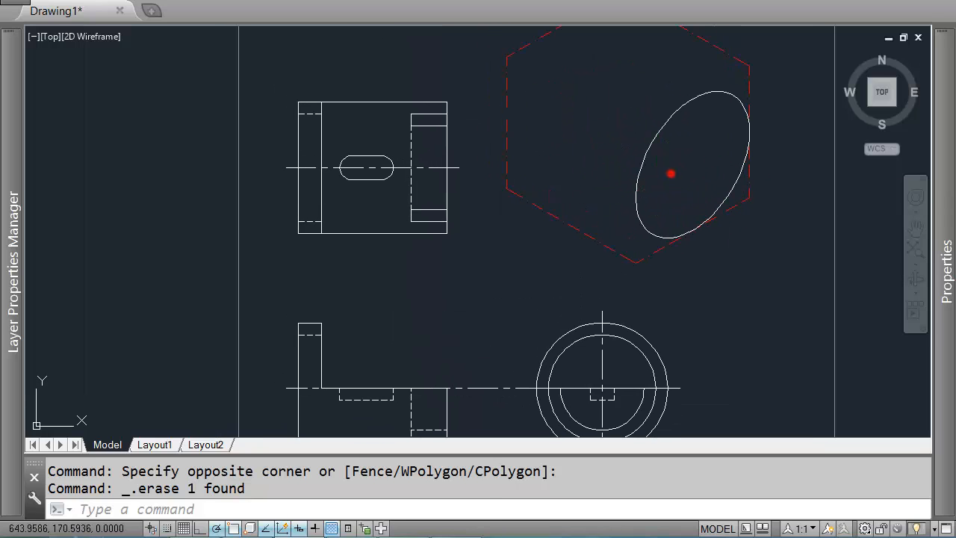
pyautogui.click(671, 174)
pyautogui.click(619, 151)
pyautogui.write('co')
pyautogui.press('Return')
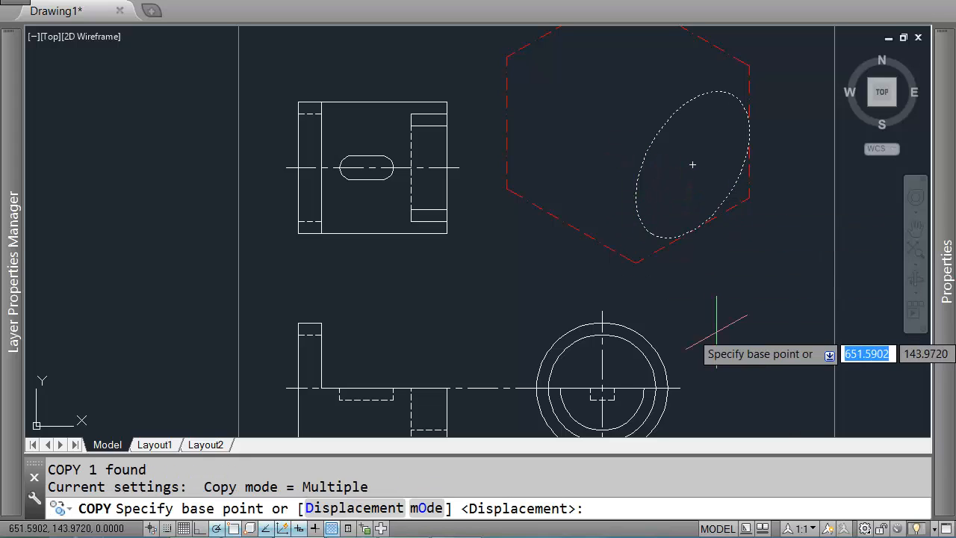
pyautogui.scroll(-2, 691, 317)
pyautogui.scroll(2, 656, 284)
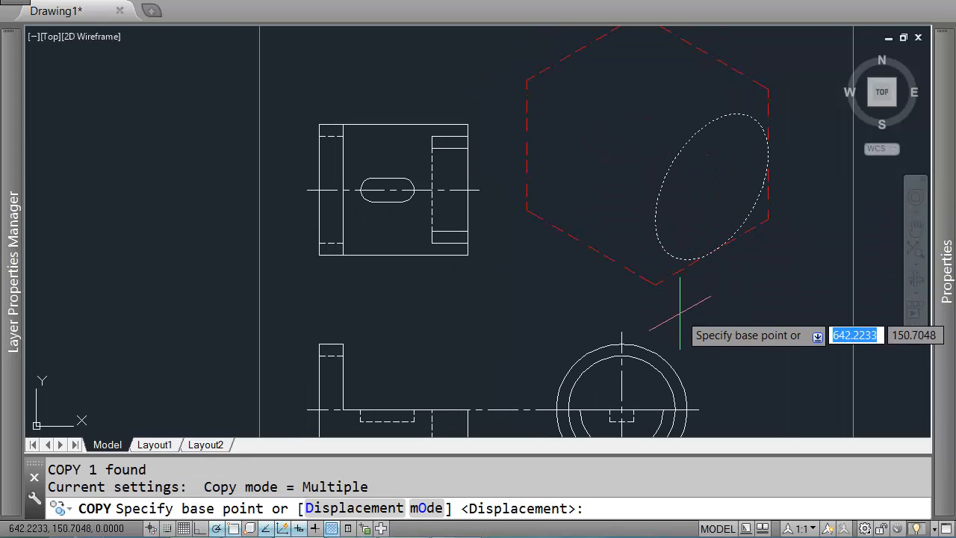
pyautogui.click(656, 283)
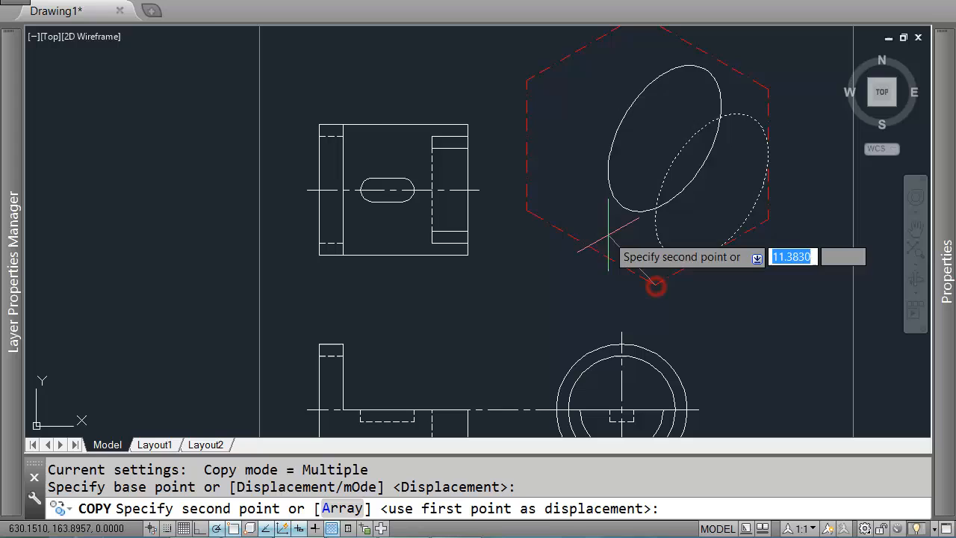
pyautogui.click(528, 210)
pyautogui.scroll(4, 527, 210)
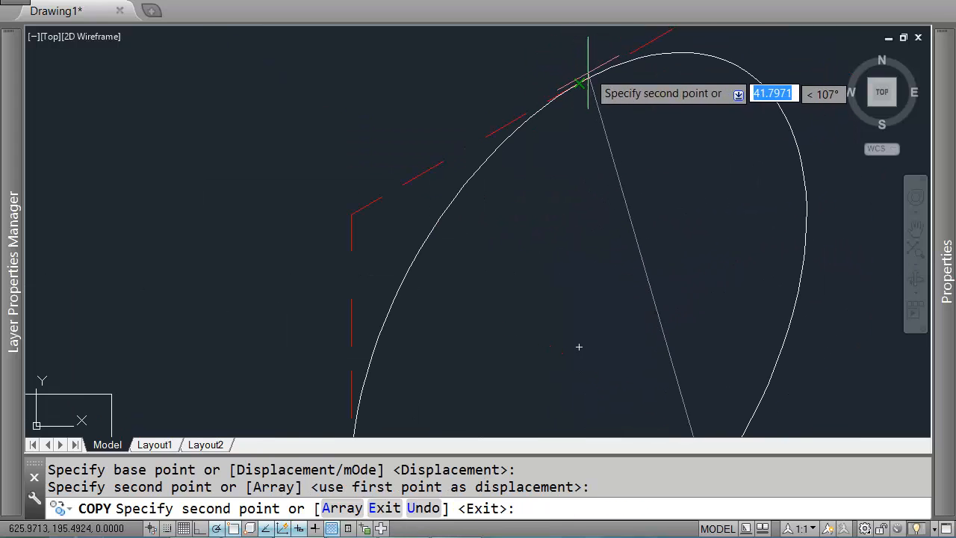
pyautogui.scroll(-5, 388, 321)
pyautogui.scroll(3, 523, 161)
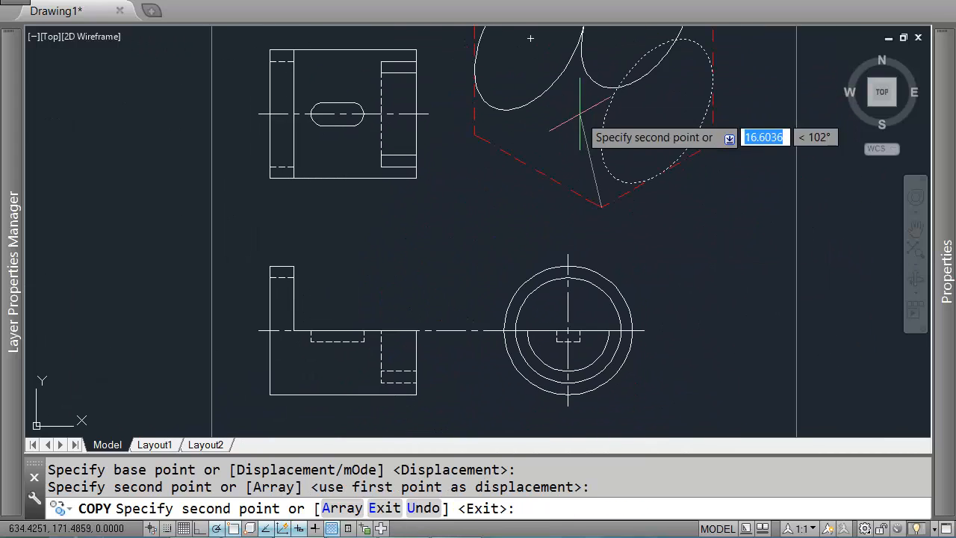
pyautogui.press('Escape')
# Step: Draw a line from the remaining isocircle's centre 11 units along the 150° direction
pyautogui.moveTo(449, 236); pyautogui.dragTo(565, 284, button='middle')
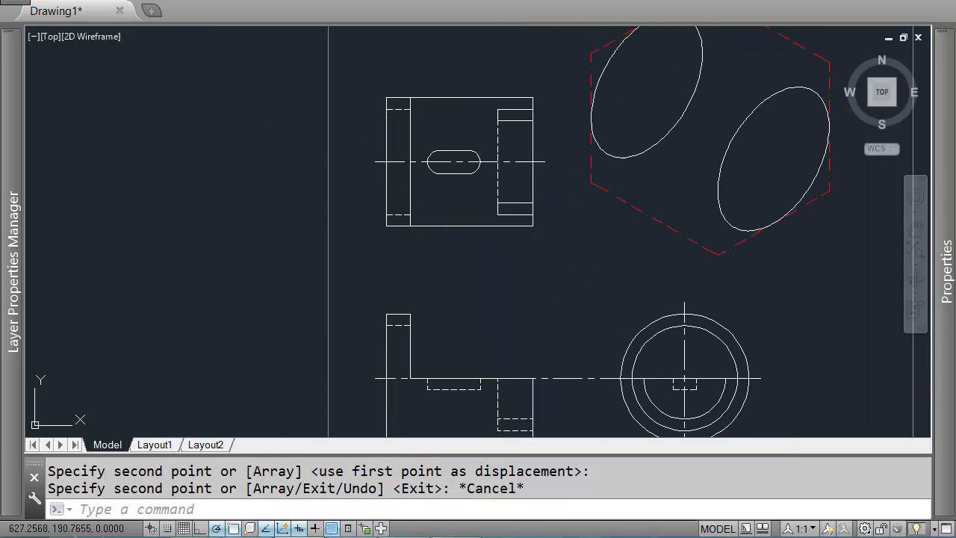
pyautogui.moveTo(629, 50); pyautogui.dragTo(610, 94, button='middle')
pyautogui.moveTo(648, 364); pyautogui.dragTo(555, 210, button='middle')
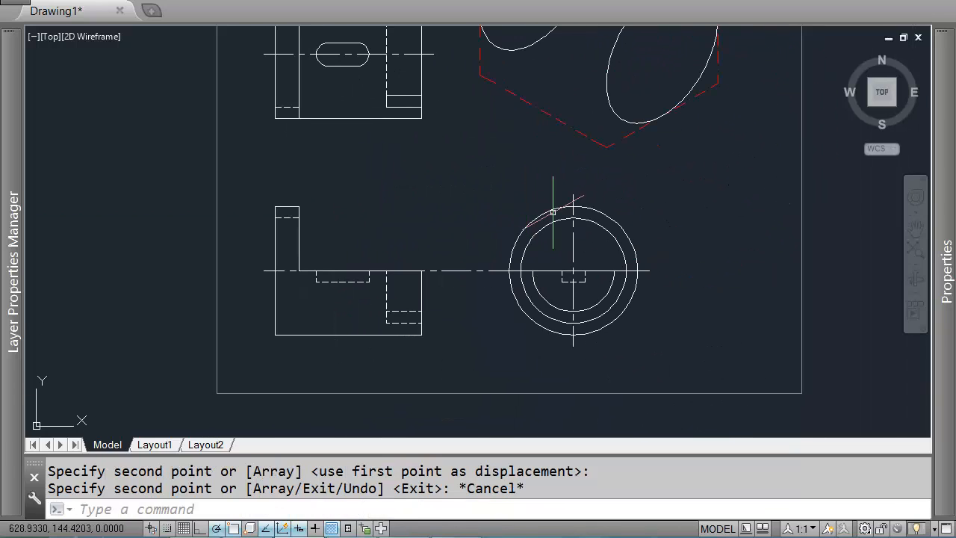
pyautogui.moveTo(571, 171); pyautogui.dragTo(570, 238, button='middle')
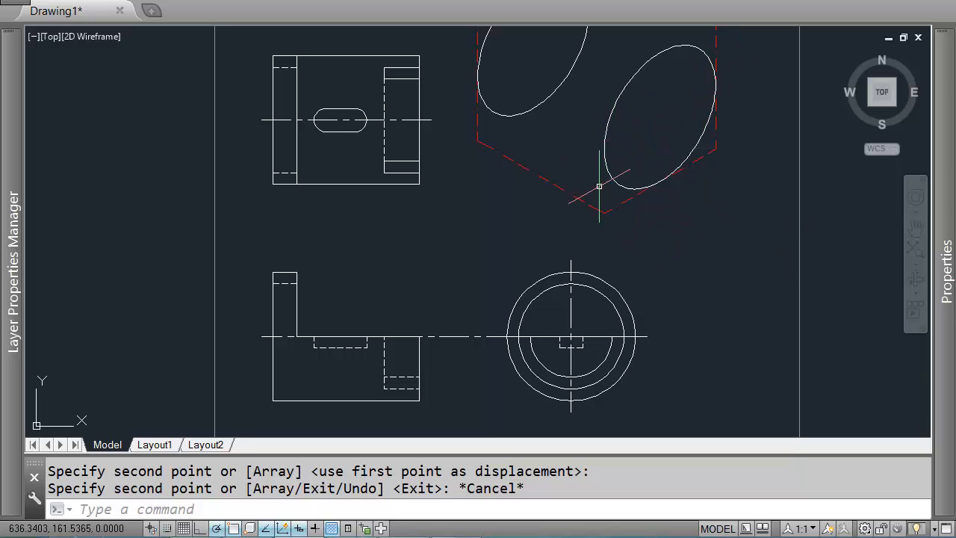
pyautogui.moveTo(396, 304); pyautogui.dragTo(417, 247, button='middle')
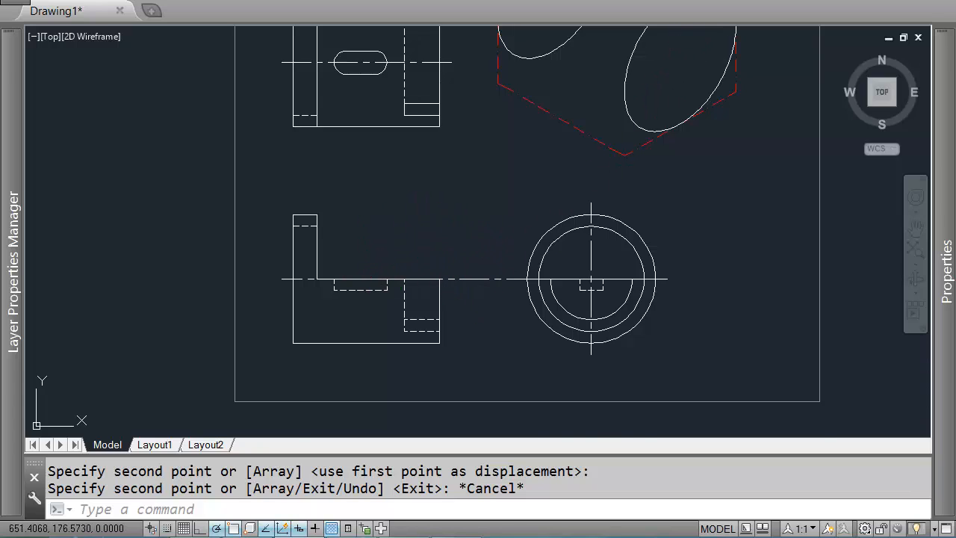
pyautogui.moveTo(696, 85)
pyautogui.mouseDown(button='middle')
pyautogui.moveTo(700, 195)
pyautogui.moveTo(732, 134)
pyautogui.mouseUp(button='middle')
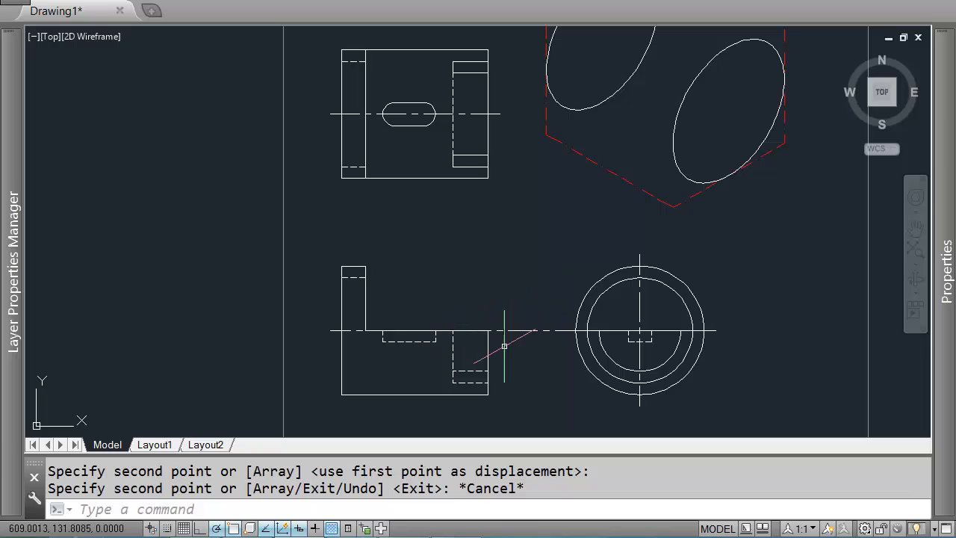
pyautogui.write('l')
pyautogui.press('Return')
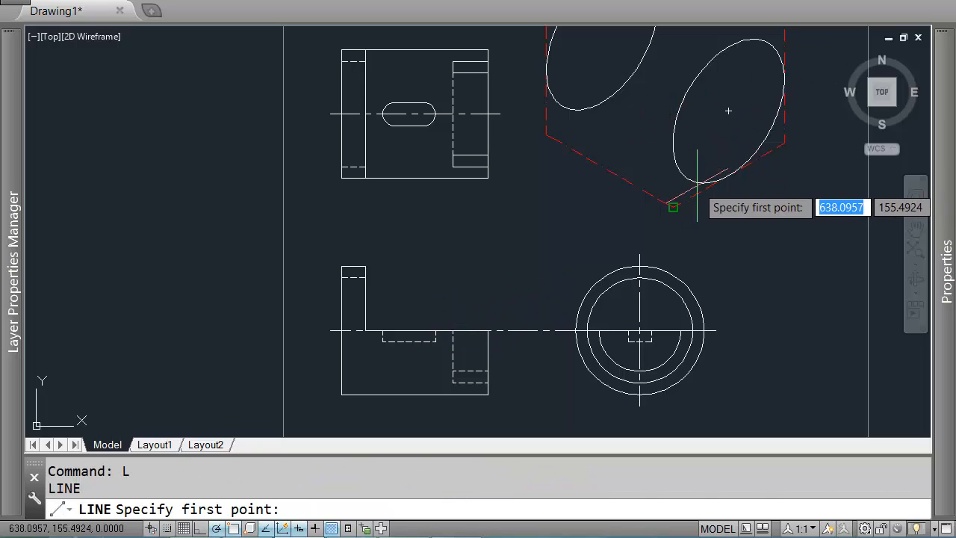
pyautogui.click(726, 112)
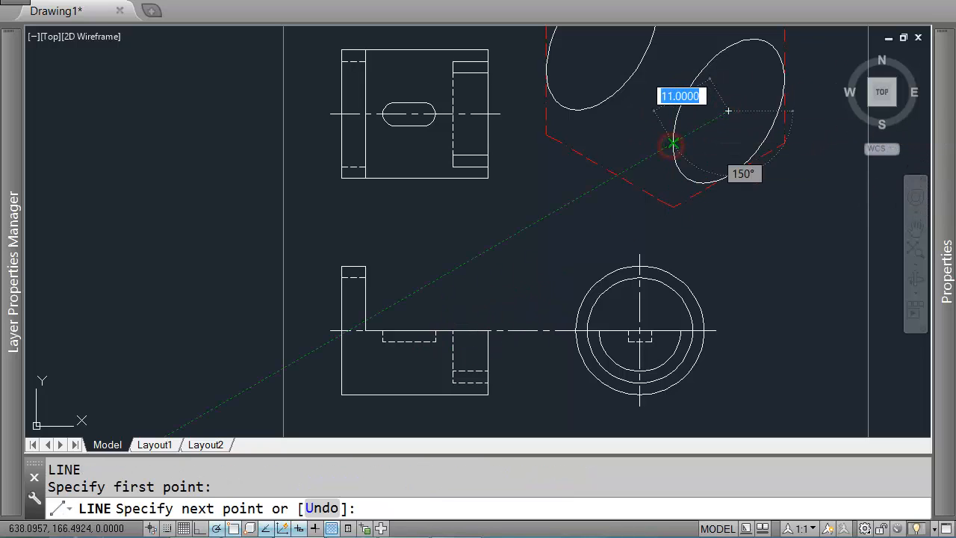
pyautogui.click(673, 141)
pyautogui.press('Return')
# Step: Extend the new line to the isocircle at both ends
pyautogui.write('ex')
pyautogui.press('Return')
pyautogui.click(665, 171)
pyautogui.press('Return')
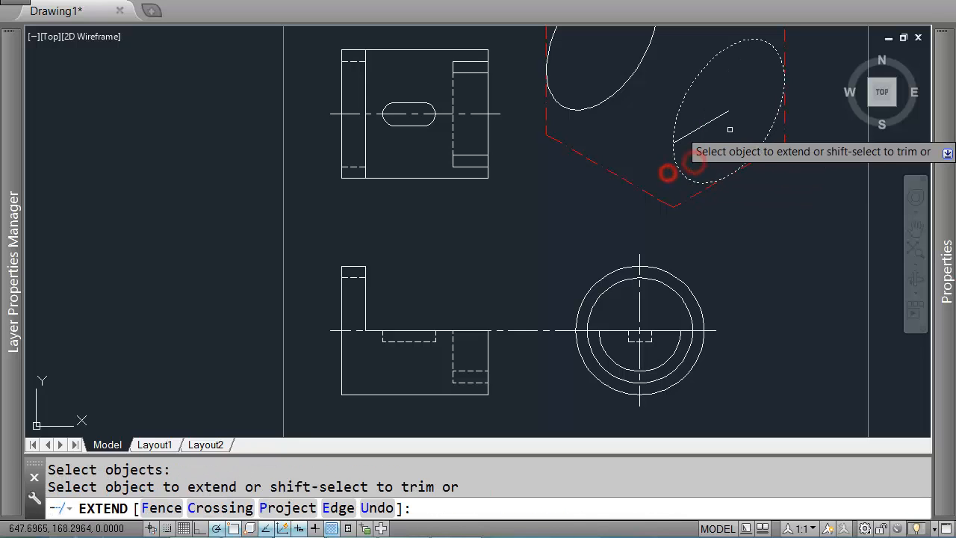
pyautogui.click(722, 102)
pyautogui.click(689, 148)
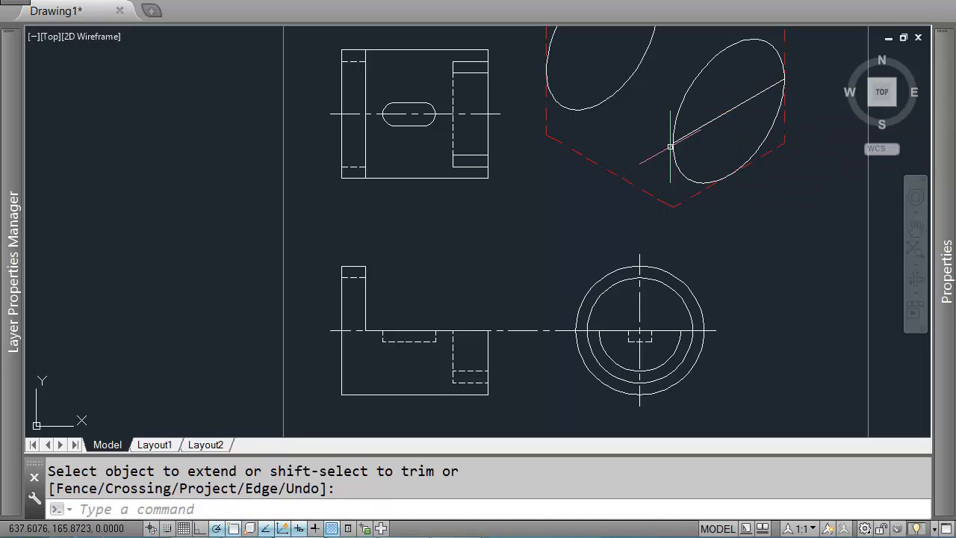
# Step: Trim away the isocircle's upper portion above the extended line, leaving a half-isocircle
pyautogui.write('TR')
pyautogui.press('Return')
pyautogui.click(738, 122)
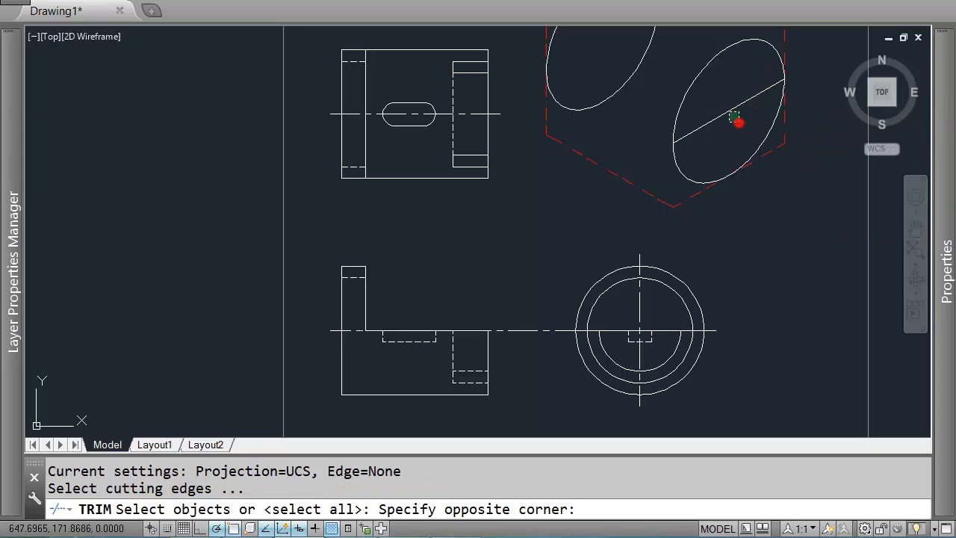
pyautogui.click(704, 102)
pyautogui.press('Return')
pyautogui.click(713, 111)
pyautogui.click(673, 90)
pyautogui.press('Return')
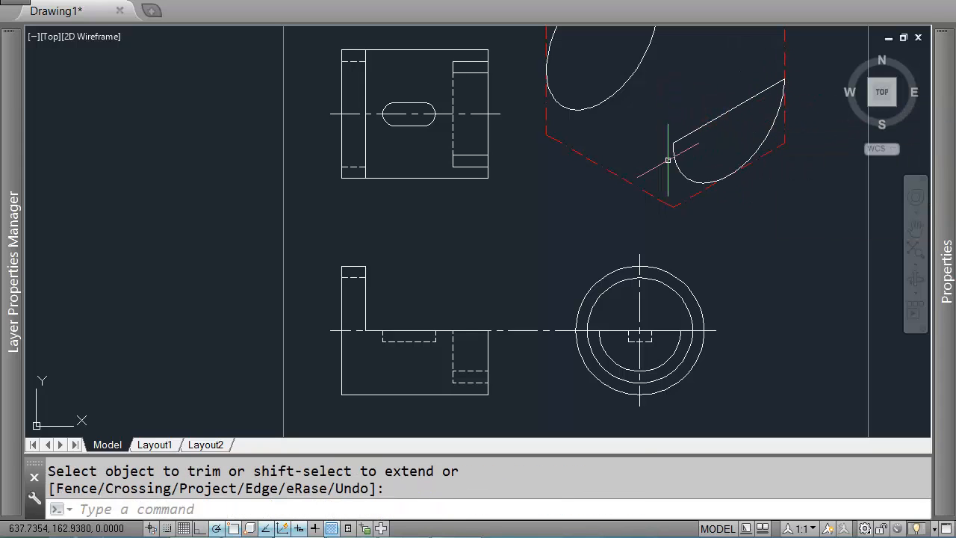
# Step: Measure distances along the top view's right edge by starting lines there without completing them
pyautogui.moveTo(765, 91); pyautogui.dragTo(721, 104, button='middle')
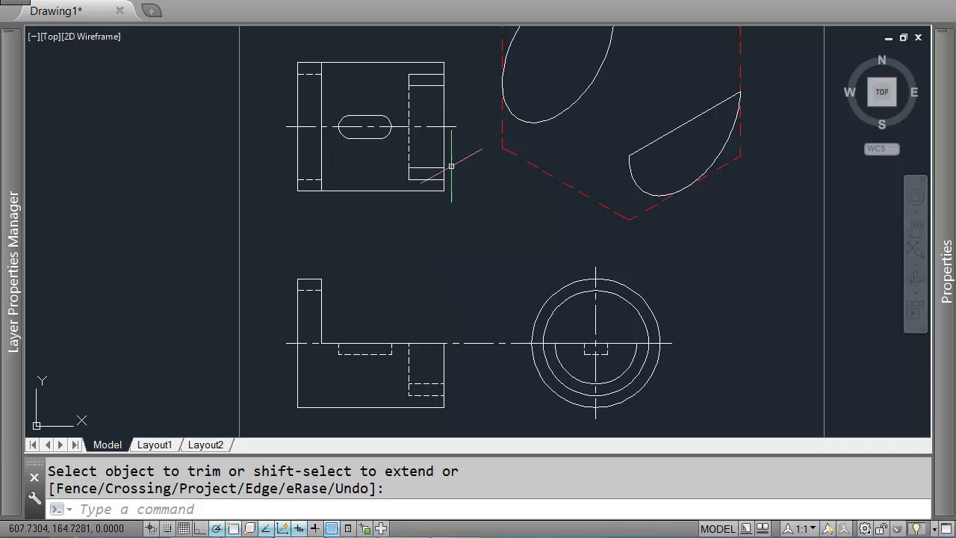
pyautogui.moveTo(629, 223)
pyautogui.mouseDown(button='middle')
pyautogui.moveTo(653, 229)
pyautogui.moveTo(627, 217)
pyautogui.mouseUp(button='middle')
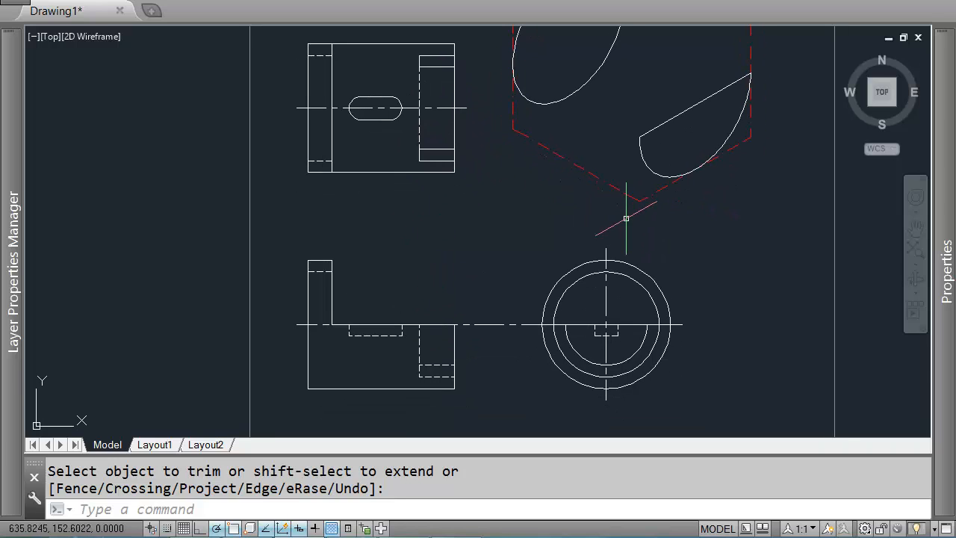
pyautogui.write('l')
pyautogui.press('Return')
pyautogui.scroll(2, 456, 156)
pyautogui.click(451, 164)
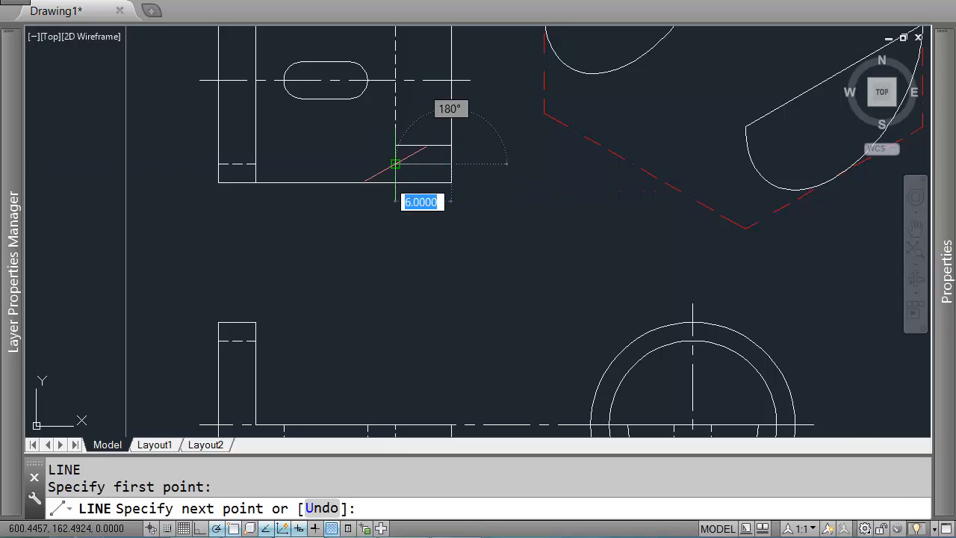
pyautogui.press('Return')
pyautogui.scroll(-2, 534, 171)
pyautogui.scroll(2, 463, 142)
pyautogui.scroll(-2, 505, 209)
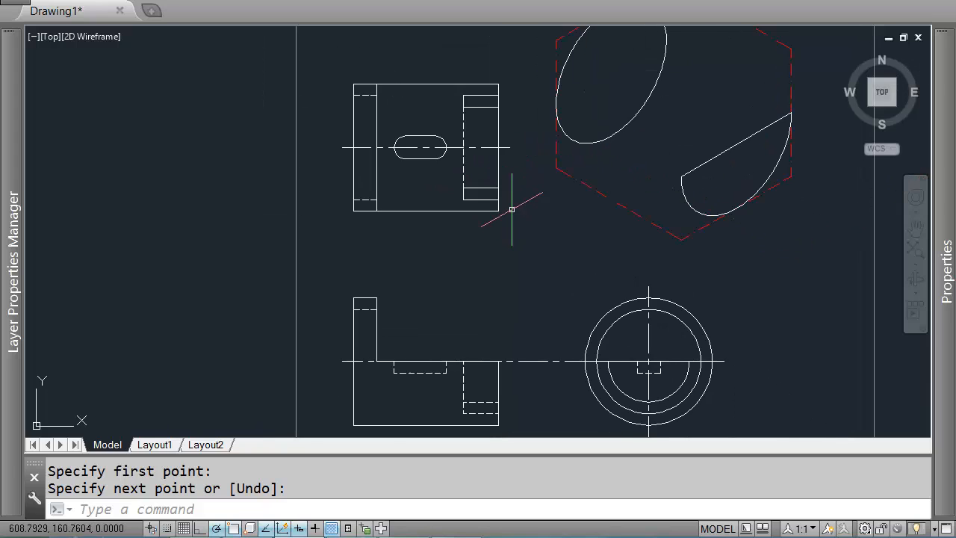
pyautogui.scroll(2, 615, 346)
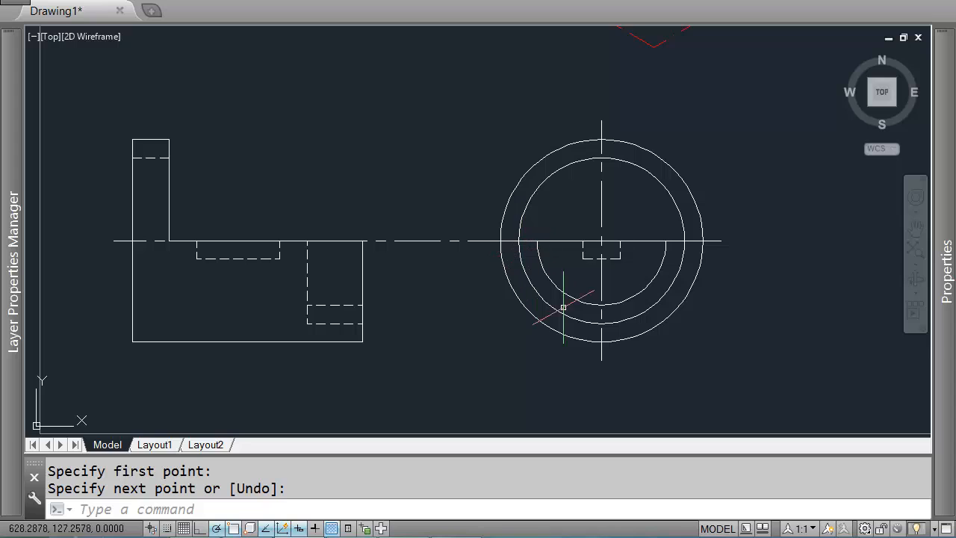
pyautogui.scroll(-2, 540, 275)
pyautogui.scroll(4, 473, 137)
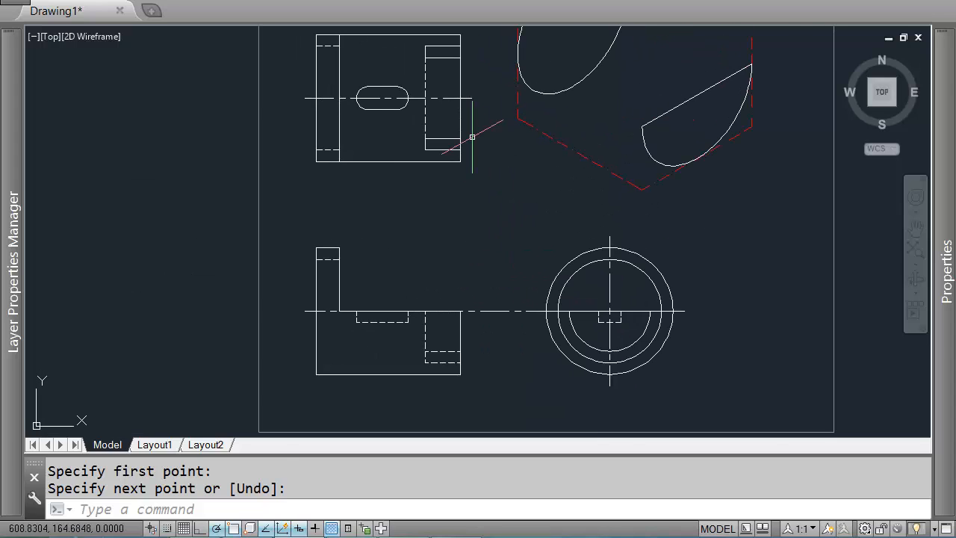
pyautogui.press('Return')
pyautogui.scroll(-1, 454, 155)
pyautogui.click(455, 157)
pyautogui.press('Return')
pyautogui.press('Return')
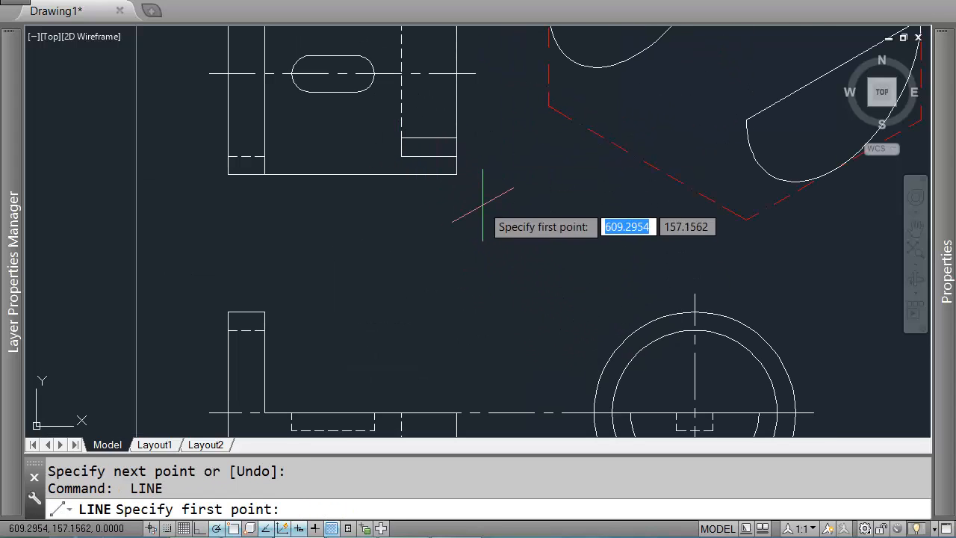
pyautogui.scroll(3, 459, 224)
pyautogui.click(462, 213)
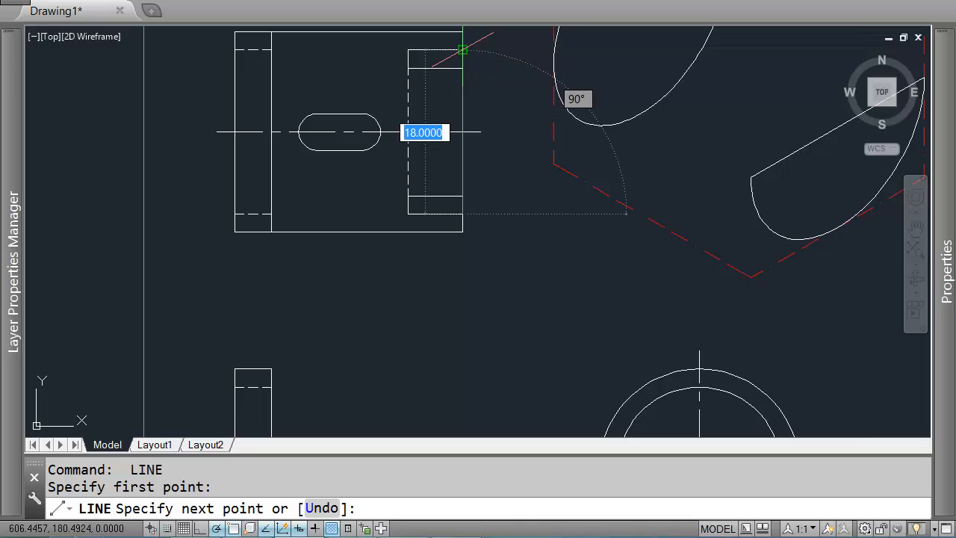
pyautogui.press('Return')
pyautogui.scroll(-3, 791, 190)
# Step: Draw an isocircle of radius 9 centred on the half-isocircle's straight edge
pyautogui.write('cl')
pyautogui.press('Return')
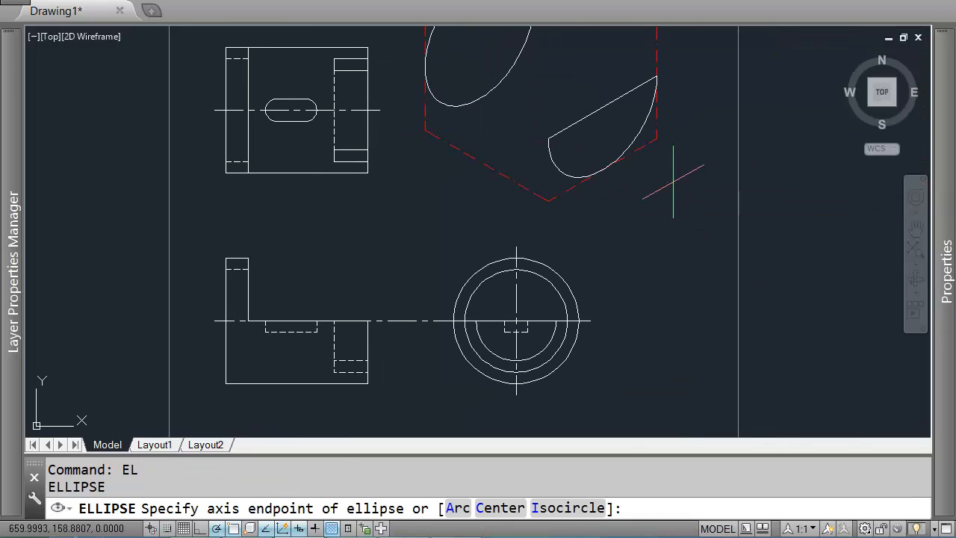
pyautogui.write('i')
pyautogui.press('Return')
pyautogui.scroll(2, 610, 108)
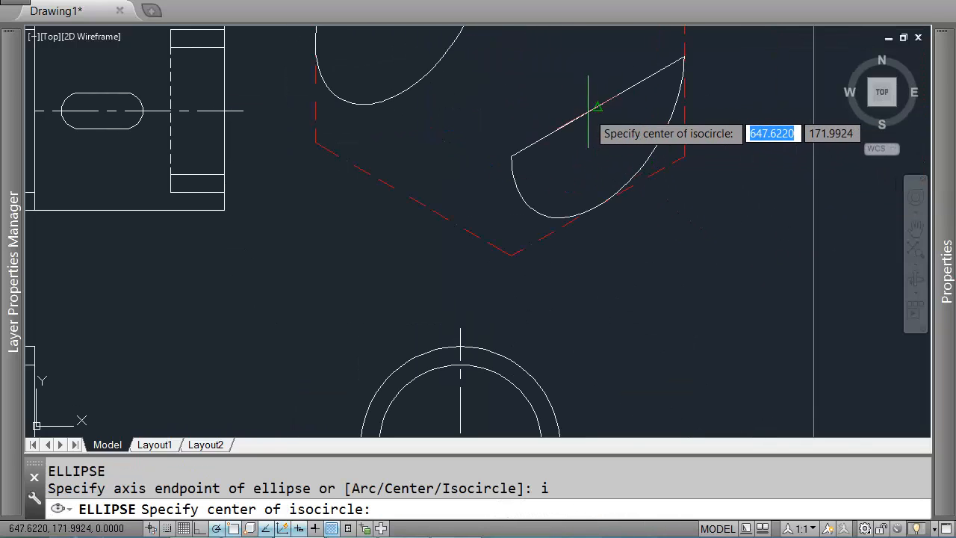
pyautogui.click(597, 106)
pyautogui.write('9')
pyautogui.press('Return')
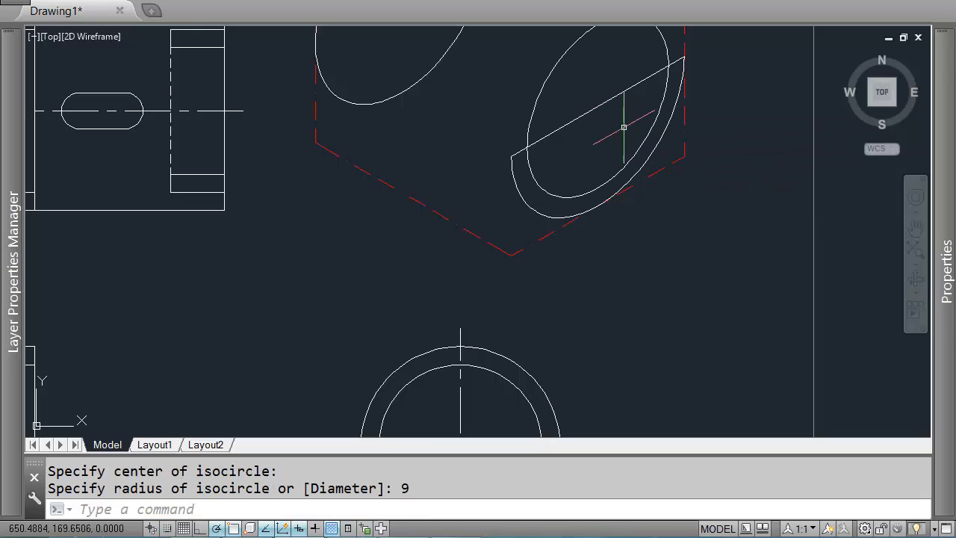
# Step: Measure the side view's inner circle by starting a line from its edge toward the centre
pyautogui.moveTo(422, 202); pyautogui.dragTo(460, 199, button='middle')
pyautogui.write('l')
pyautogui.press('Return')
pyautogui.moveTo(499, 232); pyautogui.dragTo(543, 126, button='middle')
pyautogui.scroll(2, 521, 384)
pyautogui.moveTo(520, 383); pyautogui.dragTo(509, 337, button='middle')
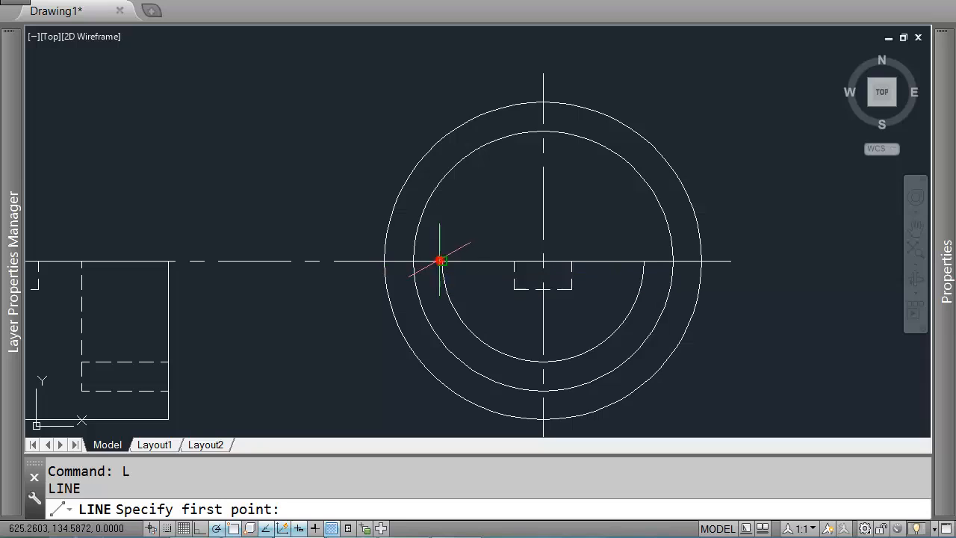
pyautogui.click(443, 261)
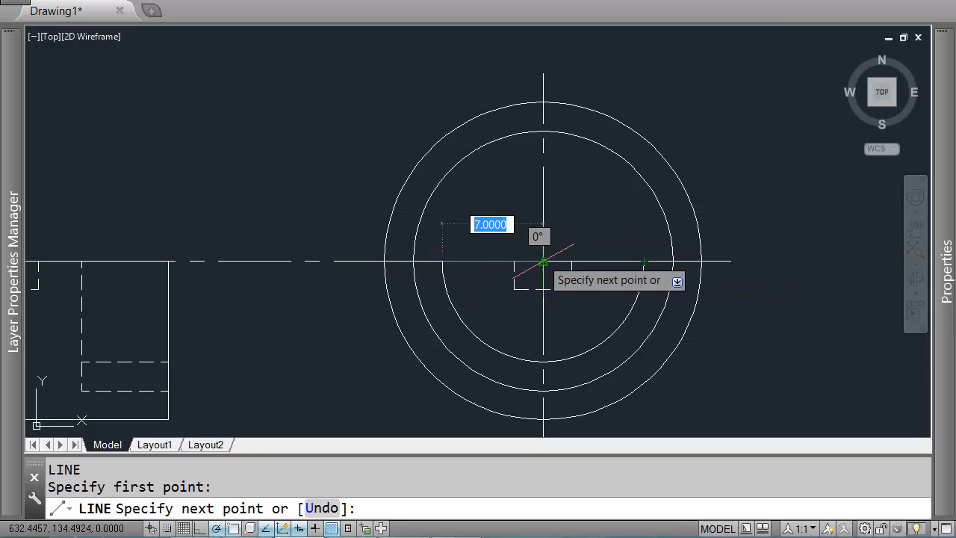
pyautogui.scroll(-2, 543, 261)
pyautogui.press('Return')
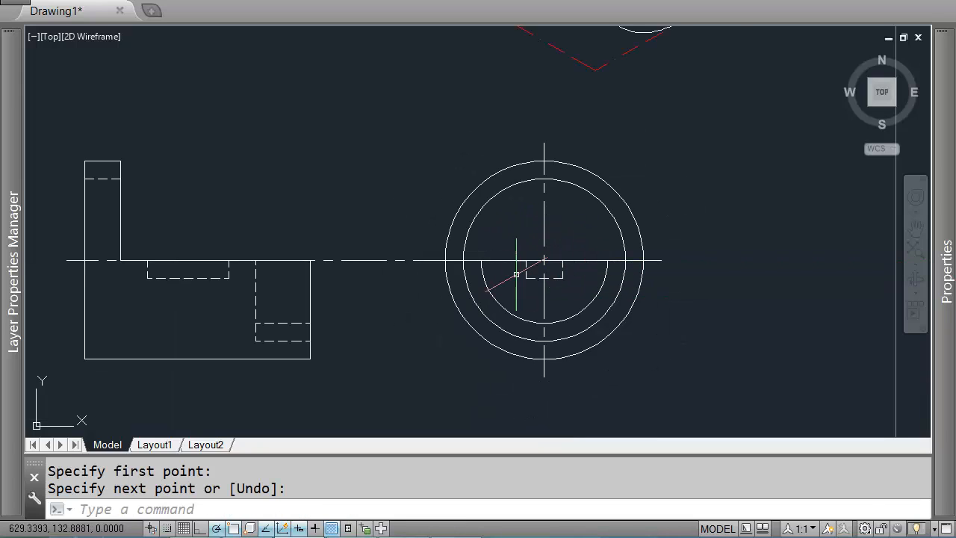
# Step: Draw an isocircle of radius 7 on the same centre as the radius-9 isocircle
pyautogui.scroll(-4, 585, 265)
pyautogui.scroll(4, 627, 135)
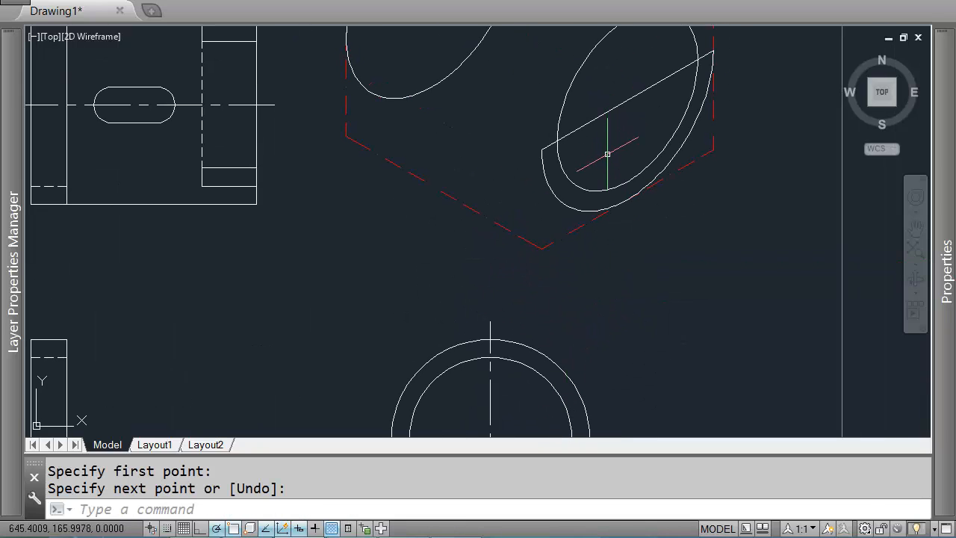
pyautogui.write('el')
pyautogui.press('Return')
pyautogui.write('i')
pyautogui.press('Return')
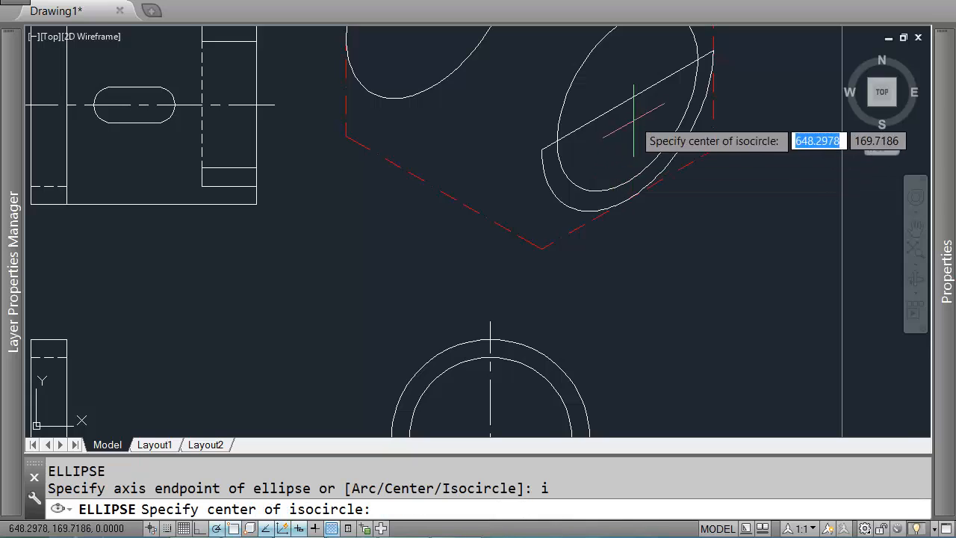
pyautogui.click(626, 108)
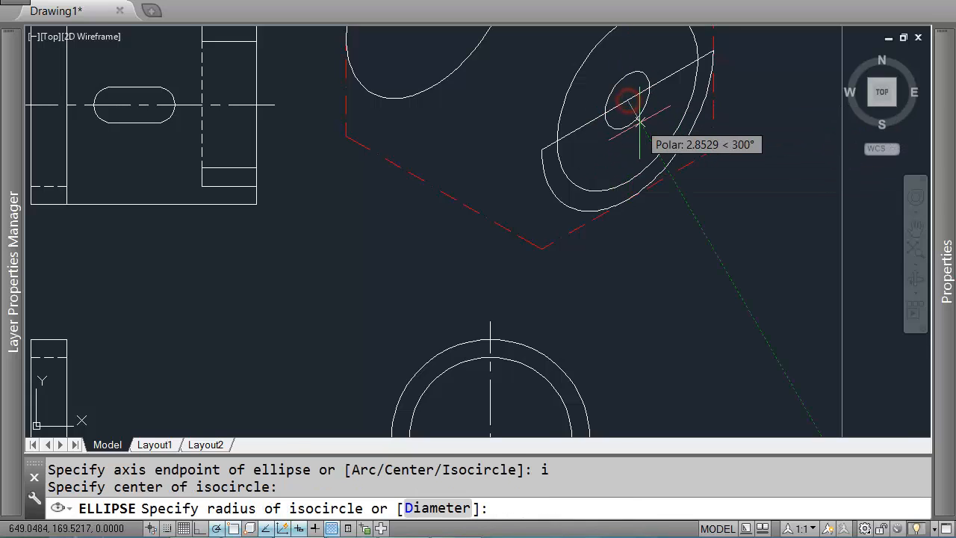
pyautogui.write('7')
pyautogui.press('Return')
# Step: Trim away the radius-7 isocircle's portion above the straight edge, leaving a half-isocircle
pyautogui.write('tr')
pyautogui.press('Return')
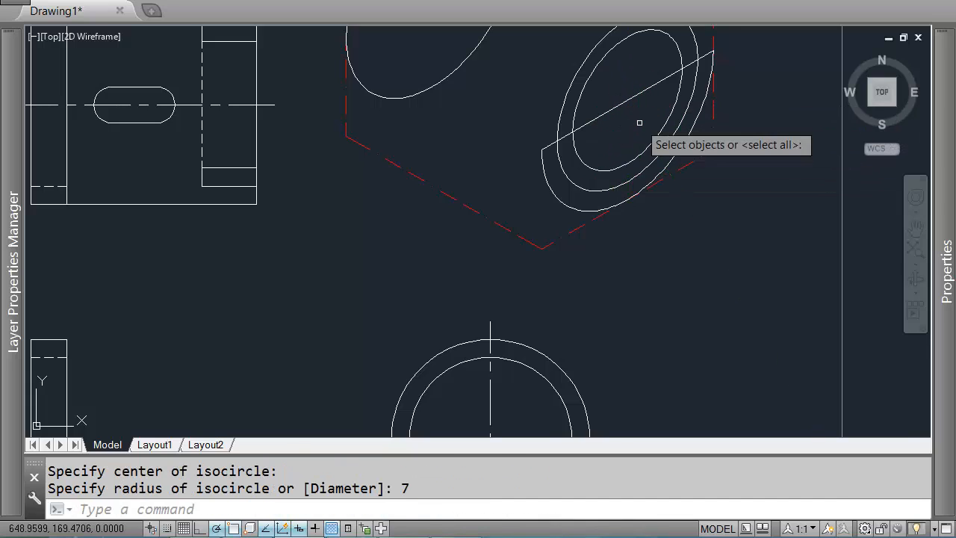
pyautogui.click(628, 121)
pyautogui.click(610, 95)
pyautogui.moveTo(684, 59); pyautogui.dragTo(697, 153, button='middle')
pyautogui.press('Return')
pyautogui.click(597, 127)
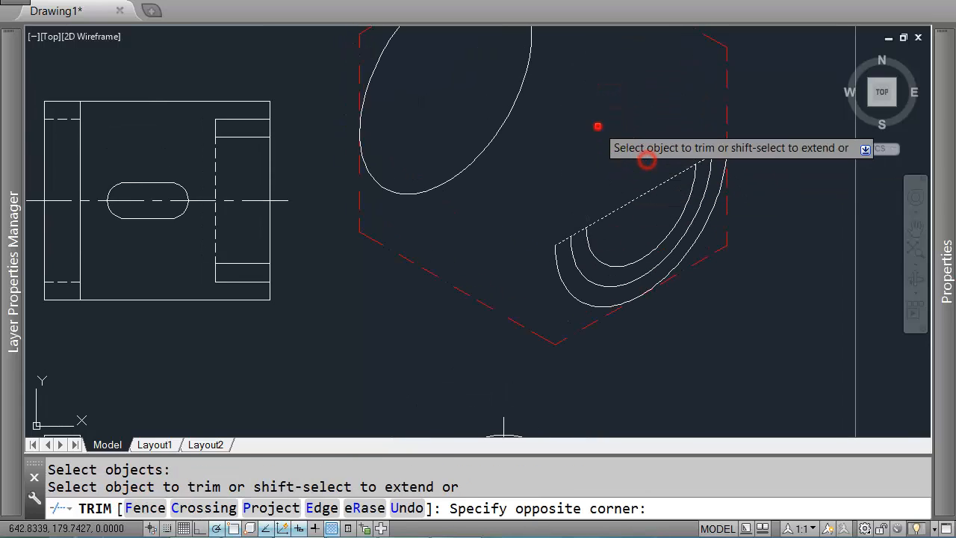
pyautogui.click(539, 210)
pyautogui.scroll(-2, 679, 291)
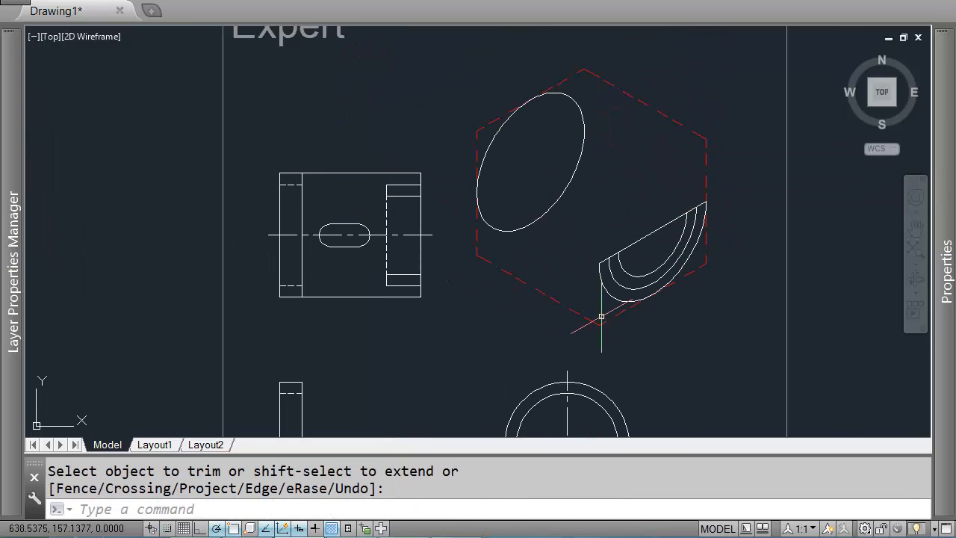
# Step: Copy the half-isocircle arcs and their straight edge 6 units along the 150° isometric direction
pyautogui.moveTo(601, 319); pyautogui.dragTo(650, 237, button='middle')
pyautogui.scroll(2, 707, 205)
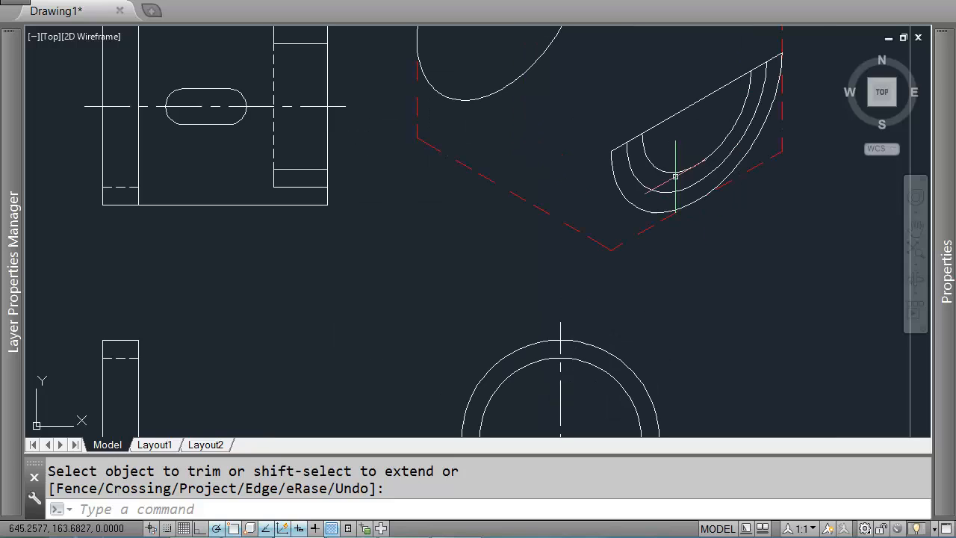
pyautogui.click(679, 145)
pyautogui.click(628, 185)
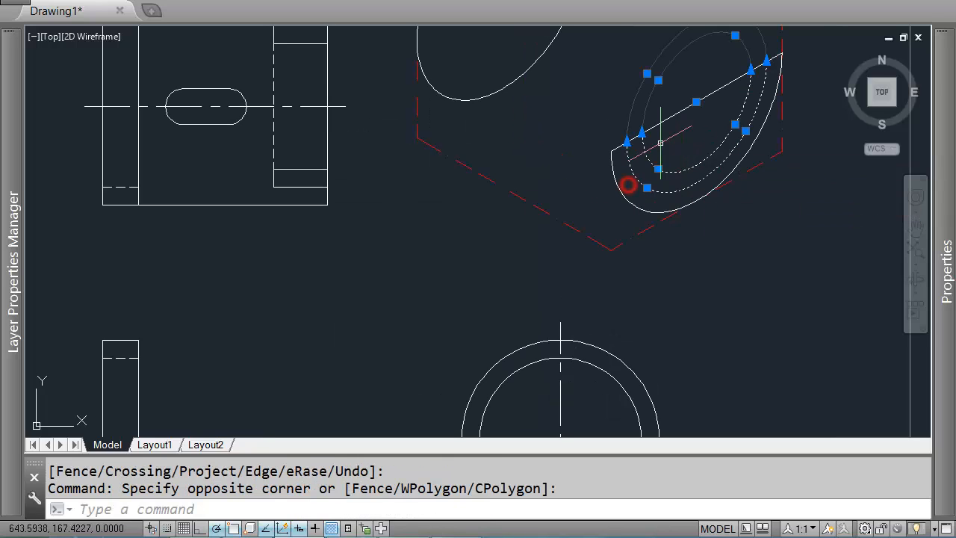
pyautogui.scroll(-2, 692, 149)
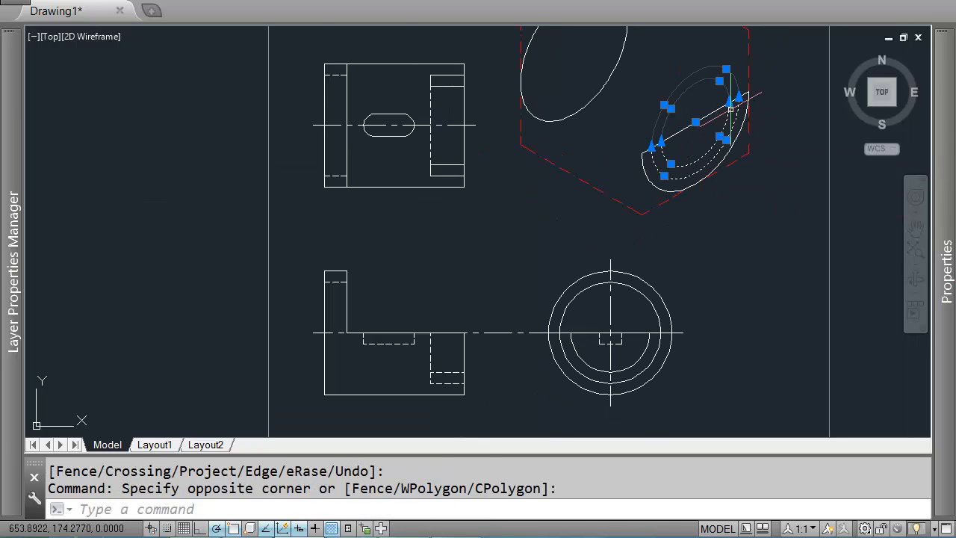
pyautogui.scroll(2, 714, 107)
pyautogui.moveTo(335, 191); pyautogui.dragTo(432, 176, button='middle')
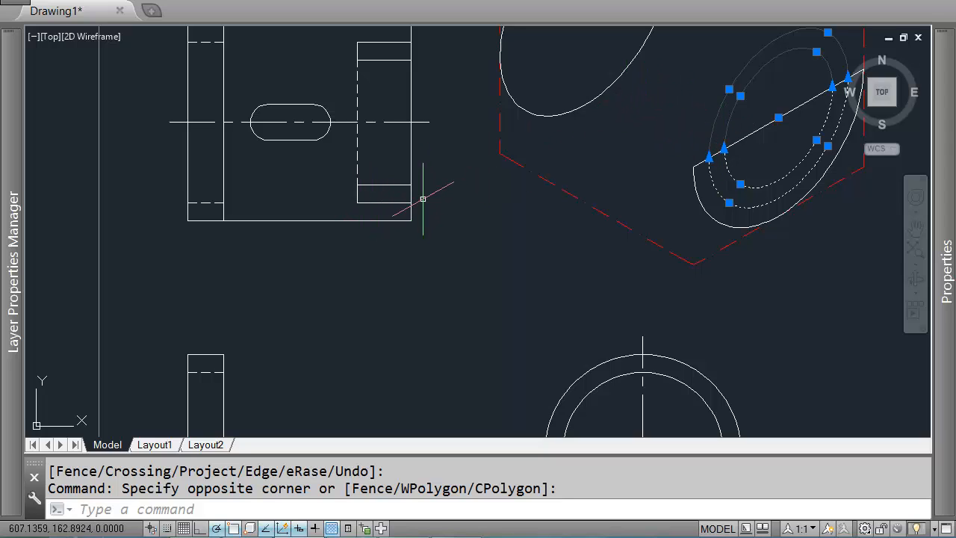
pyautogui.write('co')
pyautogui.press('Return')
pyautogui.click(647, 187)
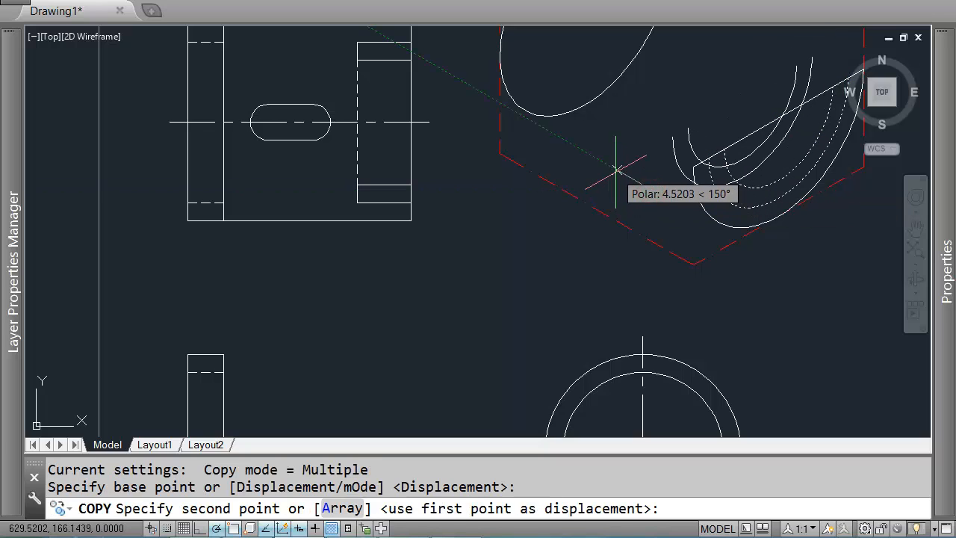
pyautogui.write('6')
pyautogui.press('Return')
pyautogui.press('Escape')
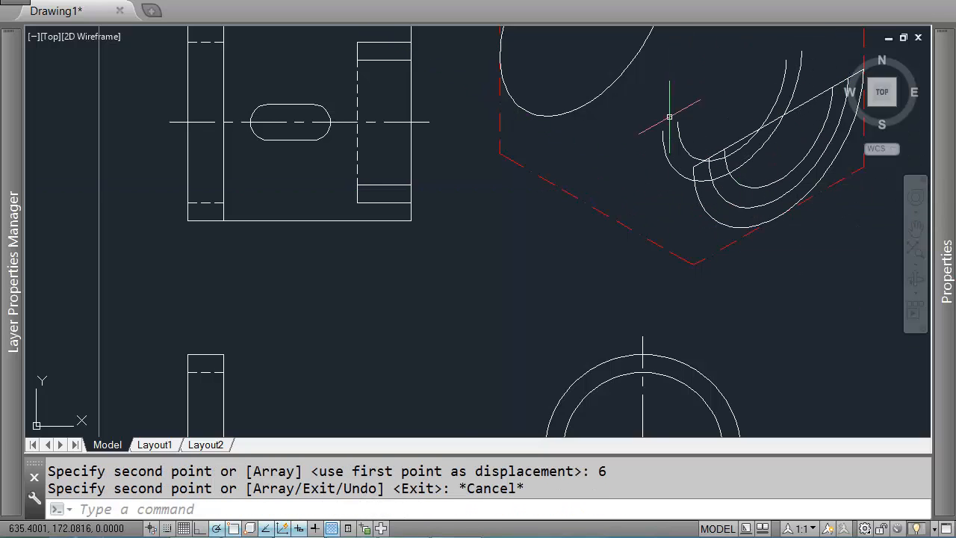
pyautogui.moveTo(668, 118); pyautogui.dragTo(574, 131, button='middle')
pyautogui.write('tr')
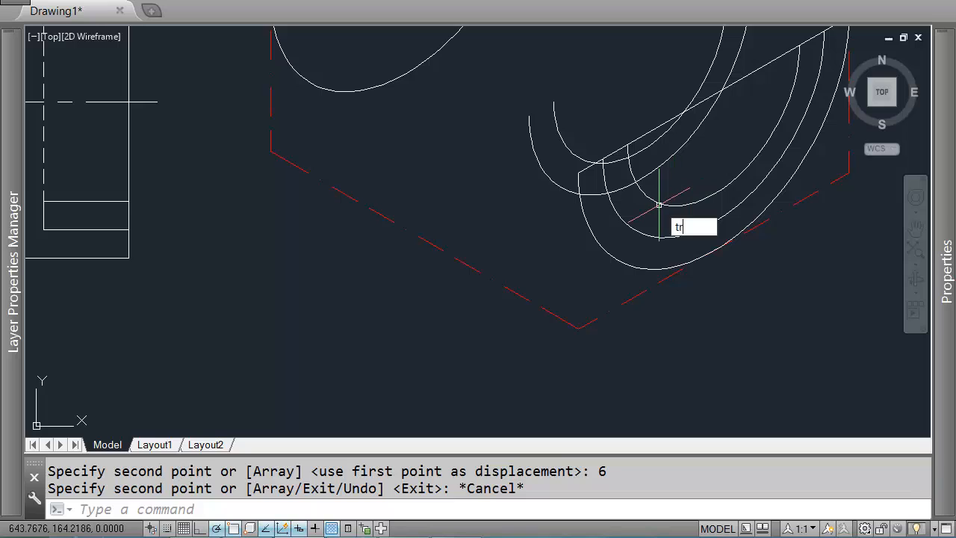
pyautogui.press('Return')
pyautogui.scroll(-2, 719, 215)
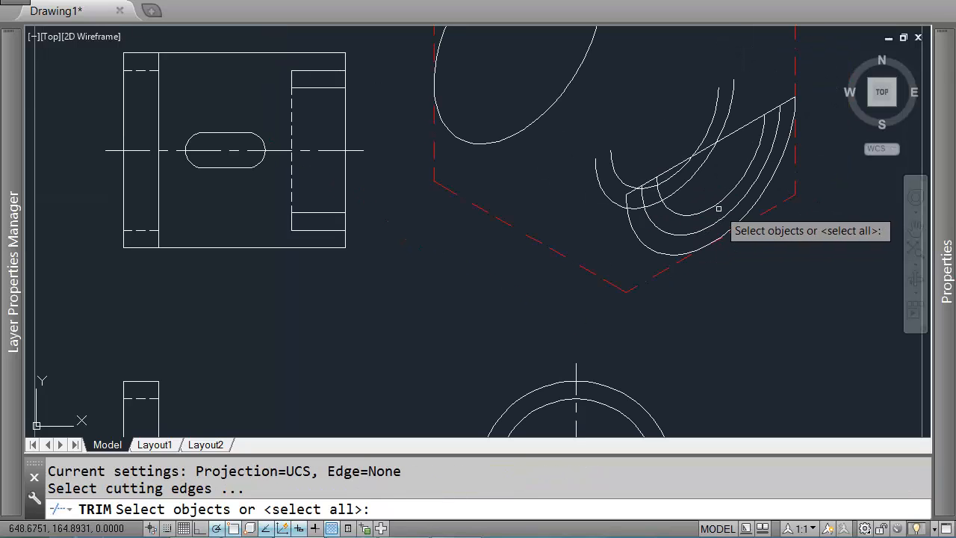
pyautogui.press('Escape')
# Step: Examine the front, side and top views to check the depth of the semicircular cut
pyautogui.scroll(-2, 573, 270)
pyautogui.moveTo(573, 270)
pyautogui.mouseDown(button='middle')
pyautogui.moveTo(586, 177)
pyautogui.moveTo(510, 162)
pyautogui.moveTo(493, 198)
pyautogui.mouseUp(button='middle')
pyautogui.scroll(2, 456, 134)
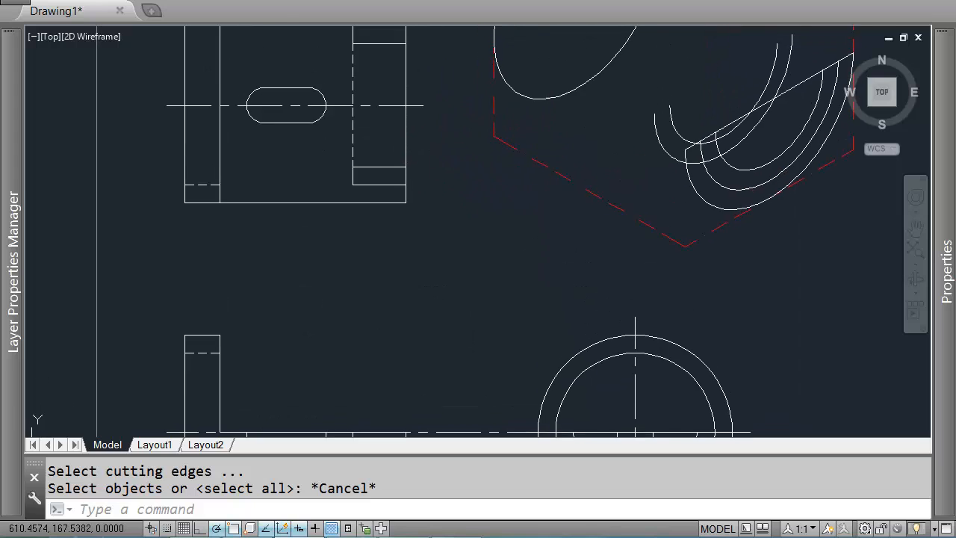
pyautogui.scroll(-2, 451, 134)
pyautogui.scroll(-1, 452, 134)
pyautogui.scroll(3, 473, 290)
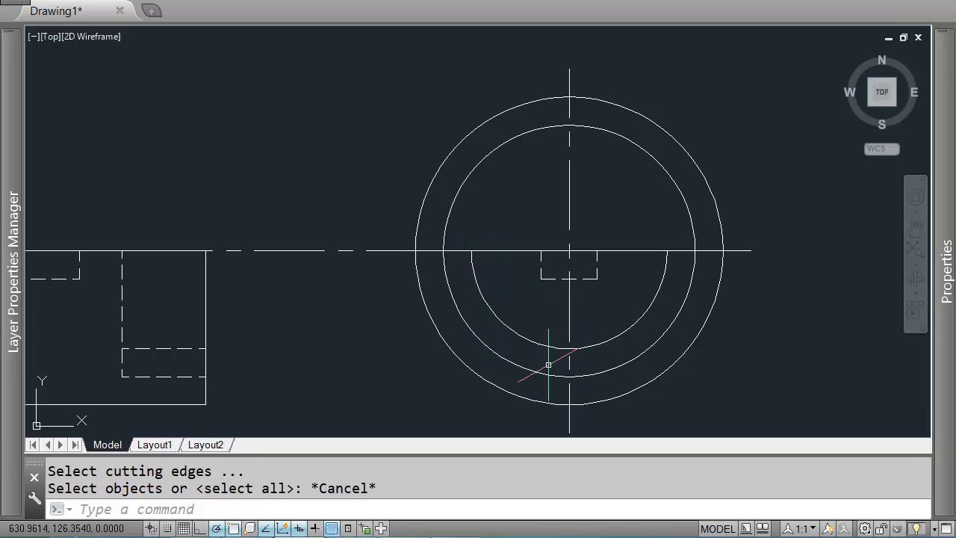
pyautogui.scroll(-2, 469, 303)
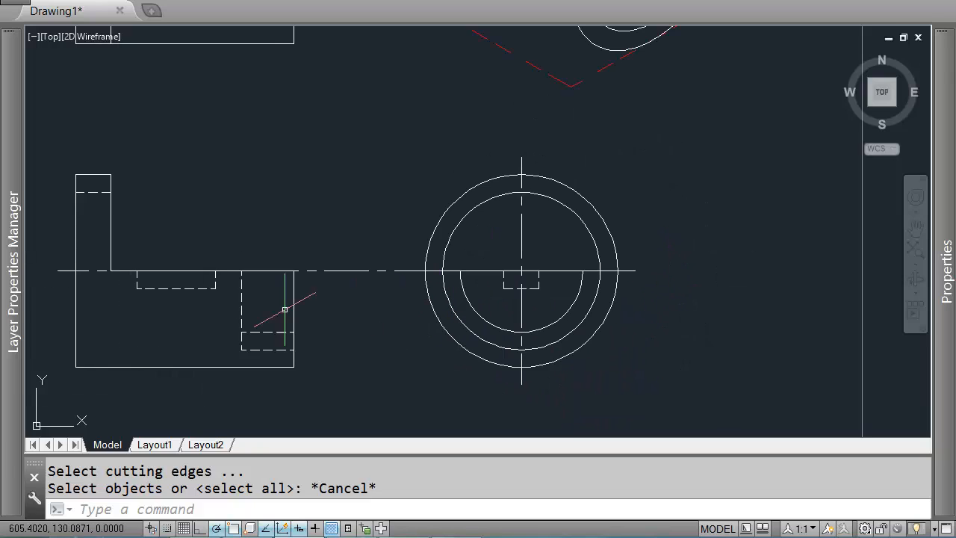
pyautogui.scroll(2, 398, 314)
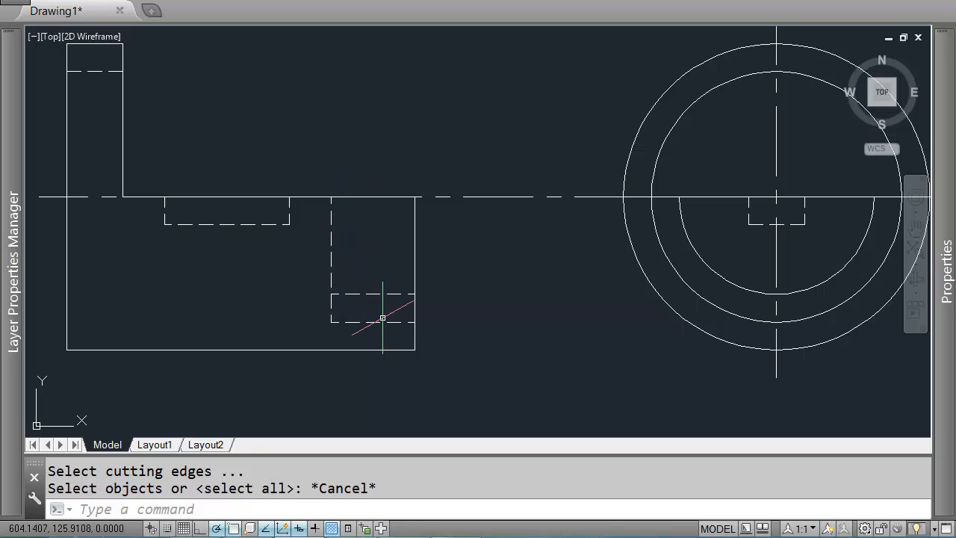
pyautogui.moveTo(404, 114); pyautogui.dragTo(435, 393, button='middle')
pyautogui.scroll(-2, 436, 393)
pyautogui.moveTo(436, 162); pyautogui.dragTo(432, 252, button='middle')
pyautogui.scroll(2, 431, 252)
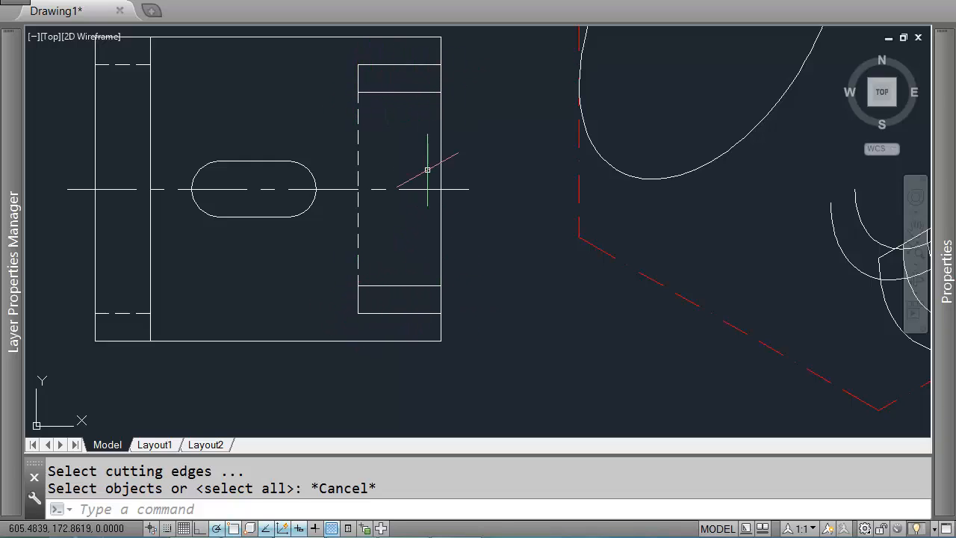
pyautogui.scroll(-2, 396, 120)
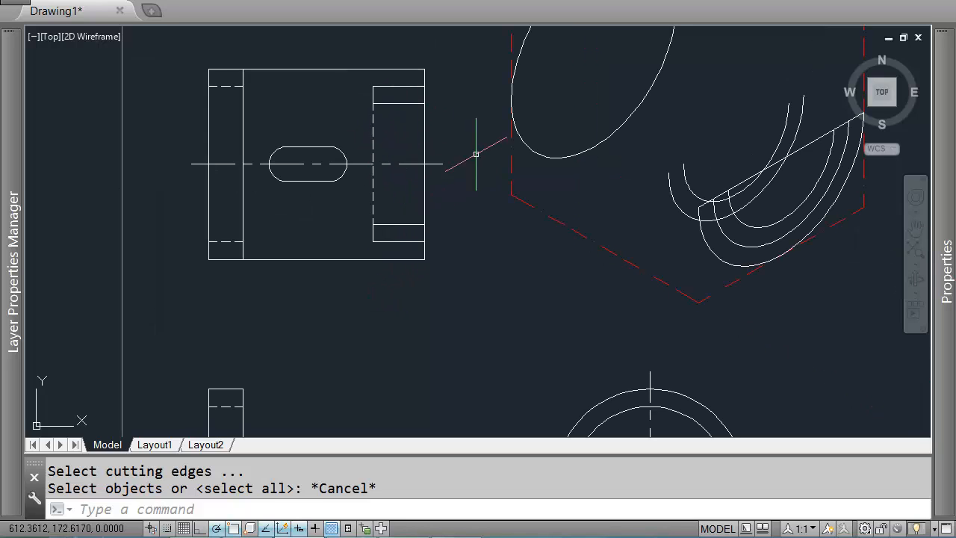
pyautogui.moveTo(484, 163); pyautogui.dragTo(388, 213, button='middle')
pyautogui.moveTo(661, 273); pyautogui.dragTo(588, 258, button='middle')
# Step: Trim the overlapping segments of the copied arcs where they cross the original half-isocircles
pyautogui.scroll(2, 562, 234)
pyautogui.write('tr')
pyautogui.press('Return')
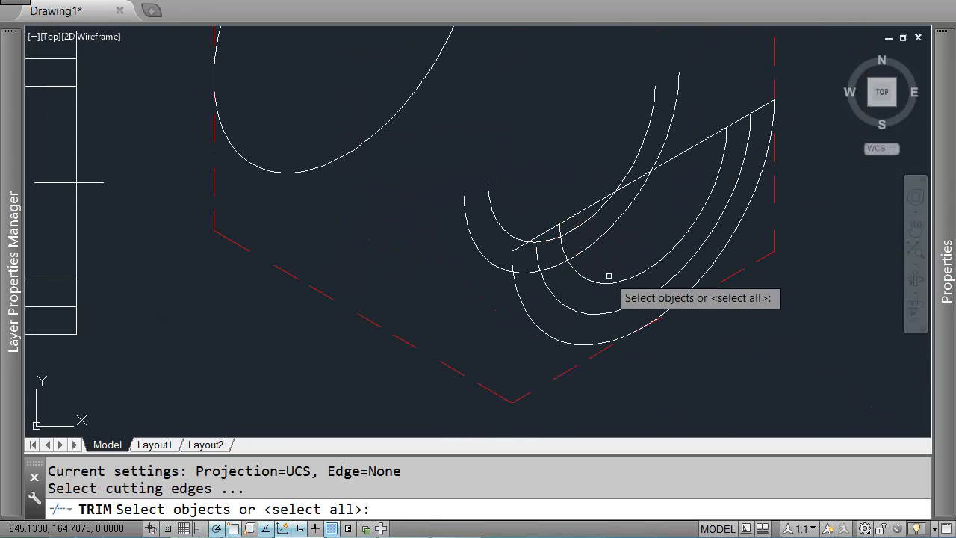
pyautogui.click(630, 267)
pyautogui.click(613, 318)
pyautogui.press('Return')
pyautogui.scroll(2, 545, 230)
pyautogui.click(545, 230)
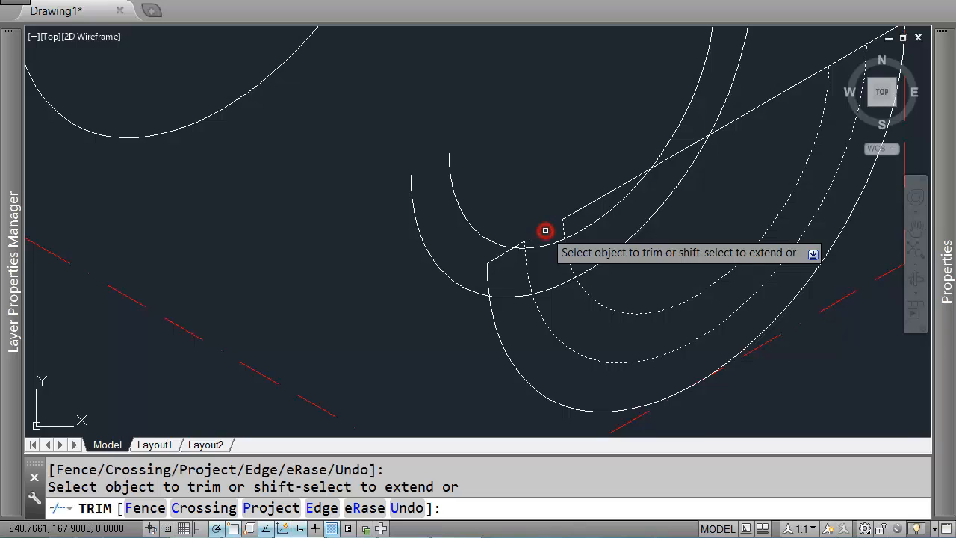
pyautogui.scroll(-2, 545, 230)
pyautogui.click(730, 121)
pyautogui.press('Return')
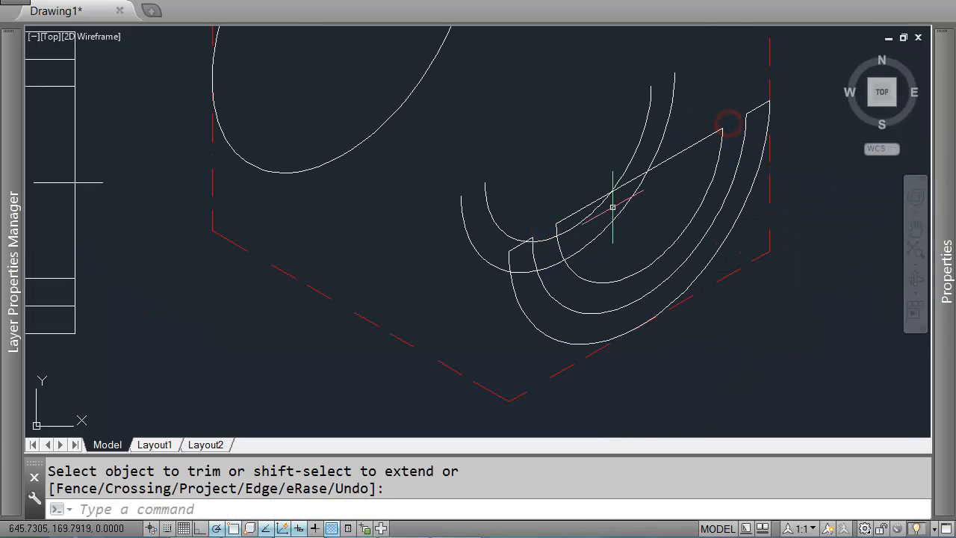
# Step: Select the original and copied arcs in turn to inspect which curves remain
pyautogui.click(628, 286)
pyautogui.click(594, 263)
pyautogui.click(664, 166)
pyautogui.click(665, 150)
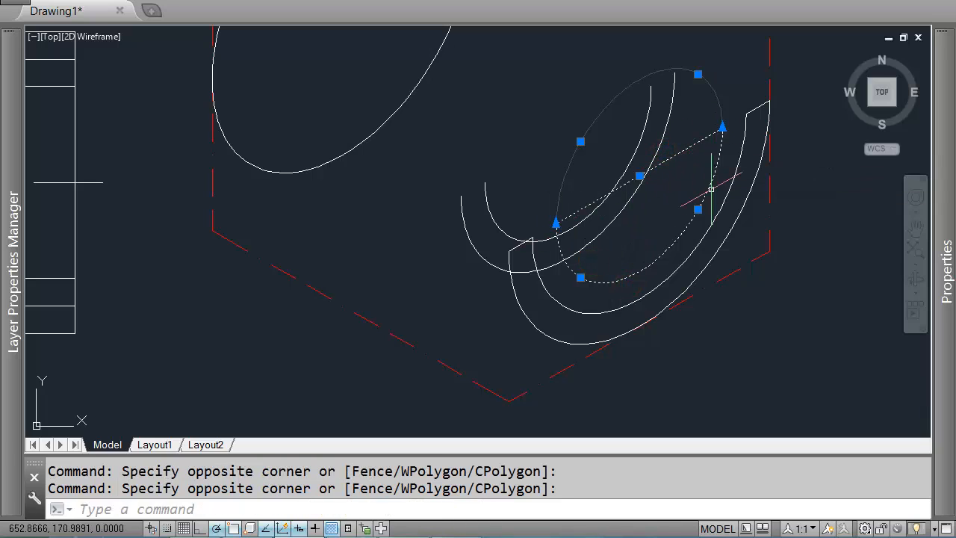
pyautogui.press('Escape')
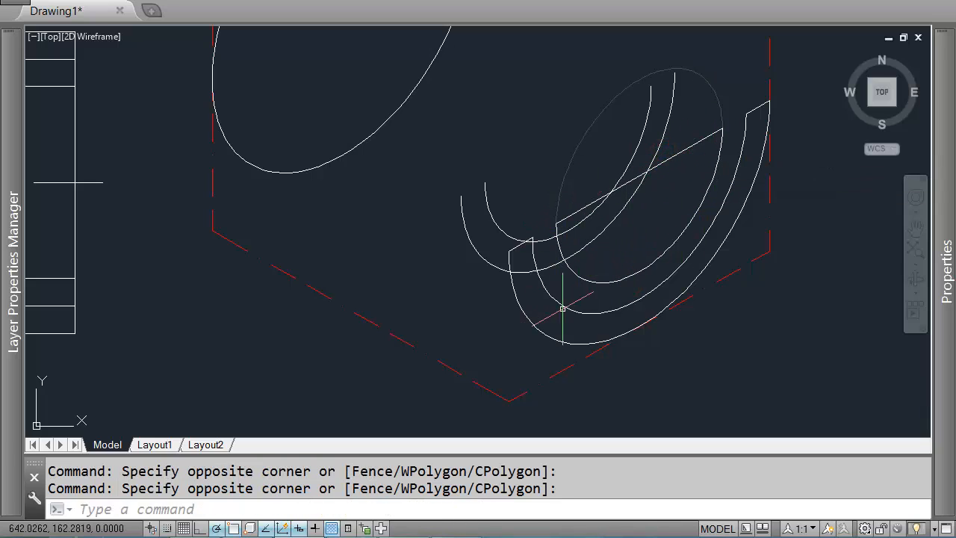
pyautogui.click(579, 301)
pyautogui.click(536, 335)
pyautogui.click(521, 242)
pyautogui.press('Escape')
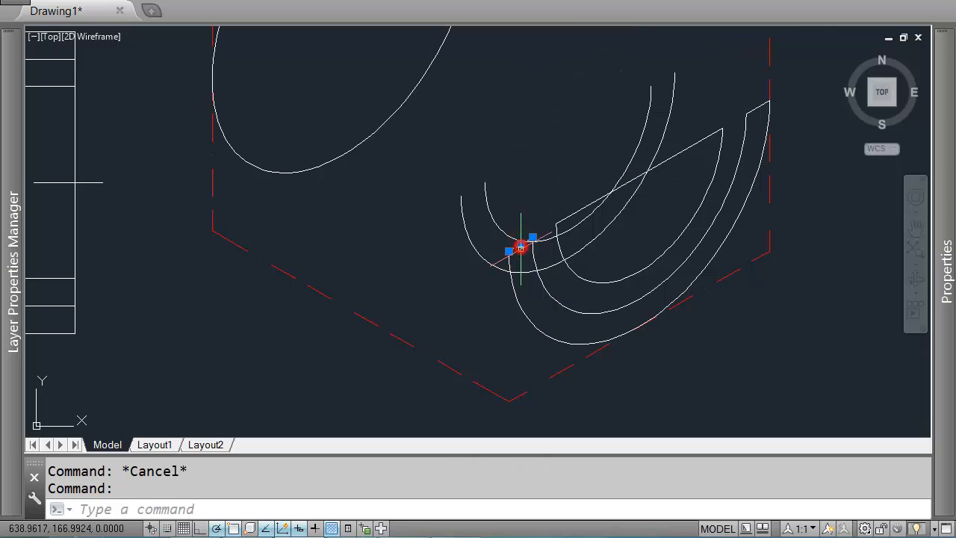
pyautogui.click(544, 256)
pyautogui.click(527, 261)
pyautogui.click(528, 299)
pyautogui.click(514, 314)
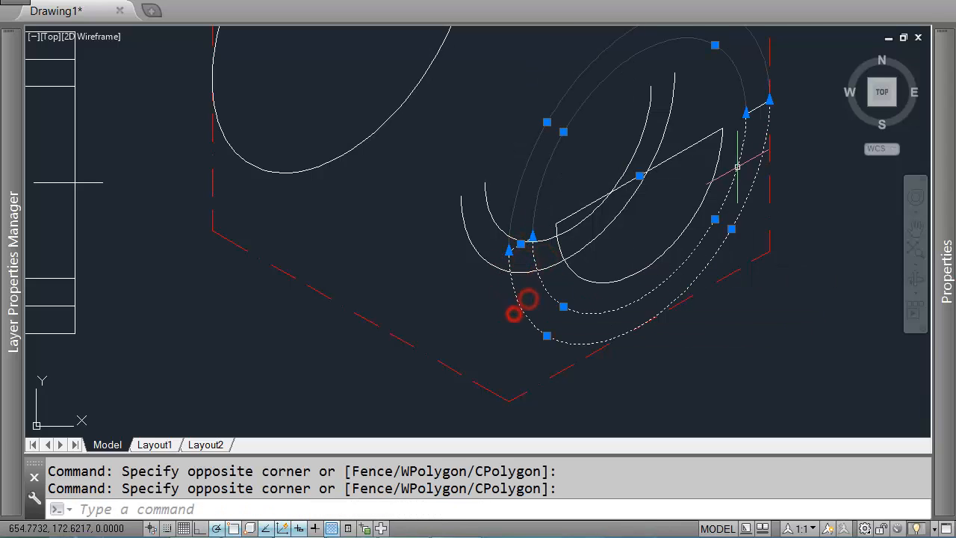
pyautogui.click(752, 106)
pyautogui.click(764, 145)
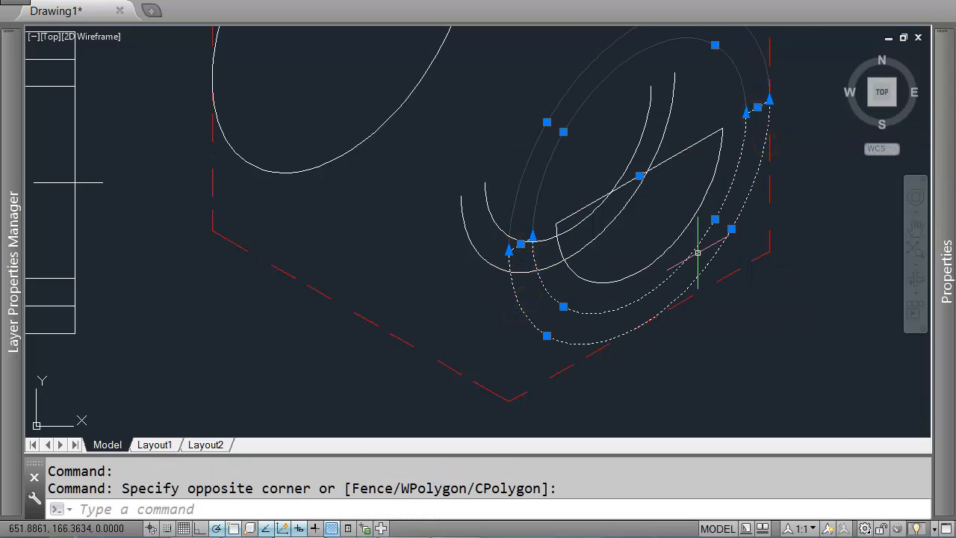
pyautogui.press('Escape')
pyautogui.moveTo(631, 168); pyautogui.dragTo(663, 182, button='middle')
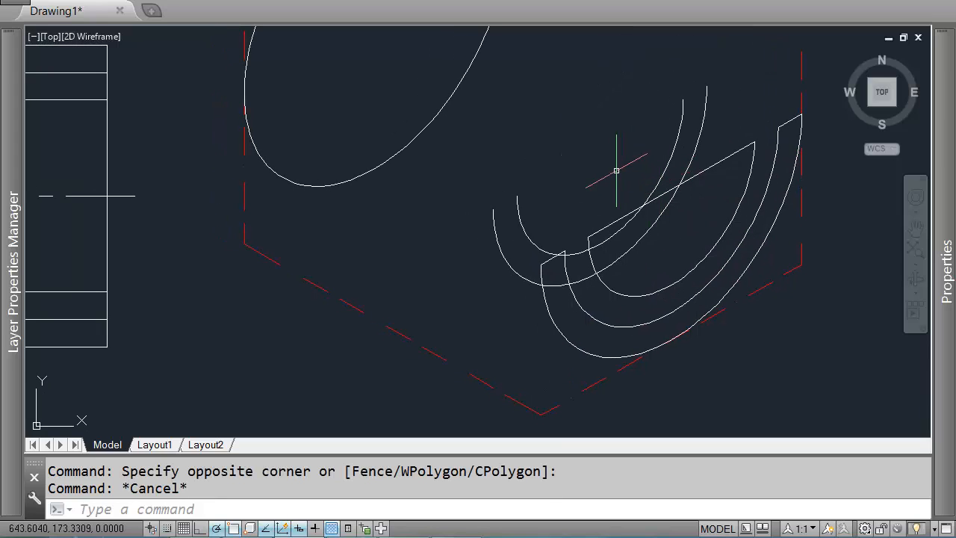
# Step: Draw two 6-unit lines at 150° joining the lower ends of the original and copied arcs
pyautogui.write('L')
pyautogui.press('Return')
pyautogui.scroll(2, 590, 234)
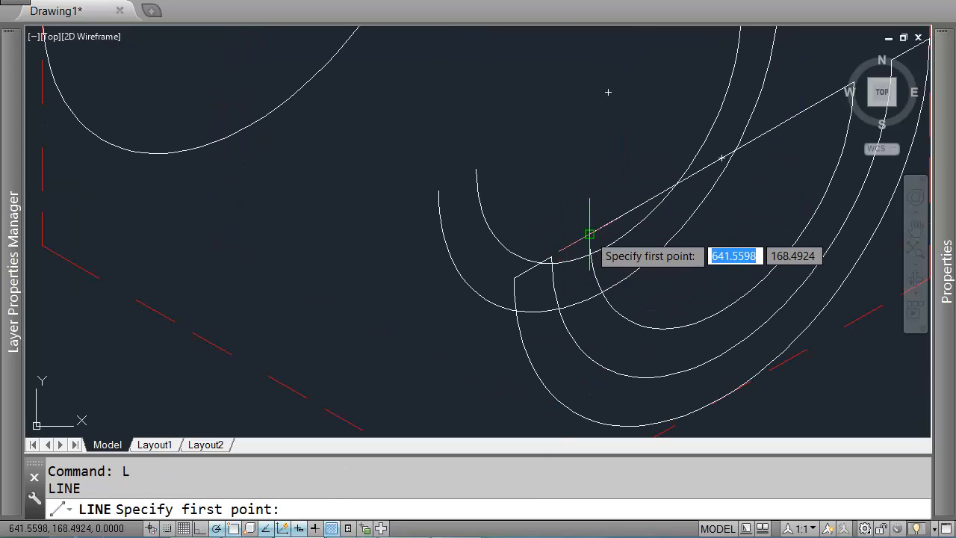
pyautogui.click(590, 235)
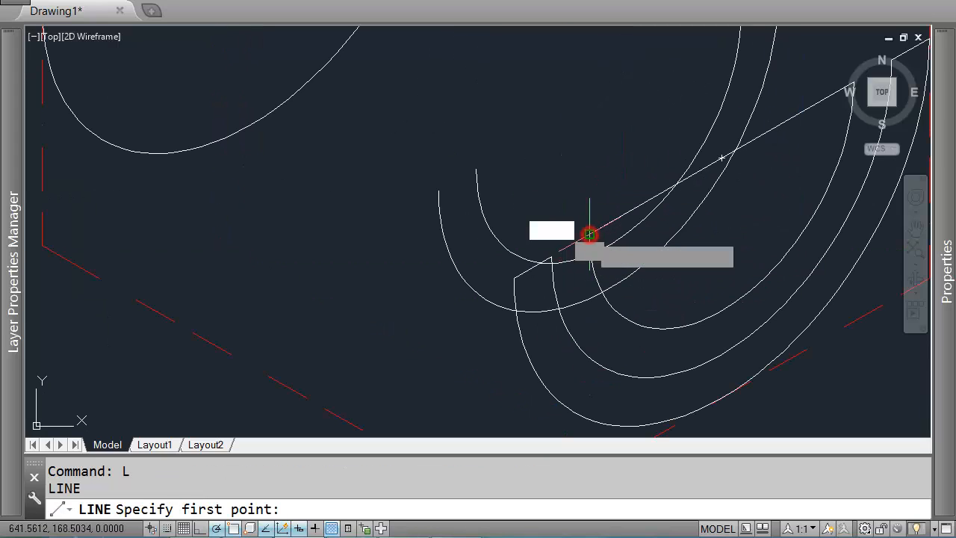
pyautogui.click(475, 169)
pyautogui.press('Return')
pyautogui.press('Return')
pyautogui.click(553, 256)
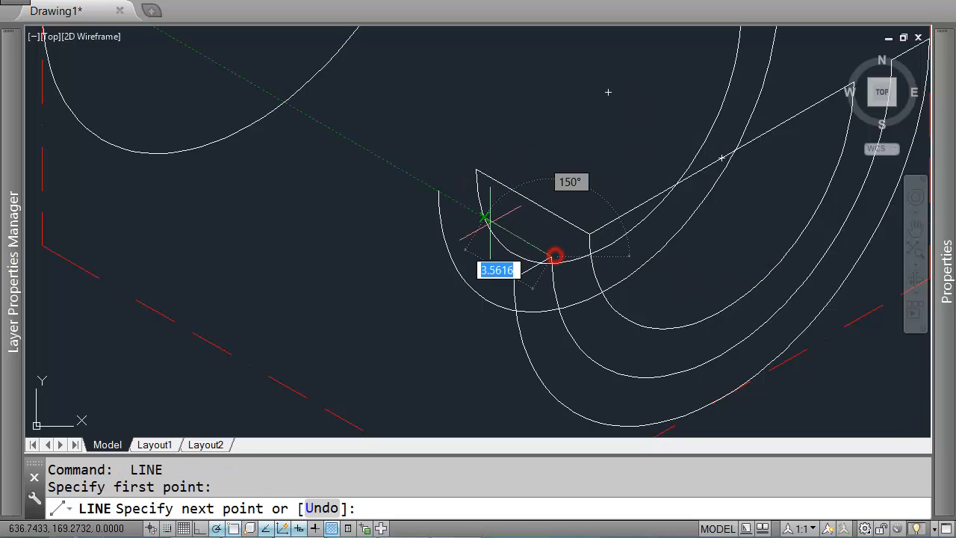
pyautogui.click(436, 195)
pyautogui.press('Return')
# Step: Draw connecting lines joining the upper ends of the original and copied arcs
pyautogui.scroll(-2, 456, 199)
pyautogui.moveTo(694, 134); pyautogui.dragTo(611, 189, button='middle')
pyautogui.scroll(2, 610, 191)
pyautogui.press('Return')
pyautogui.click(633, 181)
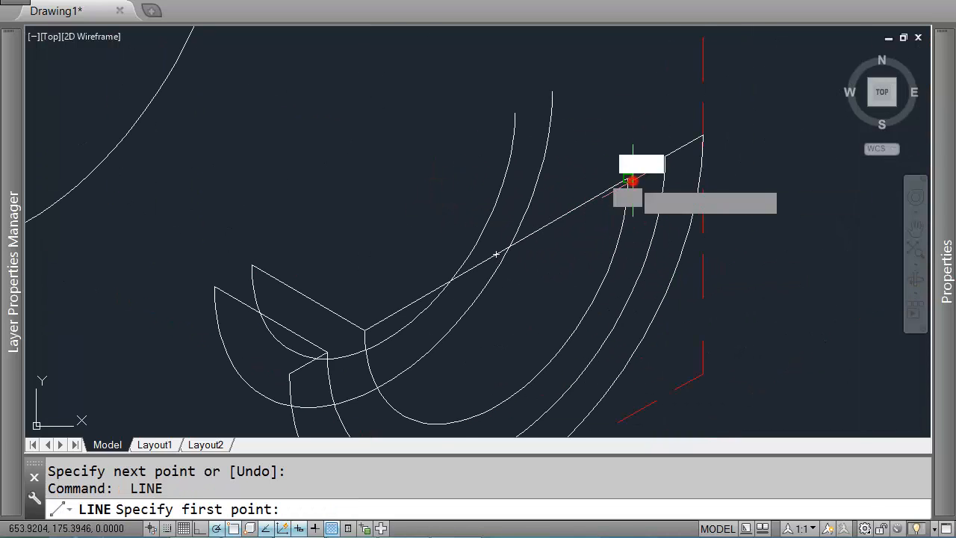
pyautogui.click(516, 114)
pyautogui.press('Return')
pyautogui.press('Return')
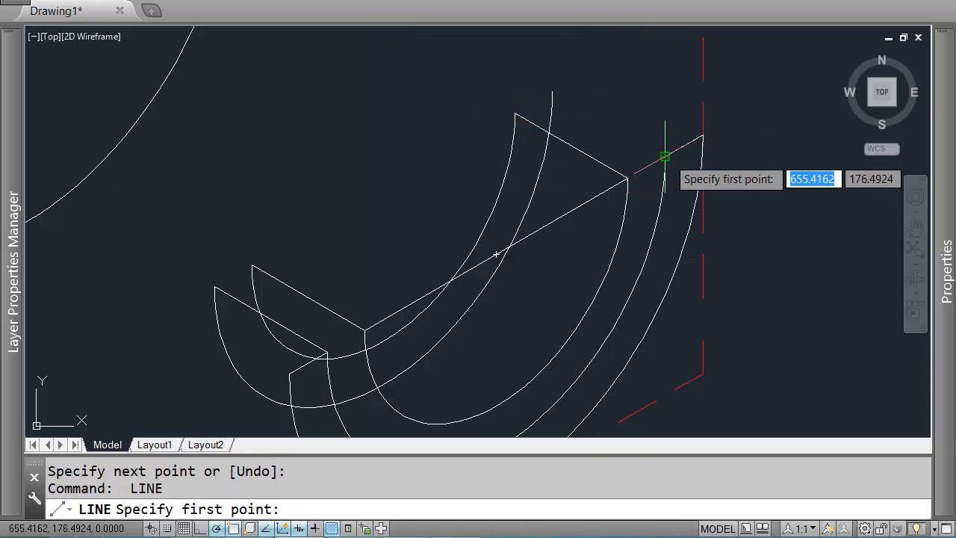
pyautogui.click(665, 157)
pyautogui.click(552, 91)
pyautogui.press('Return')
pyautogui.scroll(-3, 553, 91)
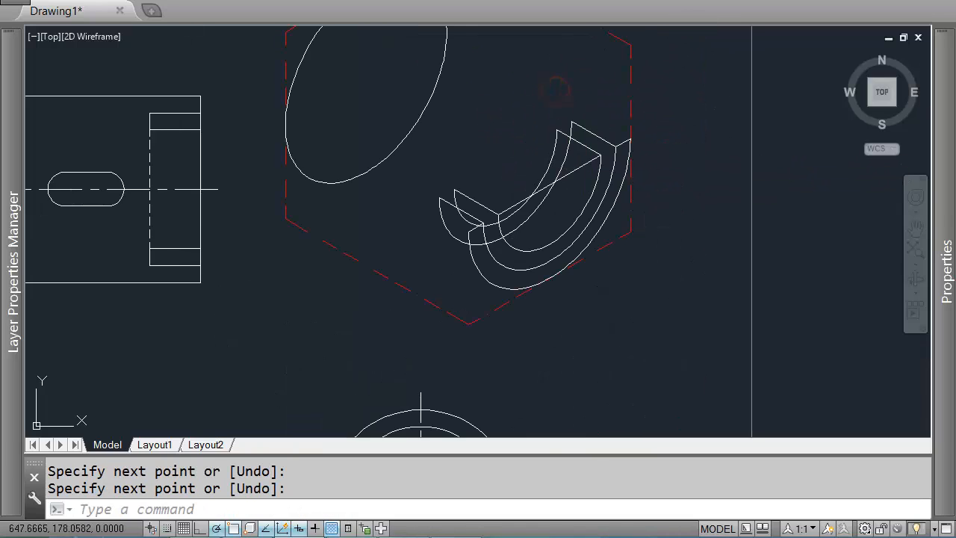
pyautogui.moveTo(629, 141); pyautogui.dragTo(716, 172, button='middle')
pyautogui.press('Return')
pyautogui.click(717, 170)
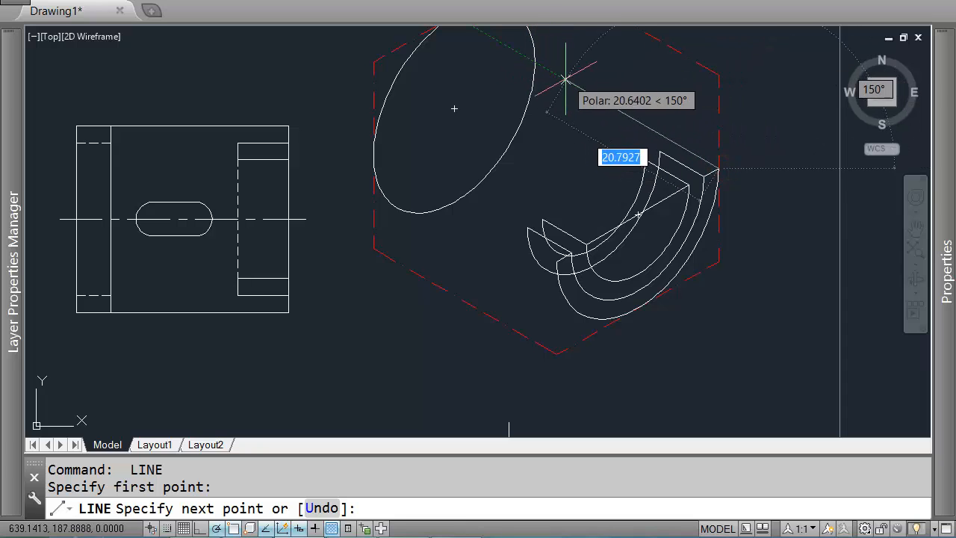
pyautogui.press('Return')
pyautogui.press('Return')
pyautogui.scroll(2, 569, 269)
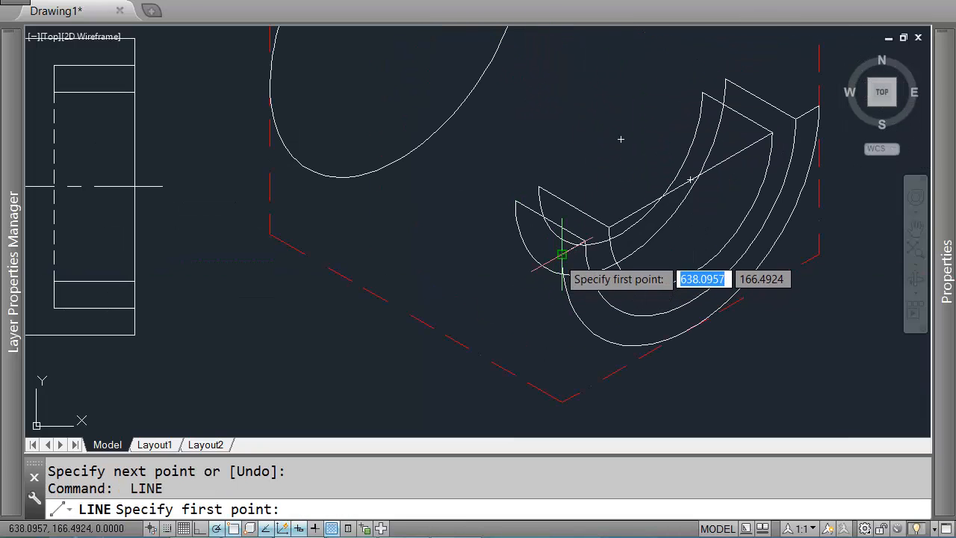
pyautogui.click(562, 254)
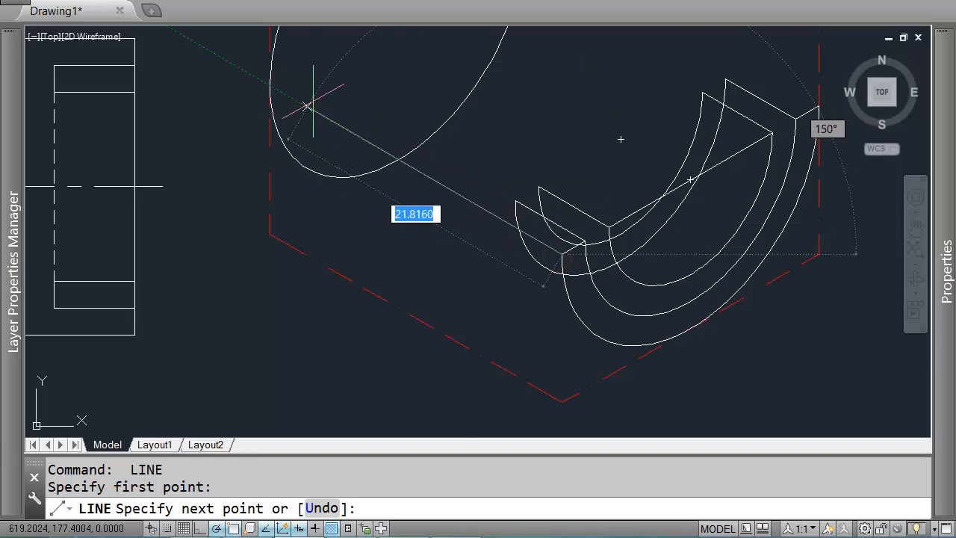
pyautogui.press('Escape')
pyautogui.scroll(-4, 438, 122)
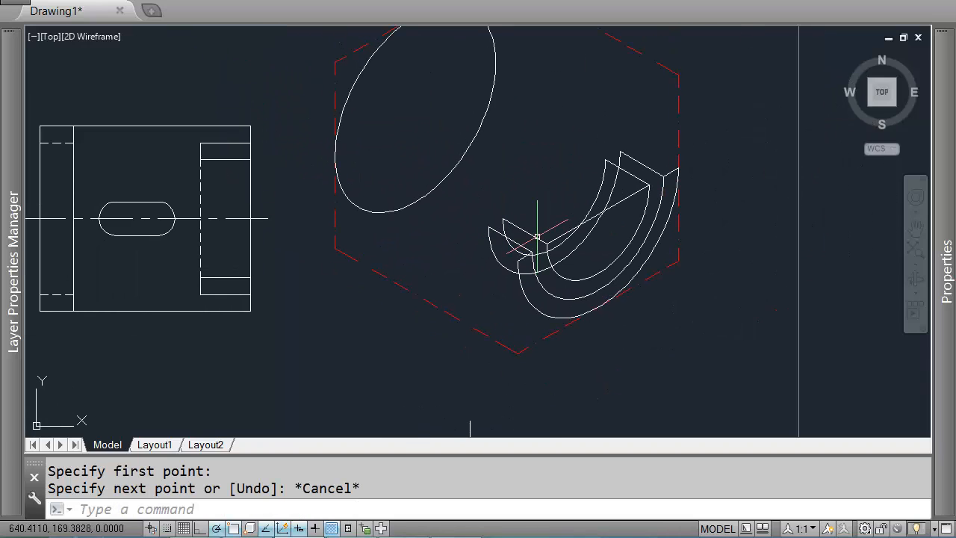
pyautogui.scroll(2, 598, 311)
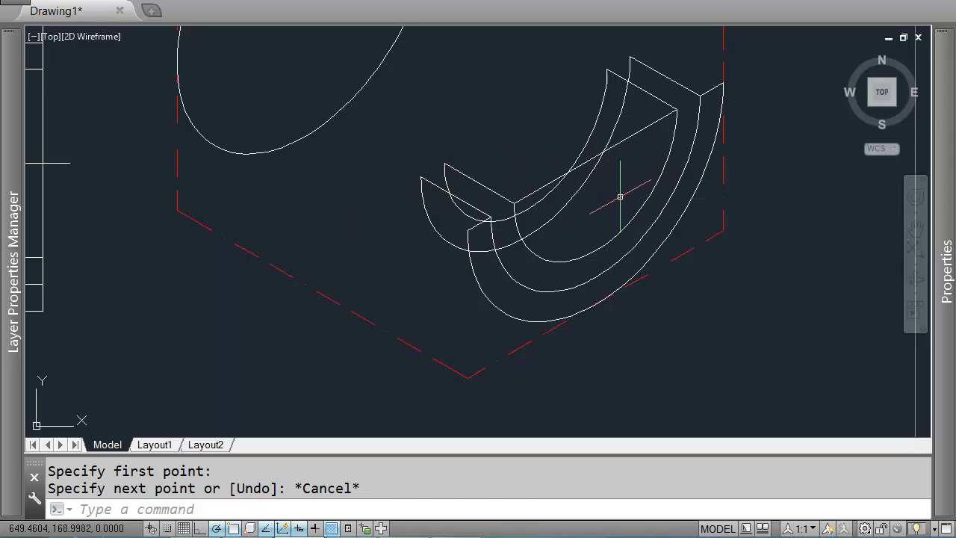
# Step: Trim the leftover segments of the small front arcs beyond the connecting lines at the lower arc ends
pyautogui.moveTo(593, 232); pyautogui.dragTo(616, 230, button='middle')
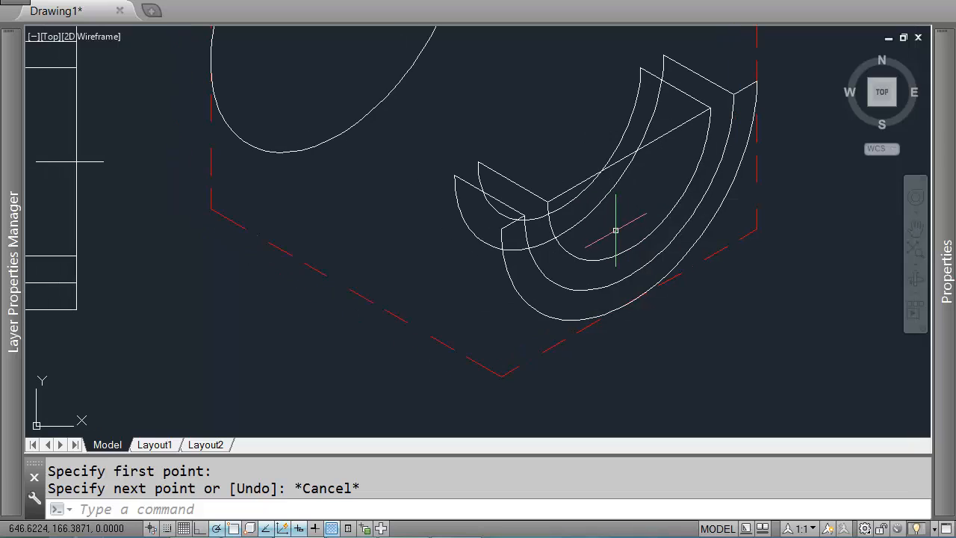
pyautogui.click(554, 271)
pyautogui.click(520, 282)
pyautogui.click(514, 202)
pyautogui.click(505, 200)
pyautogui.click(508, 210)
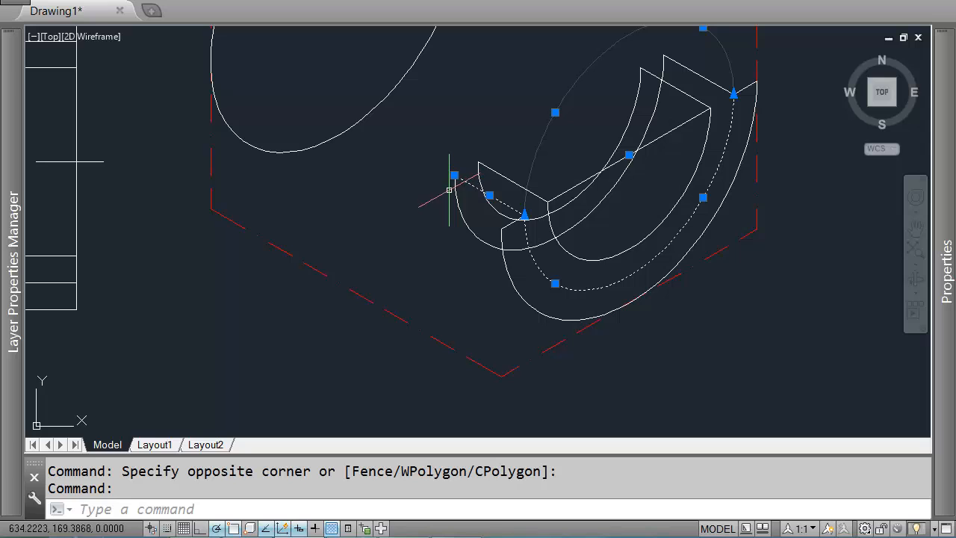
pyautogui.press('Escape')
pyautogui.write('tr')
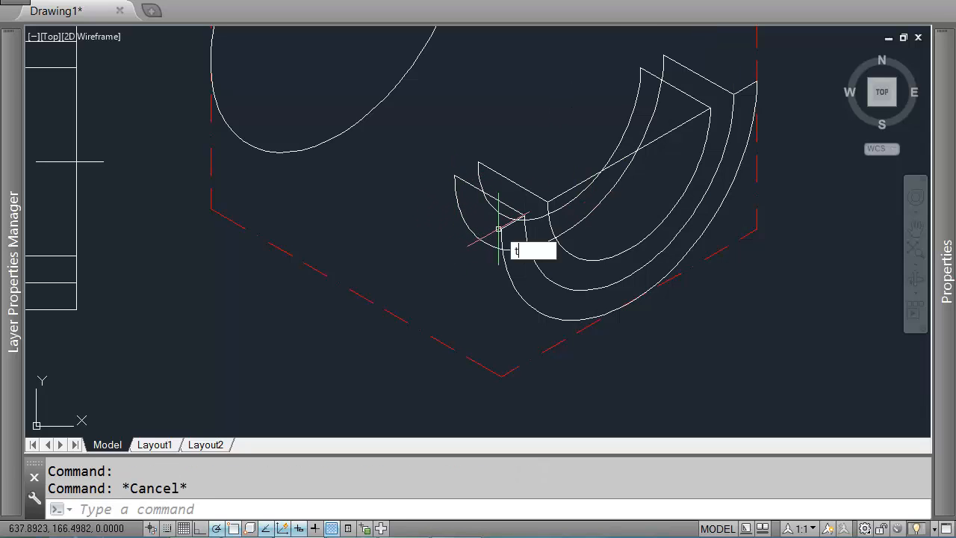
pyautogui.press('Return')
pyautogui.click(523, 215)
pyautogui.click(521, 228)
pyautogui.press('Return')
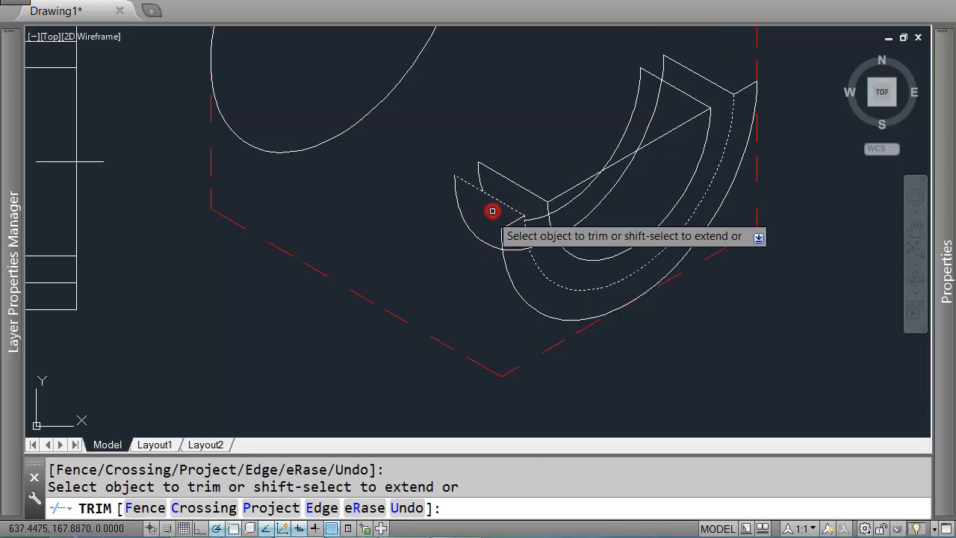
pyautogui.click(491, 213)
pyautogui.click(465, 246)
pyautogui.press('Return')
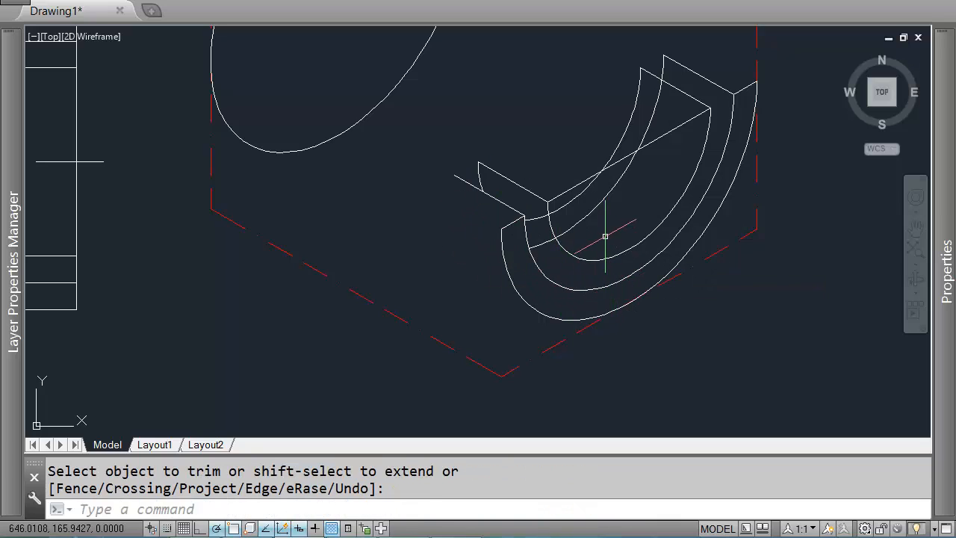
# Step: Draw a line from the midpoint of the long diagonal line down to the inner arc
pyautogui.moveTo(676, 170); pyautogui.dragTo(618, 198, button='middle')
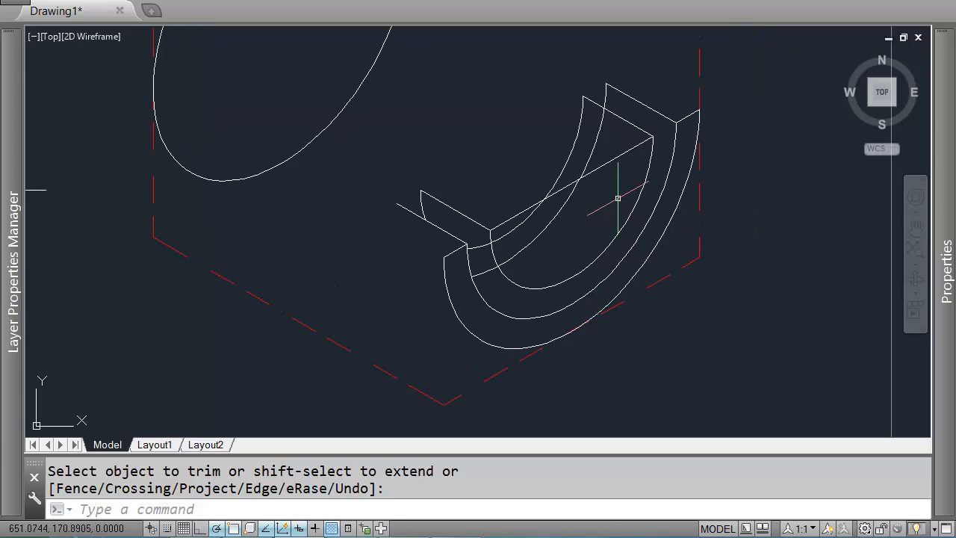
pyautogui.moveTo(577, 252); pyautogui.dragTo(589, 235, button='middle')
pyautogui.write('l')
pyautogui.press('Return')
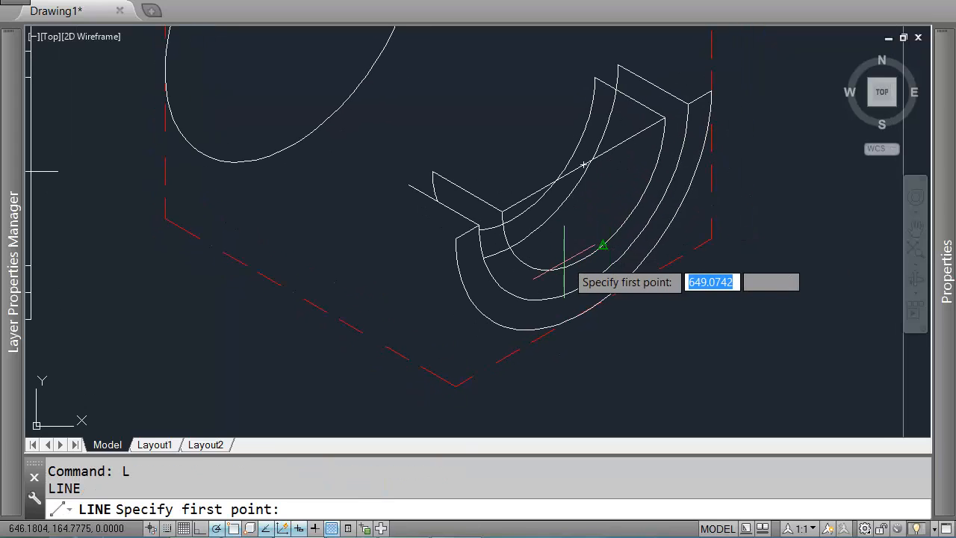
pyautogui.scroll(-2, 583, 168)
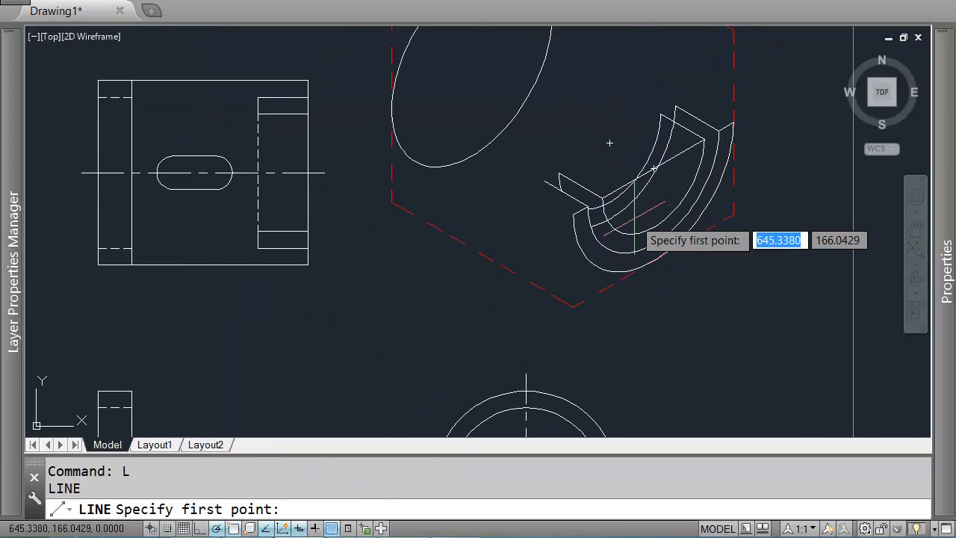
pyautogui.scroll(2, 637, 217)
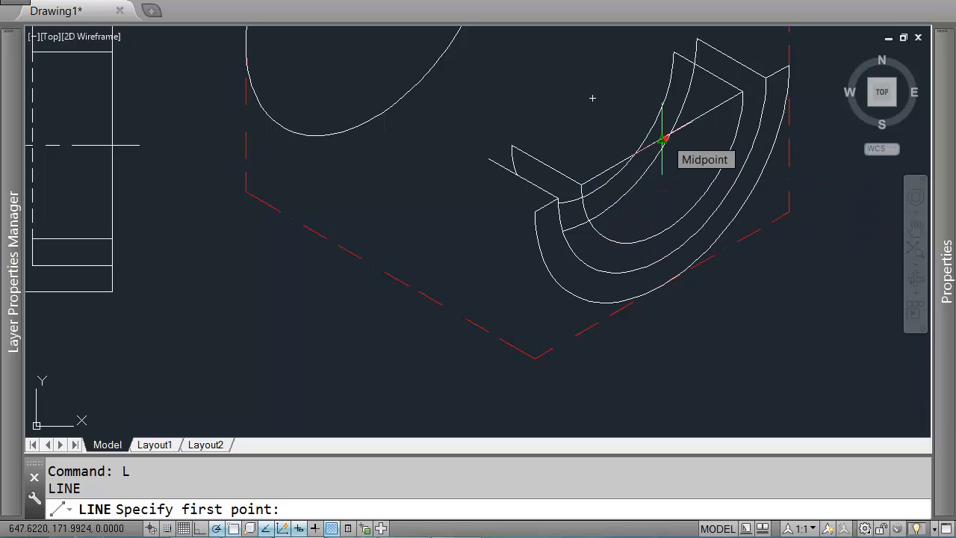
pyautogui.click(664, 139)
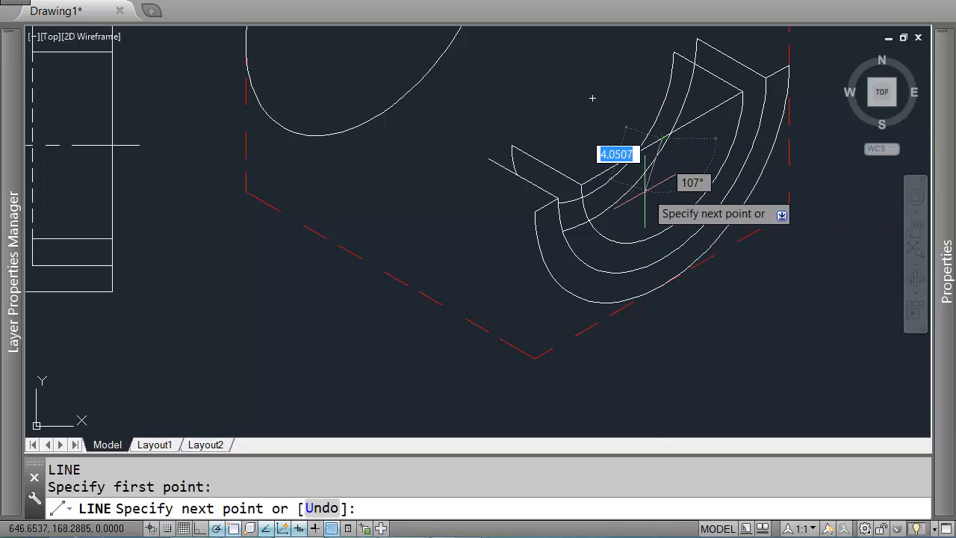
pyautogui.scroll(2, 626, 216)
pyautogui.click(592, 251)
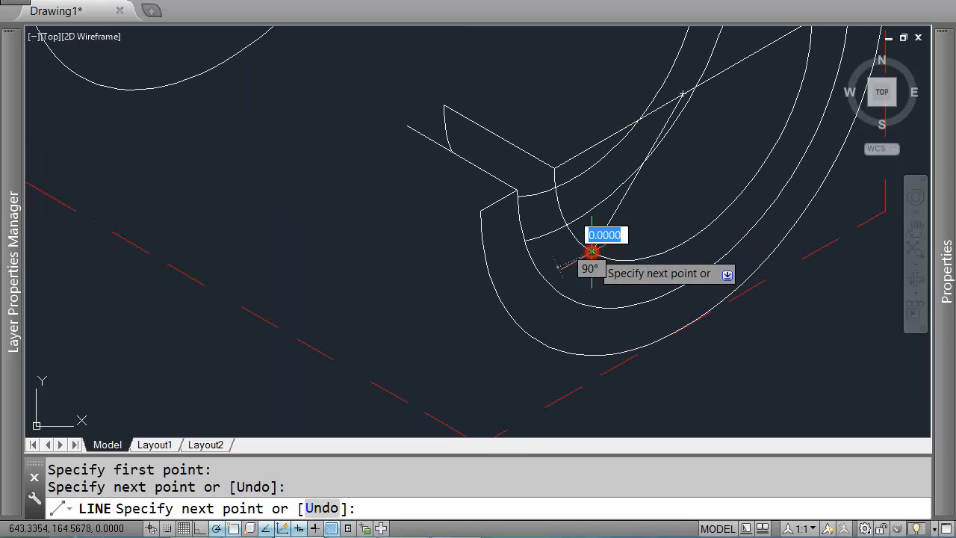
pyautogui.scroll(1, 573, 251)
pyautogui.scroll(1, 609, 238)
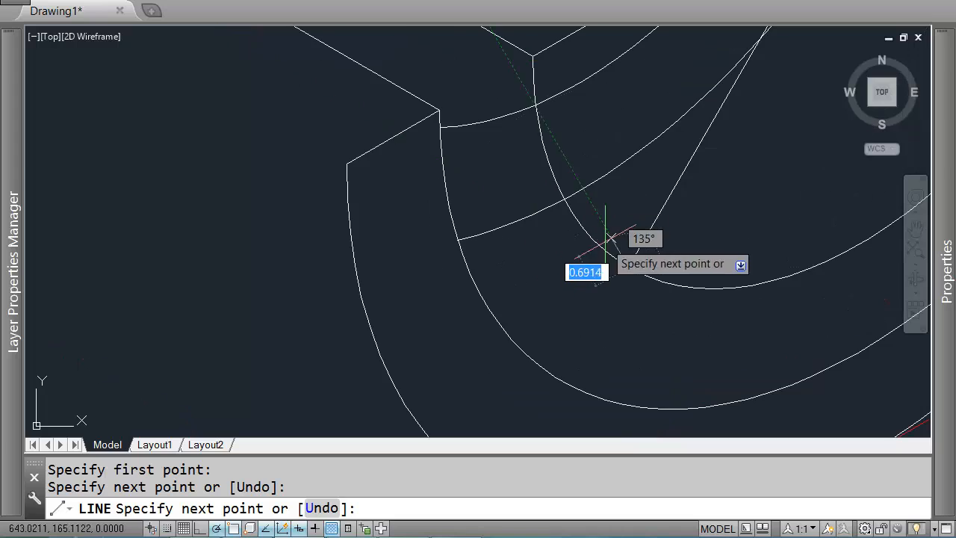
pyautogui.scroll(1, 611, 246)
pyautogui.scroll(-1, 610, 286)
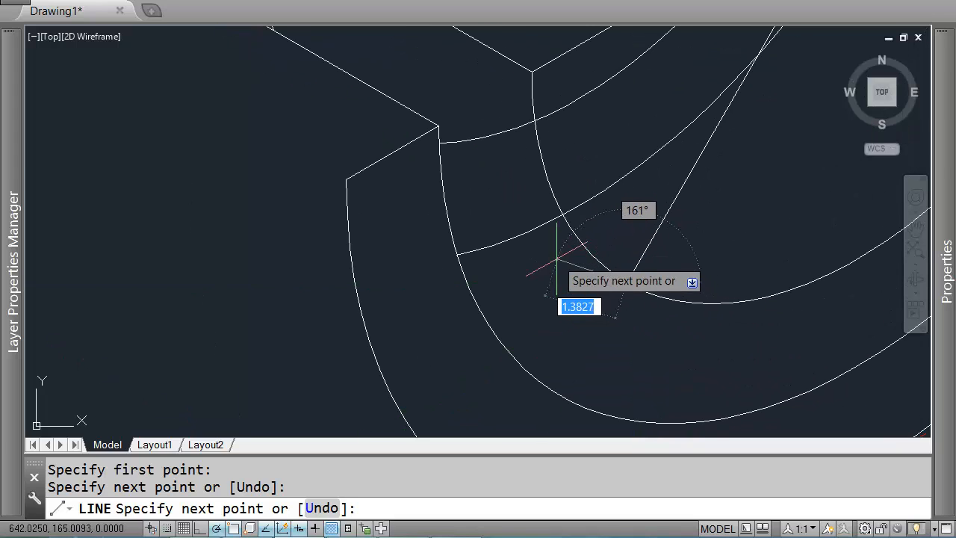
pyautogui.scroll(-1, 532, 227)
pyautogui.scroll(-2, 508, 217)
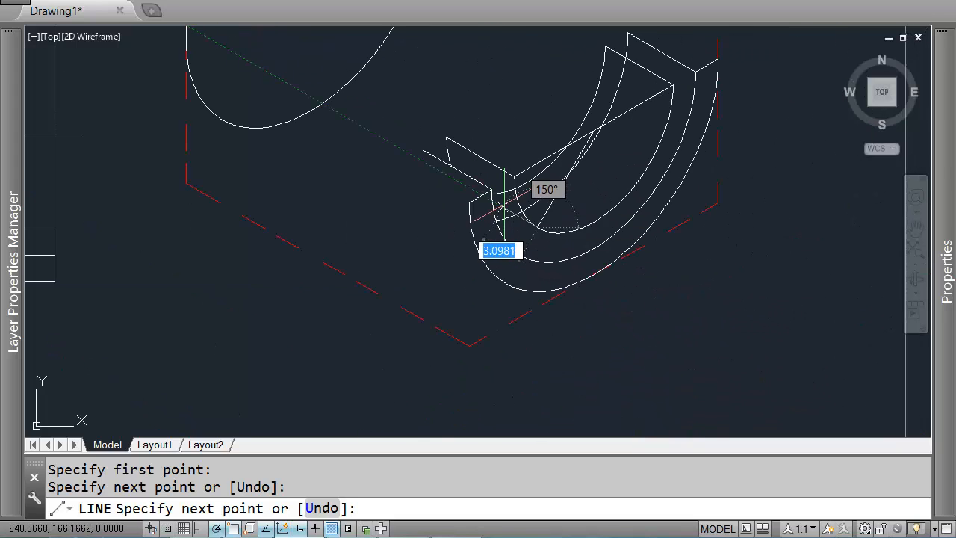
pyautogui.press('Return')
# Step: Draw a line at 150° from the inner arc to the outer arc's corner across the lower front face
pyautogui.press('Return')
pyautogui.click(515, 176)
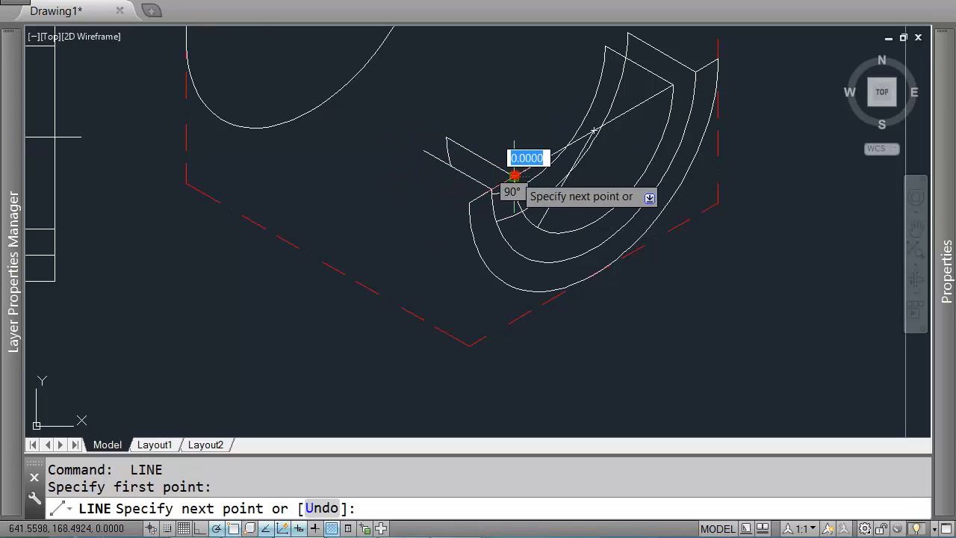
pyautogui.press('Return')
pyautogui.press('Return')
pyautogui.click(489, 188)
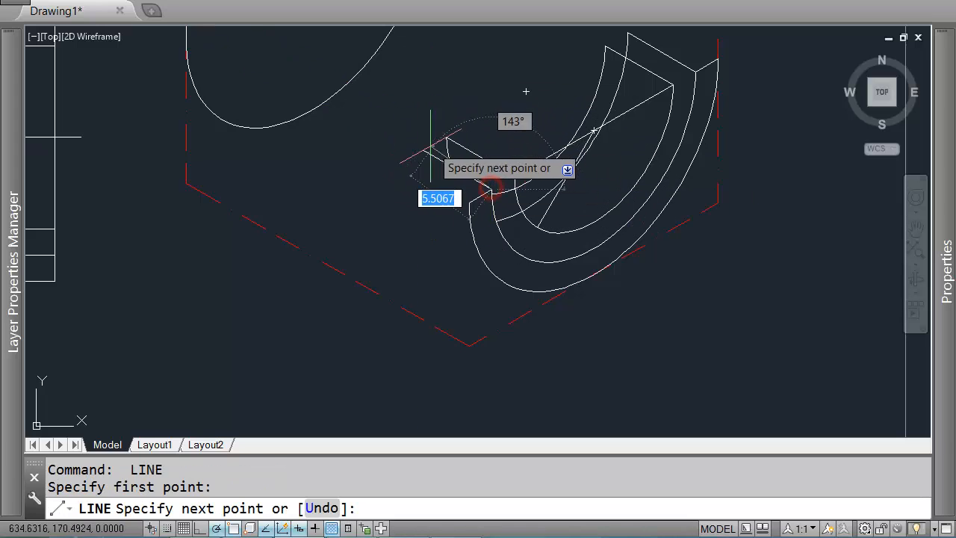
pyautogui.press('Return')
pyautogui.press('Return')
pyautogui.click(537, 219)
pyautogui.scroll(3, 512, 219)
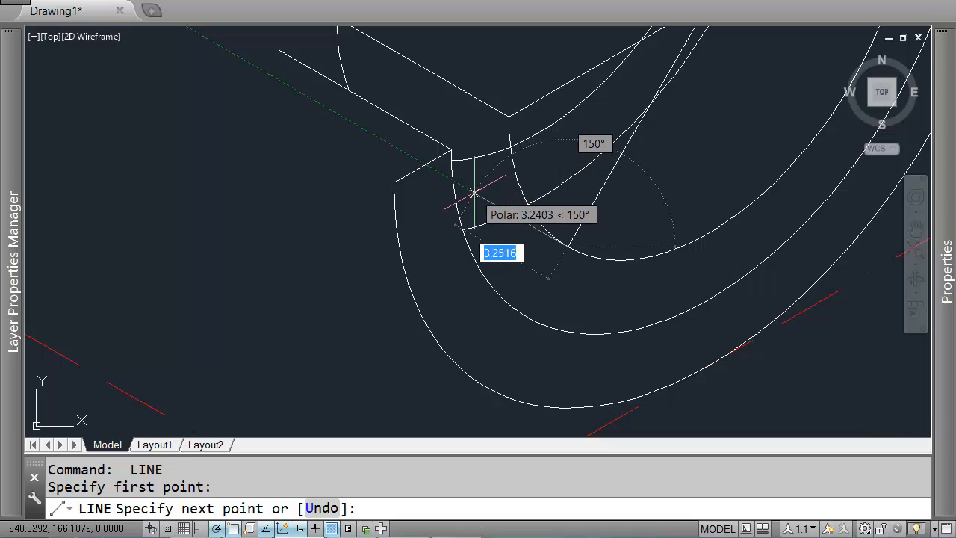
pyautogui.click(453, 181)
pyautogui.press('Return')
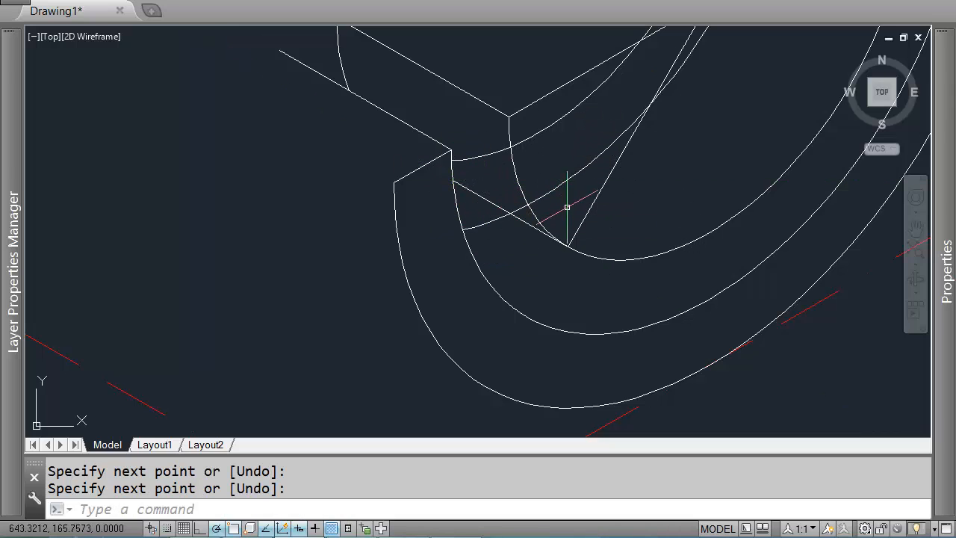
# Step: Erase the line drawn from the diagonal's midpoint and select the remaining arcs to check them
pyautogui.click(593, 205)
pyautogui.press('Delete')
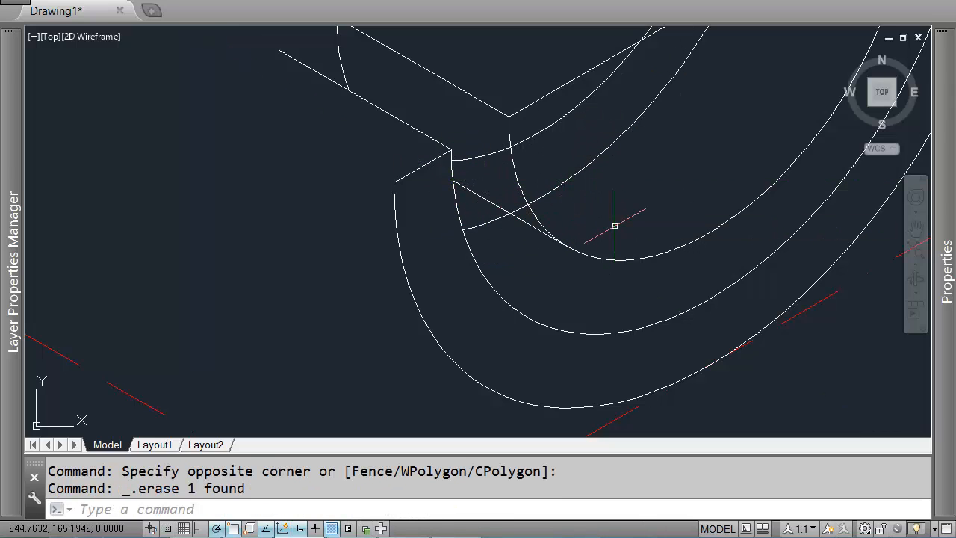
pyautogui.click(523, 214)
pyautogui.click(523, 224)
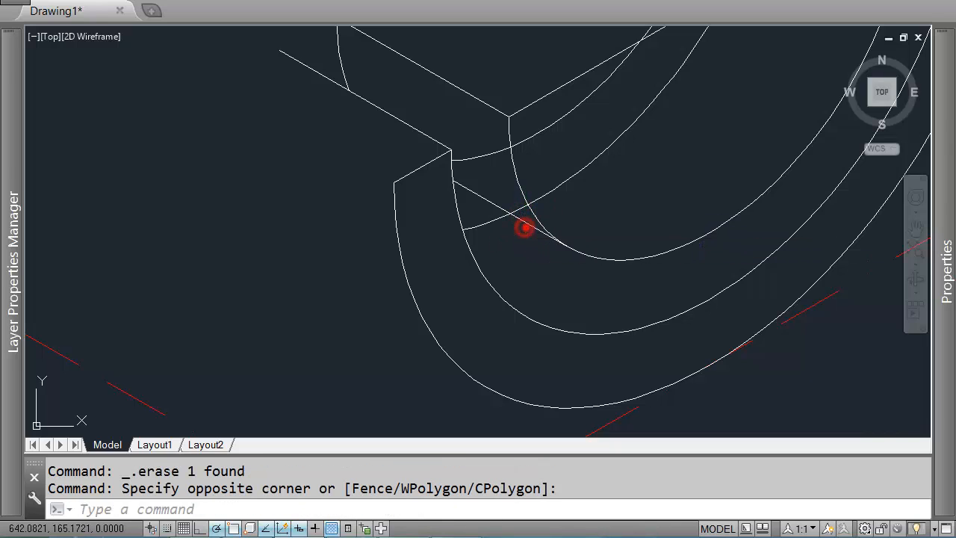
pyautogui.click(522, 222)
pyautogui.click(522, 220)
pyautogui.scroll(-2, 516, 217)
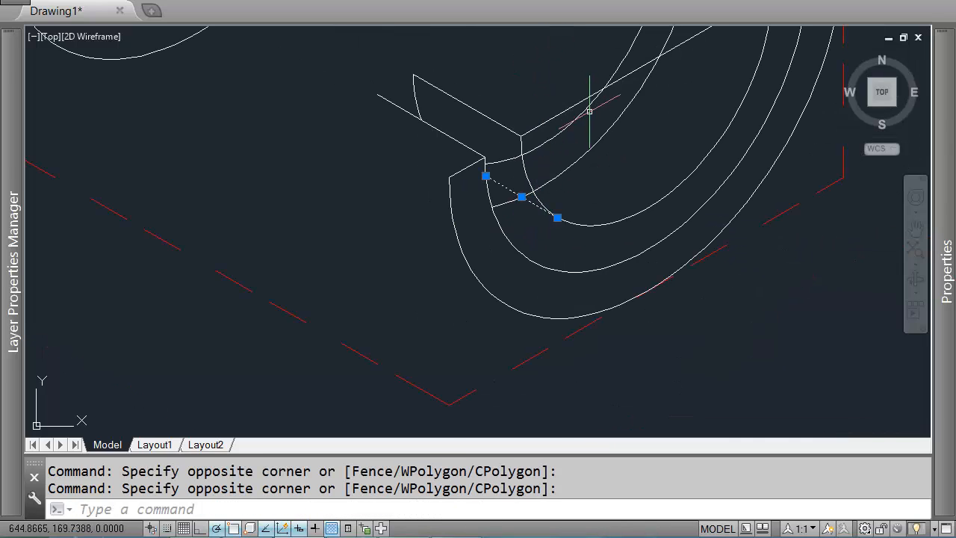
pyautogui.moveTo(587, 107)
pyautogui.mouseDown(button='middle')
pyautogui.moveTo(526, 278)
pyautogui.moveTo(553, 239)
pyautogui.mouseUp(button='middle')
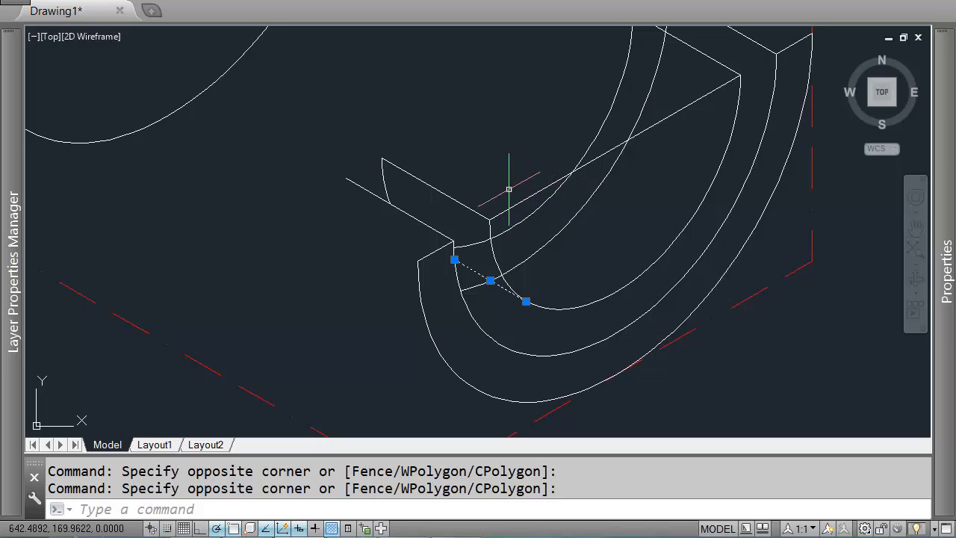
pyautogui.click(504, 214)
pyautogui.click(493, 222)
pyautogui.click(469, 201)
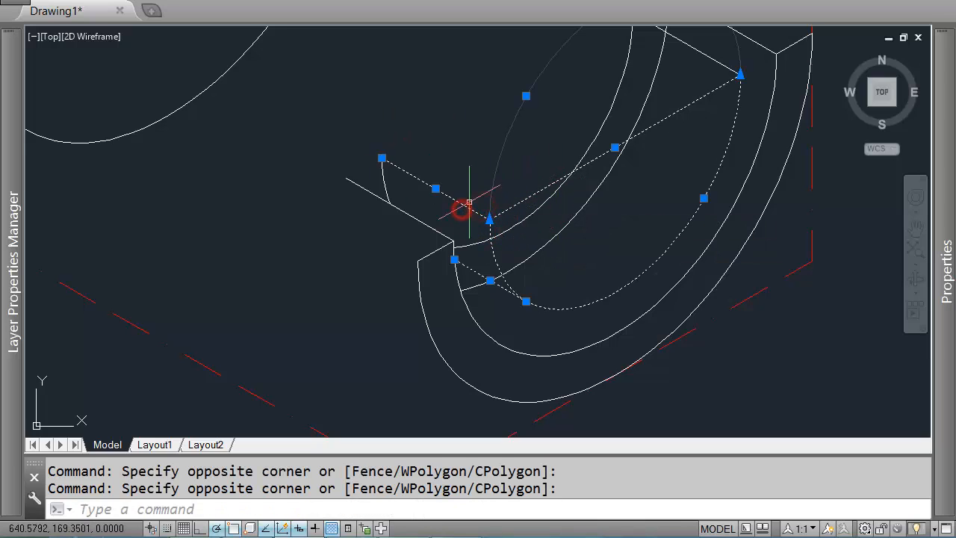
pyautogui.press('Escape')
# Step: Trim the inner arcs where they extend past the new 150° line and the long diagonal line
pyautogui.write('tr')
pyautogui.press('Return')
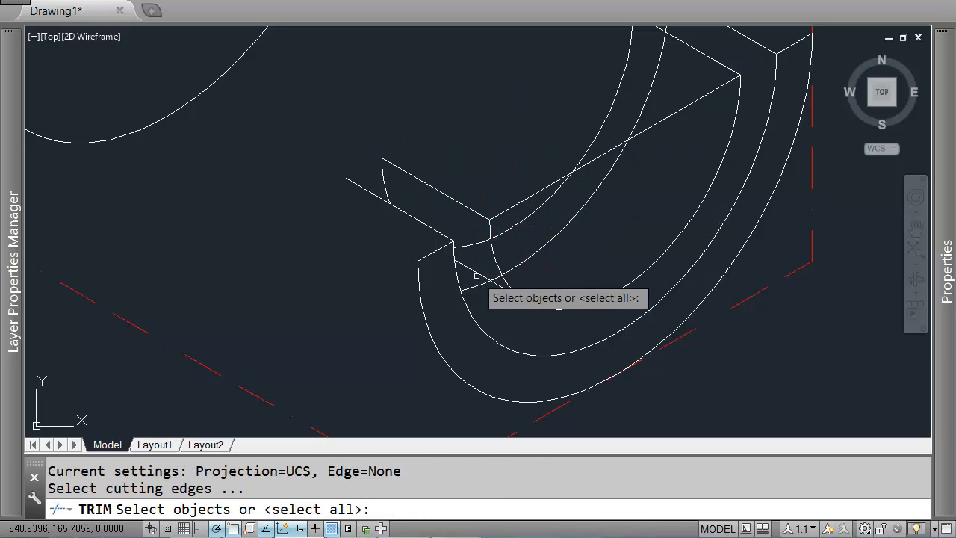
pyautogui.click(474, 272)
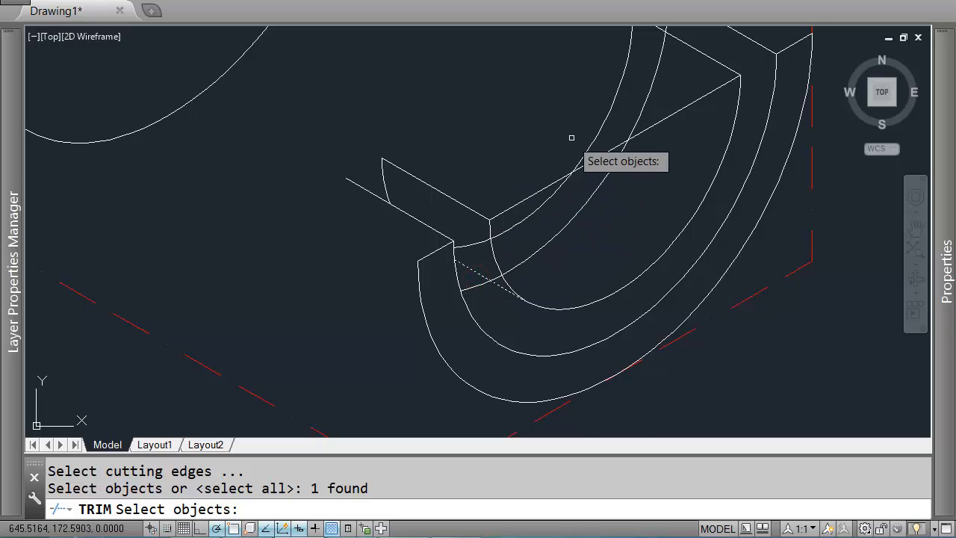
pyautogui.moveTo(642, 121); pyautogui.dragTo(657, 186, button='middle')
pyautogui.click(720, 103)
pyautogui.click(697, 120)
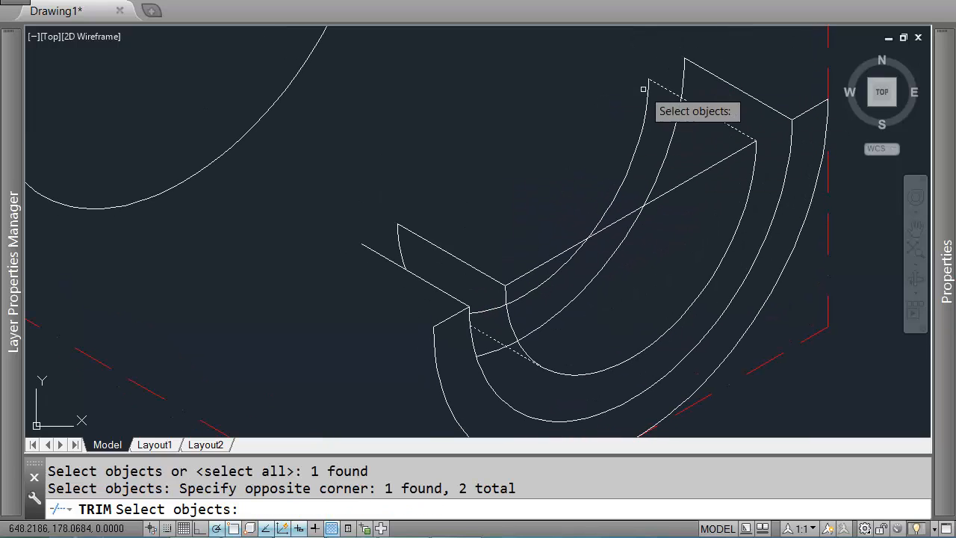
pyautogui.moveTo(690, 158); pyautogui.dragTo(671, 153, button='middle')
pyautogui.press('Return')
pyautogui.click(689, 118)
pyautogui.click(667, 120)
pyautogui.click(633, 147)
pyautogui.click(576, 146)
pyautogui.click(634, 169)
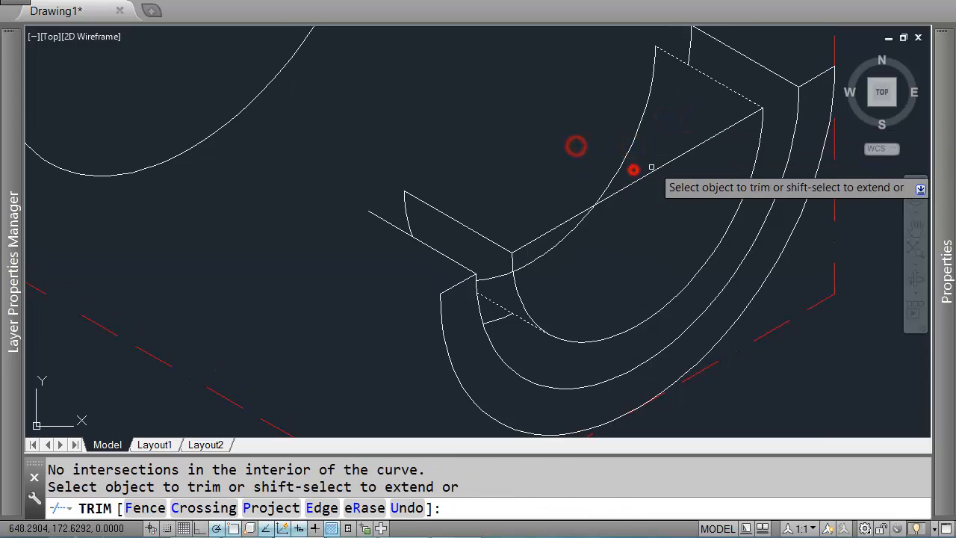
pyautogui.click(660, 147)
pyautogui.click(613, 140)
pyautogui.press('Return')
# Step: Erase the leftover inner arc above the long diagonal line
pyautogui.click(555, 250)
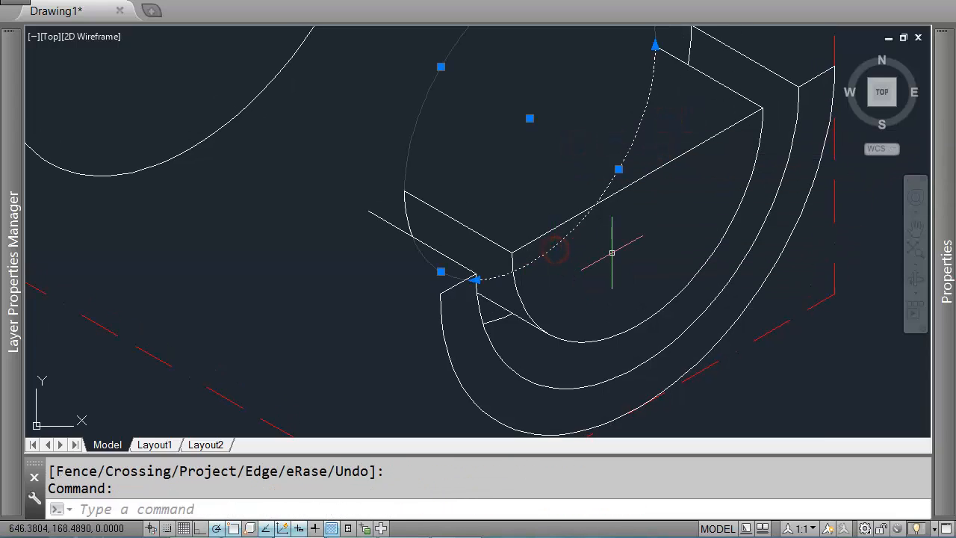
pyautogui.press('Delete')
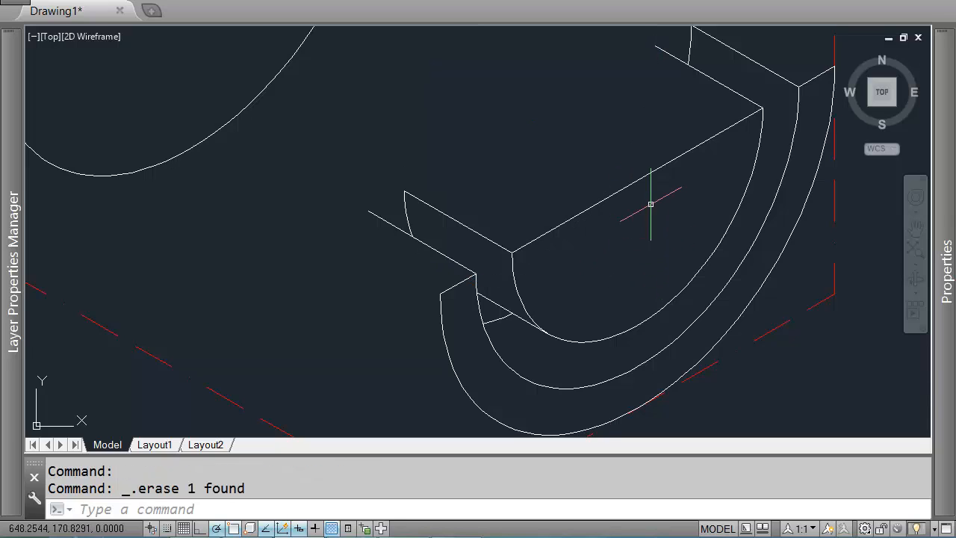
pyautogui.scroll(-3, 658, 207)
pyautogui.scroll(2, 695, 239)
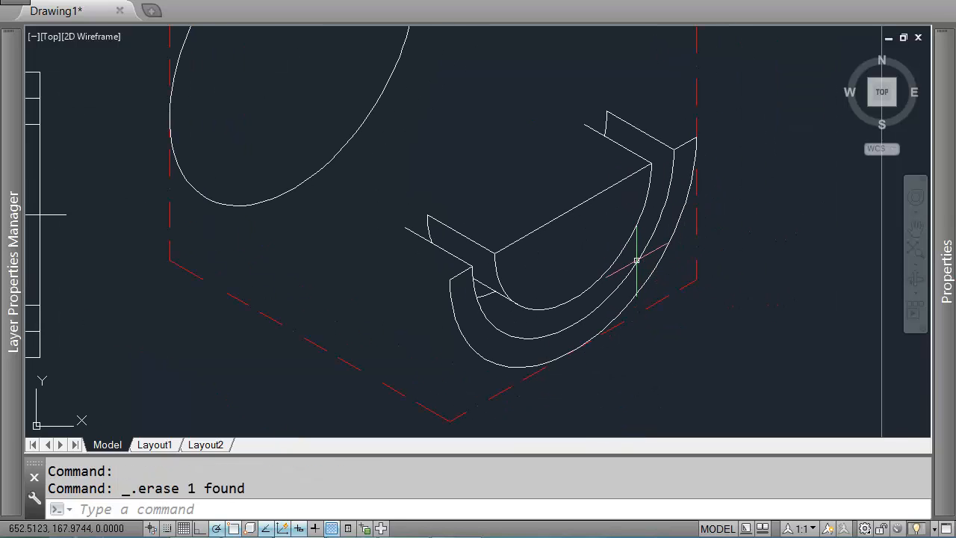
# Step: Draw a short 30° line closing the upper end of the slot's left wall
pyautogui.write('l')
pyautogui.press('Return')
pyautogui.scroll(2, 467, 272)
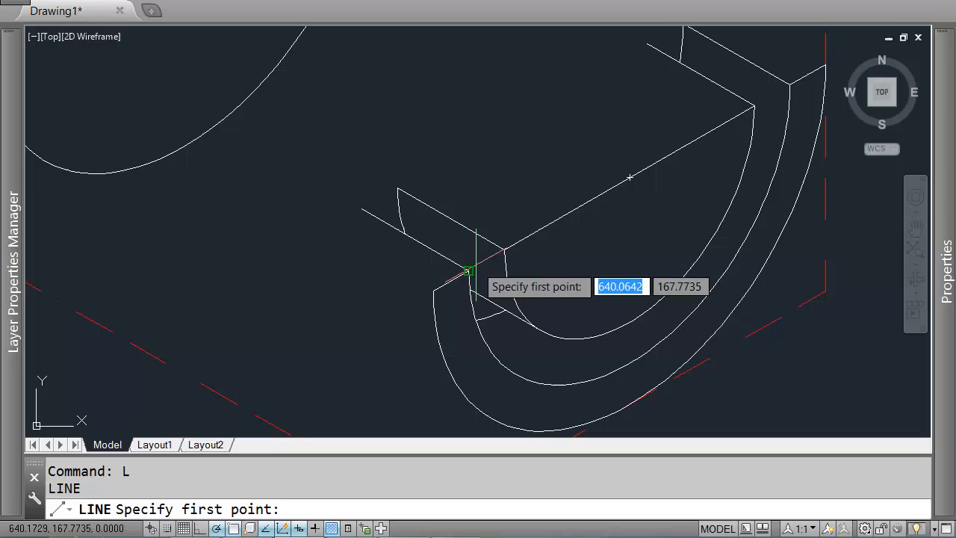
pyautogui.click(362, 210)
pyautogui.press('Return')
pyautogui.press('Return')
pyautogui.click(362, 210)
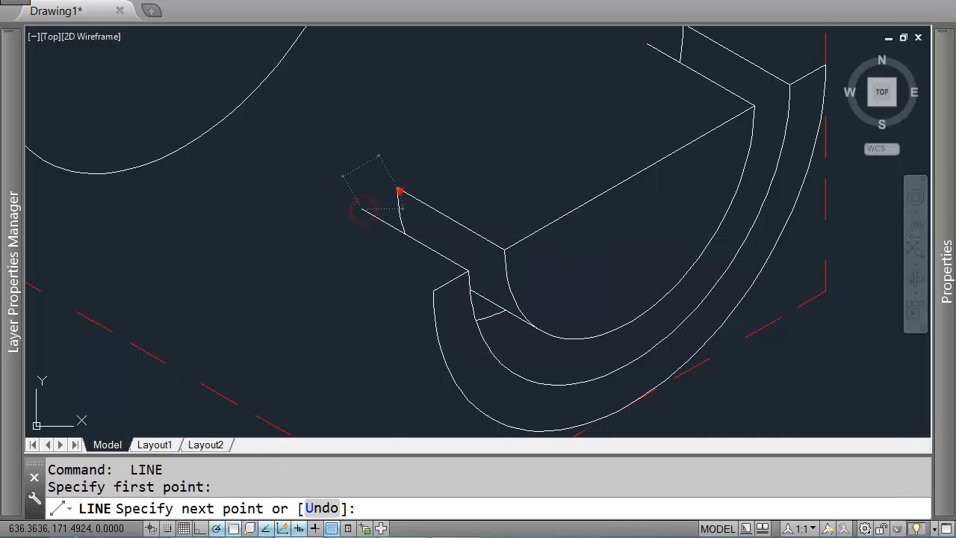
pyautogui.click(400, 191)
pyautogui.press('Return')
pyautogui.moveTo(400, 191); pyautogui.dragTo(266, 304, button='middle')
pyautogui.press('Return')
pyautogui.click(515, 157)
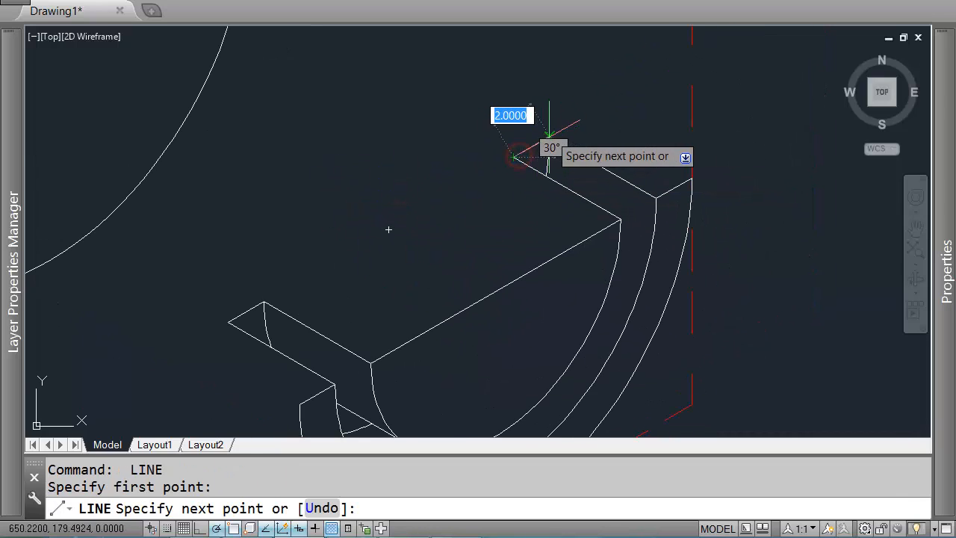
pyautogui.press('Return')
pyautogui.scroll(-2, 579, 129)
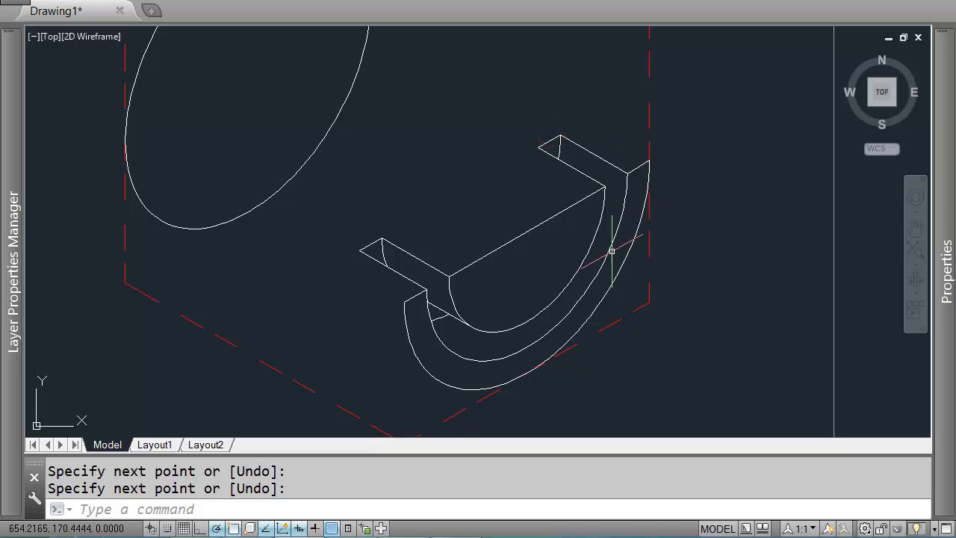
# Step: Draw a line from the long diagonal down at 240° to the outer arc, continuing 25 units at 150° to the ellipse
pyautogui.moveTo(611, 252); pyautogui.dragTo(614, 202, button='middle')
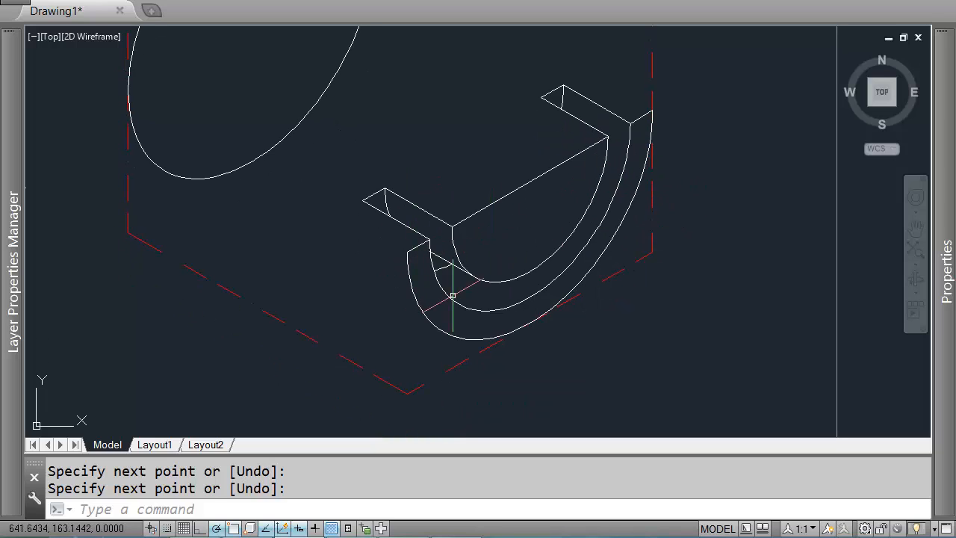
pyautogui.write('l')
pyautogui.press('Return')
pyautogui.click(530, 180)
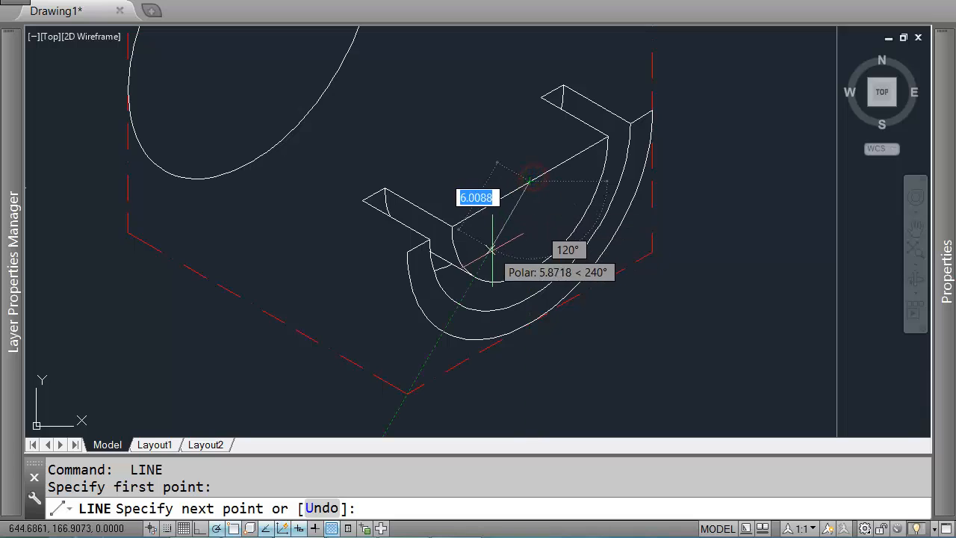
pyautogui.click(443, 333)
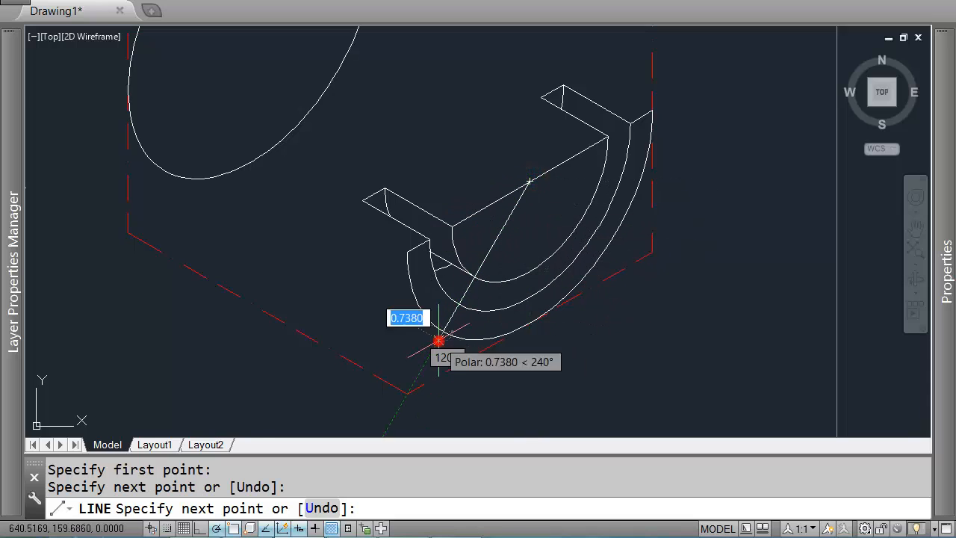
pyautogui.click(155, 173)
pyautogui.press('Return')
pyautogui.press('Return')
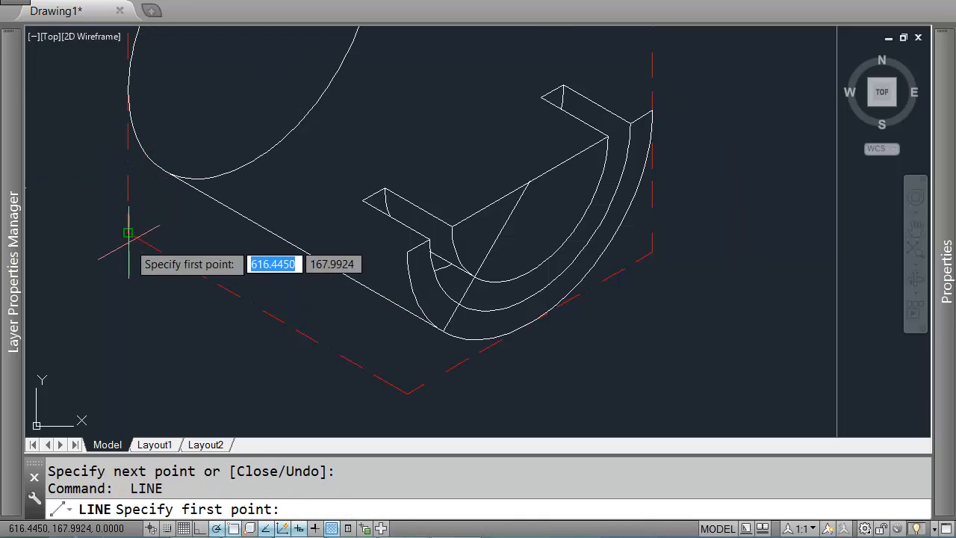
# Step: Draw a 25-unit line at 30° along the lower-left edge of the hexagon
pyautogui.click(124, 239)
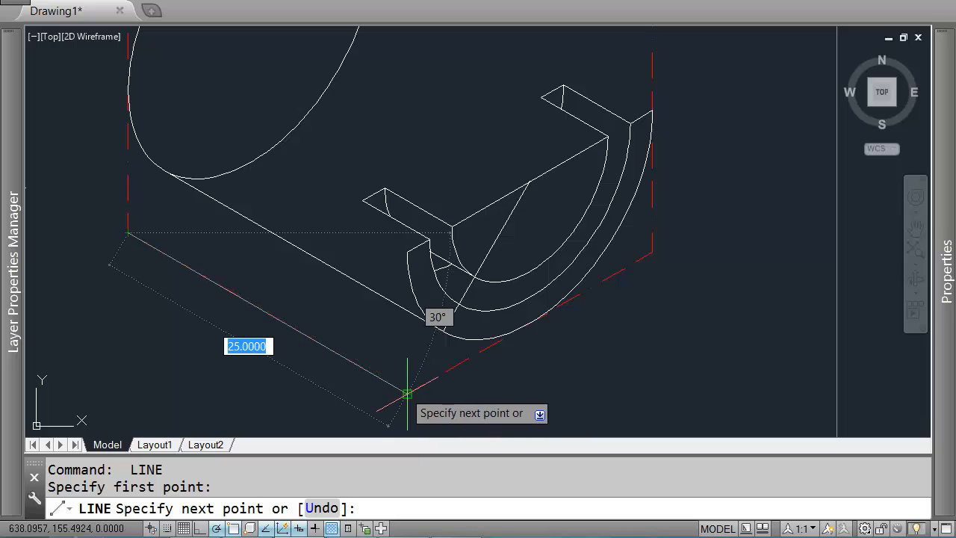
pyautogui.click(407, 393)
pyautogui.press('Return')
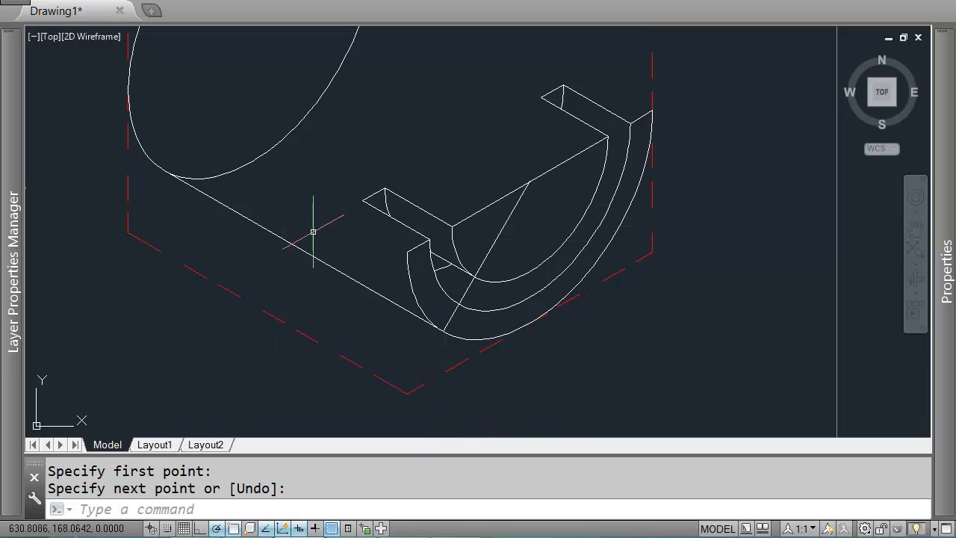
# Step: Erase the 240° line running from the long diagonal down to the outer arc
pyautogui.click(448, 320)
pyautogui.click(448, 319)
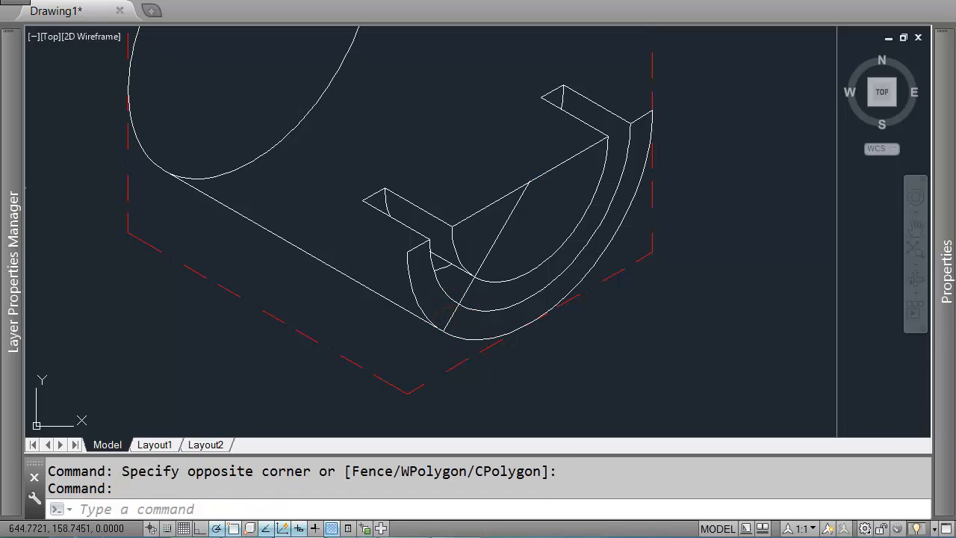
pyautogui.press('Delete')
pyautogui.scroll(-2, 465, 222)
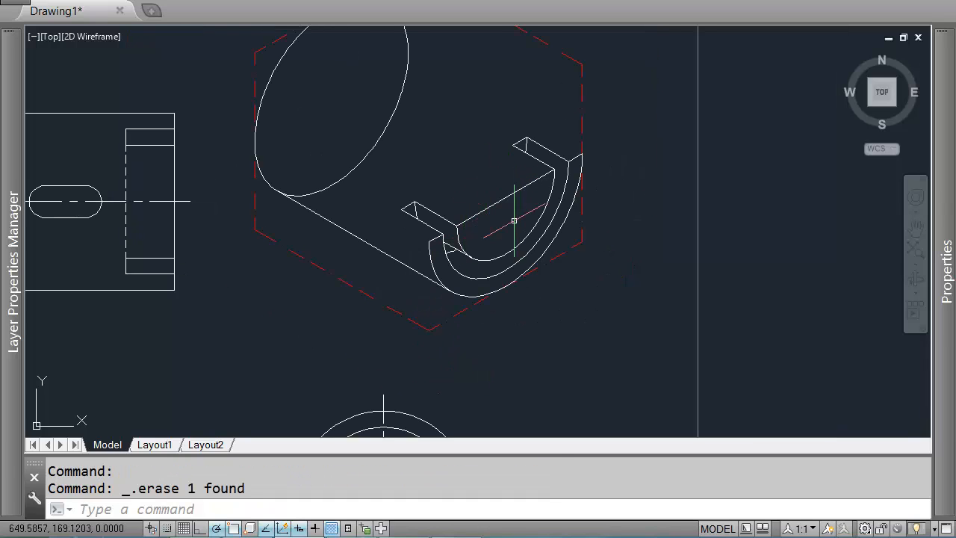
pyautogui.scroll(2, 496, 156)
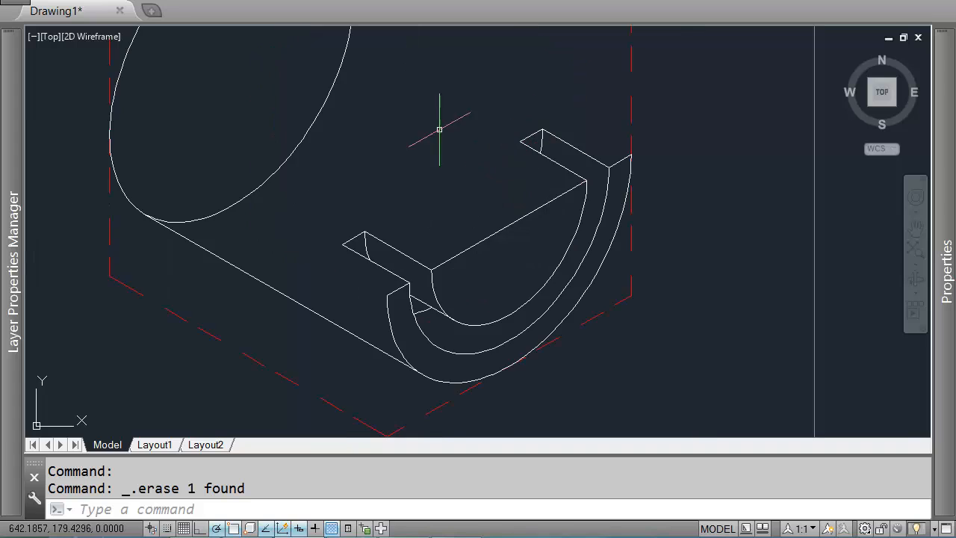
pyautogui.press('Return')
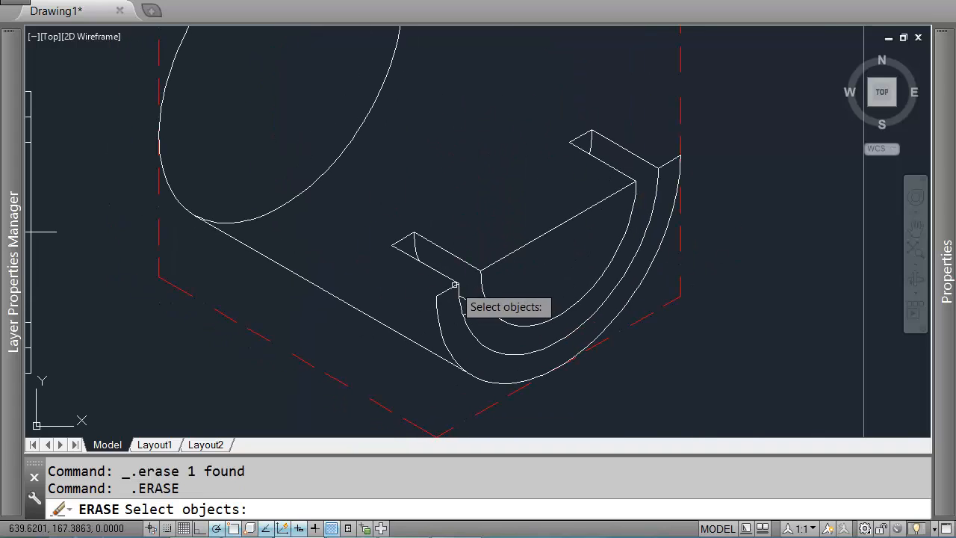
pyautogui.press('Escape')
# Step: Track a temporary line across the top orthographic view to check its width
pyautogui.write('l')
pyautogui.press('Return')
pyautogui.scroll(-5, 582, 190)
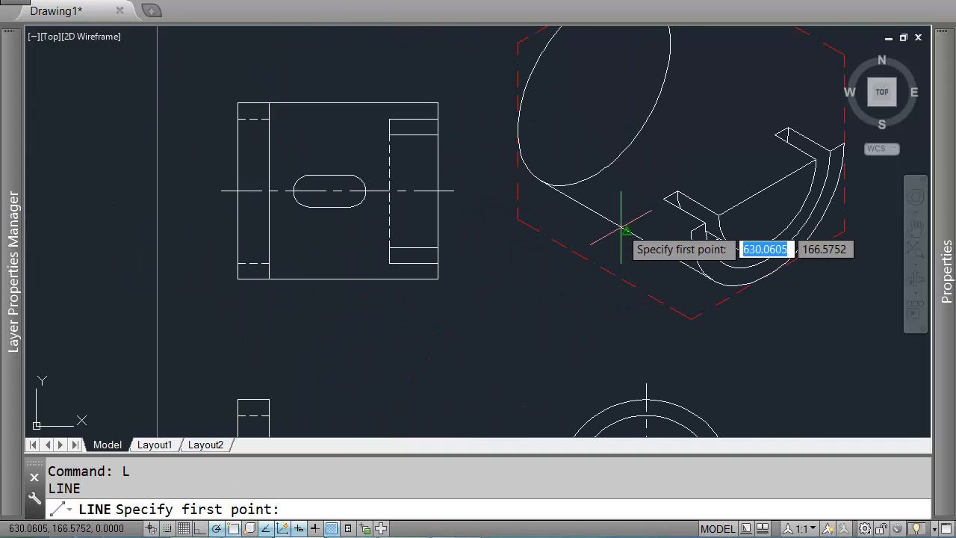
pyautogui.scroll(4, 582, 190)
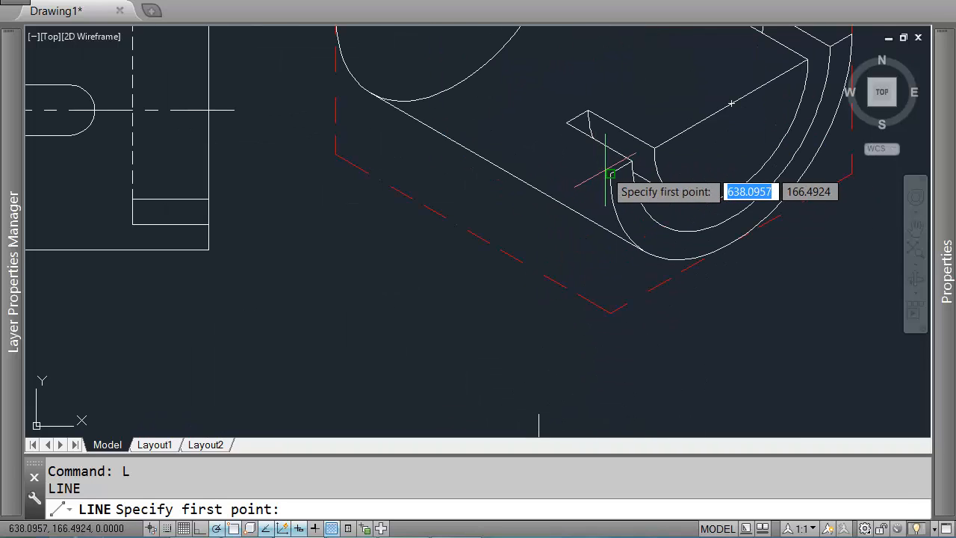
pyautogui.click(609, 174)
pyautogui.press('Return')
pyautogui.scroll(-2, 487, 94)
pyautogui.moveTo(428, 281)
pyautogui.mouseDown(button='middle')
pyautogui.moveTo(488, 272)
pyautogui.moveTo(532, 229)
pyautogui.mouseUp(button='middle')
pyautogui.moveTo(364, 243); pyautogui.dragTo(489, 299, button='middle')
pyautogui.press('Return')
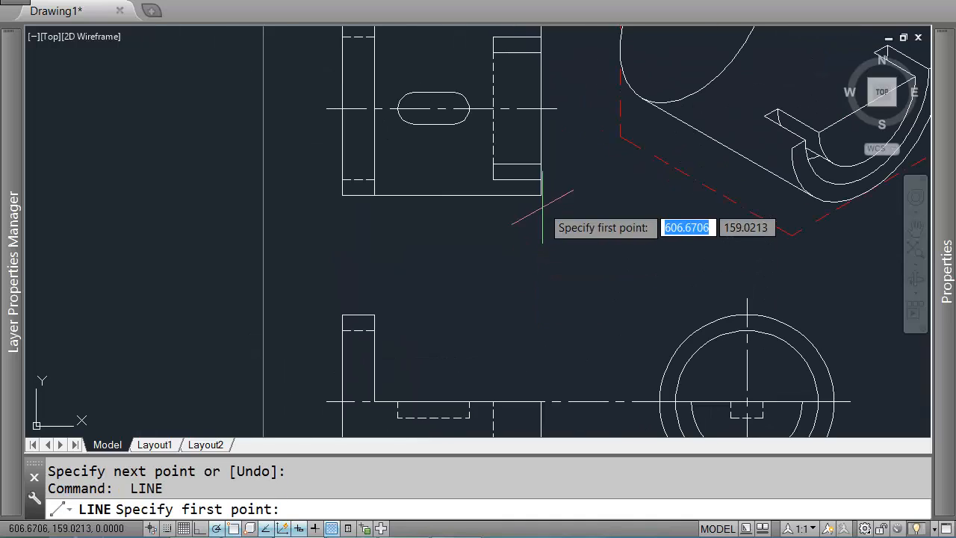
pyautogui.click(541, 195)
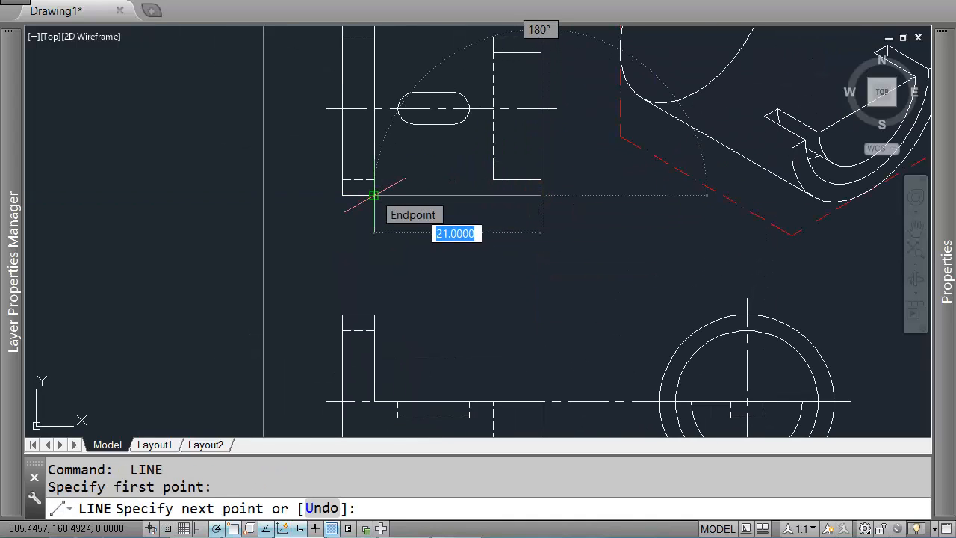
pyautogui.press('Return')
# Step: Select the lines of the front orthographic view's upright section to inspect them
pyautogui.click(316, 277)
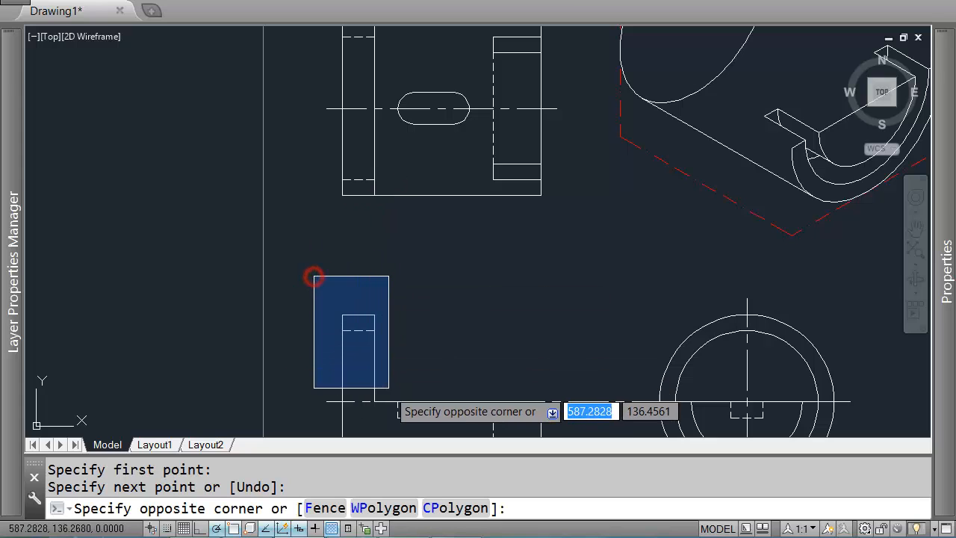
pyautogui.click(388, 409)
pyautogui.press('Escape')
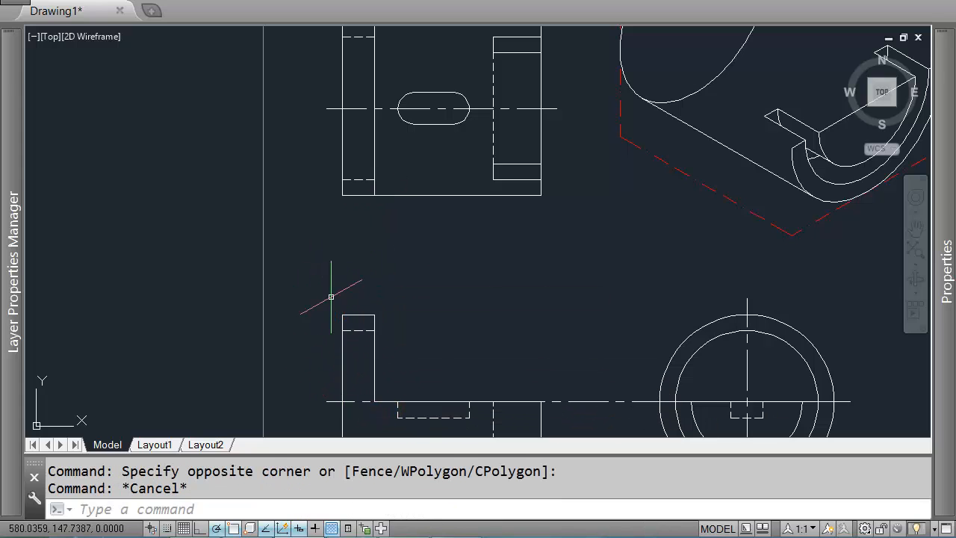
pyautogui.click(336, 287)
pyautogui.click(383, 411)
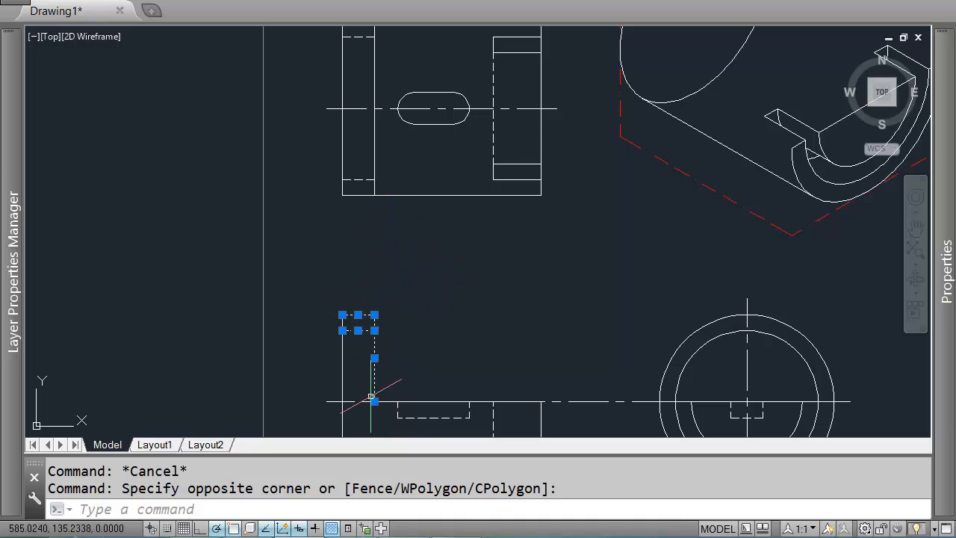
pyautogui.press('Escape')
pyautogui.click(329, 396)
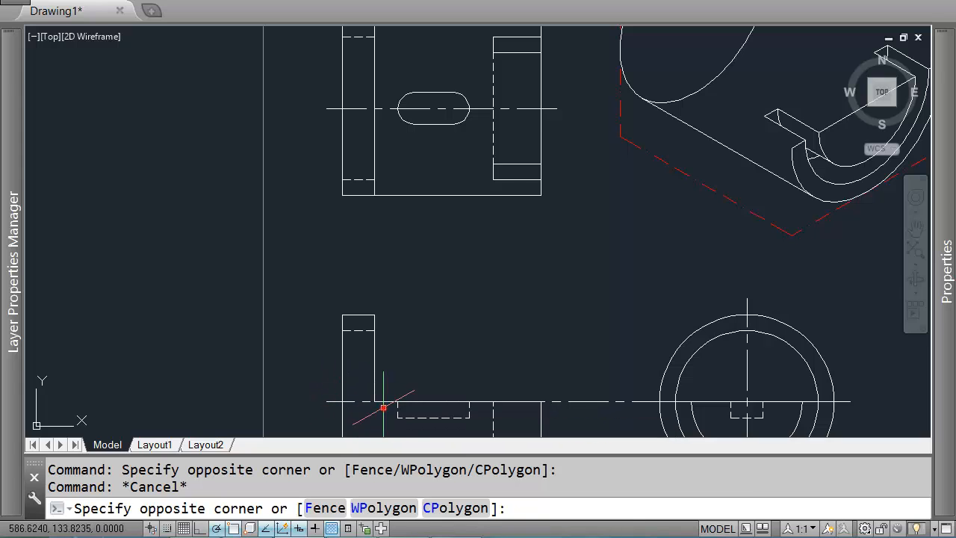
pyautogui.click(384, 406)
pyautogui.click(330, 395)
pyautogui.click(386, 407)
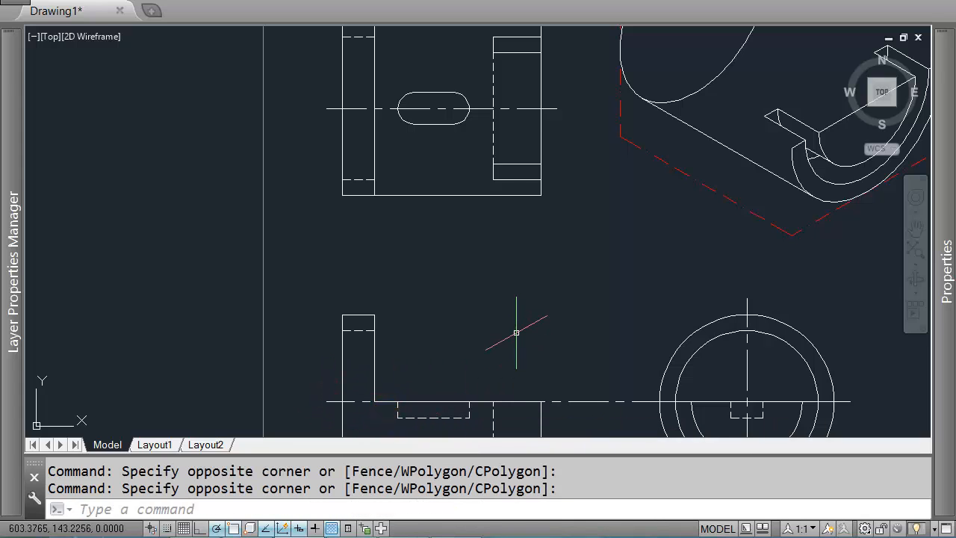
# Step: Draw a 21-unit line at 150° from the slot's upper corner along the top face
pyautogui.write('L')
pyautogui.press('Return')
pyautogui.scroll(-2, 523, 276)
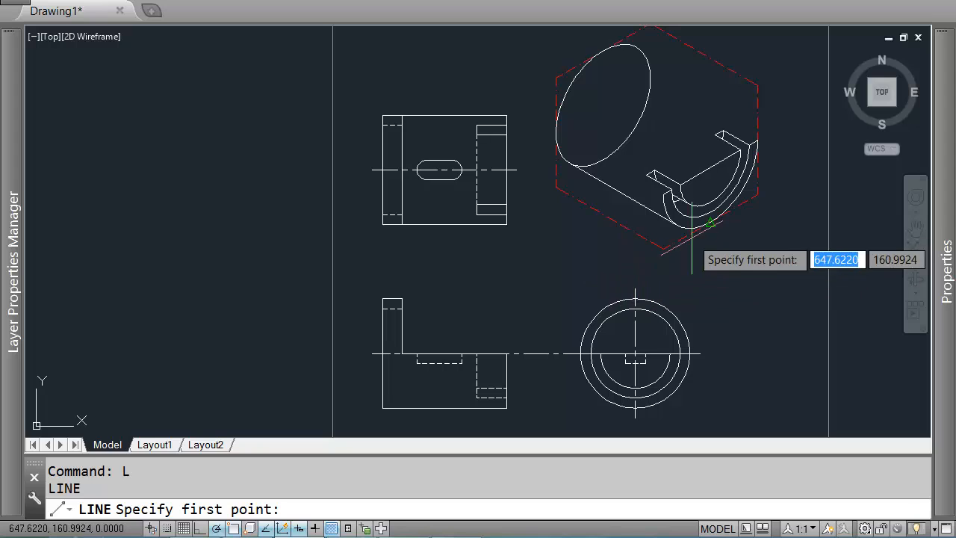
pyautogui.scroll(2, 485, 269)
pyautogui.click(528, 169)
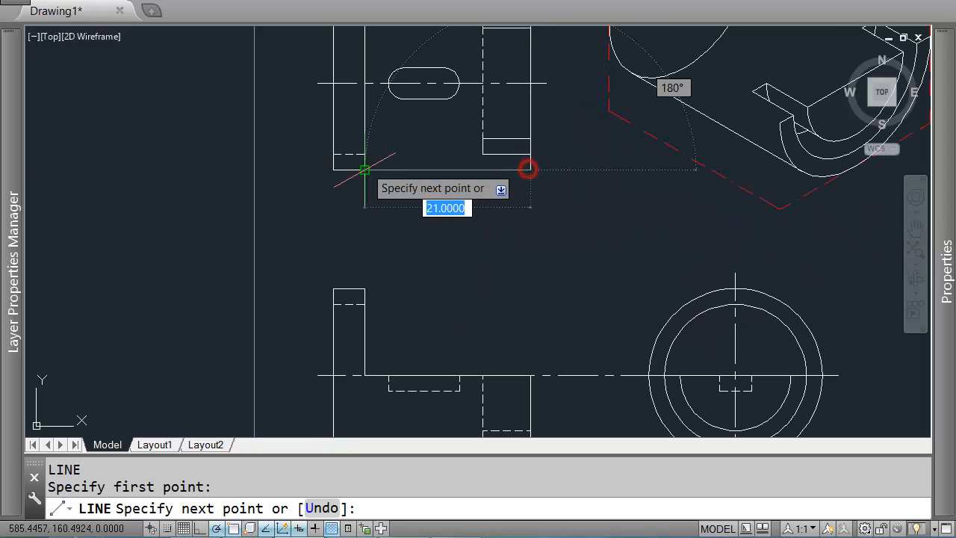
pyautogui.press('Return')
pyautogui.press('Return')
pyautogui.scroll(3, 702, 161)
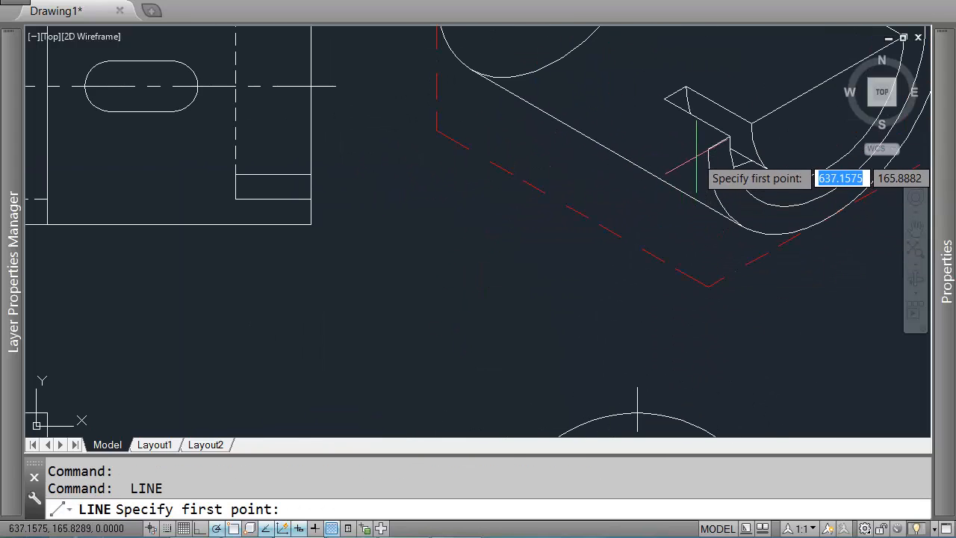
pyautogui.click(699, 154)
pyautogui.press('Return')
pyautogui.press('Return')
pyautogui.click(708, 150)
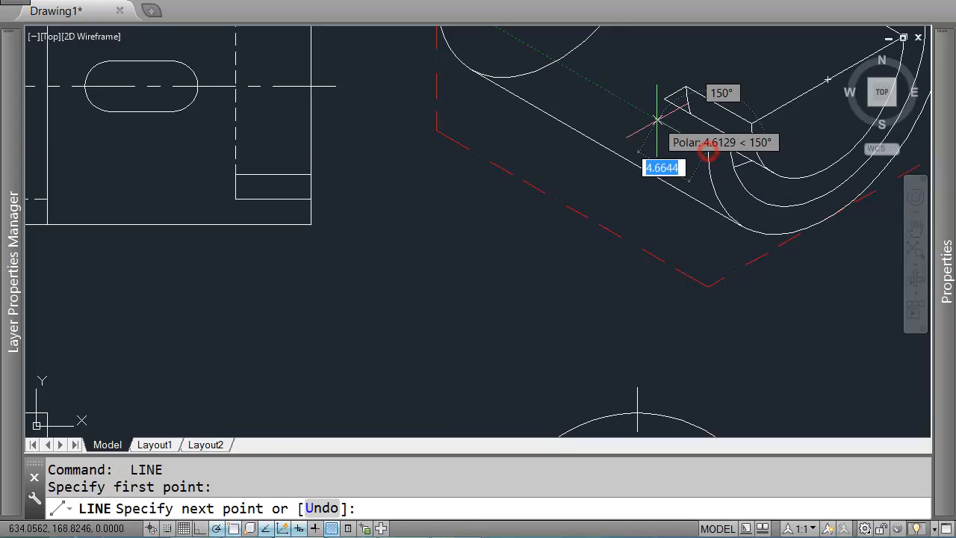
pyautogui.write('21')
pyautogui.press('Return')
# Step: Draw a 21-unit line at 150° from the upper corner of the outer arc
pyautogui.press('Return')
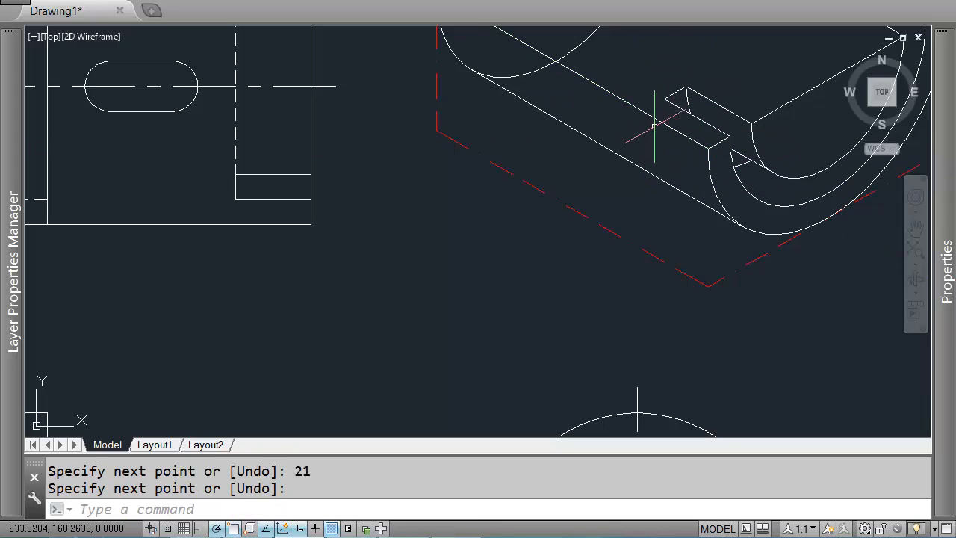
pyautogui.scroll(-3, 653, 123)
pyautogui.press('Return')
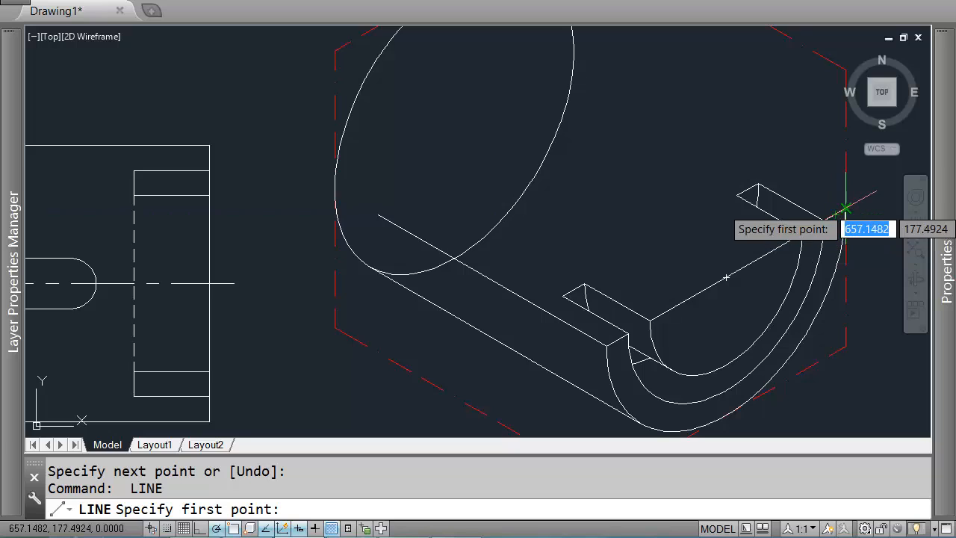
pyautogui.click(844, 209)
pyautogui.write('21')
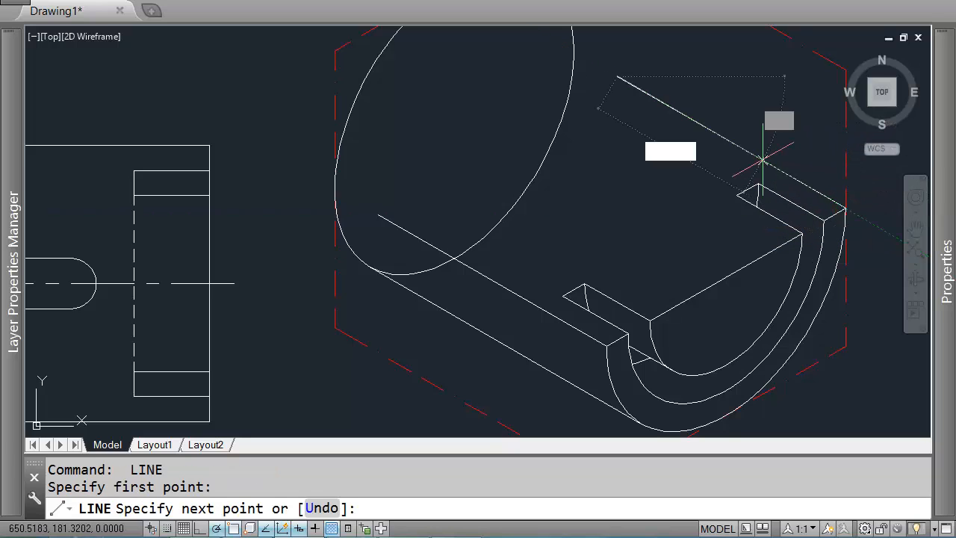
pyautogui.press('Return')
pyautogui.press('Return')
# Step: Review the orthographic views against the isometric drawing
pyautogui.scroll(-2, 657, 160)
pyautogui.moveTo(593, 200); pyautogui.dragTo(644, 165, button='middle')
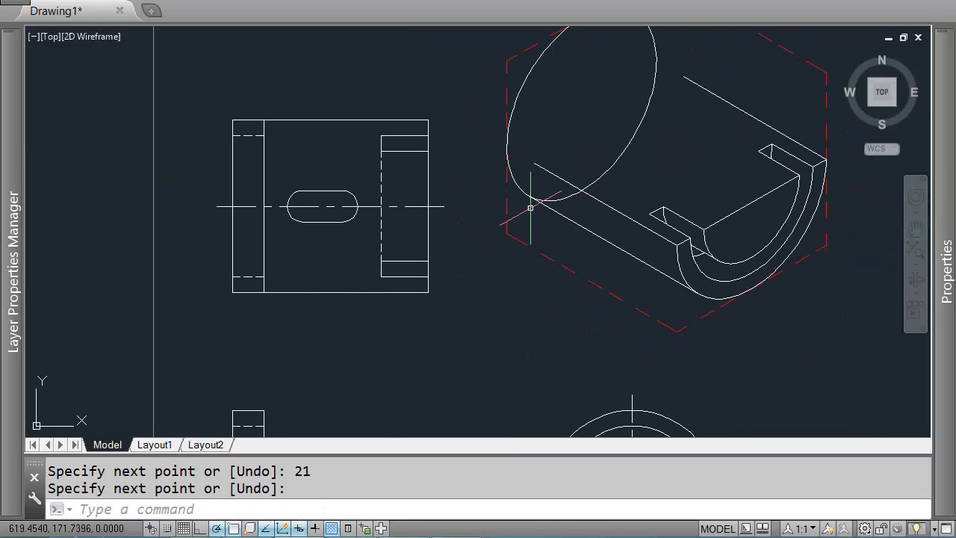
pyautogui.scroll(-2, 416, 273)
pyautogui.moveTo(410, 287); pyautogui.dragTo(469, 189, button='middle')
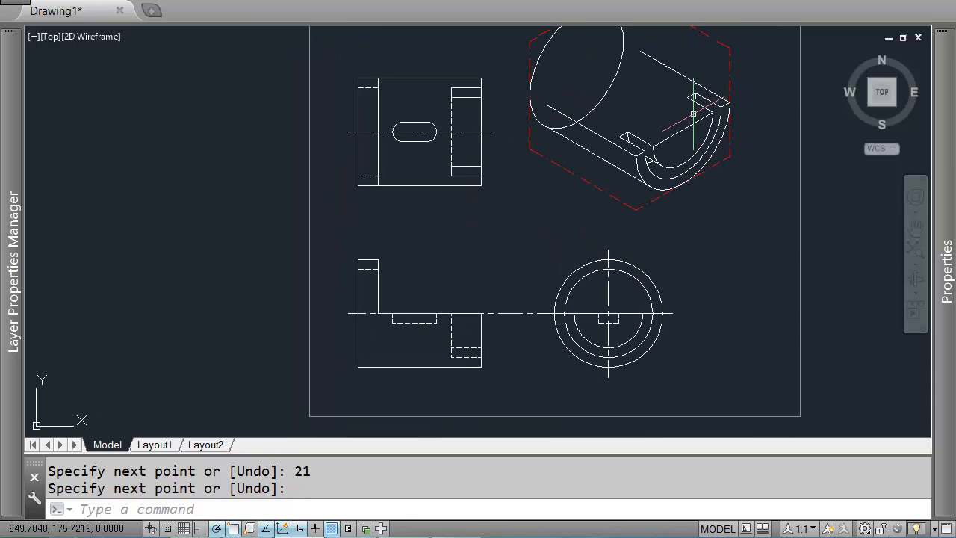
pyautogui.moveTo(623, 112); pyautogui.dragTo(669, 196, button='middle')
pyautogui.scroll(2, 644, 174)
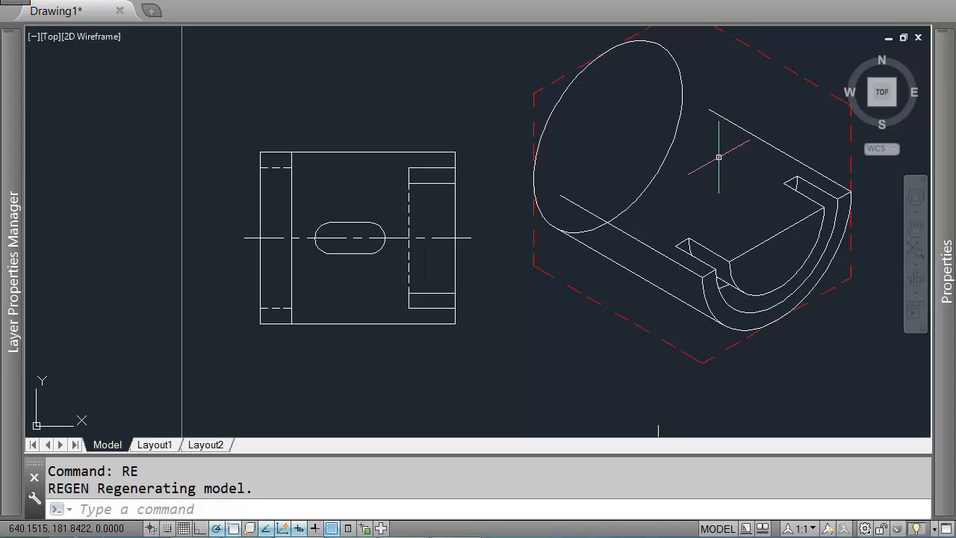
pyautogui.moveTo(632, 221)
pyautogui.mouseDown(button='middle')
pyautogui.moveTo(658, 157)
pyautogui.moveTo(675, 149)
pyautogui.mouseUp(button='middle')
pyautogui.moveTo(425, 336); pyautogui.dragTo(454, 166, button='middle')
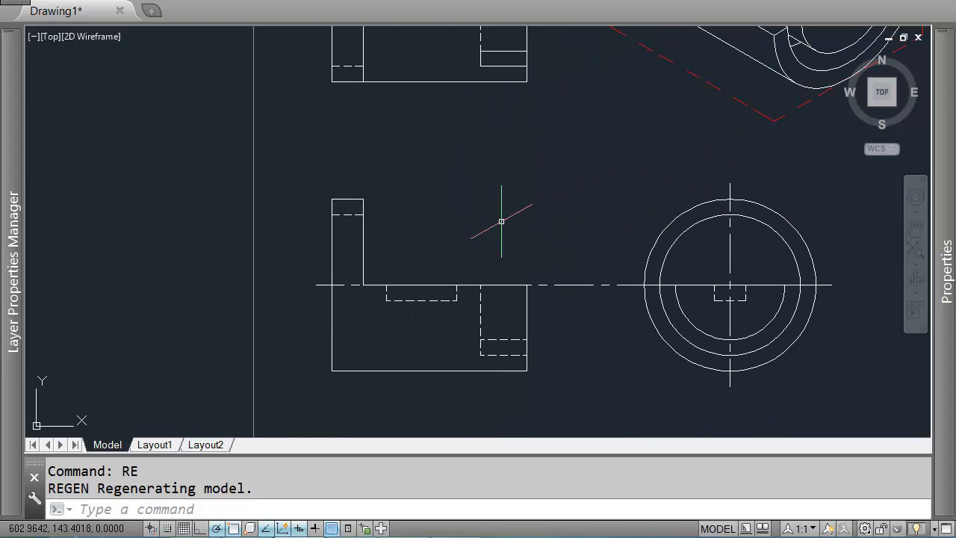
pyautogui.moveTo(375, 239); pyautogui.dragTo(375, 356, button='middle')
pyautogui.moveTo(821, 426); pyautogui.dragTo(635, 240, button='middle')
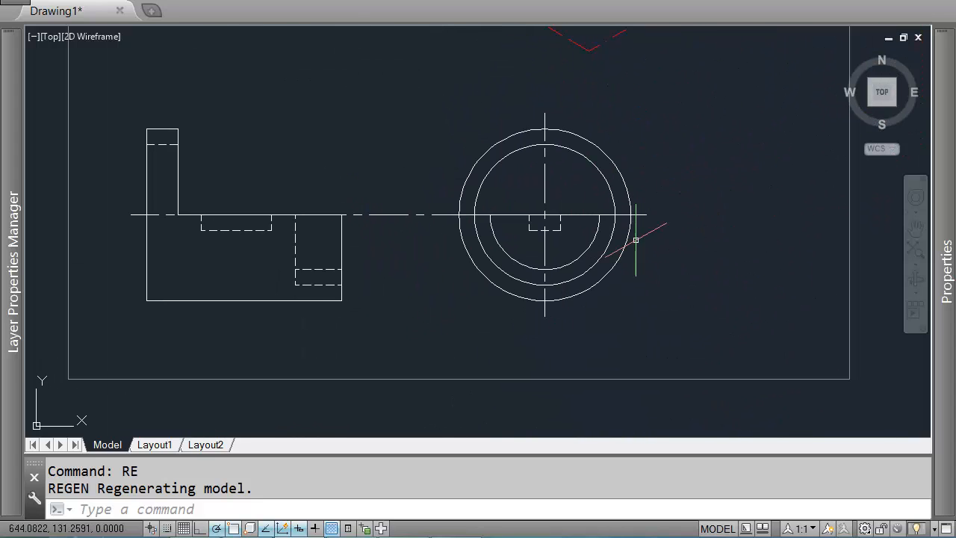
# Step: Select the circles of the side orthographic view to inspect them, then clear the selection
pyautogui.click(604, 142)
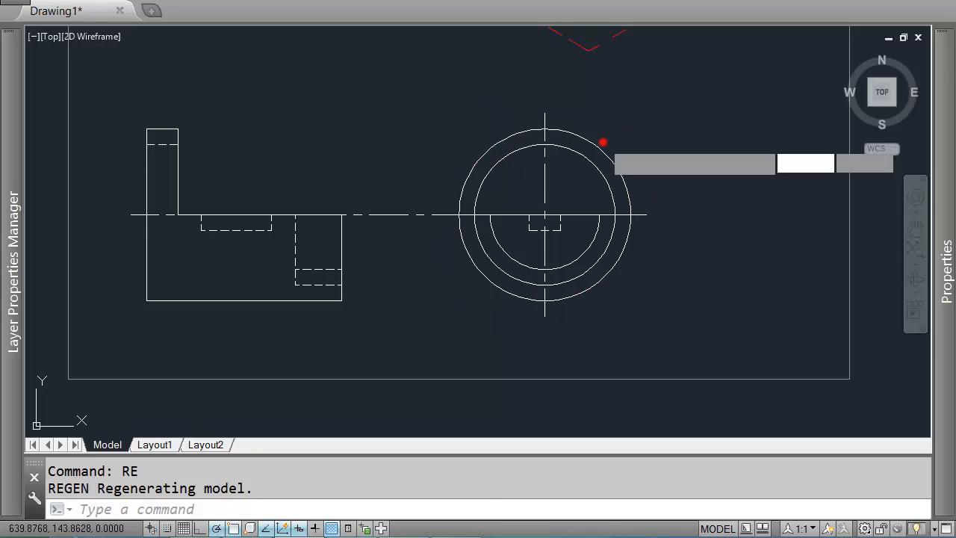
pyautogui.click(570, 171)
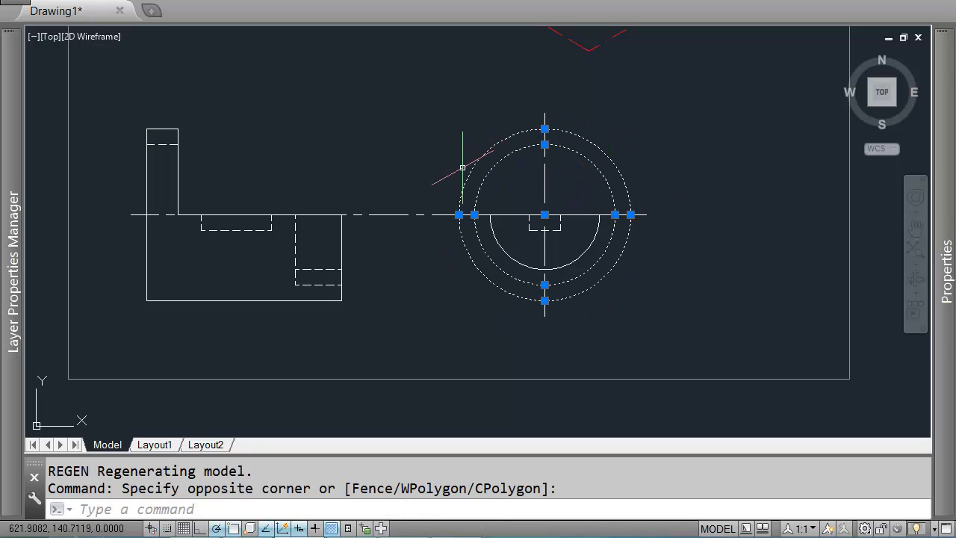
pyautogui.click(147, 101)
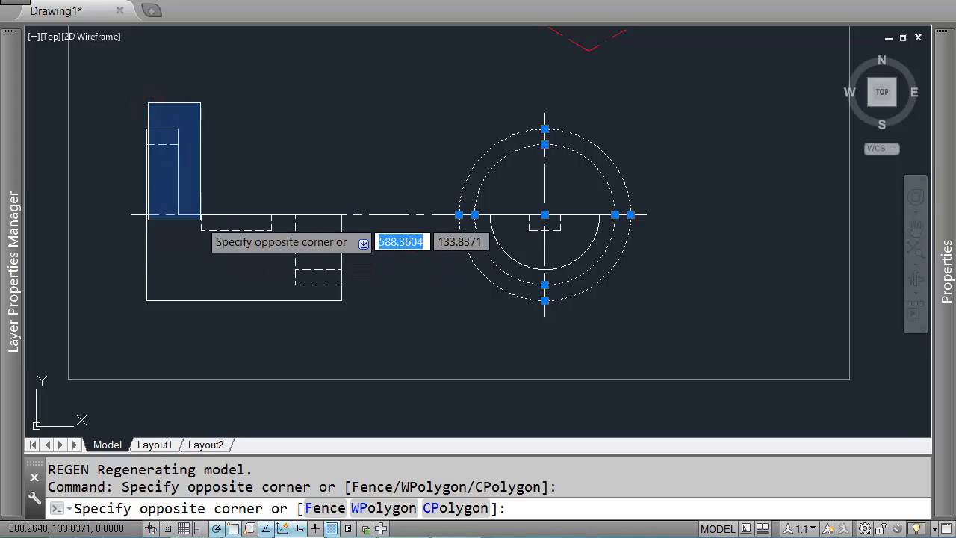
pyautogui.press('Escape')
pyautogui.press('Escape')
pyautogui.moveTo(468, 145); pyautogui.dragTo(569, 279, button='middle')
pyautogui.scroll(-2, 519, 269)
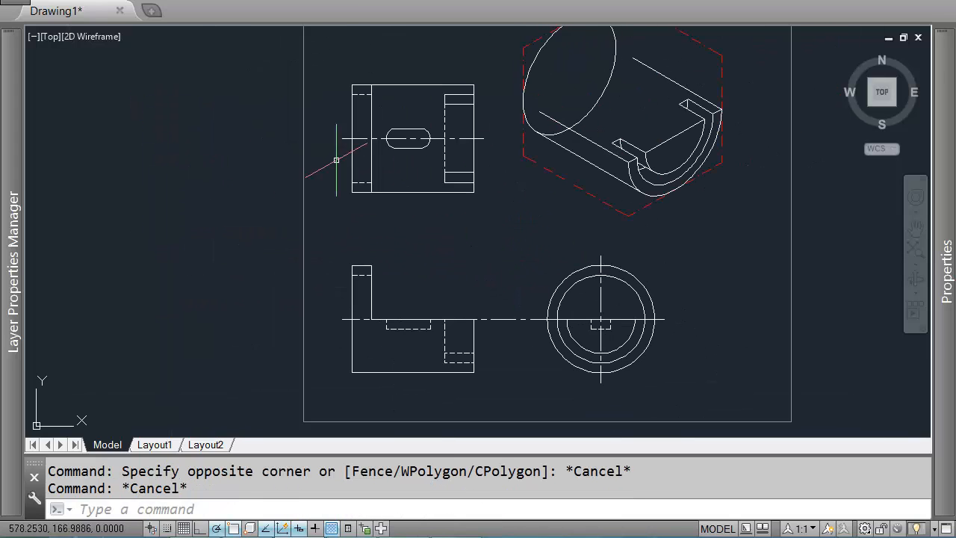
# Step: Copy the front ellipse of the isometric cylinder 4 units back along the 330° axis
pyautogui.moveTo(565, 114); pyautogui.dragTo(500, 209, button='middle')
pyautogui.scroll(2, 509, 160)
pyautogui.click(579, 121)
pyautogui.click(562, 126)
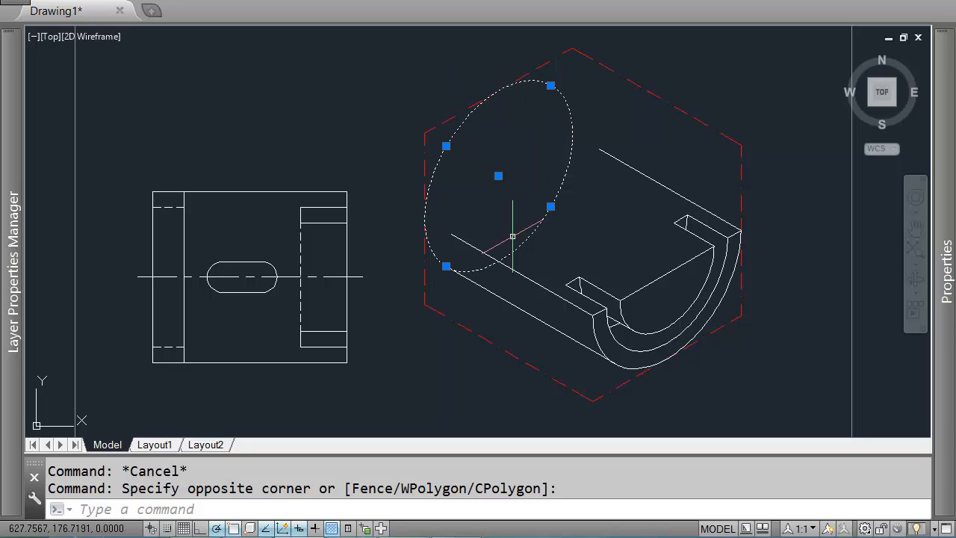
pyautogui.write('co')
pyautogui.press('Return')
pyautogui.click(604, 100)
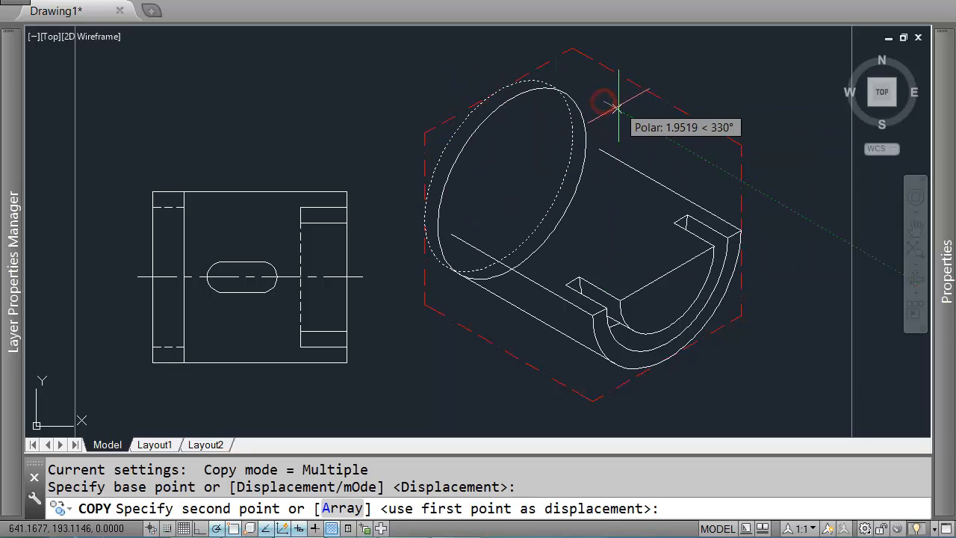
pyautogui.write('4')
pyautogui.press('Return')
pyautogui.press('Escape')
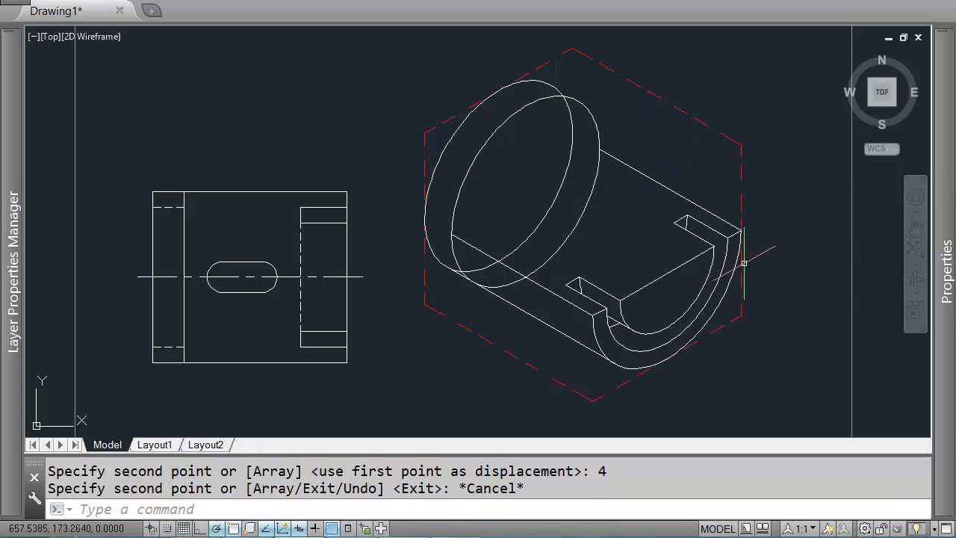
# Step: Trim the copied ellipse's hidden arc between the cylinder's two outline lines
pyautogui.scroll(4, 395, 258)
pyautogui.scroll(-4, 546, 193)
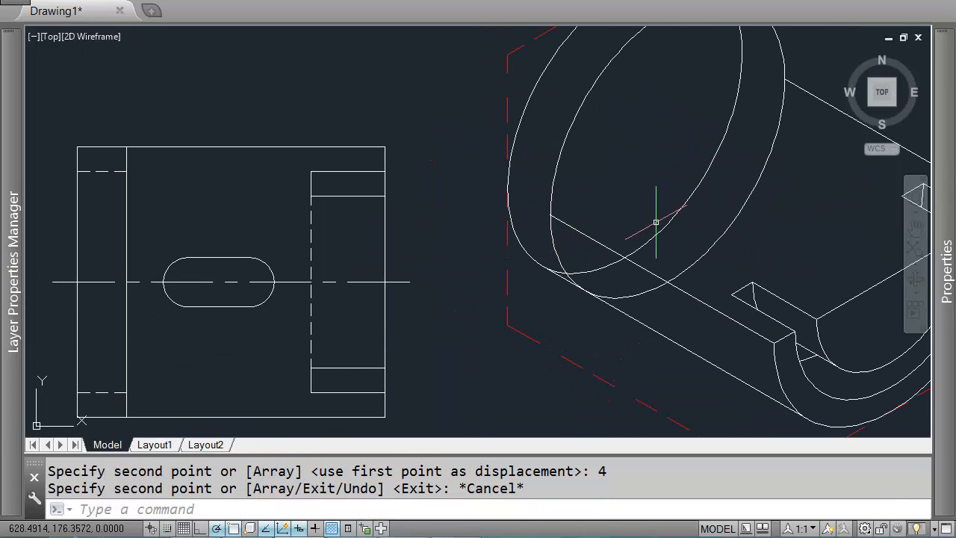
pyautogui.scroll(2, 576, 184)
pyautogui.moveTo(501, 284); pyautogui.dragTo(526, 219, button='middle')
pyautogui.write('tr')
pyautogui.press('Return')
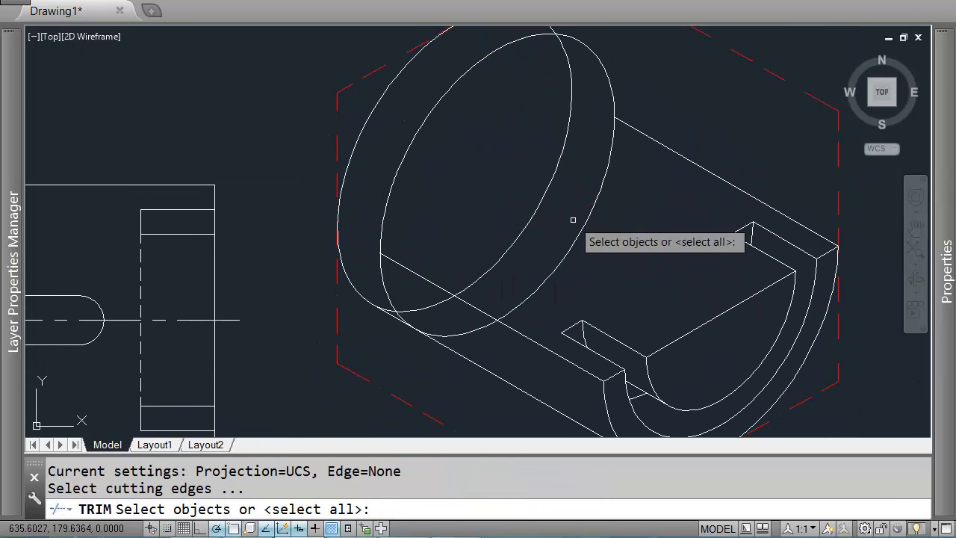
pyautogui.moveTo(478, 264); pyautogui.dragTo(455, 311, button='middle')
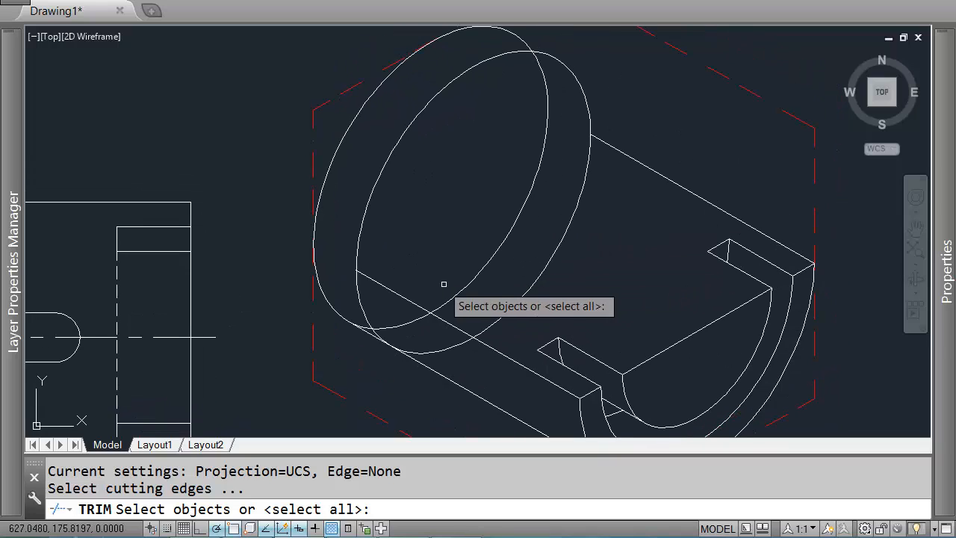
pyautogui.click(388, 289)
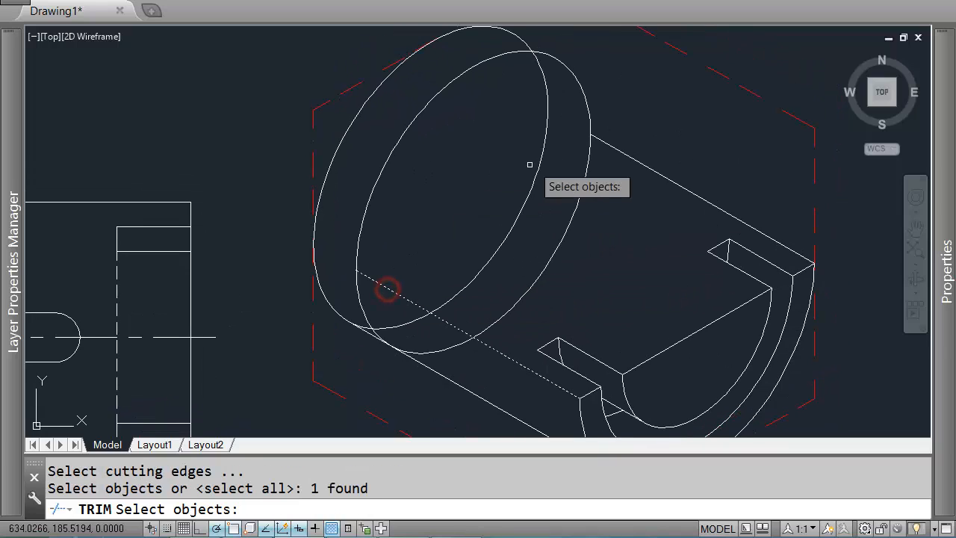
pyautogui.click(623, 156)
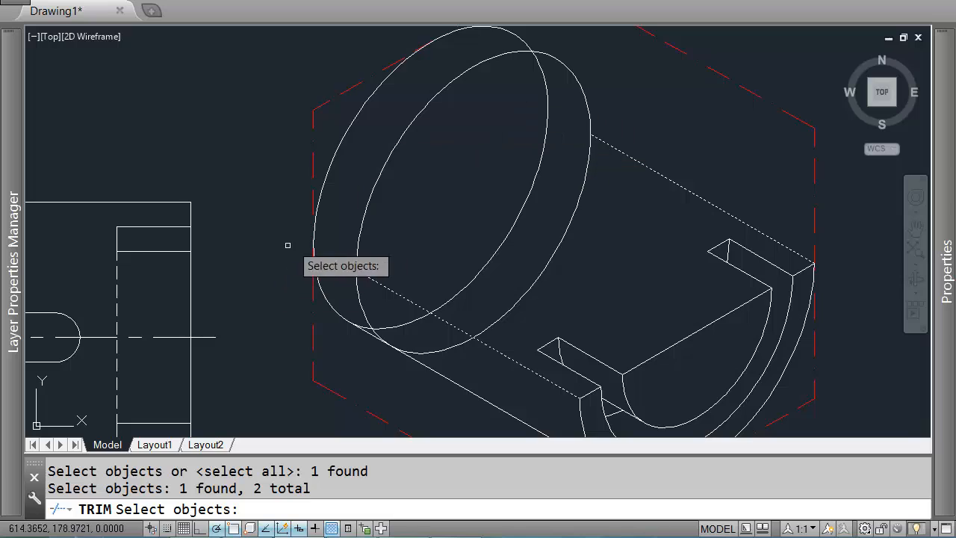
pyautogui.scroll(-2, 376, 264)
pyautogui.moveTo(376, 264); pyautogui.dragTo(391, 224, button='middle')
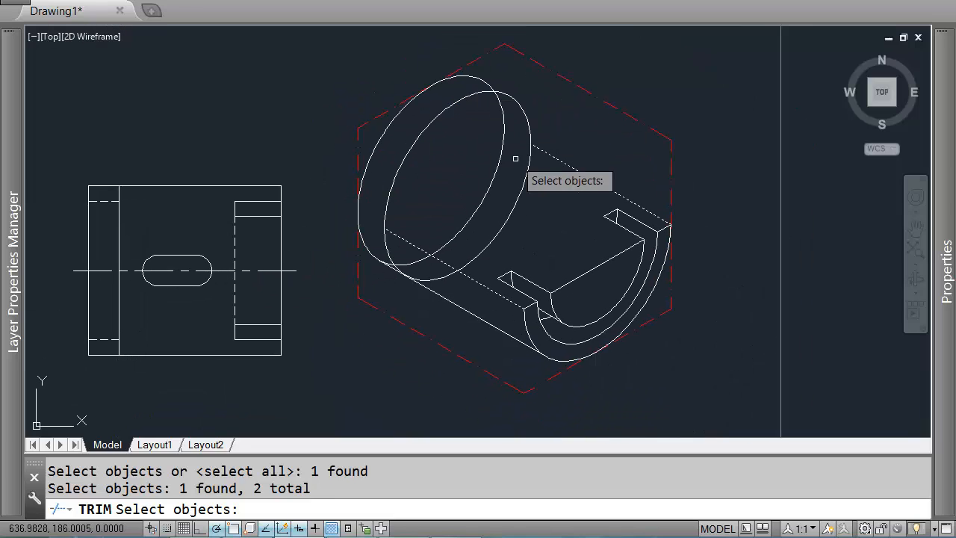
pyautogui.scroll(2, 351, 260)
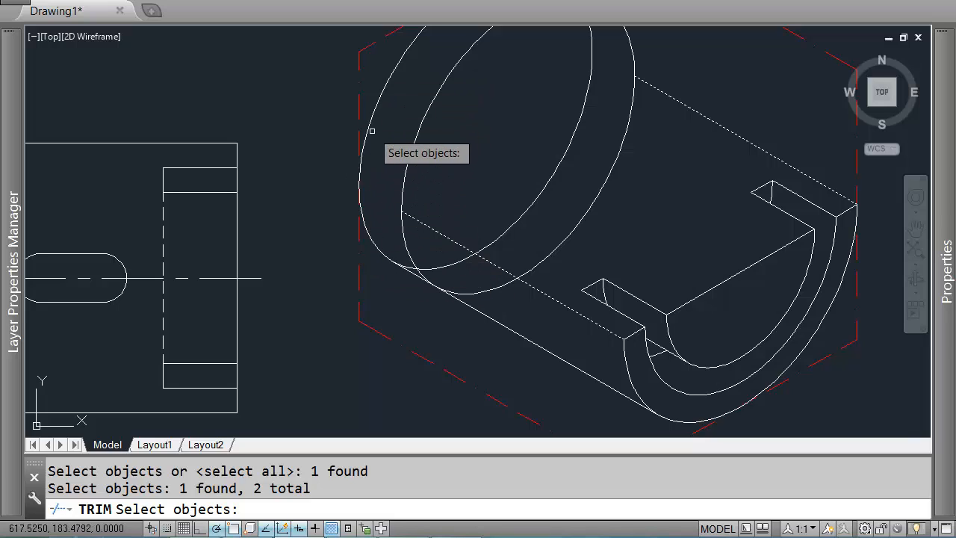
pyautogui.press('Return')
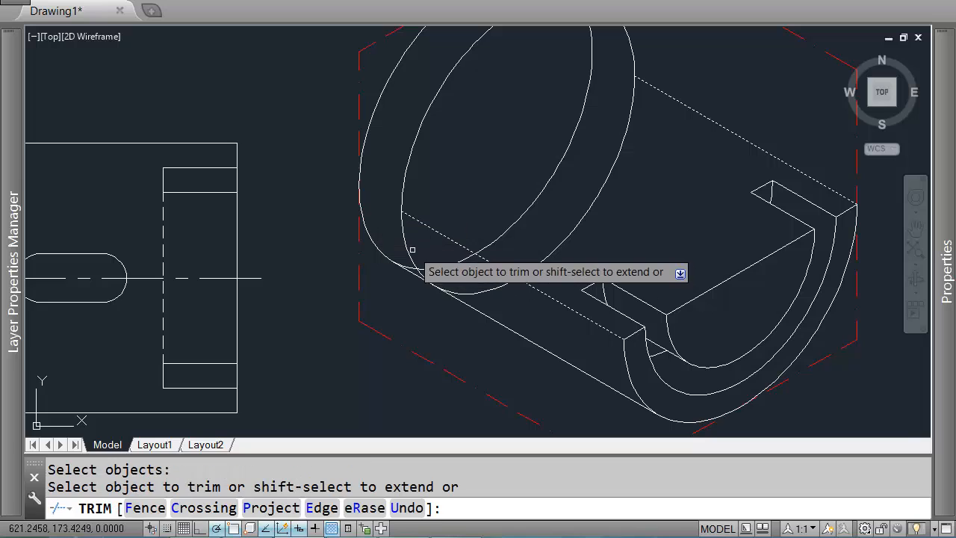
pyautogui.click(407, 240)
pyautogui.click(454, 279)
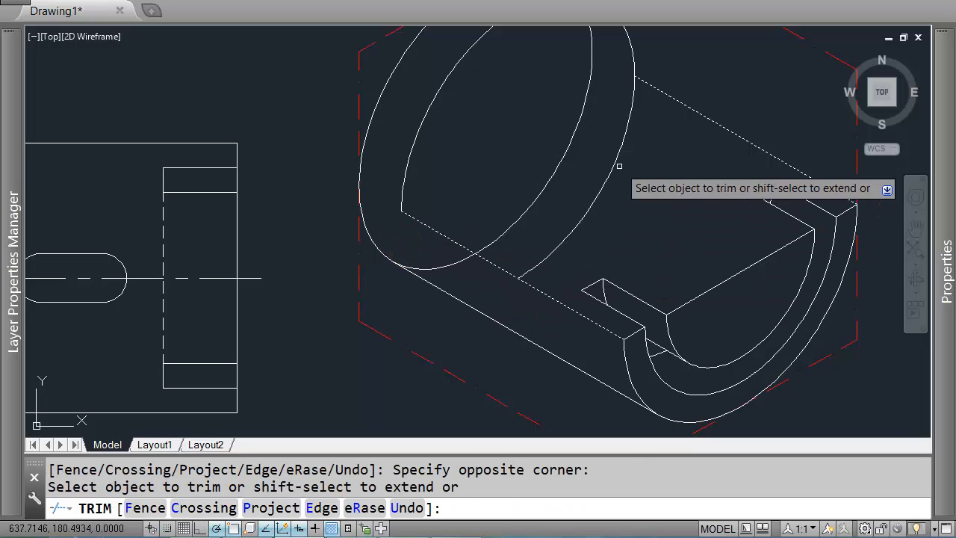
pyautogui.click(632, 130)
pyautogui.press('Return')
pyautogui.moveTo(637, 121)
pyautogui.mouseDown(button='middle')
pyautogui.moveTo(582, 246)
pyautogui.moveTo(564, 177)
pyautogui.mouseUp(button='middle')
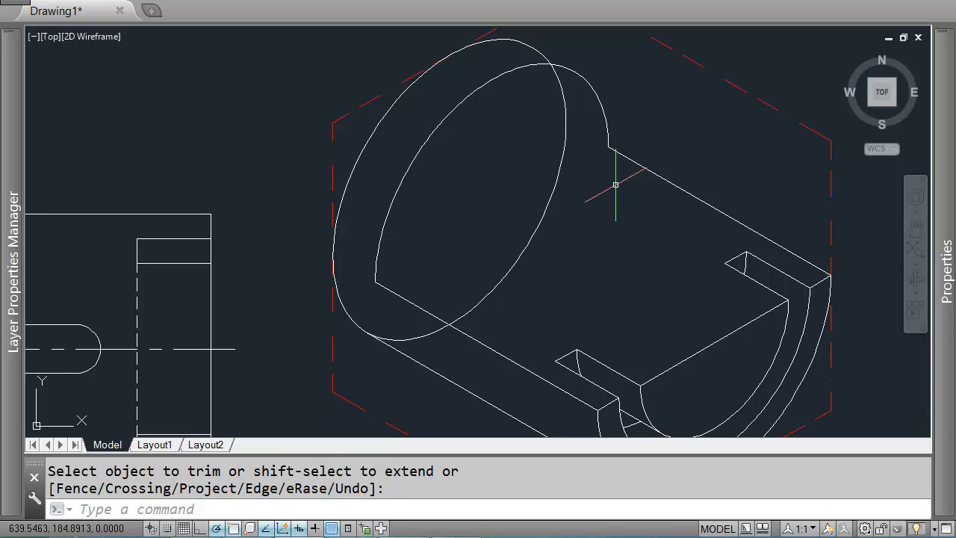
# Step: Draw a line from the ellipse center to the copied ellipse's top, then 4 units at 150° to the front ellipse
pyautogui.write('l')
pyautogui.press('Return')
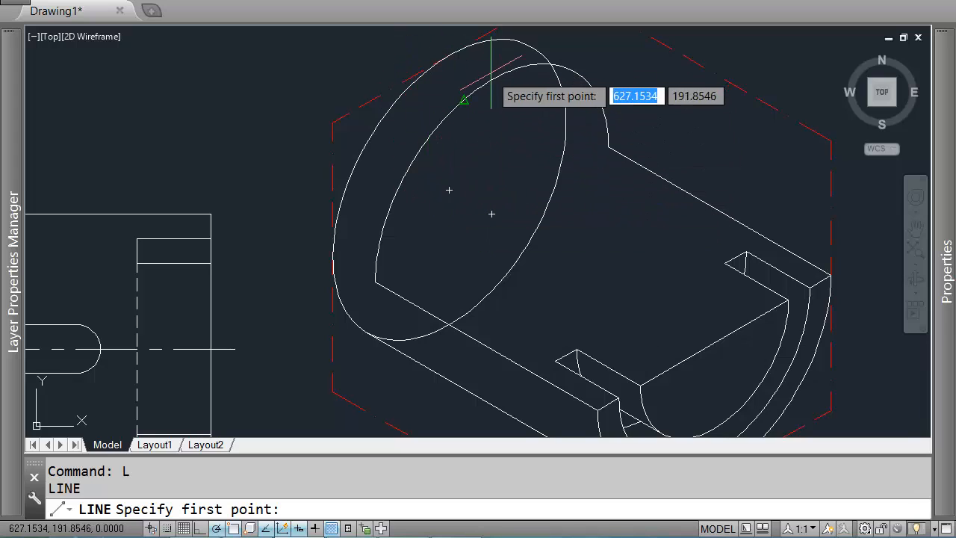
pyautogui.click(491, 216)
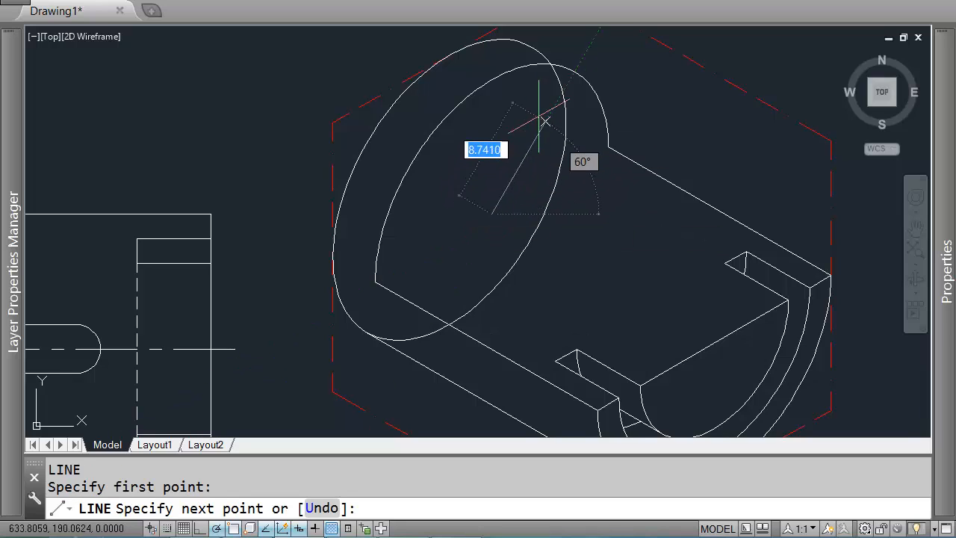
pyautogui.scroll(2, 574, 71)
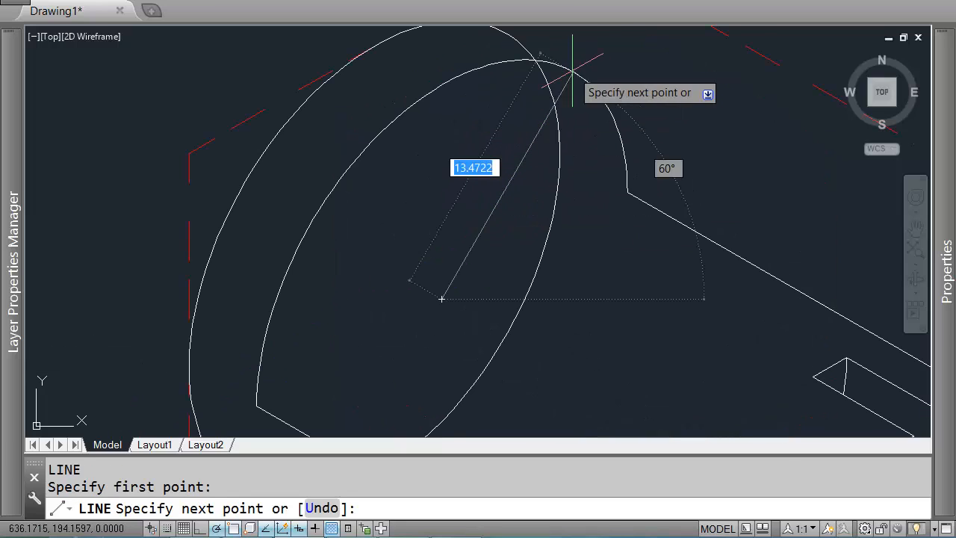
pyautogui.click(572, 73)
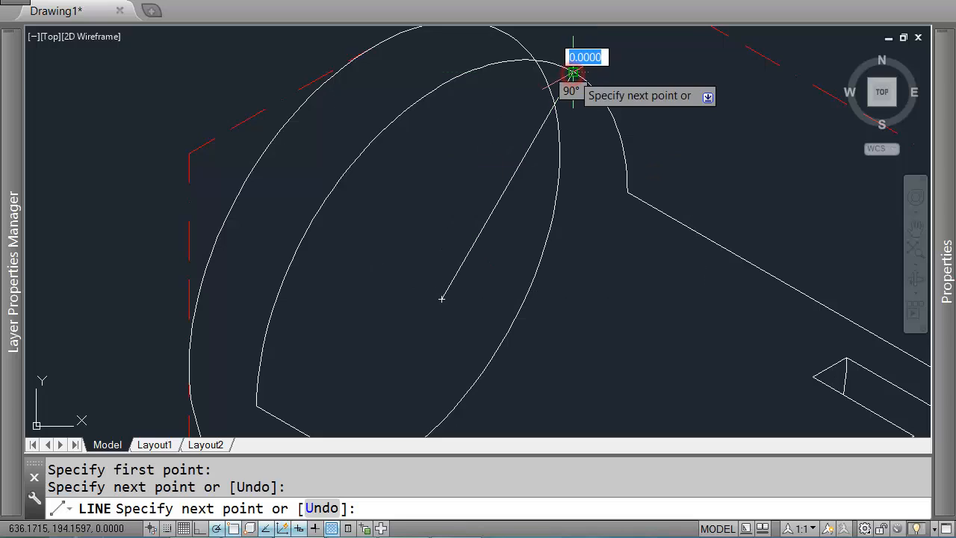
pyautogui.moveTo(504, 30); pyautogui.dragTo(543, 120, button='middle')
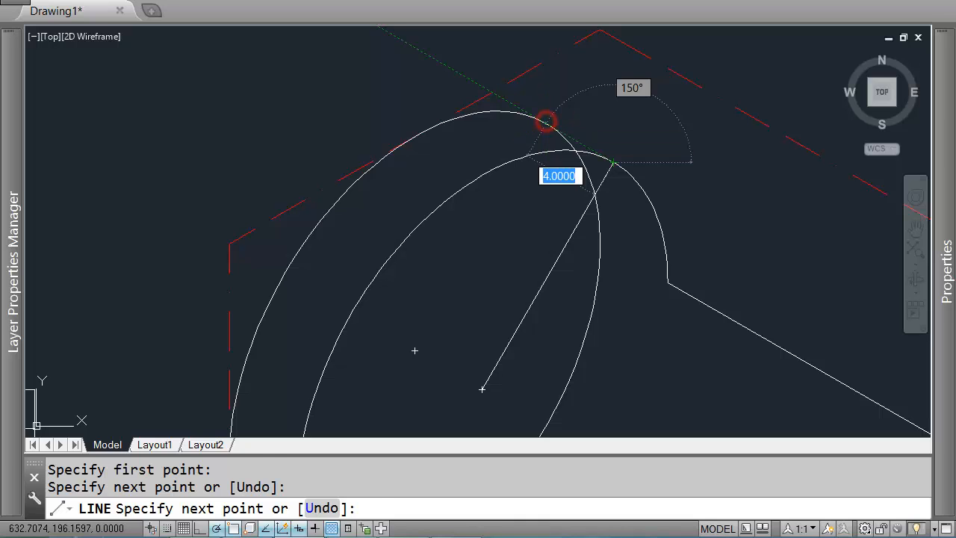
pyautogui.click(546, 121)
pyautogui.press('Return')
pyautogui.press('Return')
pyautogui.press('Escape')
pyautogui.click(601, 178)
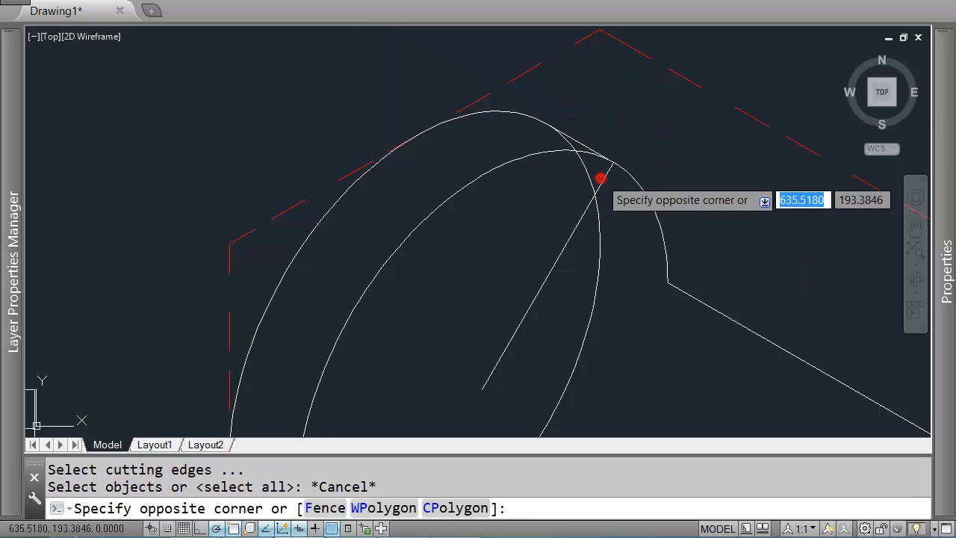
pyautogui.click(604, 187)
pyautogui.click(608, 182)
pyautogui.click(591, 177)
pyautogui.press('Escape')
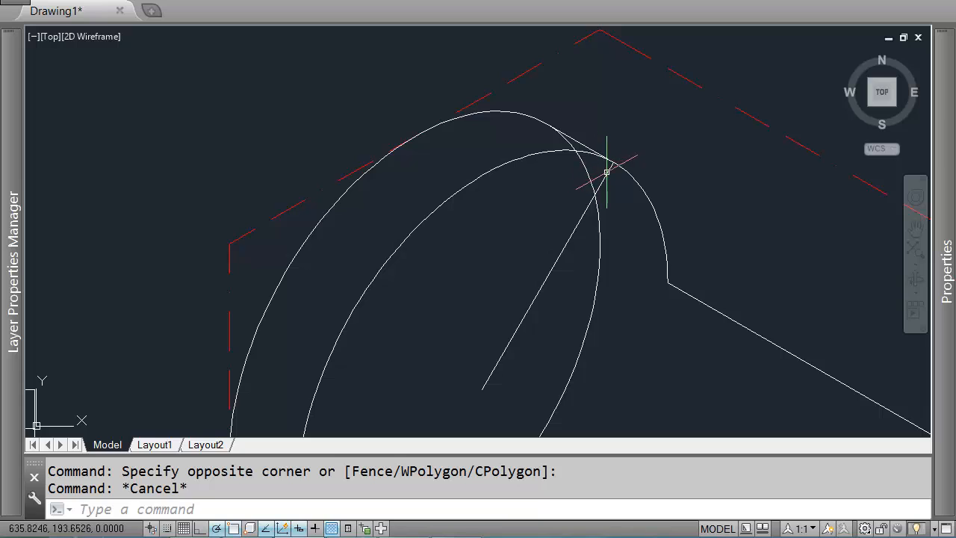
# Step: Trim the hidden ellipse arcs and the construction line at the top of the front face
pyautogui.click(608, 173)
pyautogui.write('tr')
pyautogui.press('Return')
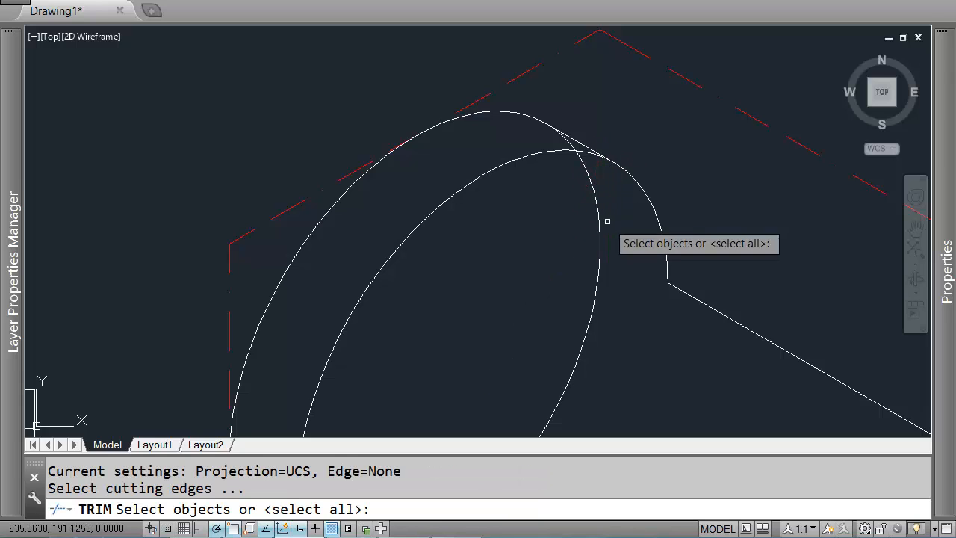
pyautogui.click(580, 142)
pyautogui.click(578, 146)
pyautogui.scroll(-3, 538, 231)
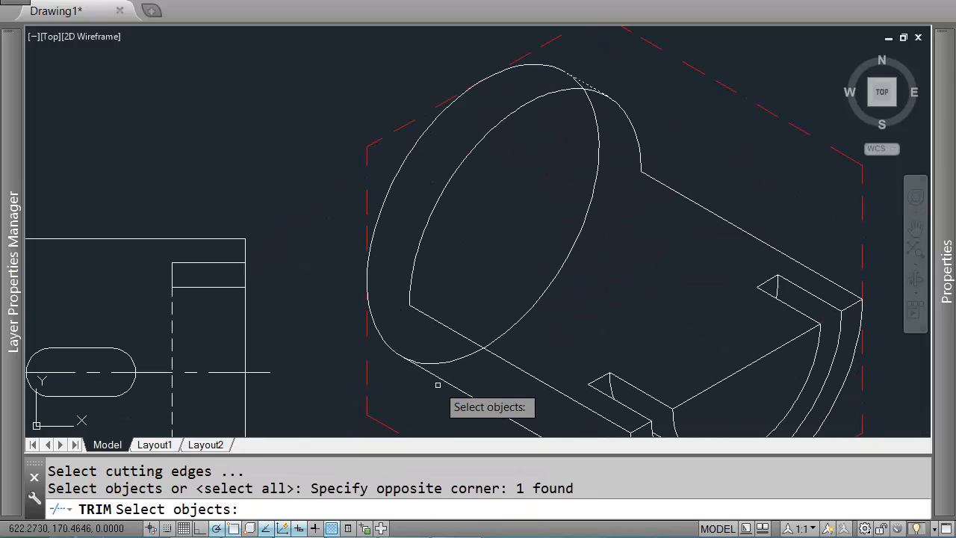
pyautogui.click(433, 368)
pyautogui.click(426, 377)
pyautogui.press('Return')
pyautogui.click(528, 220)
pyautogui.click(604, 258)
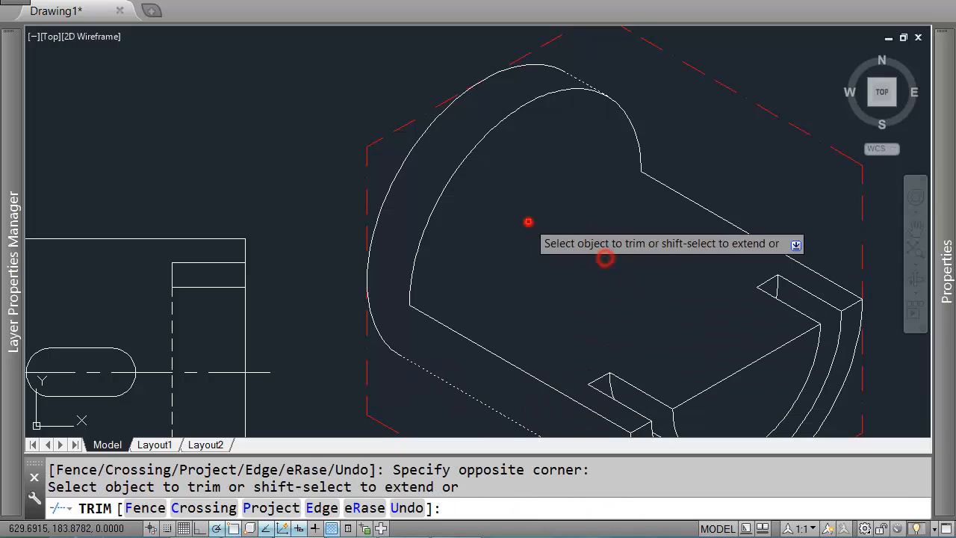
pyautogui.rightClick(527, 219)
pyautogui.scroll(-3, 483, 191)
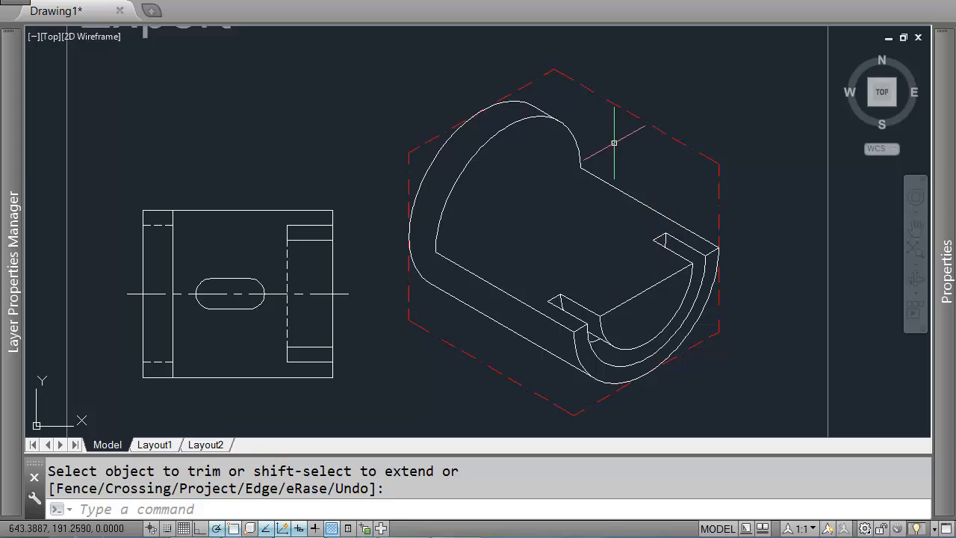
pyautogui.scroll(-4, 565, 227)
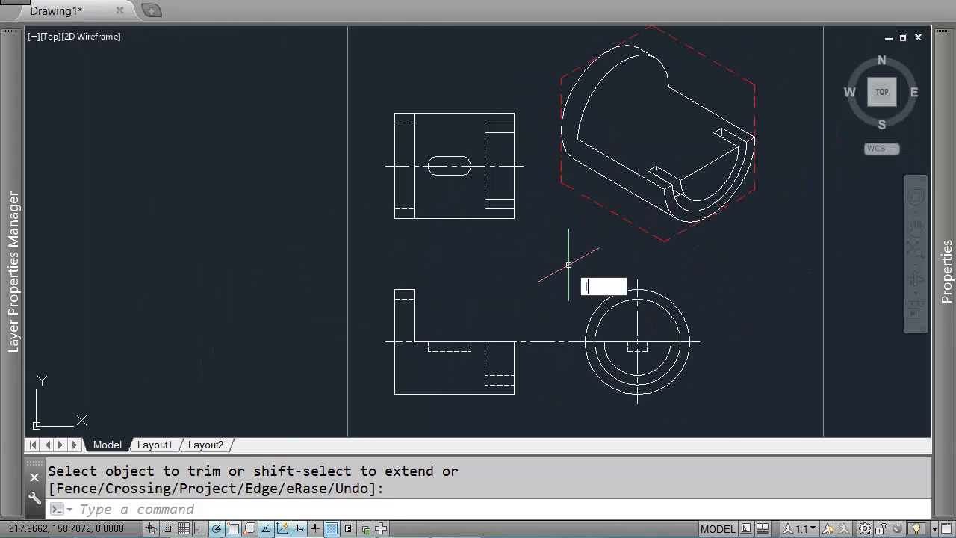
# Step: Draw a 2-unit line at 30° from the lower corner of the inner front edge
pyautogui.write('l')
pyautogui.press('Return')
pyautogui.scroll(2, 403, 217)
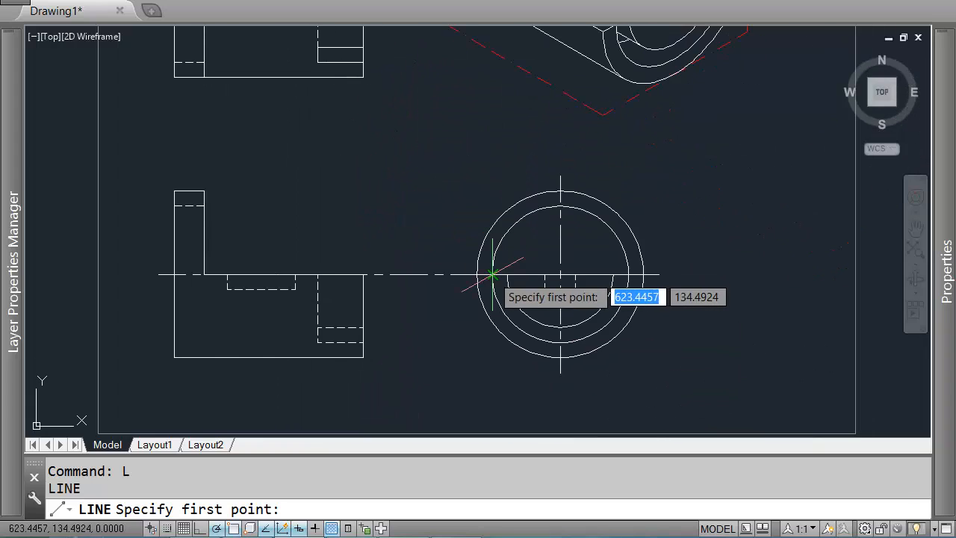
pyautogui.scroll(2, 486, 273)
pyautogui.click(472, 275)
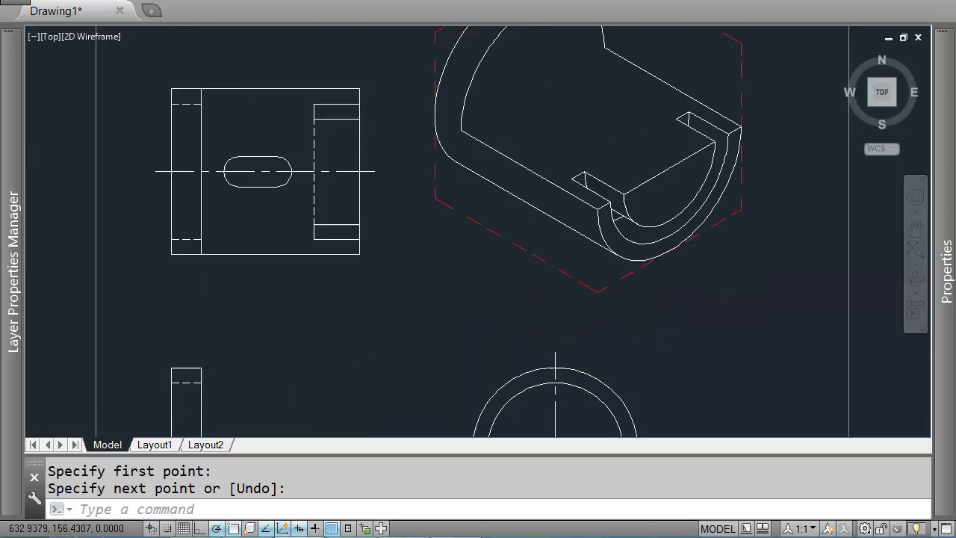
pyautogui.scroll(3, 429, 224)
pyautogui.moveTo(429, 194); pyautogui.dragTo(428, 222, button='middle')
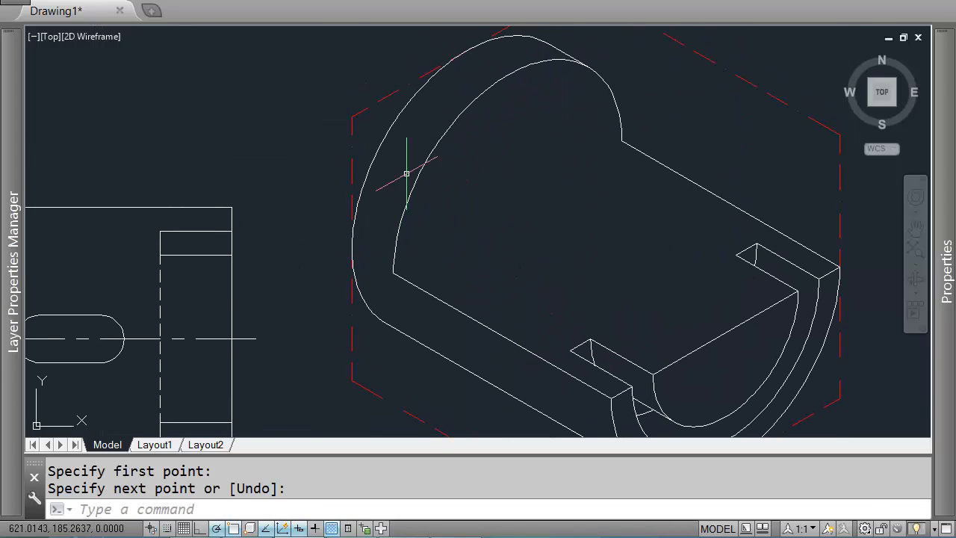
pyautogui.press('Return')
pyautogui.click(394, 274)
pyautogui.scroll(2, 415, 262)
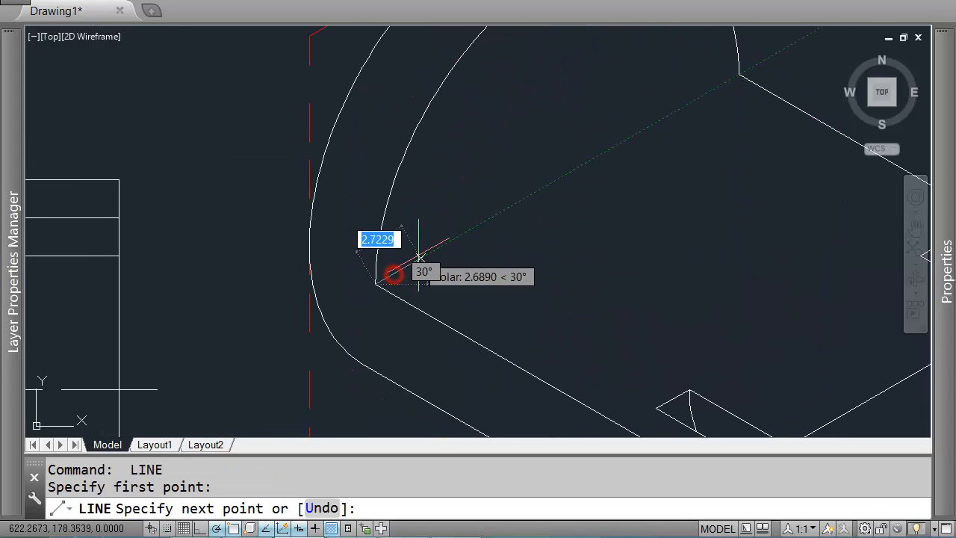
pyautogui.write('2')
pyautogui.press('Return')
pyautogui.press('Return')
# Step: Draw another 2-unit line from the corner where the top arc meets the upper edge
pyautogui.press('Return')
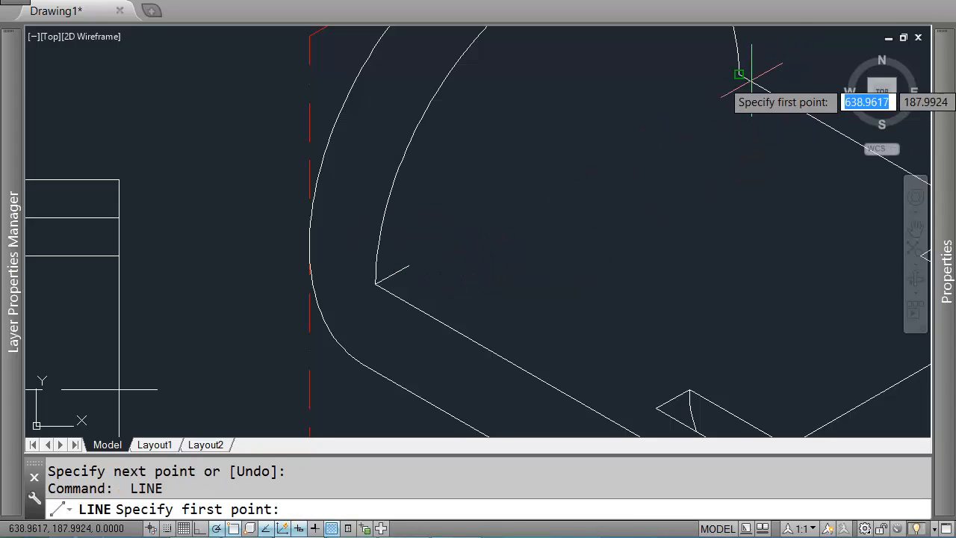
pyautogui.click(739, 73)
pyautogui.write('2')
pyautogui.press('Return')
pyautogui.press('Return')
pyautogui.scroll(-5, 661, 192)
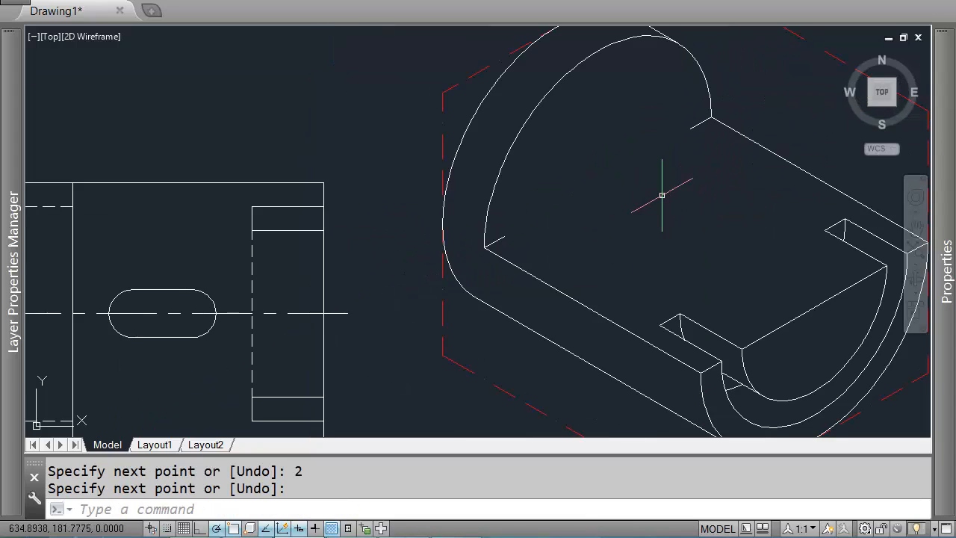
# Step: Draw an isocircle on the back face, centered at the back center point, with its radius reaching the inner arc's top corner
pyautogui.moveTo(679, 231); pyautogui.dragTo(626, 221, button='middle')
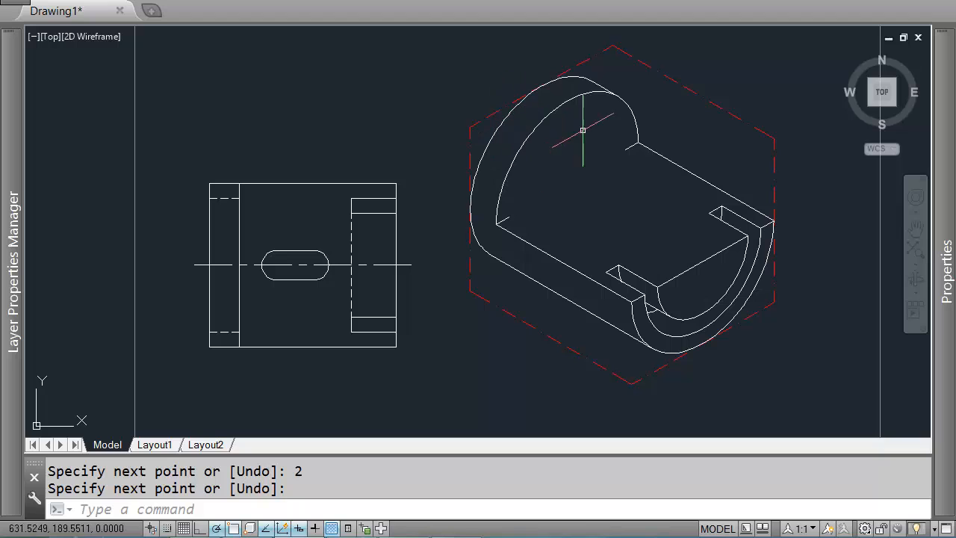
pyautogui.write('el')
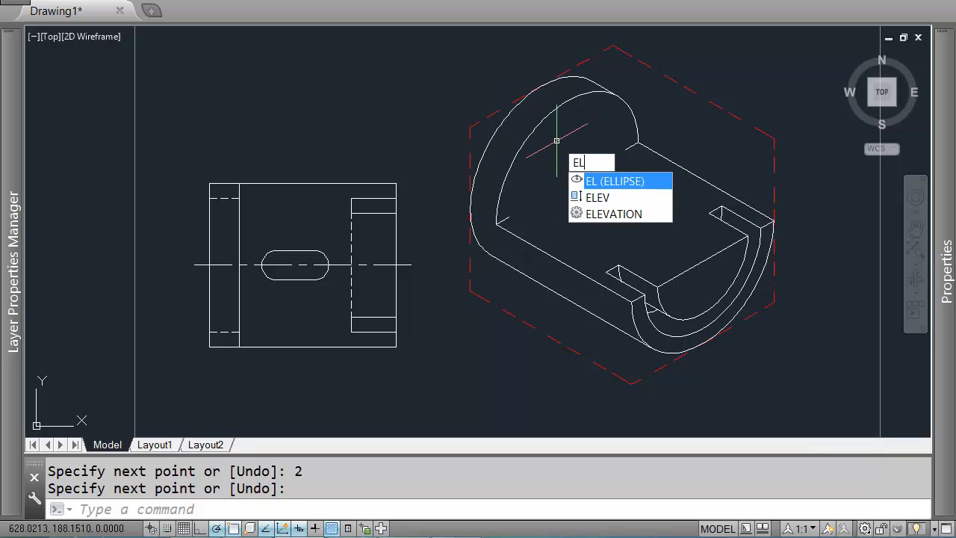
pyautogui.press('Return')
pyautogui.write('i')
pyautogui.press('Return')
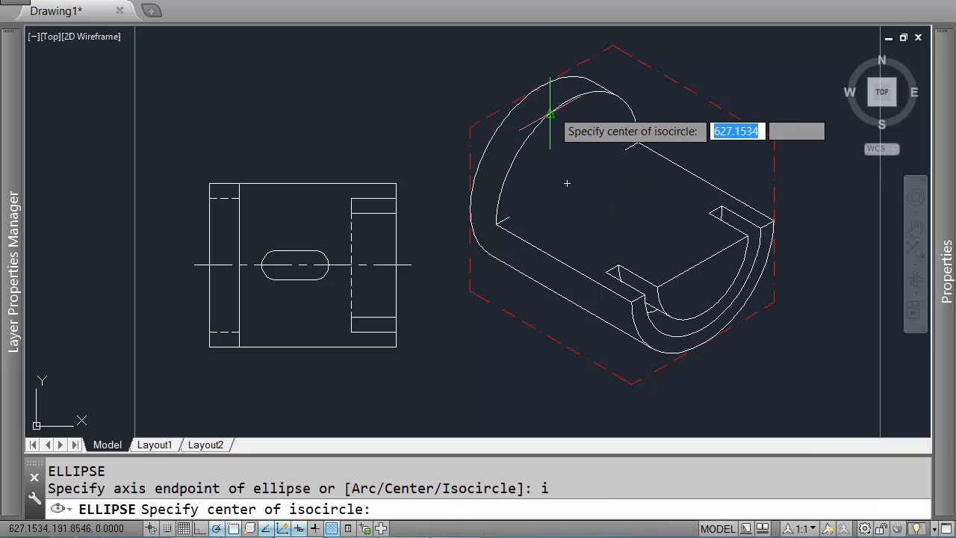
pyautogui.click(569, 180)
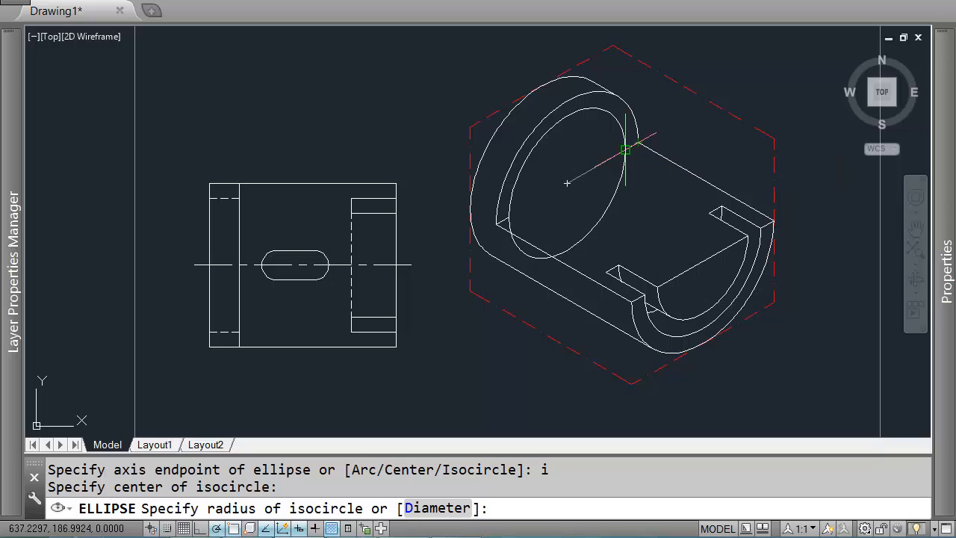
pyautogui.click(625, 151)
# Step: Trim the hidden lower portion of the new back isocircle using the inner face edges as cutting boundaries
pyautogui.write('tr')
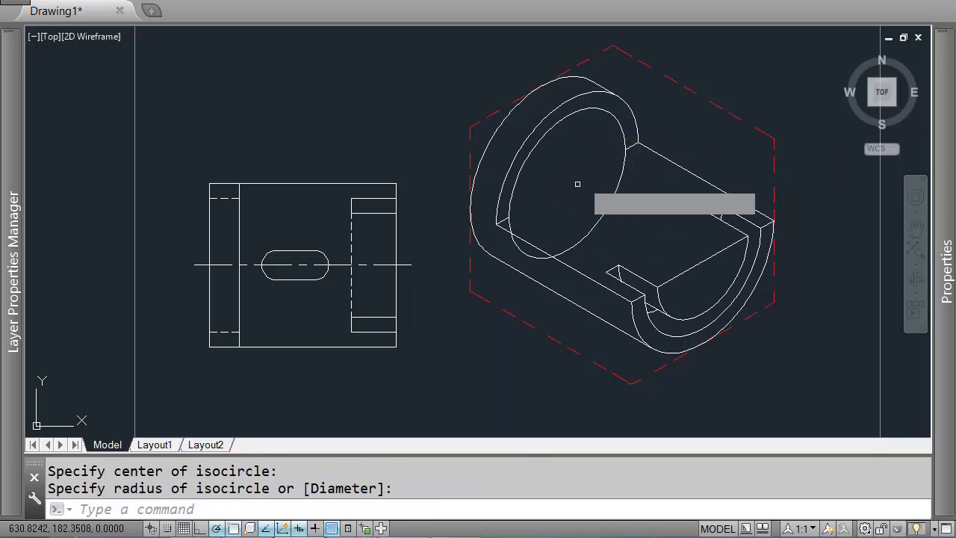
pyautogui.press('Return')
pyautogui.click(631, 145)
pyautogui.click(499, 220)
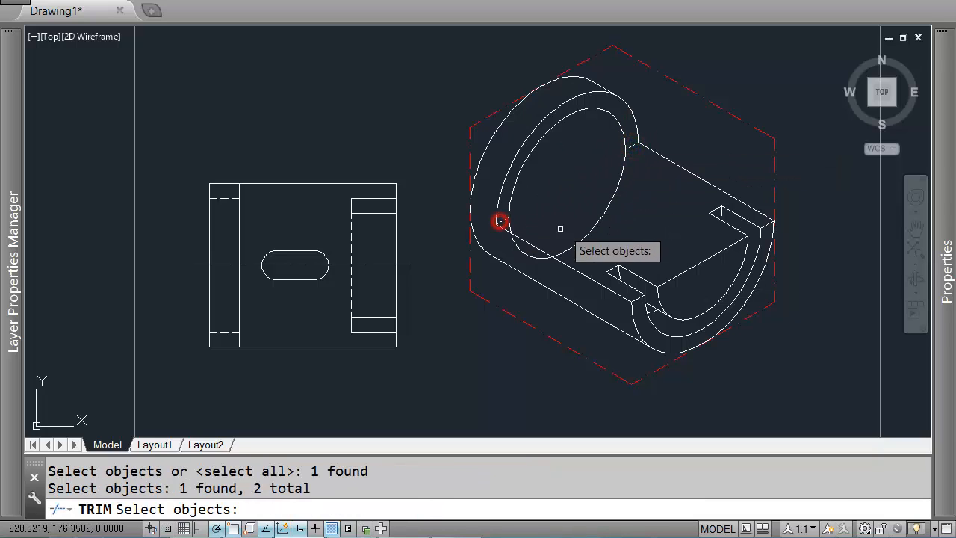
pyautogui.press('Return')
pyautogui.click(623, 202)
pyautogui.click(605, 187)
pyautogui.press('Return')
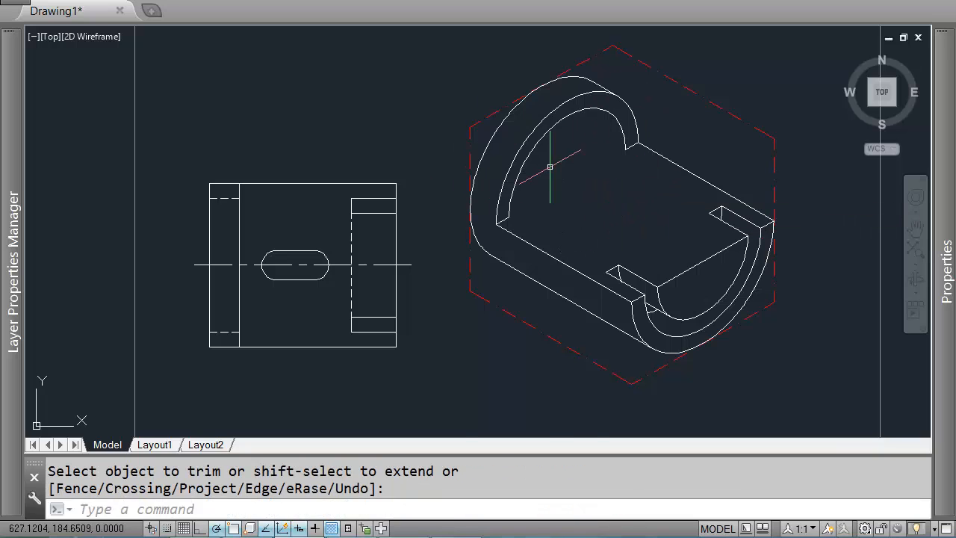
pyautogui.scroll(-3, 608, 214)
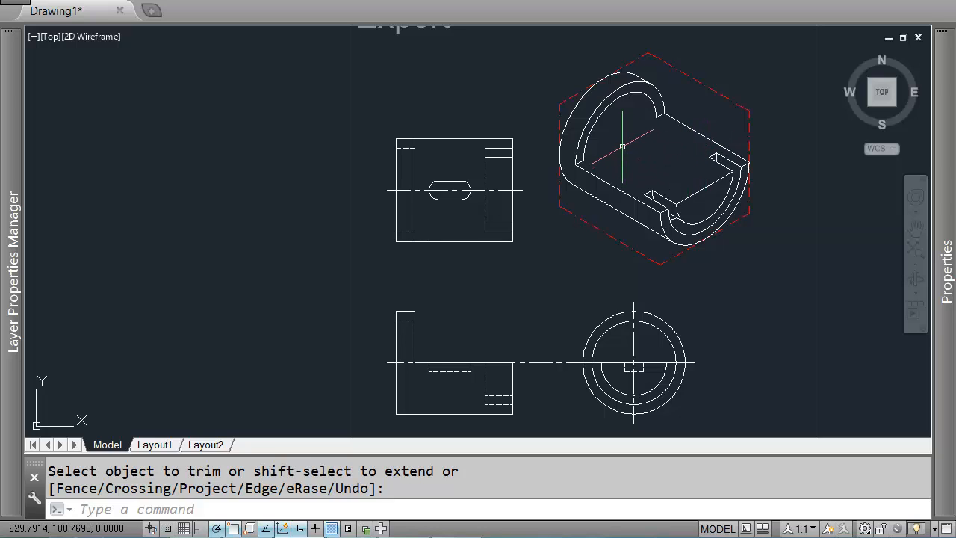
pyautogui.press('Escape')
pyautogui.scroll(2, 404, 240)
pyautogui.write('l')
pyautogui.press('Return')
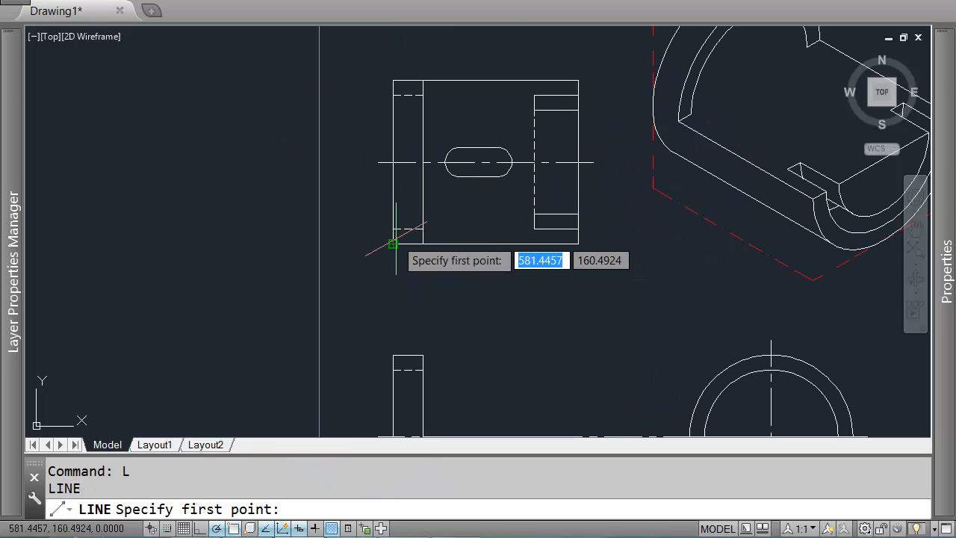
pyautogui.click(393, 229)
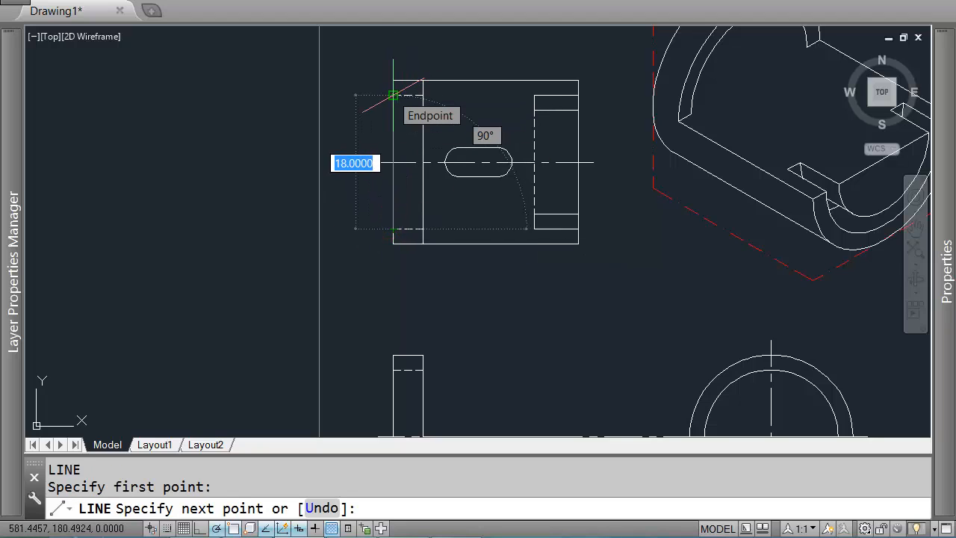
pyautogui.scroll(-2, 393, 95)
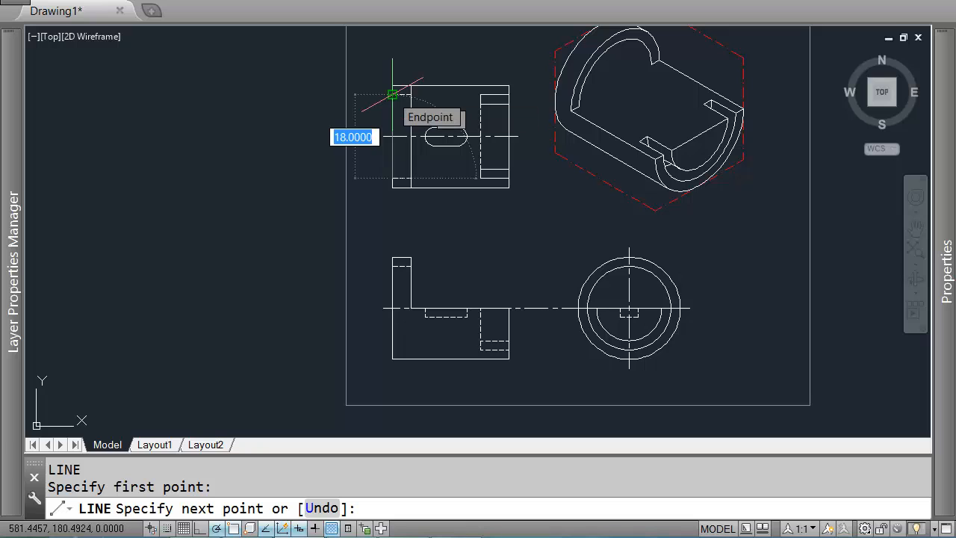
pyautogui.press('Return')
pyautogui.moveTo(615, 60); pyautogui.dragTo(616, 165, button='middle')
pyautogui.scroll(2, 626, 217)
pyautogui.moveTo(600, 217); pyautogui.dragTo(650, 230, button='middle')
pyautogui.scroll(2, 589, 230)
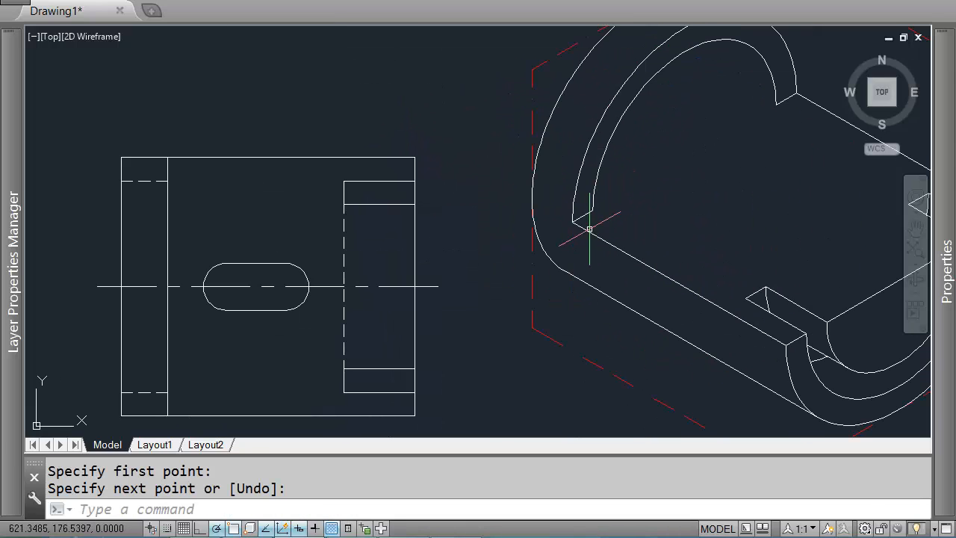
pyautogui.scroll(-3, 614, 228)
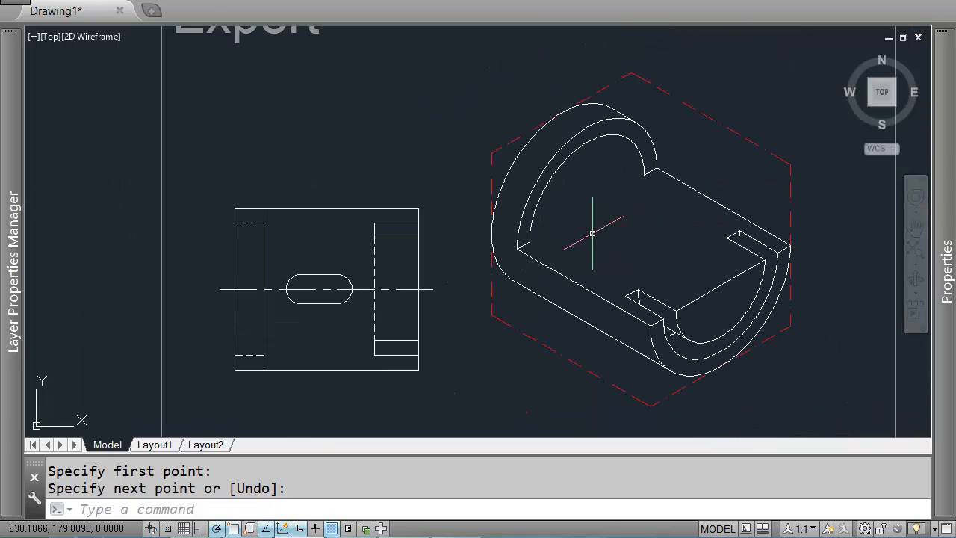
# Step: Draw a 4-unit line at 150° from the corner where the inner top arc meets the upper edge
pyautogui.press('Return')
pyautogui.scroll(4, 679, 154)
pyautogui.scroll(2, 660, 163)
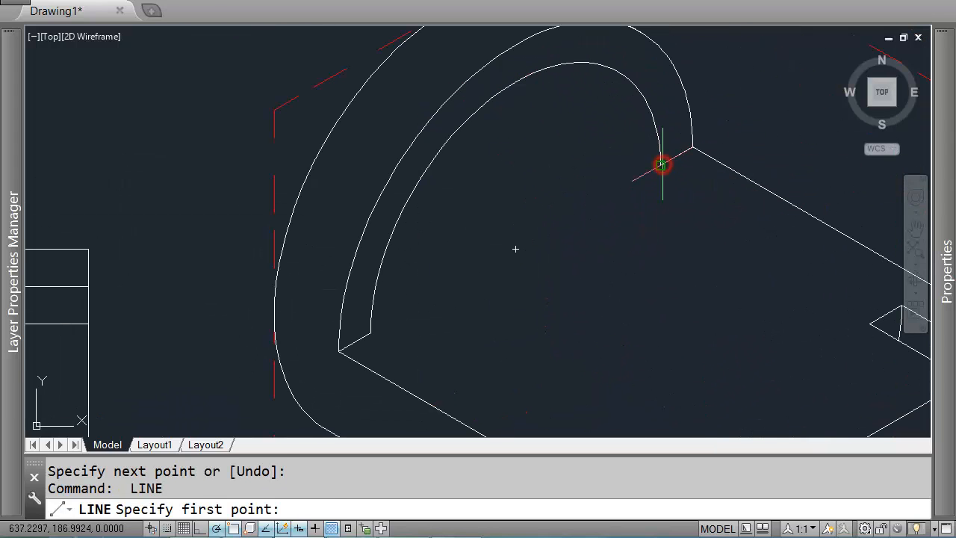
pyautogui.click(661, 161)
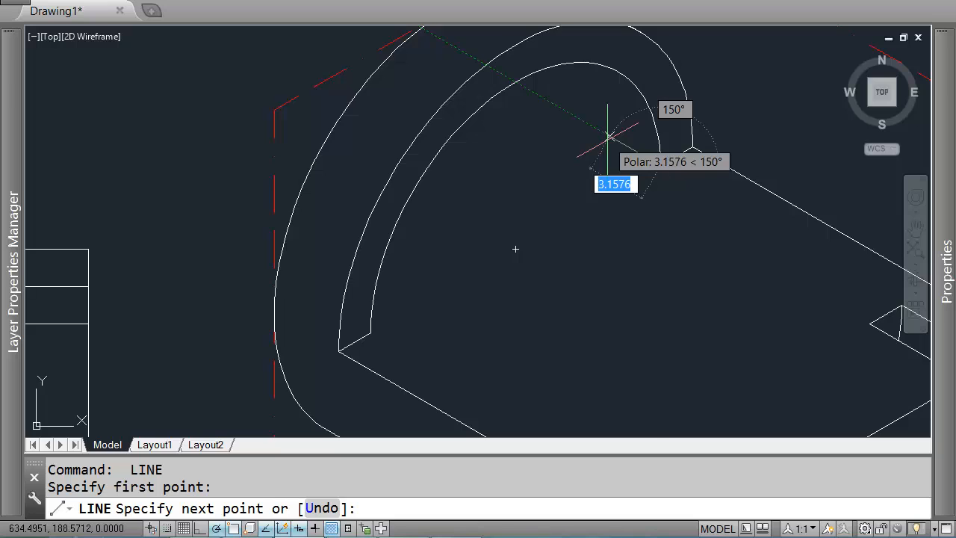
pyautogui.scroll(-3, 608, 136)
pyautogui.press('Return')
pyautogui.press('Return')
pyautogui.click(453, 258)
pyautogui.scroll(2, 399, 250)
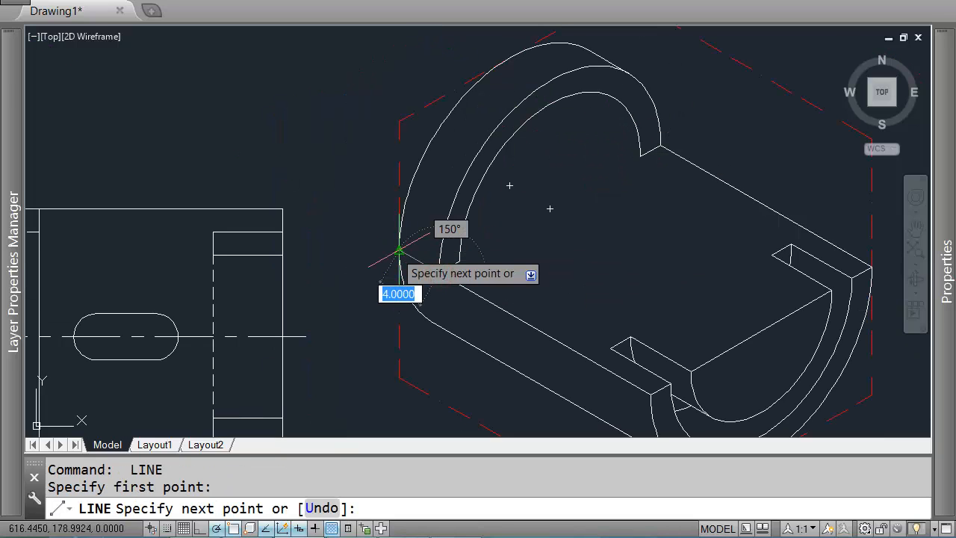
pyautogui.press('Return')
pyautogui.press('Return')
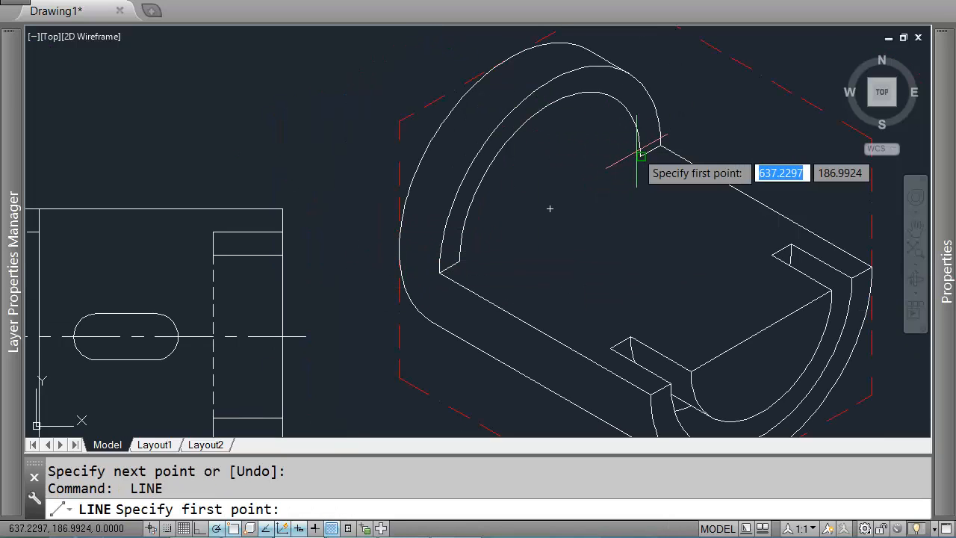
pyautogui.click(641, 155)
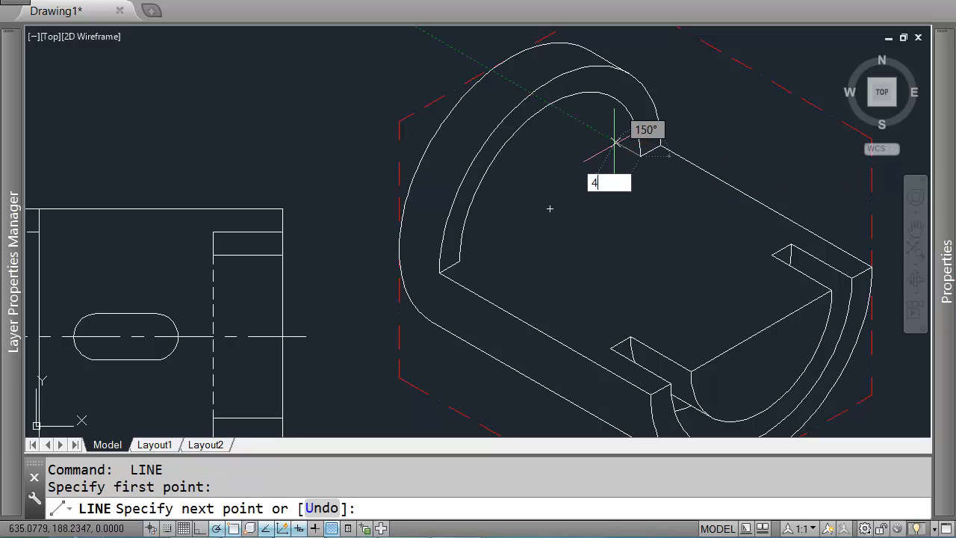
pyautogui.press('Return')
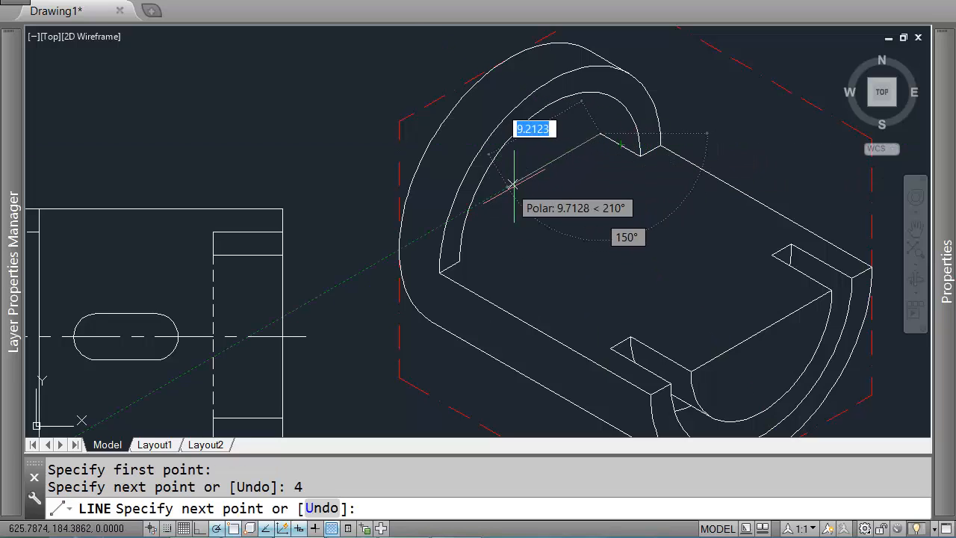
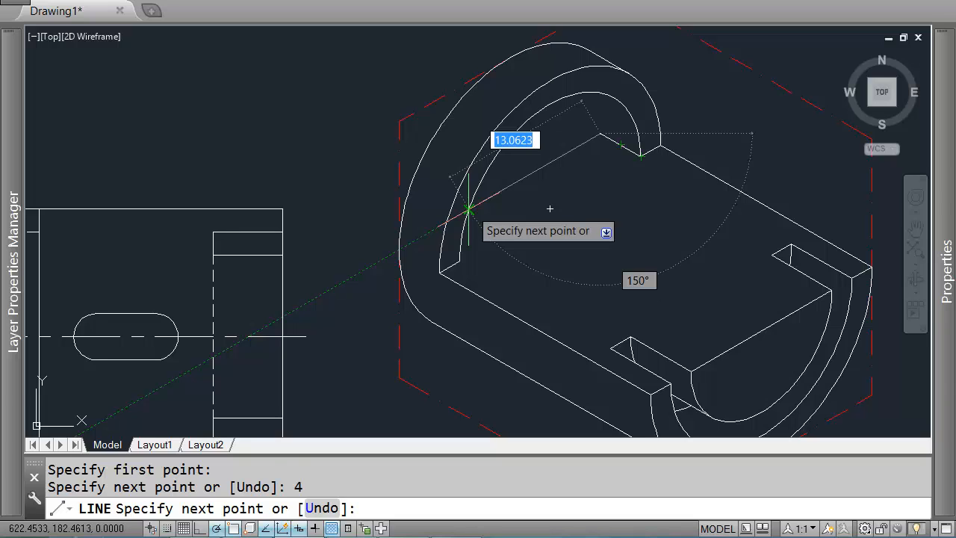
# Step: Copy the inner back isocircle from the inner top arc's corner to the far end of the 4-unit line
pyautogui.click(470, 209)
pyautogui.press('Return')
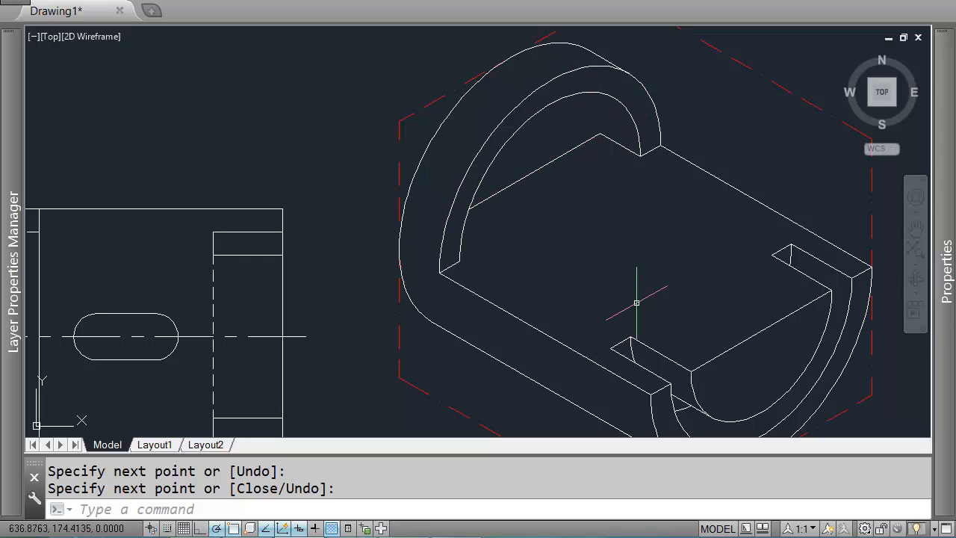
pyautogui.scroll(-2, 505, 193)
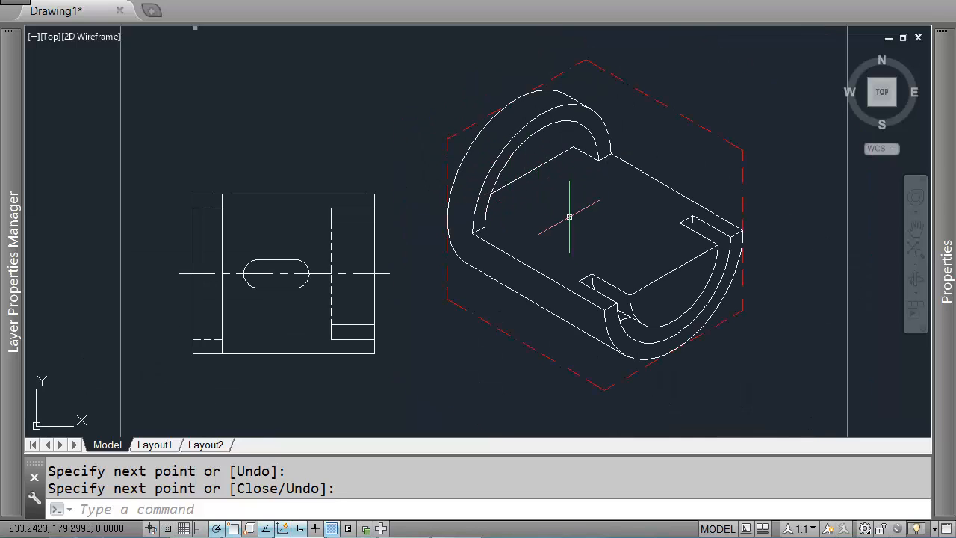
pyautogui.scroll(2, 585, 190)
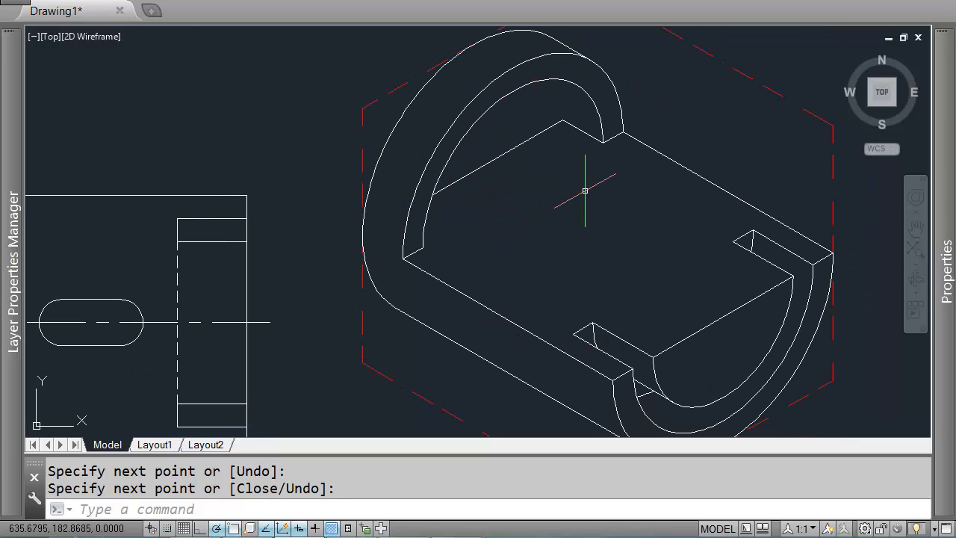
pyautogui.press('Return')
pyautogui.click(578, 87)
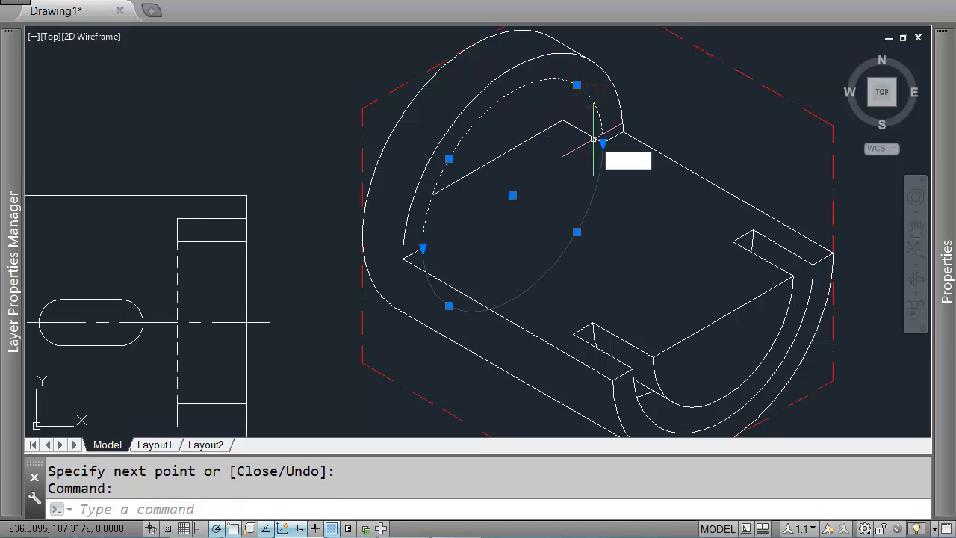
pyautogui.press('Return')
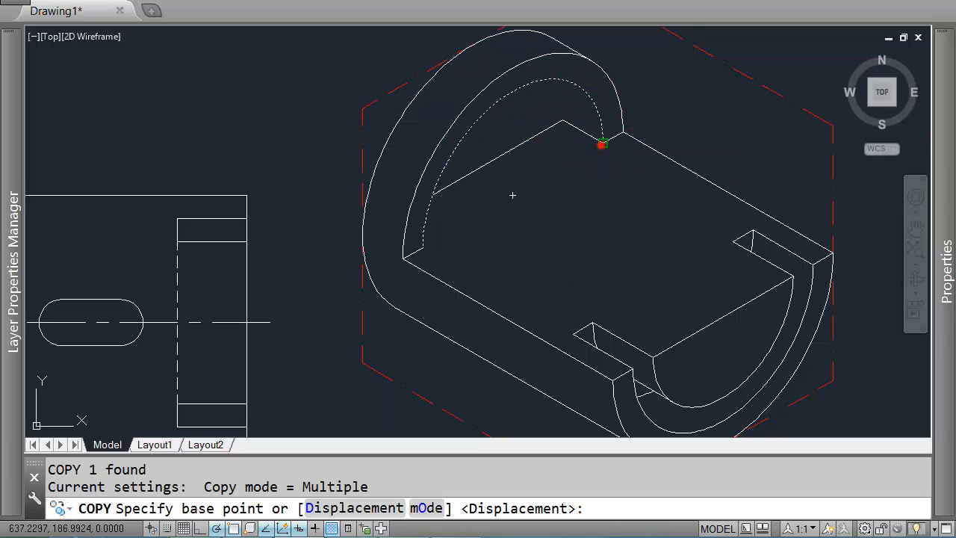
pyautogui.click(601, 143)
pyautogui.click(563, 121)
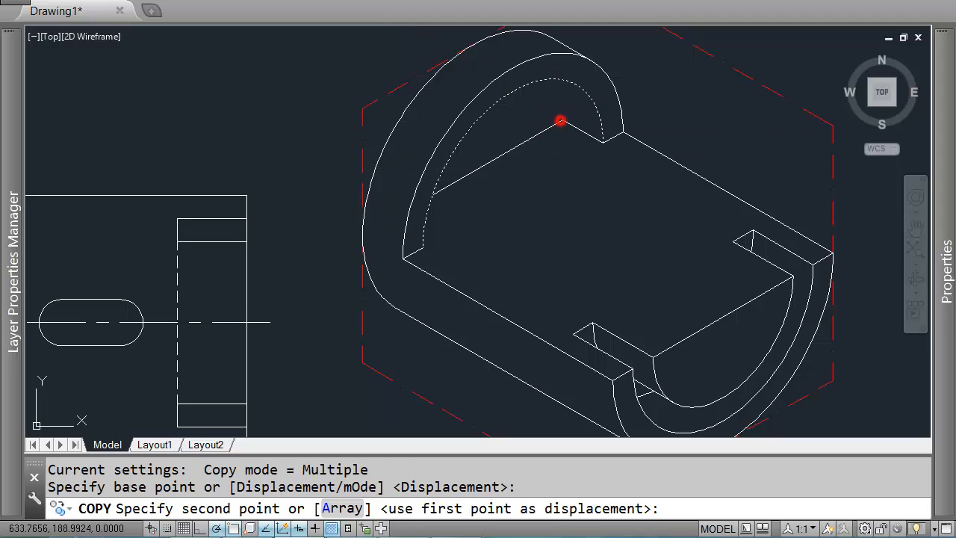
pyautogui.press('Escape')
# Step: Trim the excess portion of the copied isocircle, using the top arc's edge as the cutting boundary
pyautogui.write('tr')
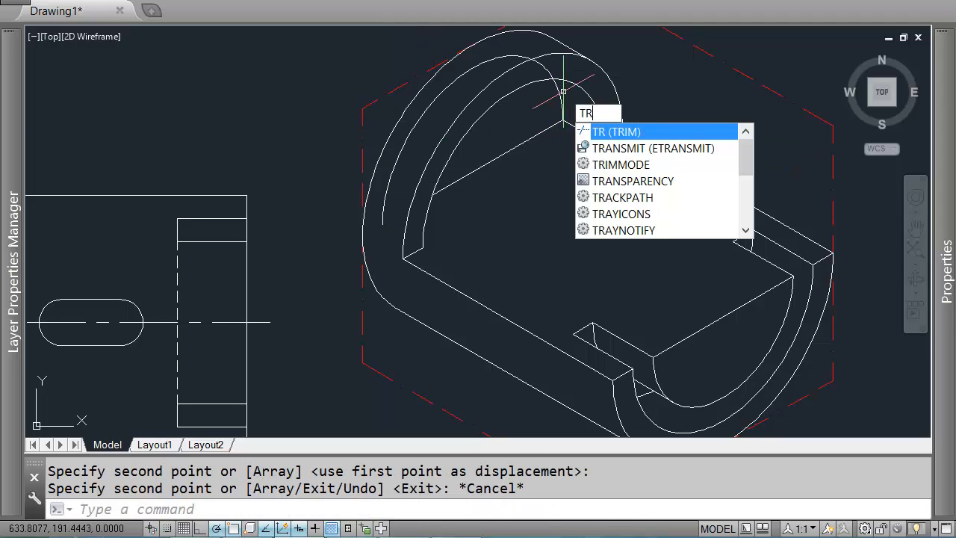
pyautogui.press('Return')
pyautogui.click(572, 89)
pyautogui.click(560, 79)
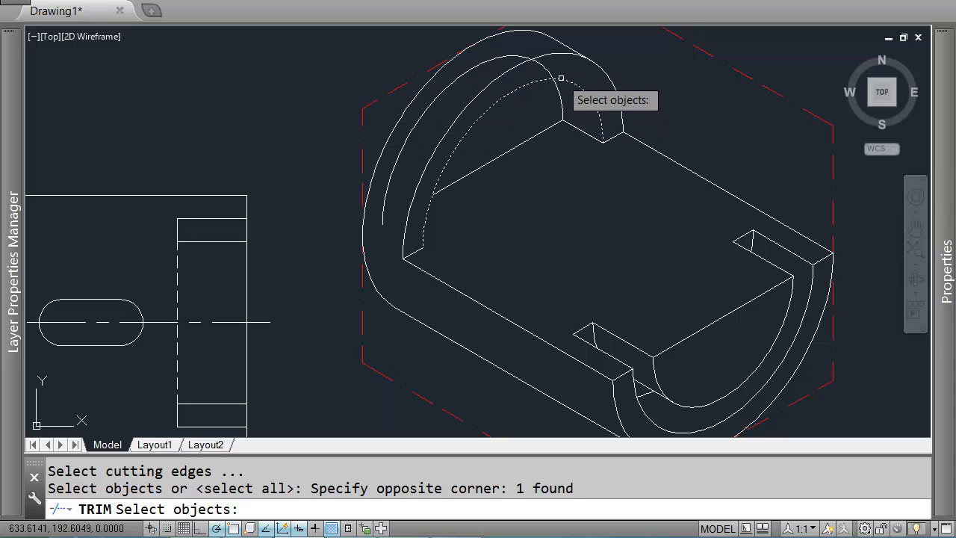
pyautogui.rightClick(544, 71)
pyautogui.press('Return')
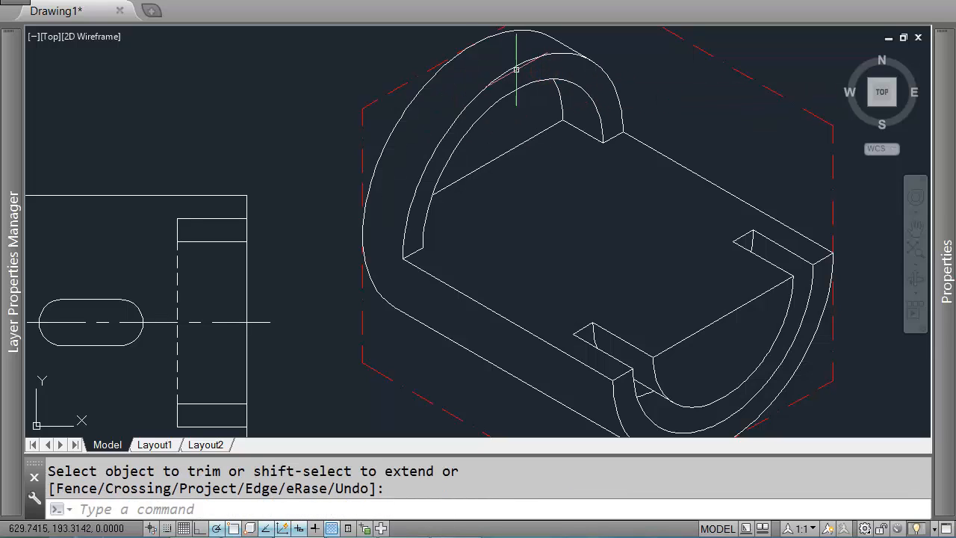
pyautogui.moveTo(521, 80); pyautogui.dragTo(538, 116, button='middle')
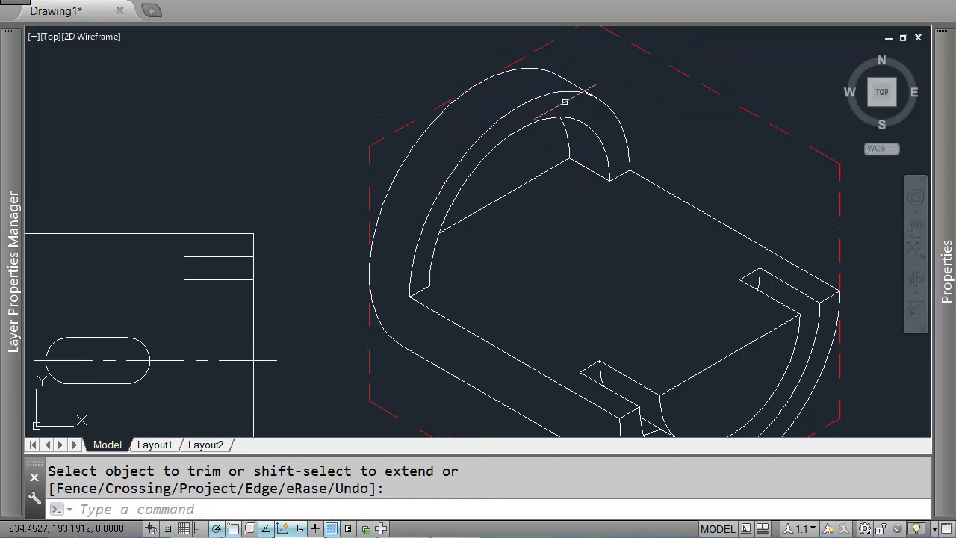
pyautogui.scroll(-2, 531, 121)
pyautogui.moveTo(632, 206); pyautogui.dragTo(625, 179, button='middle')
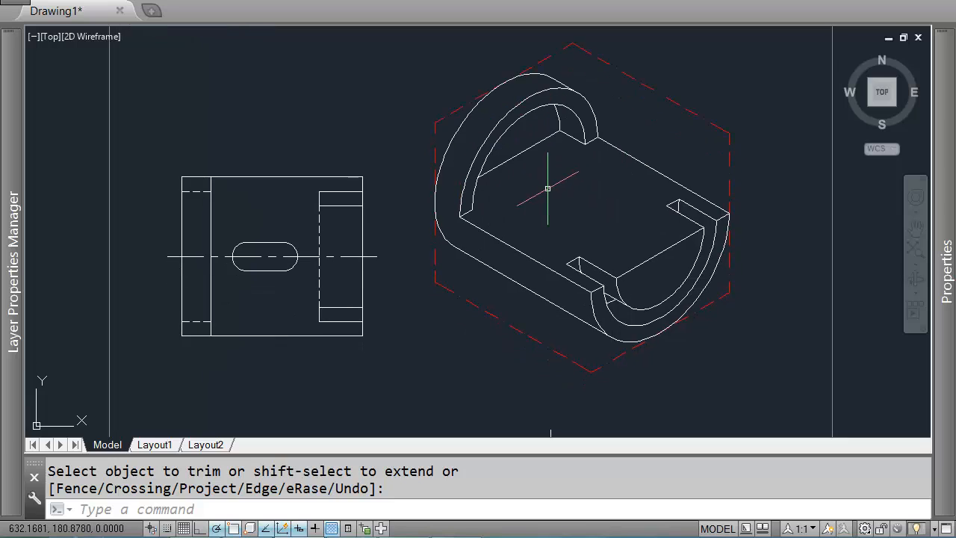
pyautogui.moveTo(489, 191); pyautogui.dragTo(534, 186, button='middle')
pyautogui.moveTo(668, 211); pyautogui.dragTo(654, 199, button='middle')
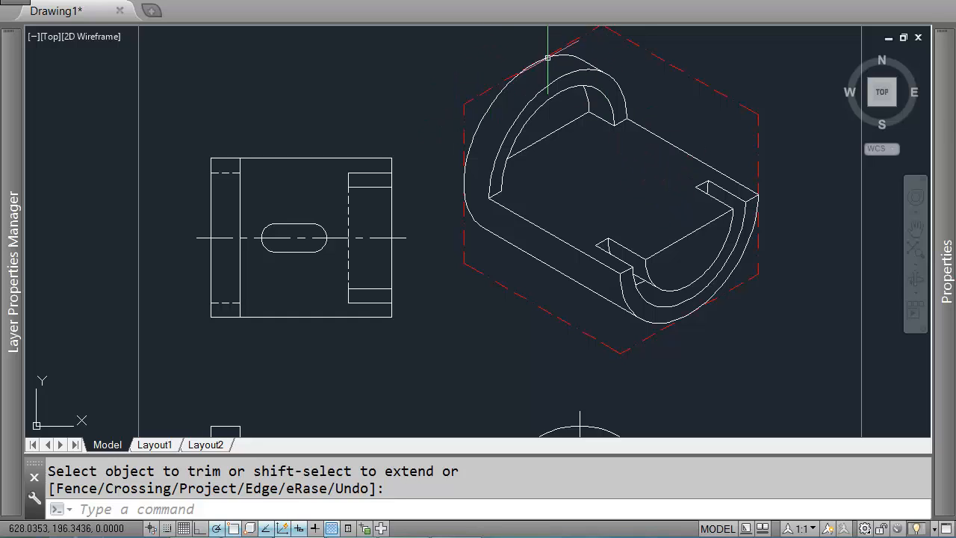
pyautogui.moveTo(655, 256)
pyautogui.mouseDown(button='middle')
pyautogui.moveTo(595, 155)
pyautogui.moveTo(573, 145)
pyautogui.mouseUp(button='middle')
pyautogui.scroll(2, 573, 146)
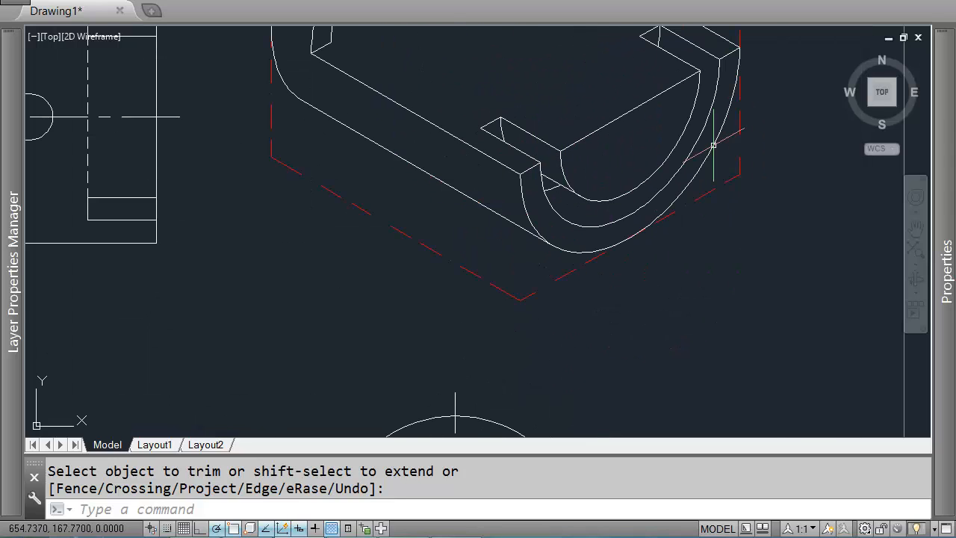
pyautogui.moveTo(713, 145); pyautogui.dragTo(712, 213, button='middle')
pyautogui.scroll(-3, 564, 170)
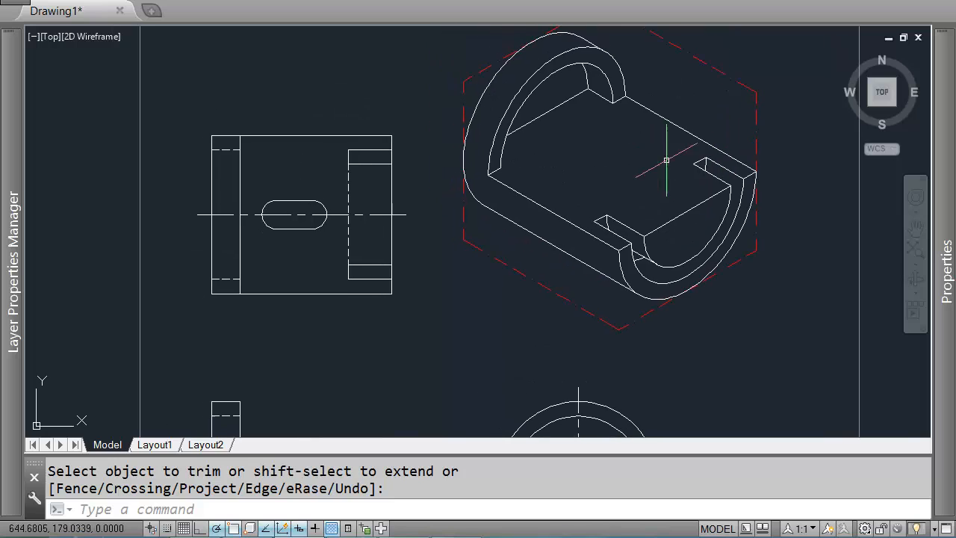
pyautogui.moveTo(517, 171); pyautogui.dragTo(543, 64, button='middle')
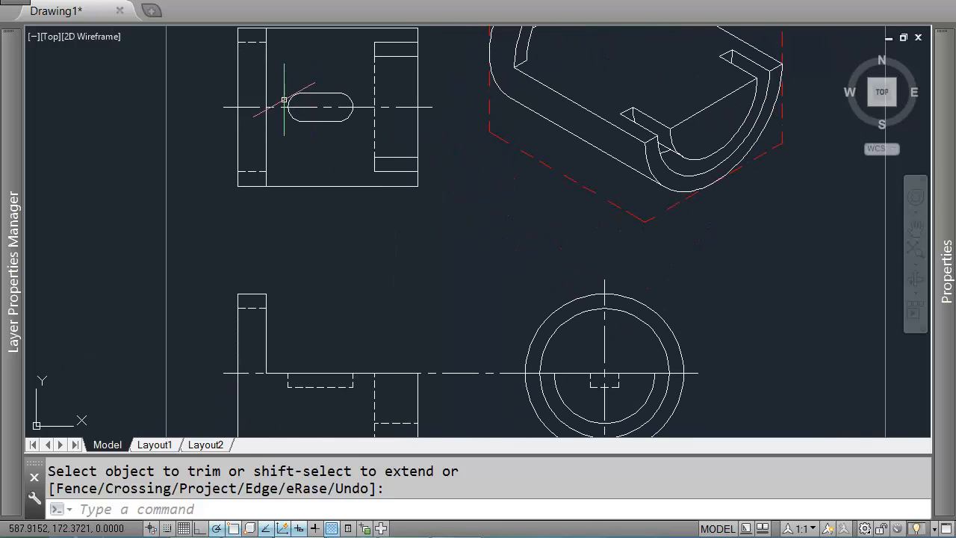
pyautogui.scroll(2, 284, 93)
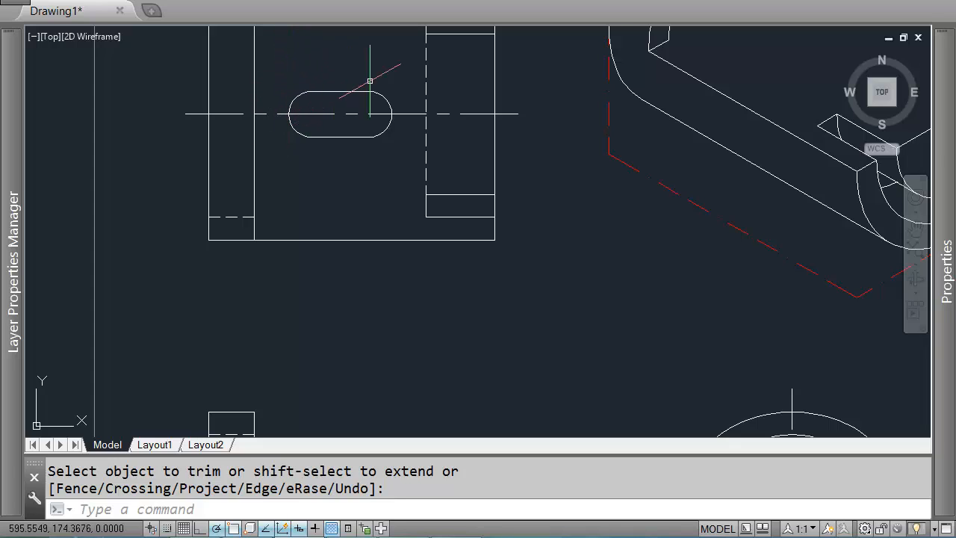
pyautogui.scroll(-2, 392, 104)
pyautogui.moveTo(574, 79); pyautogui.dragTo(457, 135, button='middle')
pyautogui.moveTo(529, 123); pyautogui.dragTo(537, 125, button='middle')
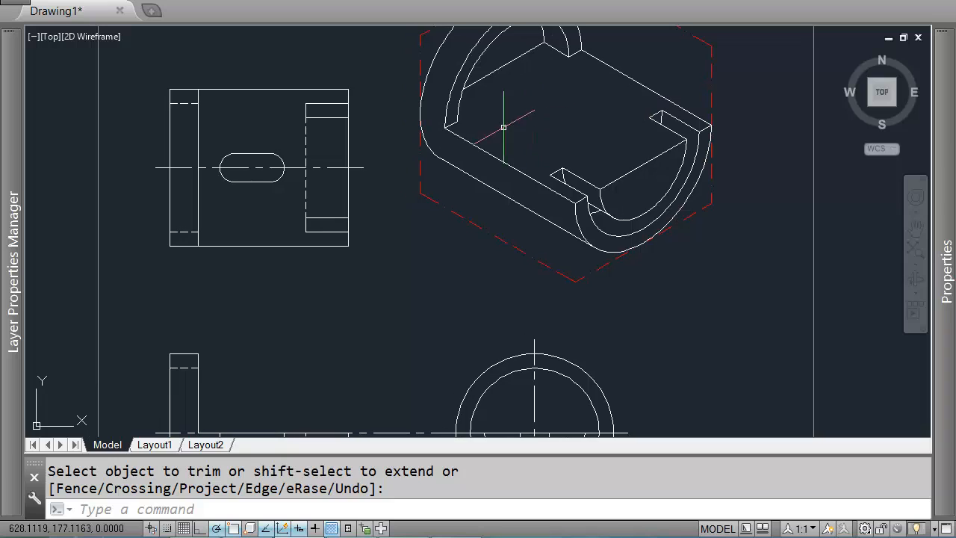
pyautogui.press('Escape')
# Step: Check the slot's distances from the top view's edges and its end radius using temporary line rubber-bands
pyautogui.write('L')
pyautogui.press('Return')
pyautogui.scroll(2, 232, 166)
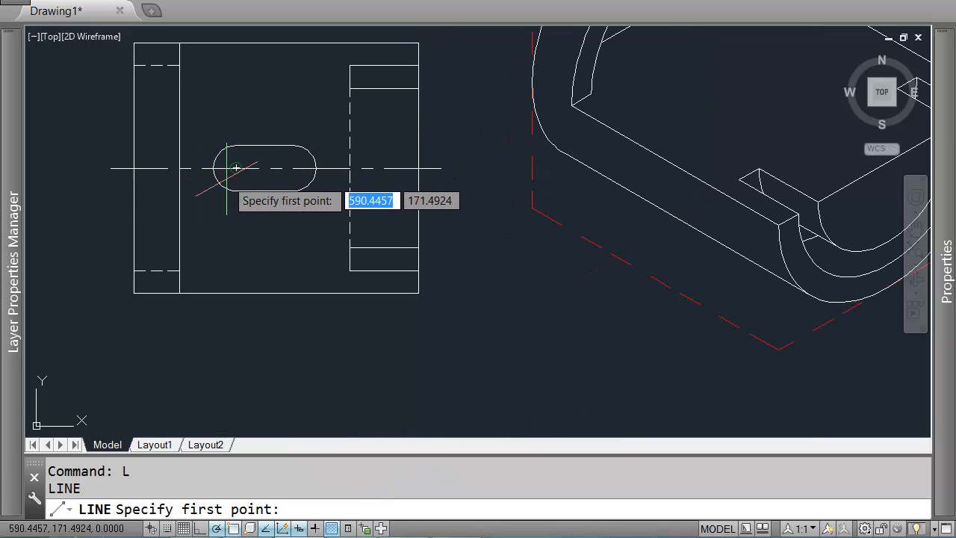
pyautogui.click(213, 168)
pyautogui.press('Return')
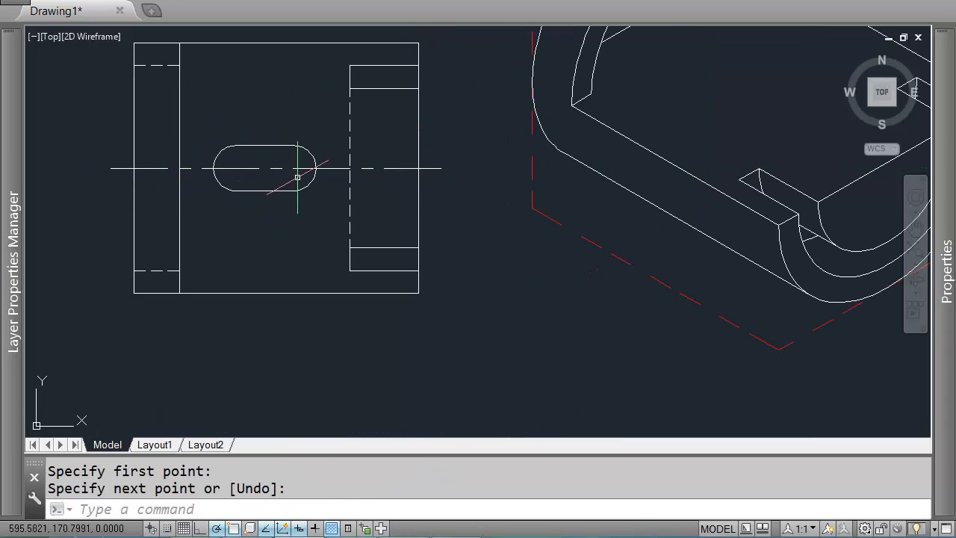
pyautogui.press('Return')
pyautogui.click(418, 168)
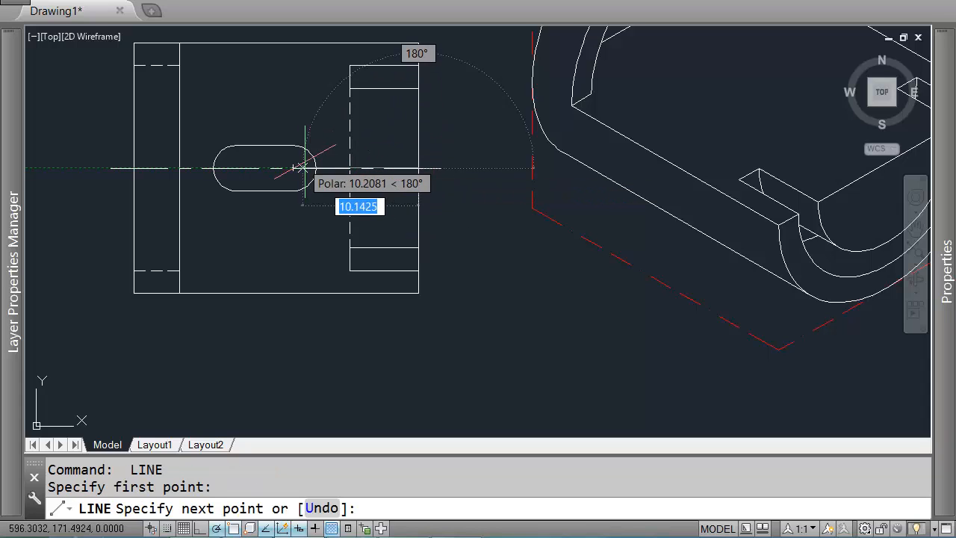
pyautogui.press('Return')
pyautogui.press('Return')
pyautogui.click(133, 168)
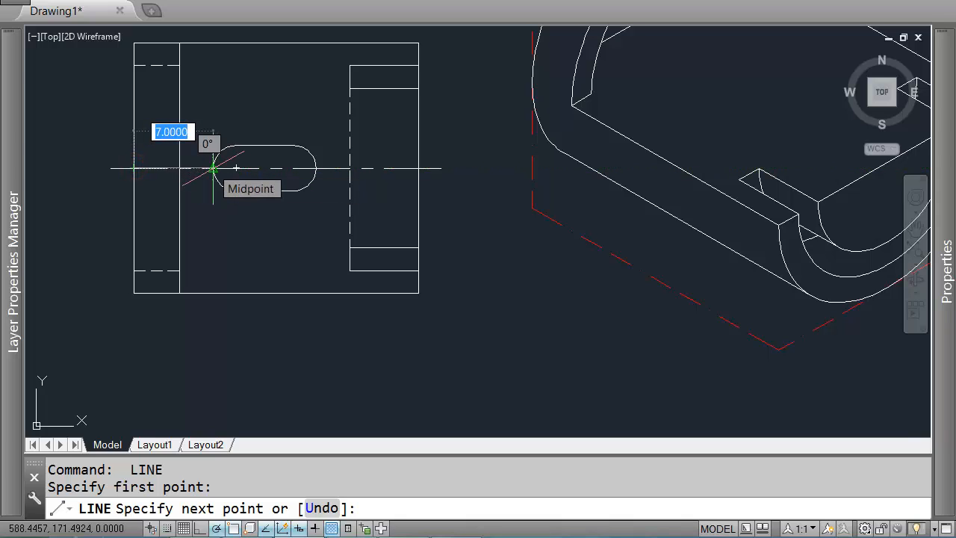
pyautogui.press('Return')
pyautogui.press('Return')
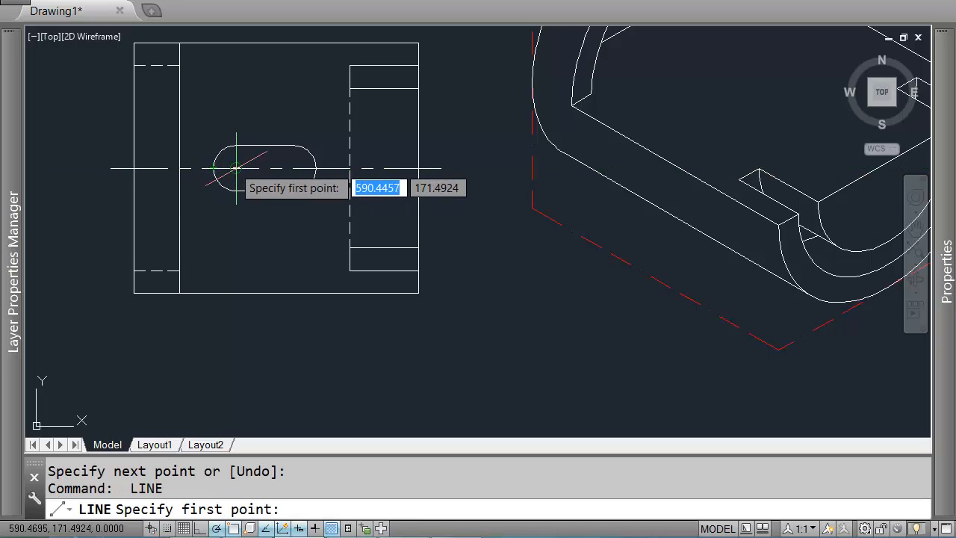
pyautogui.click(236, 169)
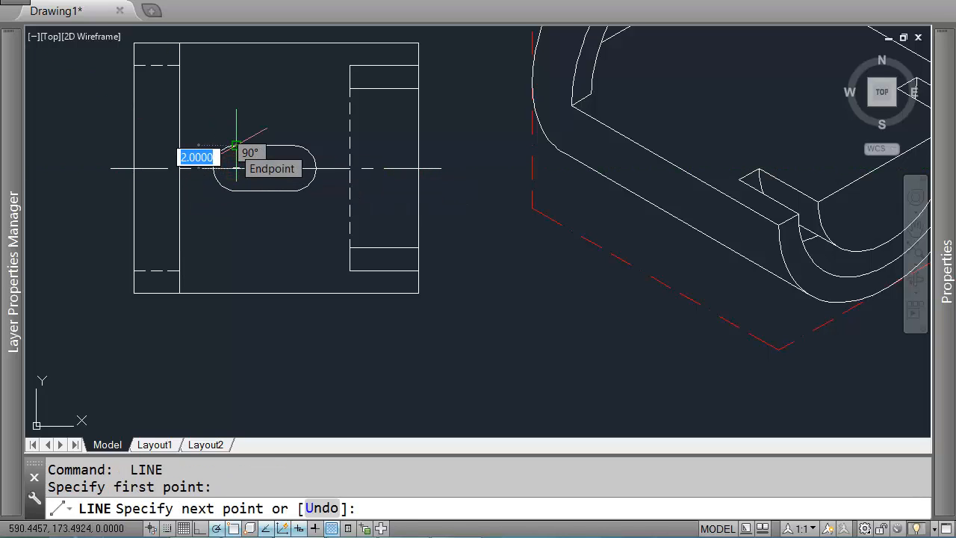
pyautogui.click(236, 145)
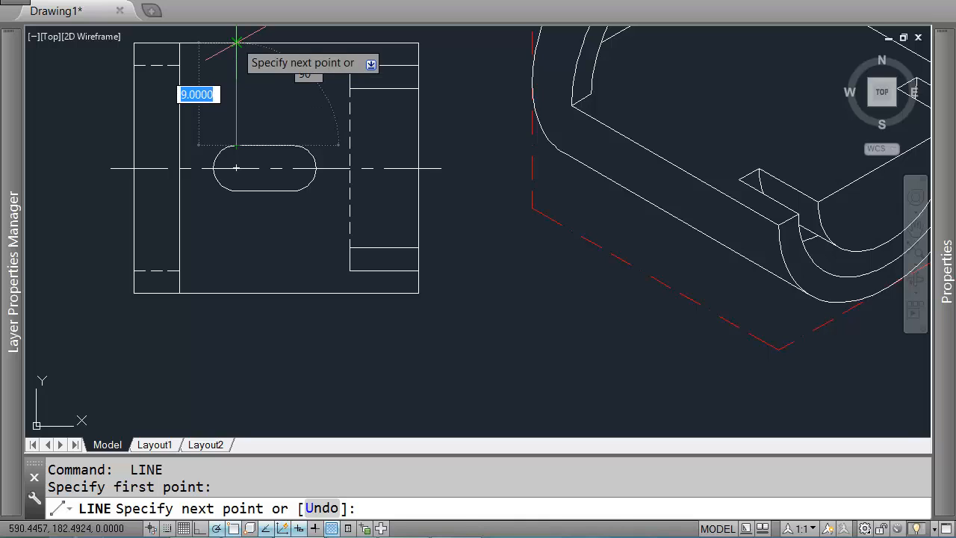
pyautogui.press('Return')
# Step: Draw a 9-unit line at 150° from the midpoint of the top face's front edge
pyautogui.scroll(-2, 389, 288)
pyautogui.press('Return')
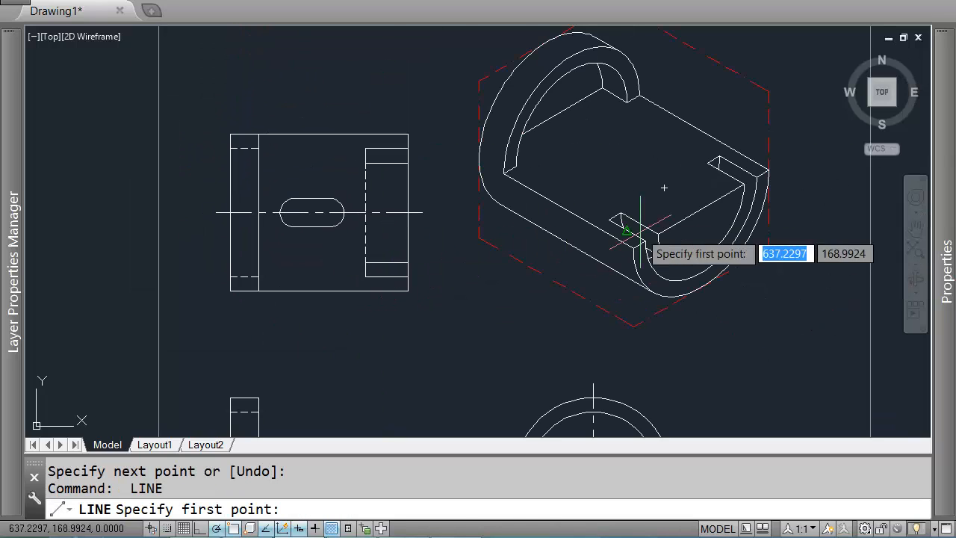
pyautogui.scroll(2, 667, 215)
pyautogui.click(718, 199)
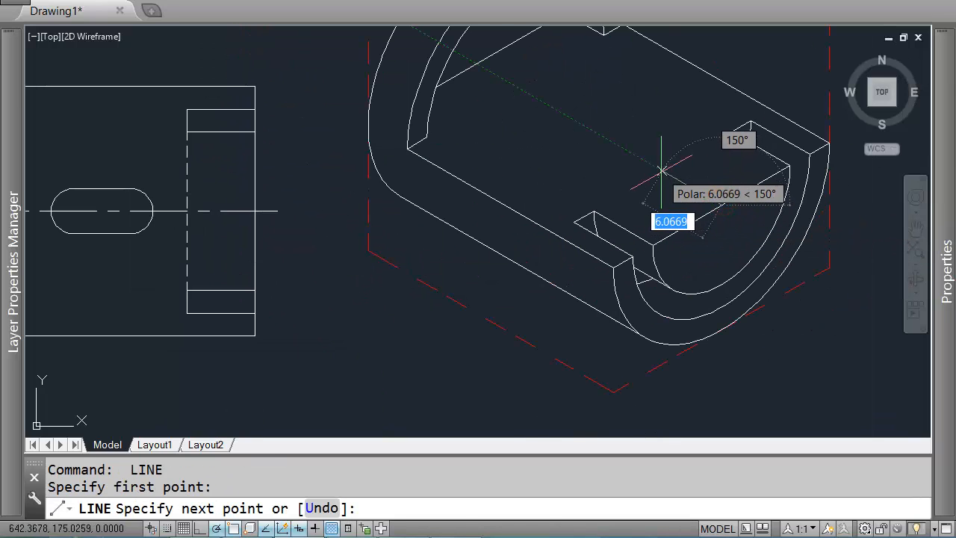
pyautogui.write('9')
pyautogui.press('Return')
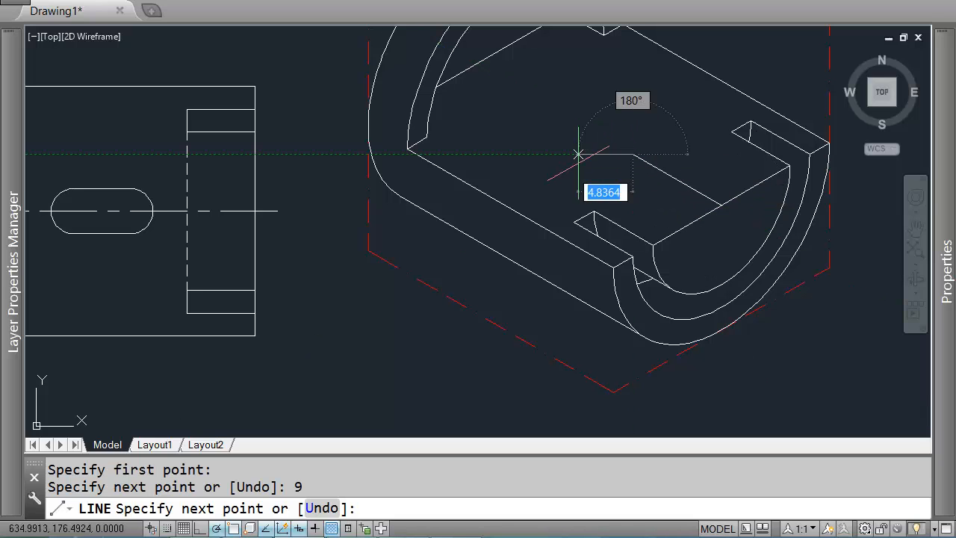
pyautogui.press('Return')
pyautogui.press('Return')
# Step: Draw a 2-unit line at 150° continuing from the end of the 9-unit line
pyautogui.click(154, 210)
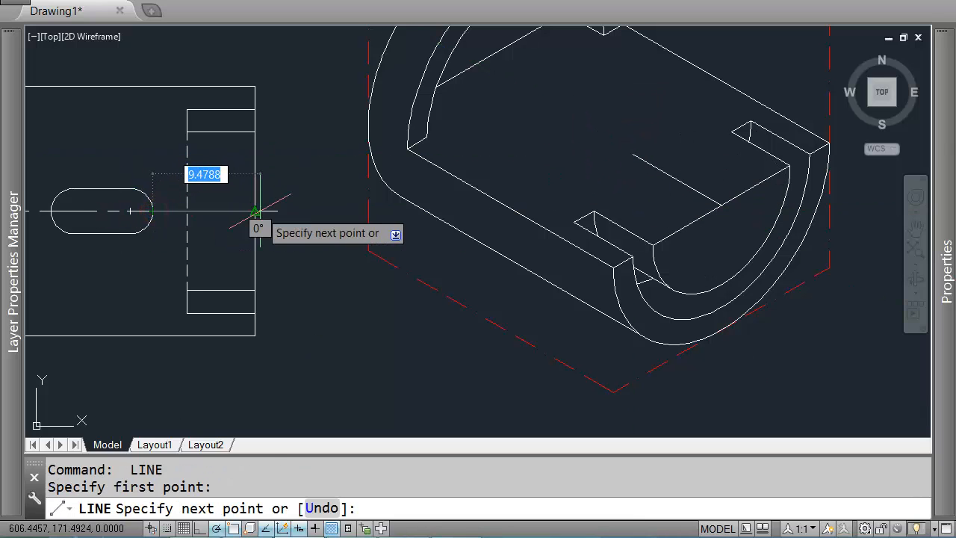
pyautogui.press('Return')
pyautogui.moveTo(717, 120); pyautogui.dragTo(747, 157, button='middle')
pyautogui.press('Return')
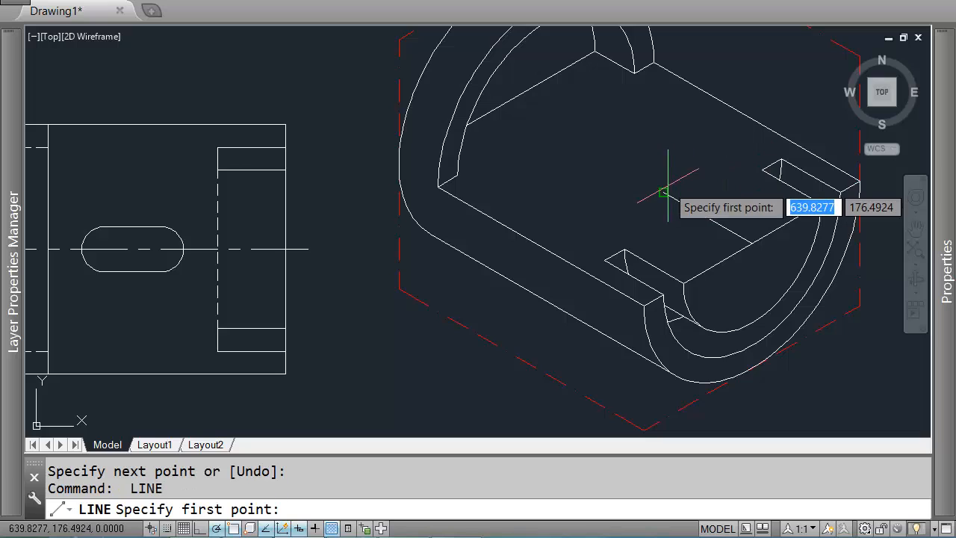
pyautogui.click(665, 192)
pyautogui.scroll(2, 637, 182)
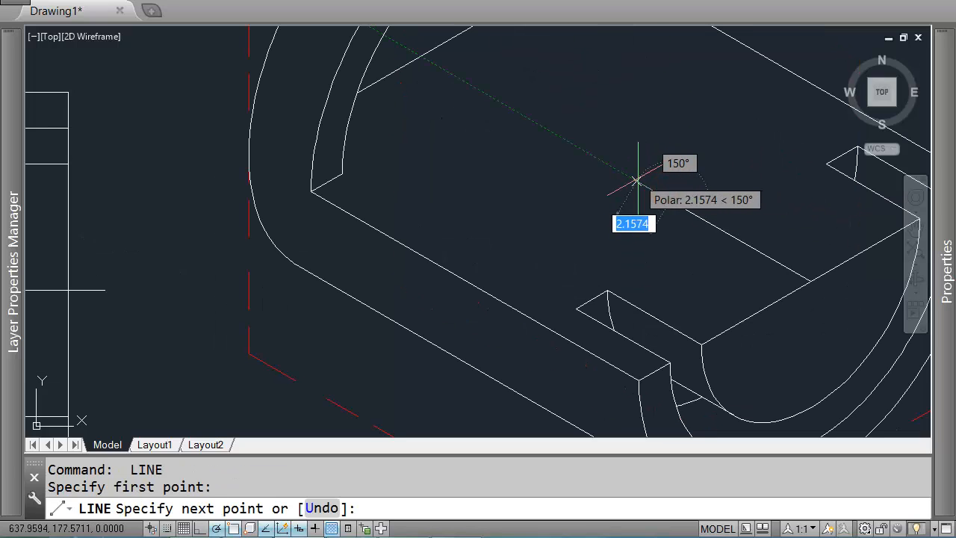
pyautogui.write('2')
pyautogui.press('Return')
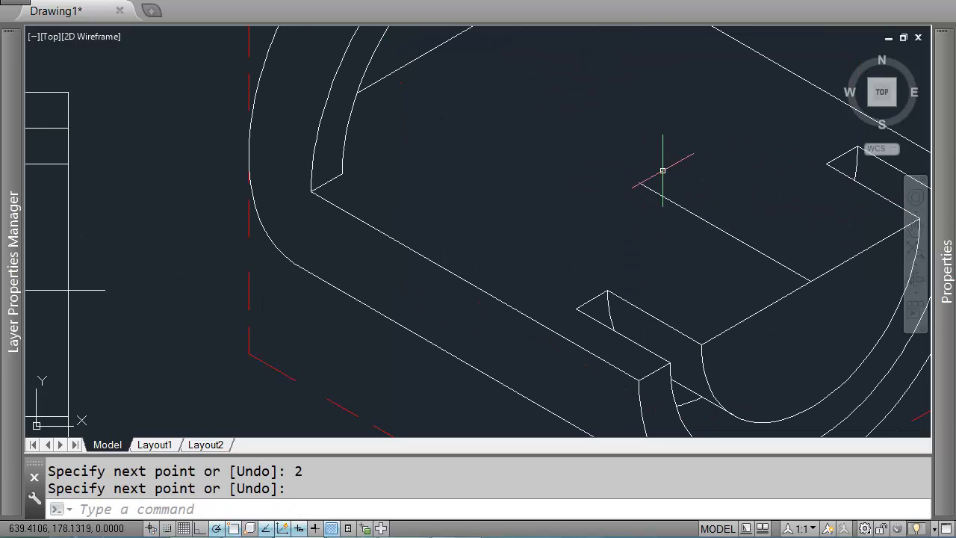
pyautogui.write('e')
pyautogui.press('Escape')
pyautogui.press('Escape')
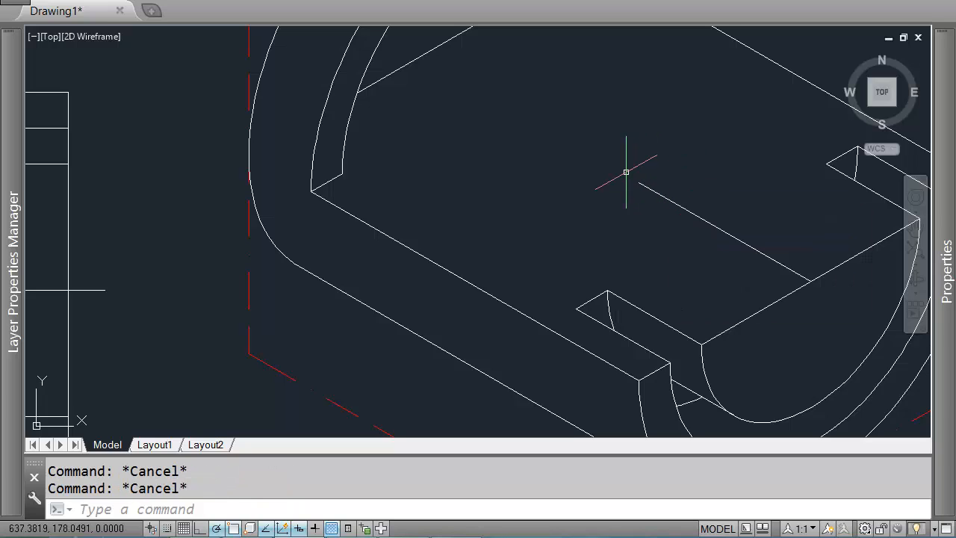
# Step: Switch the isoplane to Top and draw a radius 2 isocircle centred at the end of the 2-unit line
pyautogui.press('F5')
pyautogui.press('F5')
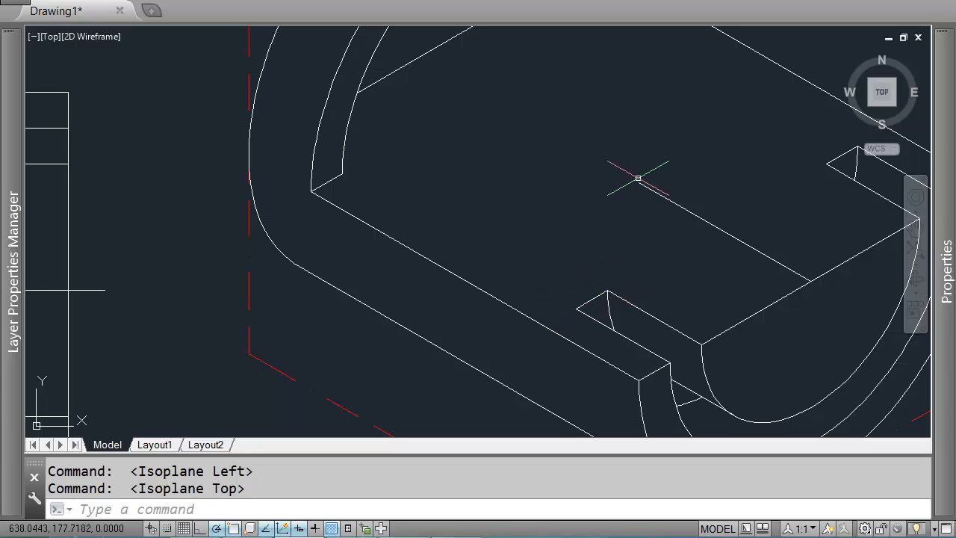
pyautogui.write('el')
pyautogui.press('Return')
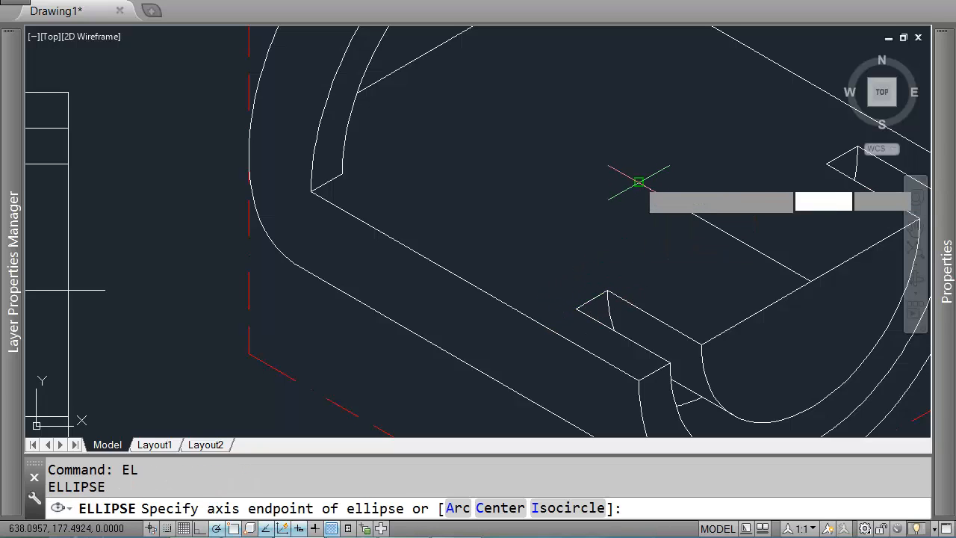
pyautogui.write('i')
pyautogui.press('Return')
pyautogui.click(638, 181)
pyautogui.write('2')
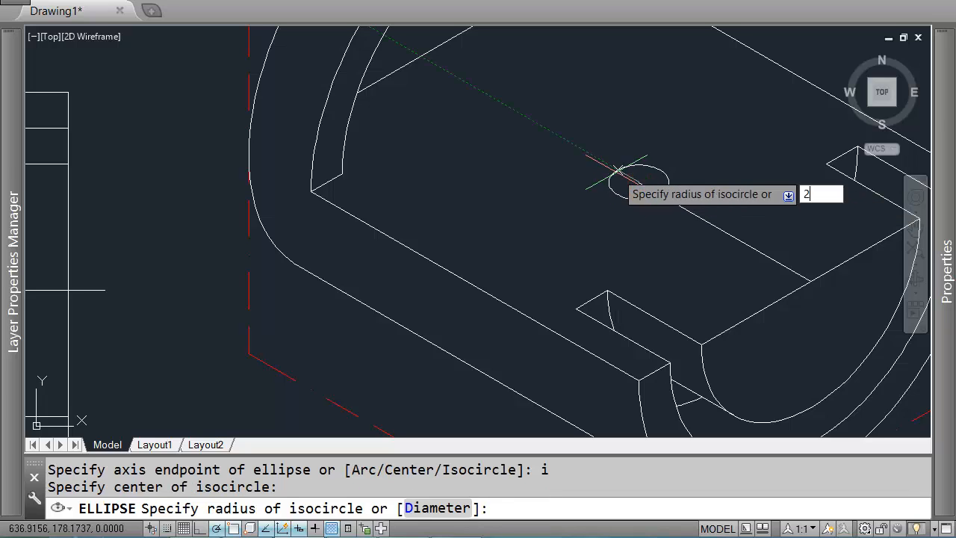
pyautogui.press('Return')
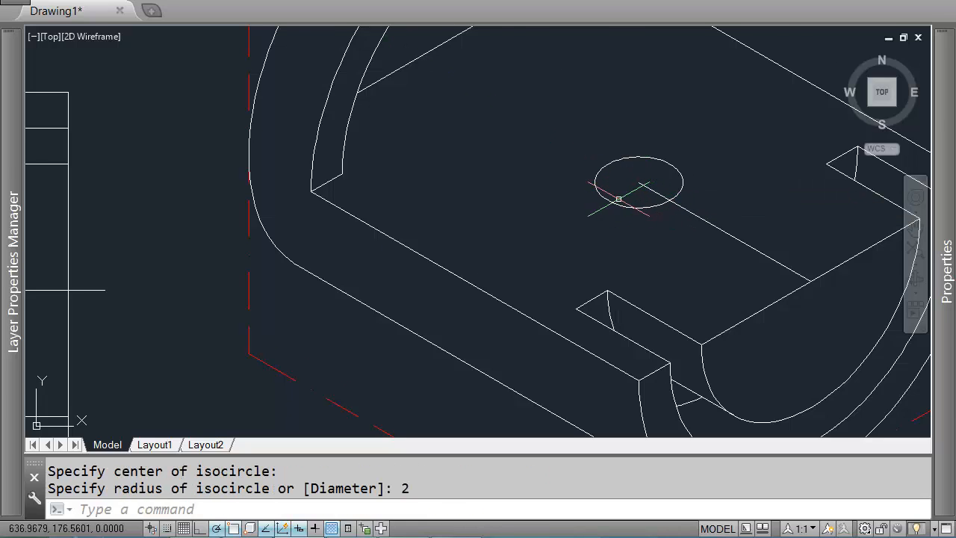
# Step: Check the distance between the slot's arc centres in the top view with a temporary line rubber-band
pyautogui.scroll(-2, 618, 198)
pyautogui.moveTo(618, 198); pyautogui.dragTo(672, 209, button='middle')
pyautogui.write('l')
pyautogui.press('Return')
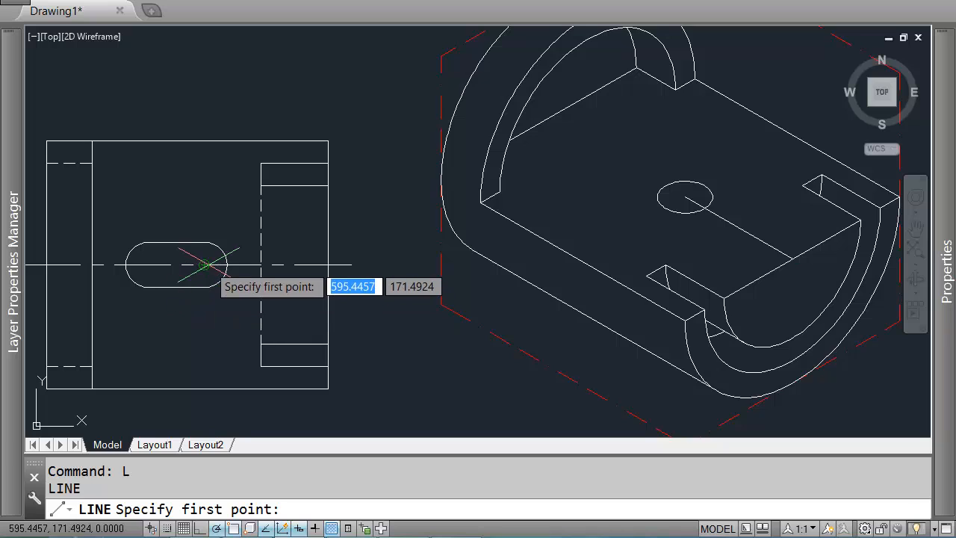
pyautogui.click(204, 264)
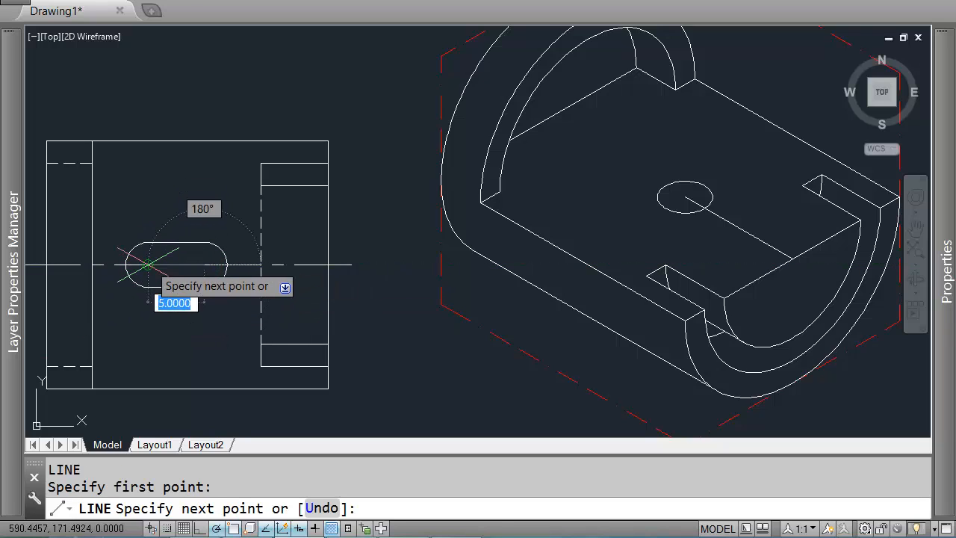
pyautogui.press('Return')
# Step: Copy the isocircle 5 units along the 150° direction
pyautogui.click(679, 202)
pyautogui.click(672, 210)
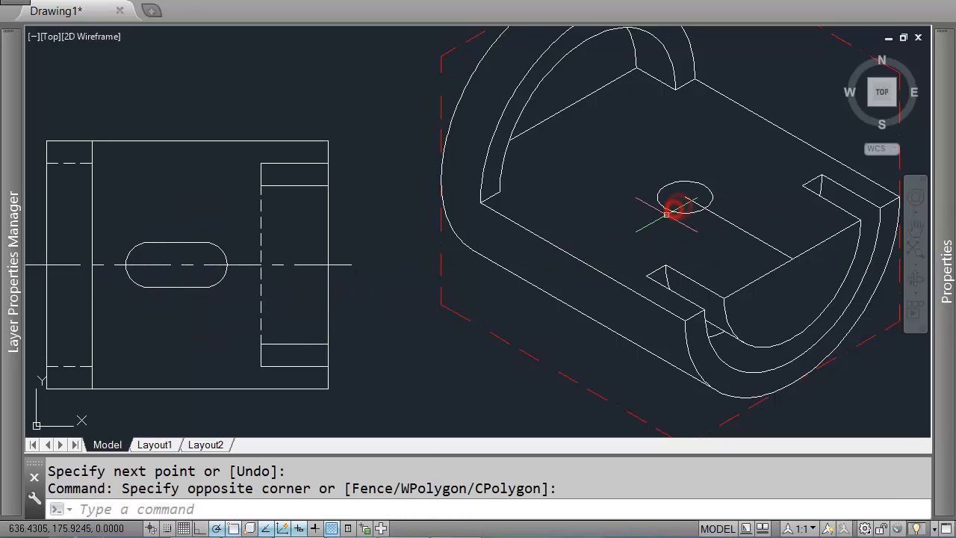
pyautogui.write('co')
pyautogui.press('Return')
pyautogui.click(640, 223)
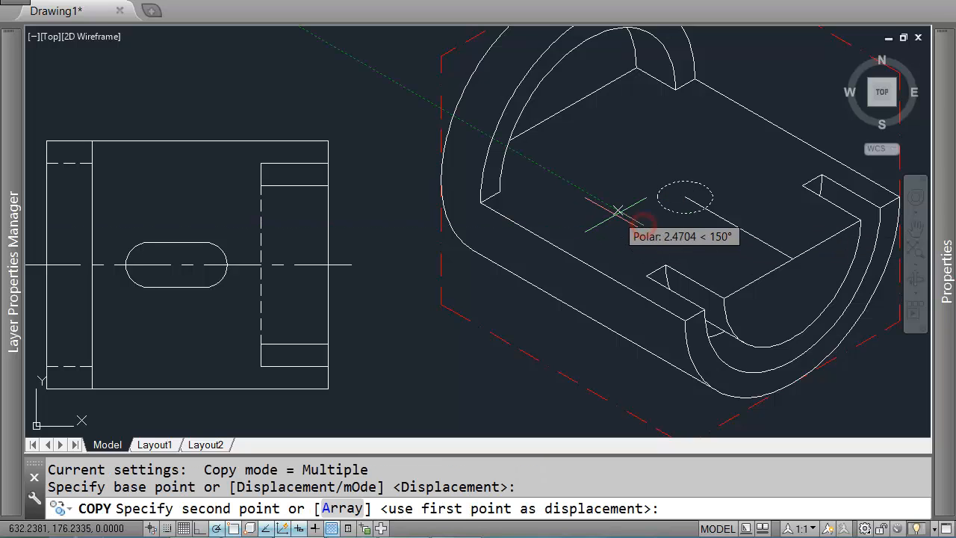
pyautogui.write('5')
pyautogui.press('Return')
pyautogui.press('Escape')
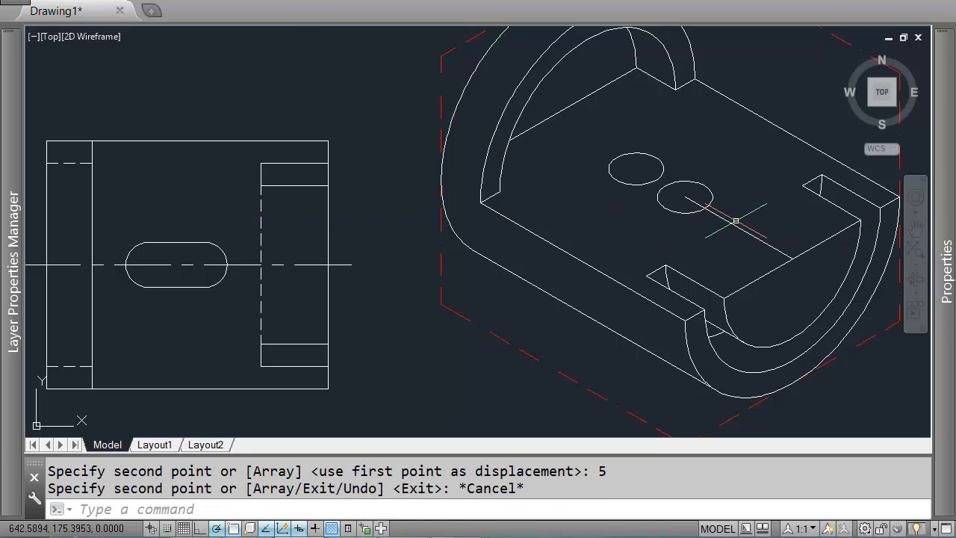
# Step: Delete the two construction lines used to locate the isocircle
pyautogui.click(732, 223)
pyautogui.click(692, 197)
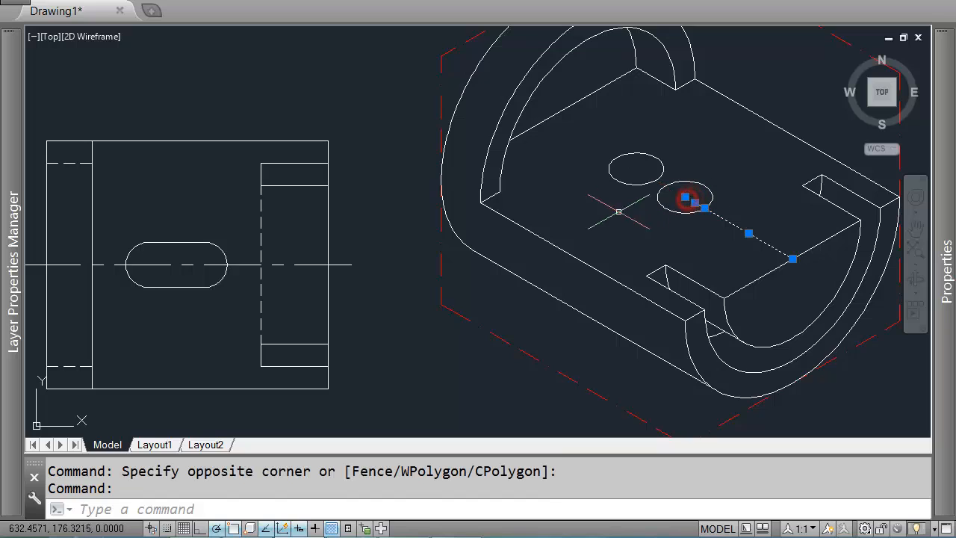
pyautogui.press('Delete')
# Step: Draw the slot's side lines at 150° tangent to both isocircles, starting from 2-unit radius lines at the isocircle's centre
pyautogui.write('l')
pyautogui.press('Return')
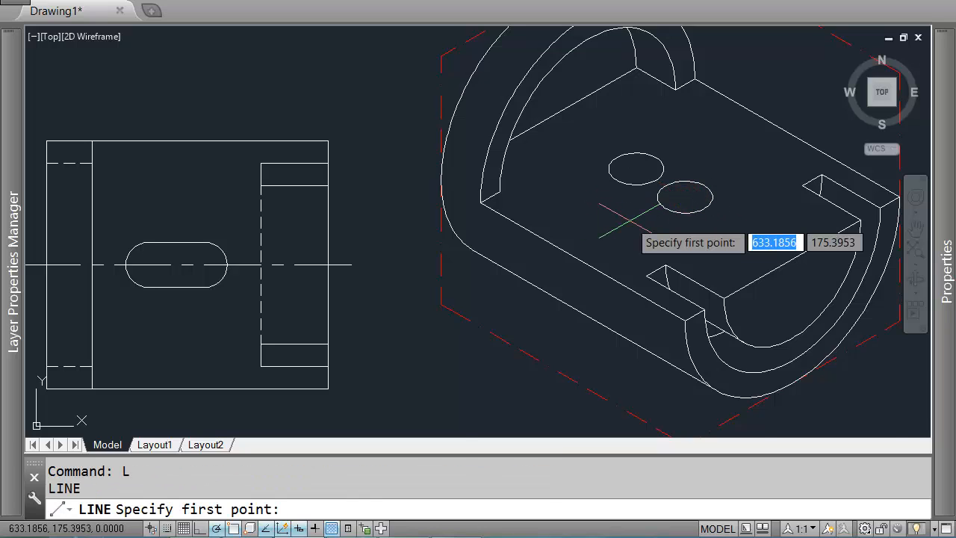
pyautogui.scroll(2, 631, 222)
pyautogui.click(715, 182)
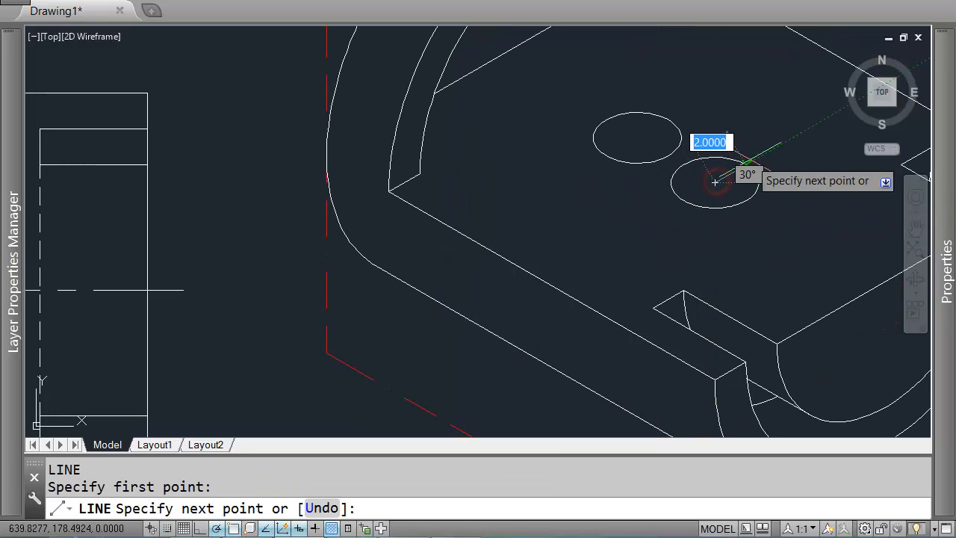
pyautogui.click(747, 163)
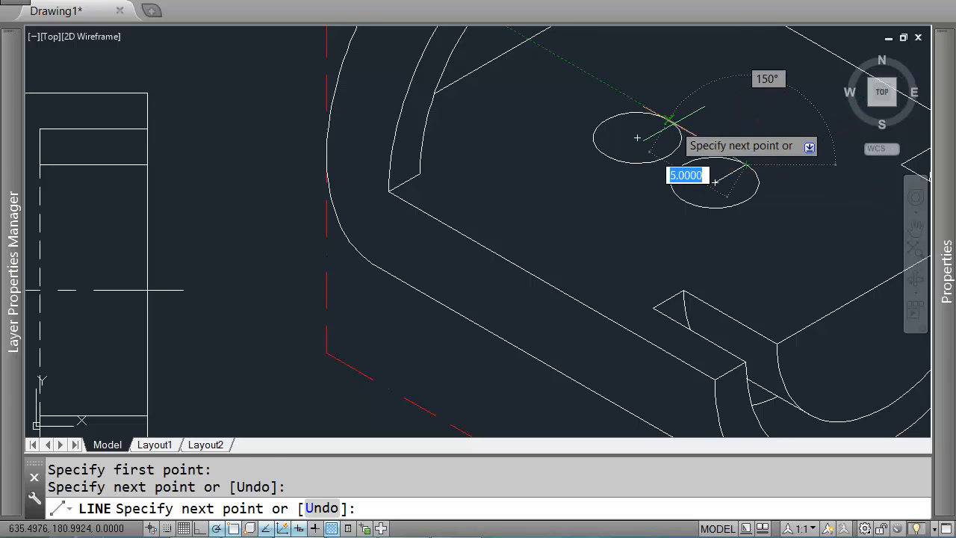
pyautogui.click(671, 121)
pyautogui.press('Return')
pyautogui.press('Return')
pyautogui.click(714, 182)
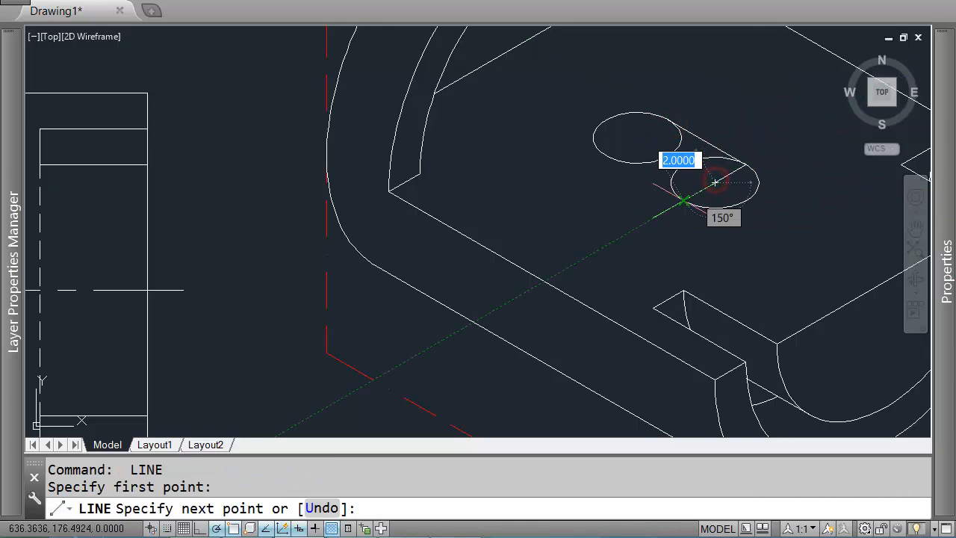
pyautogui.click(685, 200)
pyautogui.press('Return')
# Step: Delete the radius construction lines at the isocircle's centre
pyautogui.click(700, 192)
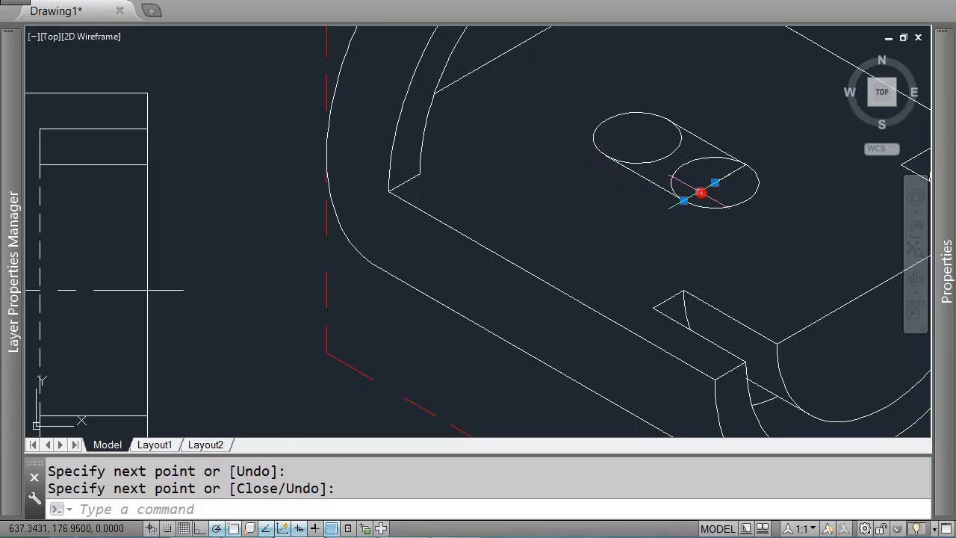
pyautogui.click(725, 177)
pyautogui.press('Delete')
pyautogui.scroll(-2, 699, 262)
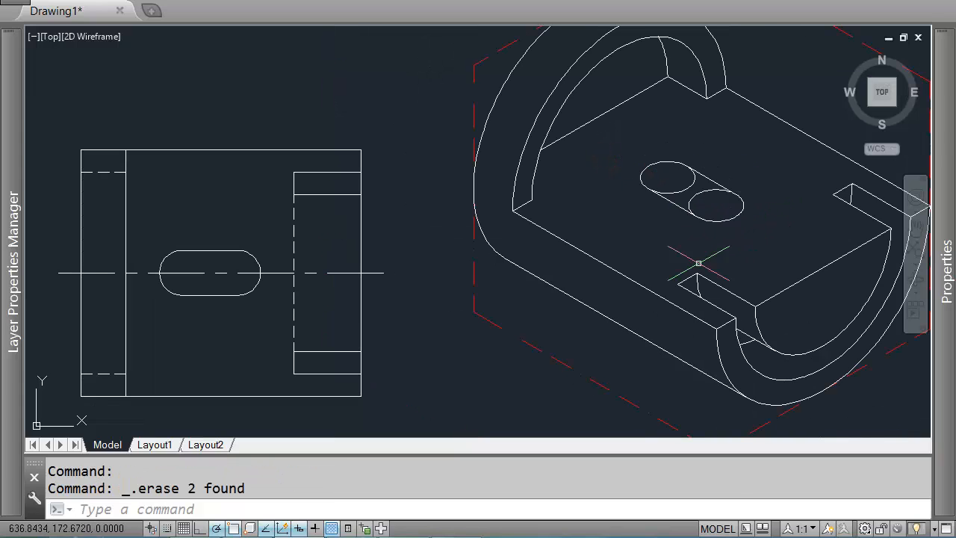
pyautogui.click(168, 231)
pyautogui.click(277, 321)
pyautogui.click(149, 228)
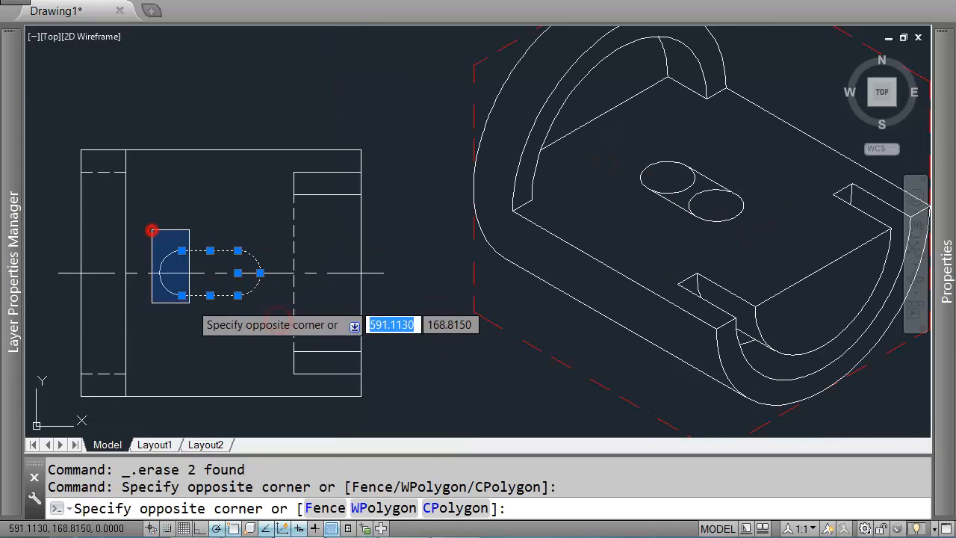
pyautogui.click(204, 317)
pyautogui.press('Escape')
# Step: Trim the inner halves of both isocircles between the side lines to form the slot outline
pyautogui.write('tr')
pyautogui.press('Return')
pyautogui.click(714, 185)
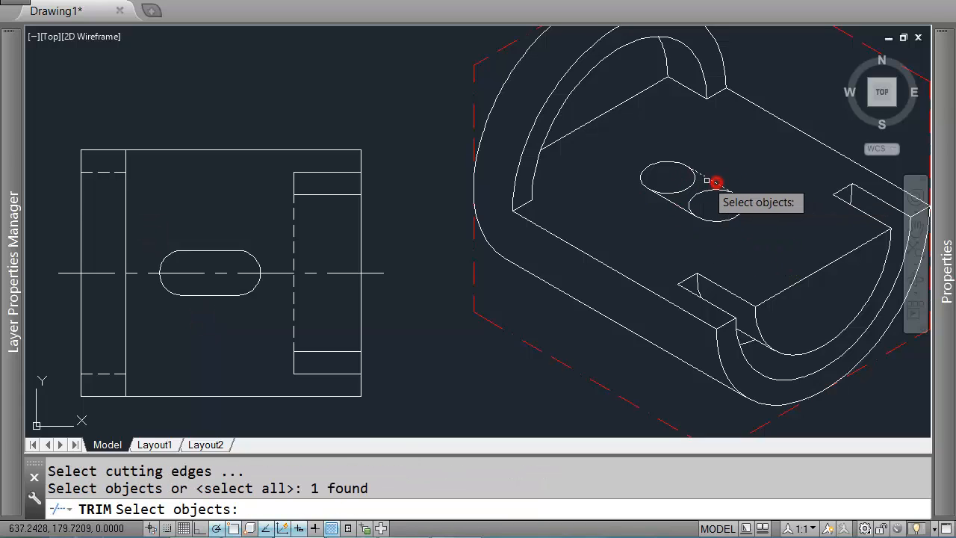
pyautogui.click(673, 203)
pyautogui.scroll(5, 673, 202)
pyautogui.press('Return')
pyautogui.click(702, 192)
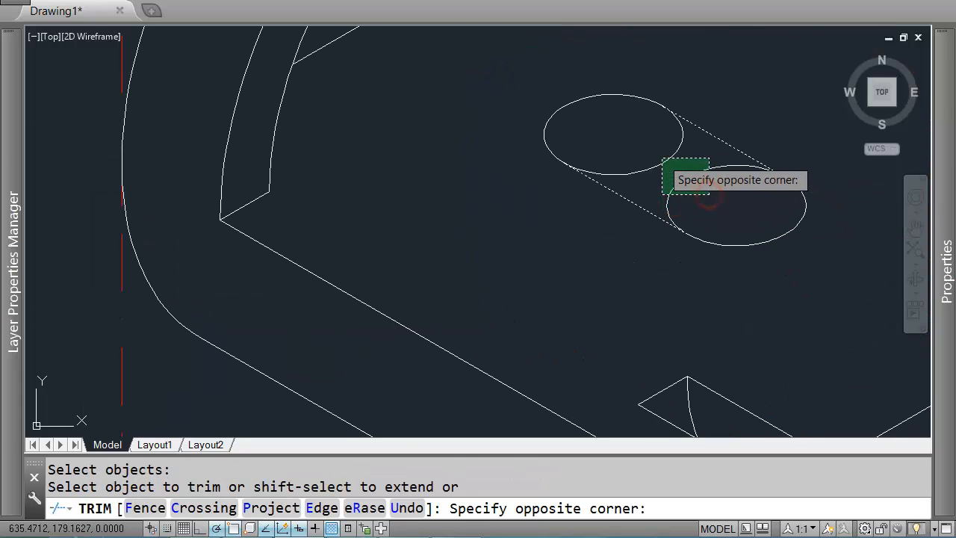
pyautogui.click(661, 154)
pyautogui.press('Return')
pyautogui.scroll(-5, 559, 198)
pyautogui.scroll(1, 718, 195)
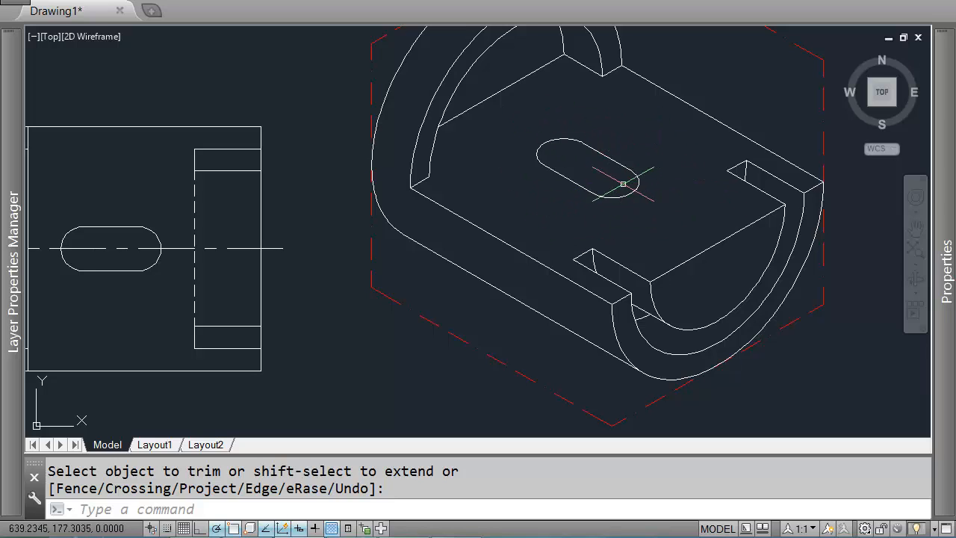
pyautogui.scroll(-2, 602, 158)
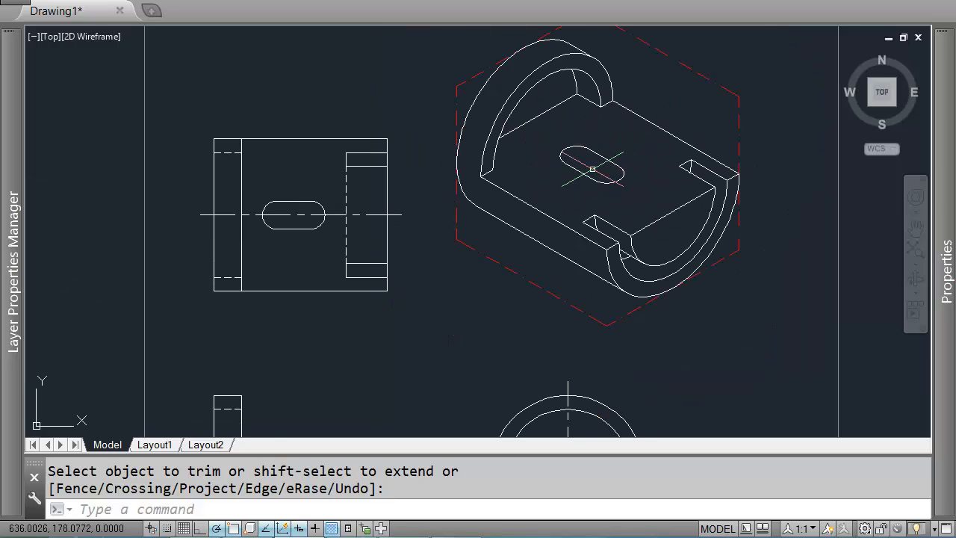
# Step: Check the slot's depth in the front view with a temporary line rubber-band
pyautogui.moveTo(395, 346); pyautogui.dragTo(433, 184, button='middle')
pyautogui.write('l')
pyautogui.press('Return')
pyautogui.scroll(4, 299, 306)
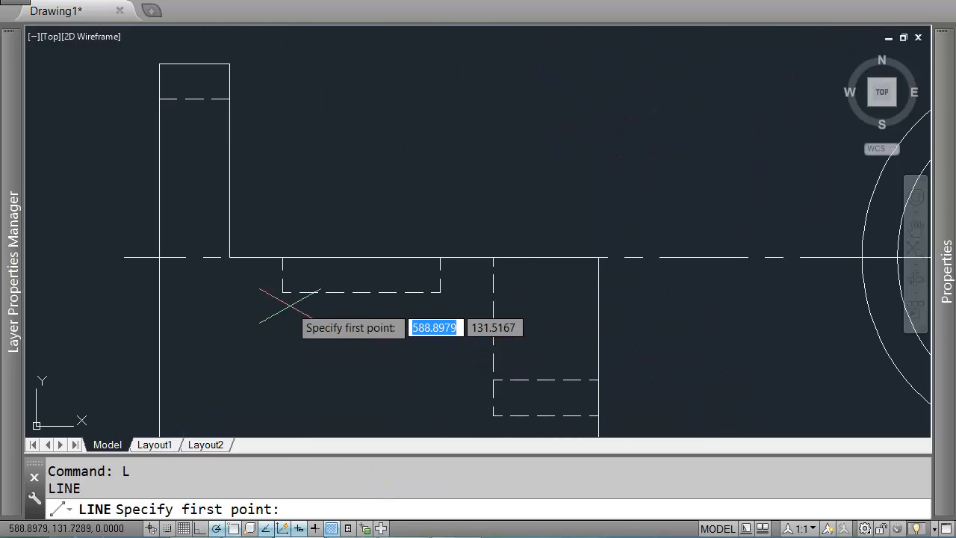
pyautogui.scroll(-2, 277, 296)
pyautogui.click(285, 294)
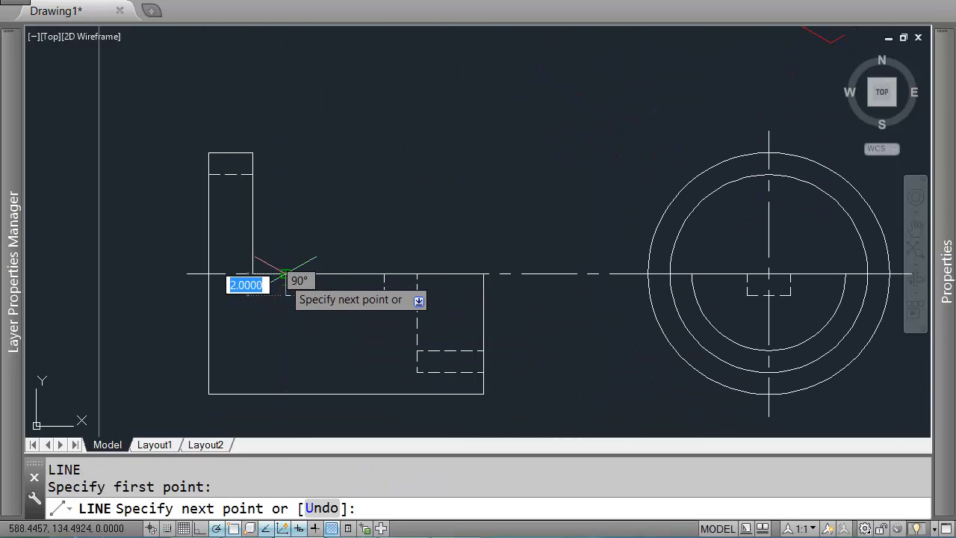
pyautogui.press('Return')
# Step: Copy the whole slot outline 2 units straight down for its bottom edge
pyautogui.scroll(-3, 287, 262)
pyautogui.scroll(5, 493, 112)
pyautogui.click(550, 113)
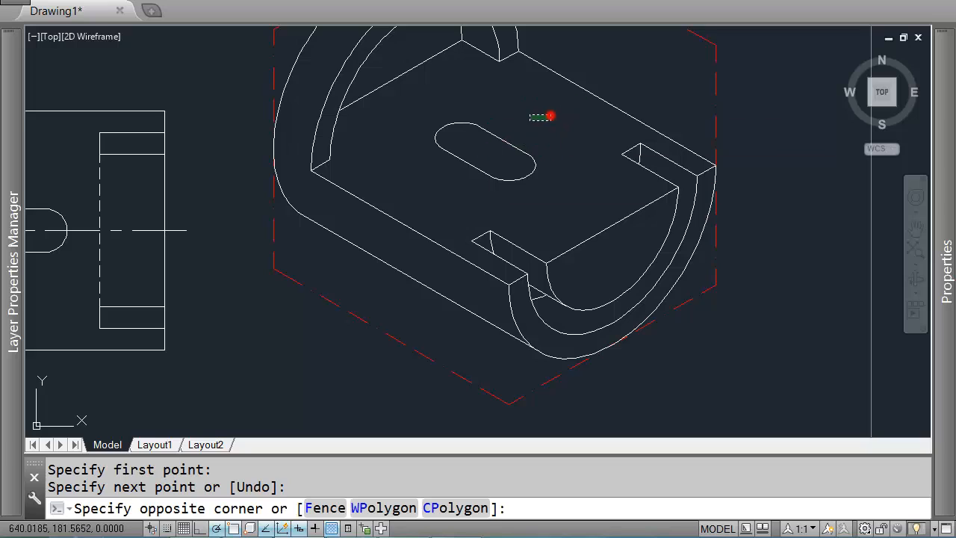
pyautogui.click(429, 198)
pyautogui.write('co')
pyautogui.press('Return')
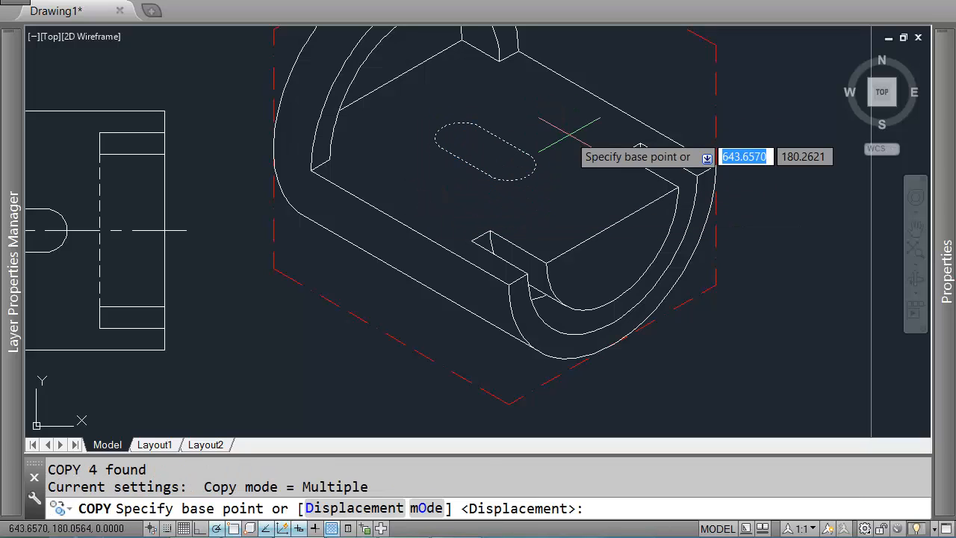
pyautogui.click(568, 116)
pyautogui.write('2')
pyautogui.press('Return')
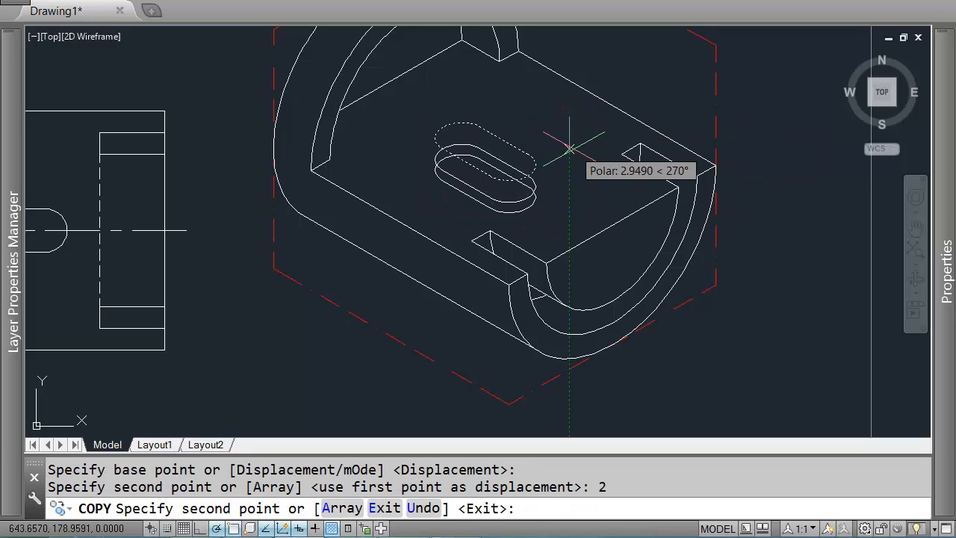
pyautogui.press('Escape')
# Step: Trim the hidden portions of the copied slot outline using the top slot outline as cutting edges
pyautogui.write('tr')
pyautogui.press('Return')
pyautogui.scroll(3, 516, 177)
pyautogui.click(516, 177)
pyautogui.click(495, 174)
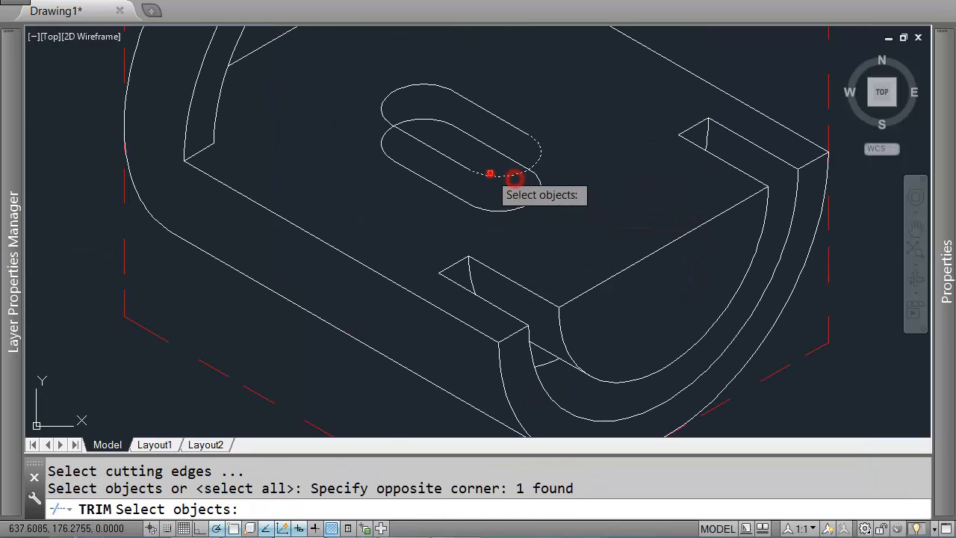
pyautogui.click(403, 133)
pyautogui.click(389, 117)
pyautogui.click(380, 117)
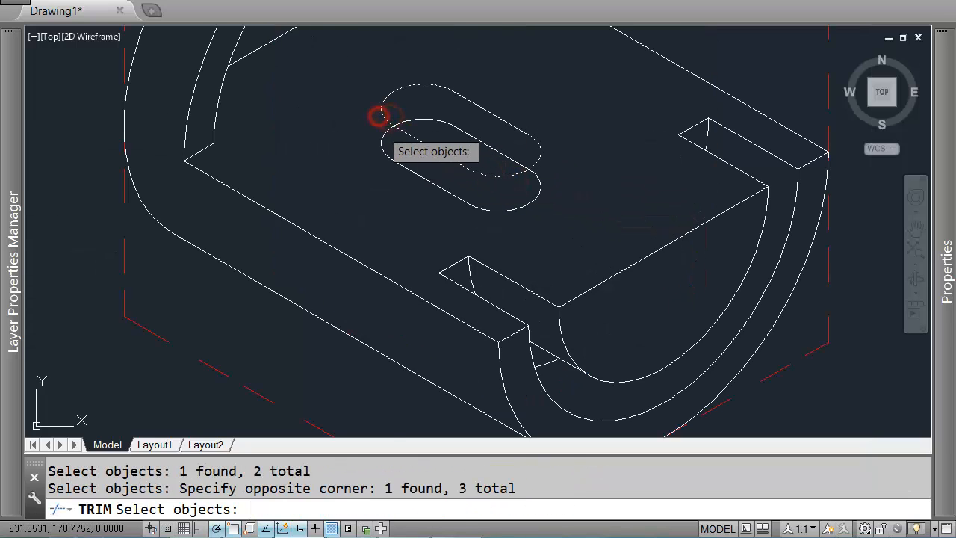
pyautogui.press('Return')
pyautogui.click(384, 132)
pyautogui.click(440, 179)
pyautogui.click(432, 208)
pyautogui.click(561, 184)
pyautogui.click(526, 195)
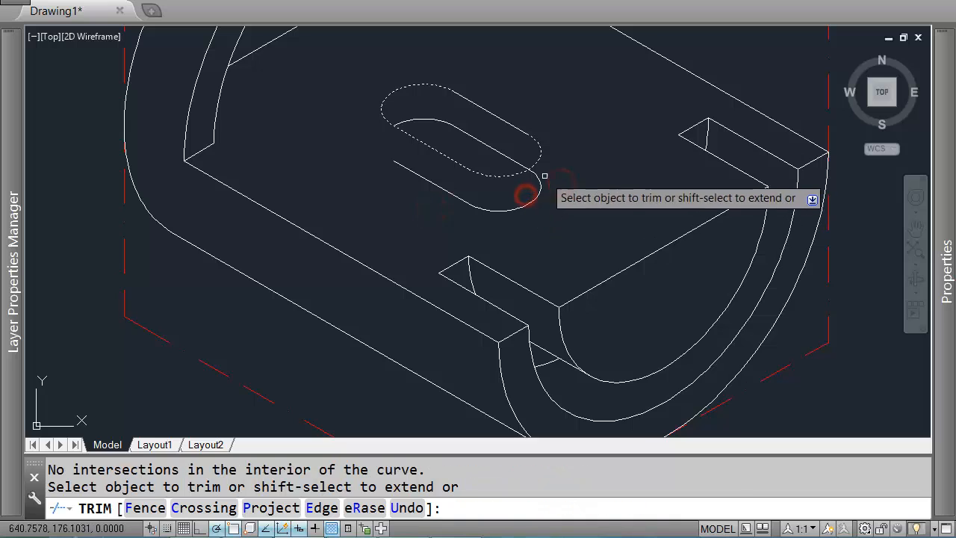
pyautogui.press('Return')
# Step: Delete the remaining hidden segments of the lower slot outline
pyautogui.click(555, 186)
pyautogui.click(446, 223)
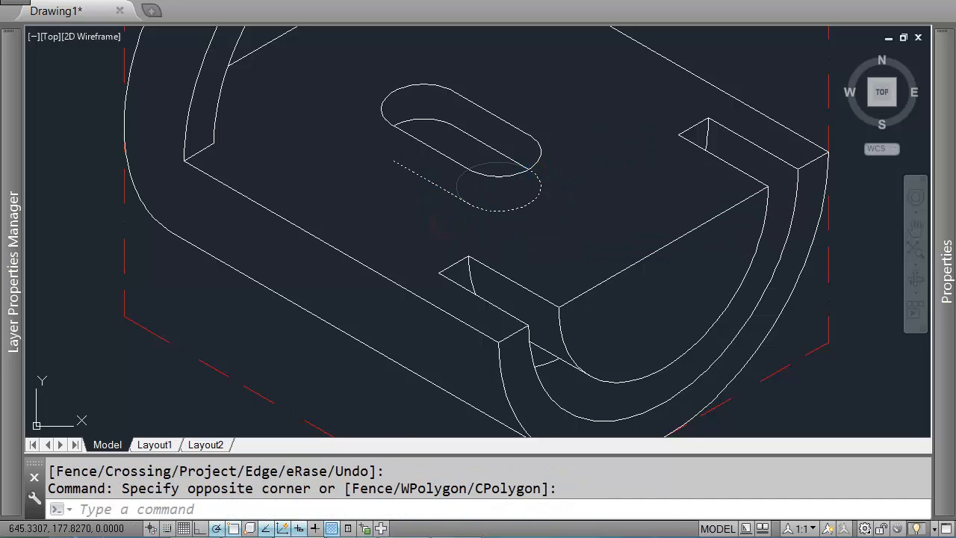
pyautogui.press('Delete')
# Step: Review the completed isometric view against the orthographic views
pyautogui.scroll(-5, 601, 224)
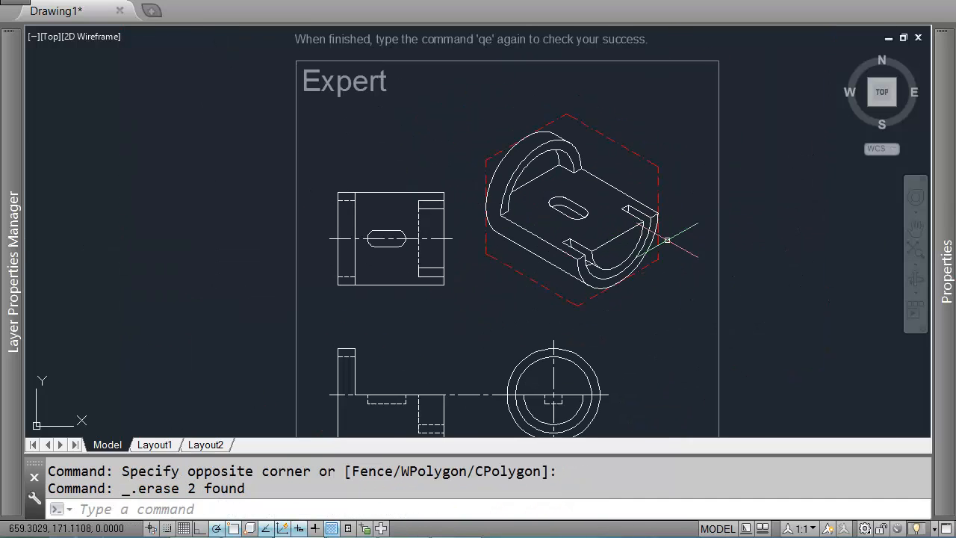
pyautogui.scroll(3, 515, 206)
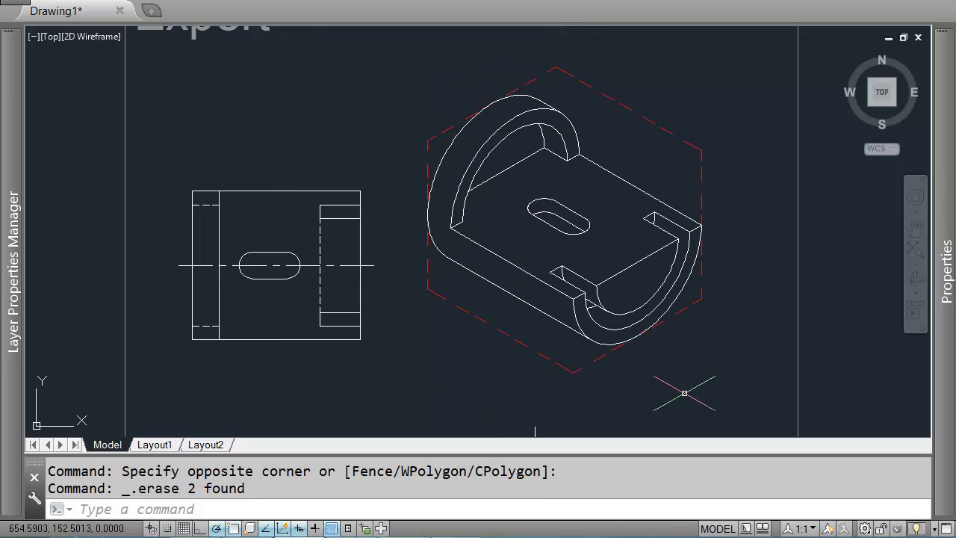
pyautogui.scroll(-2, 616, 232)
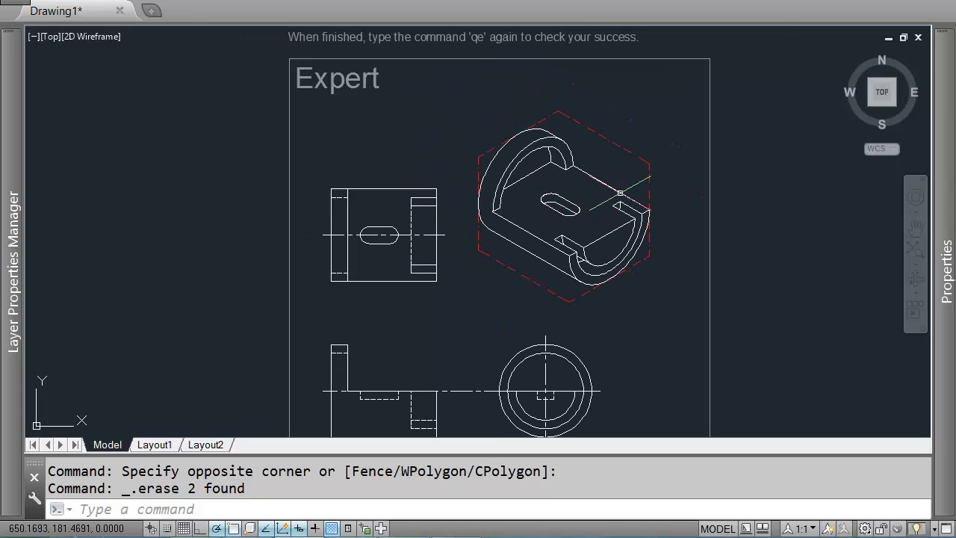
pyautogui.scroll(2, 582, 260)
pyautogui.scroll(-2, 569, 209)
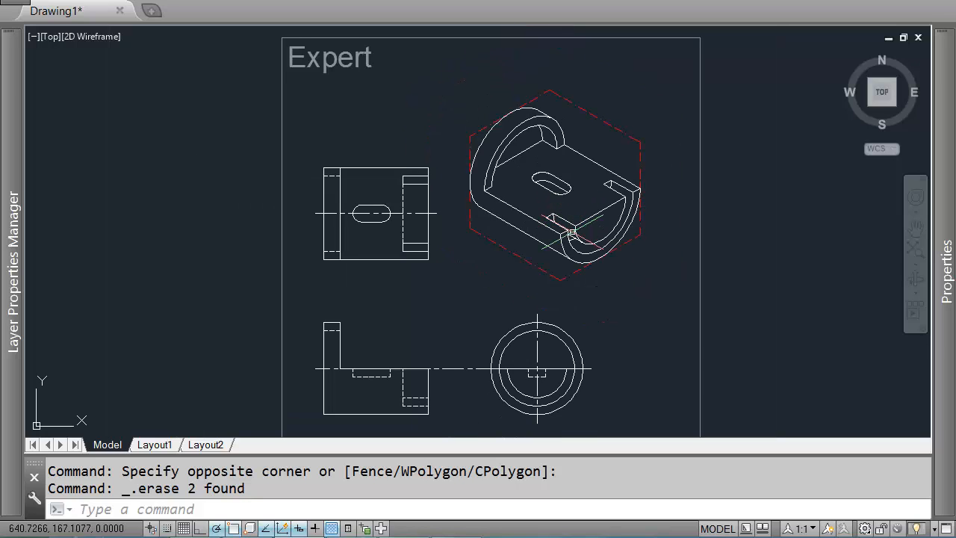
pyautogui.scroll(-2, 572, 233)
pyautogui.scroll(2, 571, 204)
pyautogui.scroll(2, 499, 165)
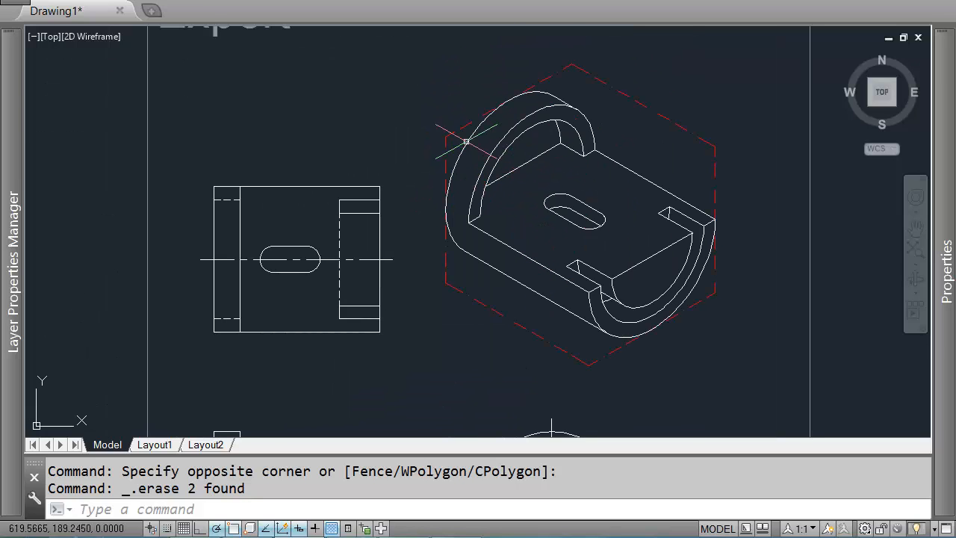
# Step: Run the qe check command to grade the finished isometric drawing of the exercise
pyautogui.moveTo(543, 307); pyautogui.dragTo(555, 213, button='middle')
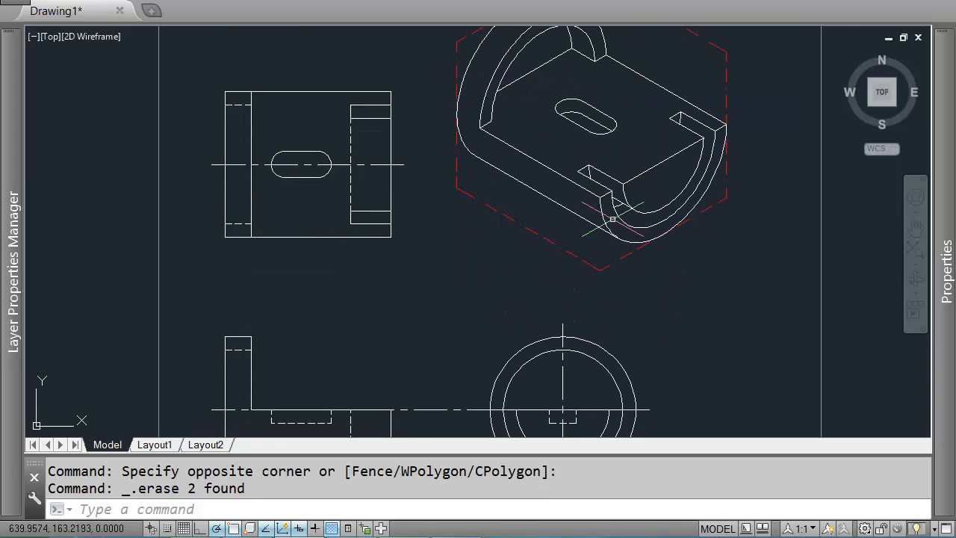
pyautogui.moveTo(454, 207); pyautogui.dragTo(481, 216, button='middle')
pyautogui.write('ce')
pyautogui.press('Return')
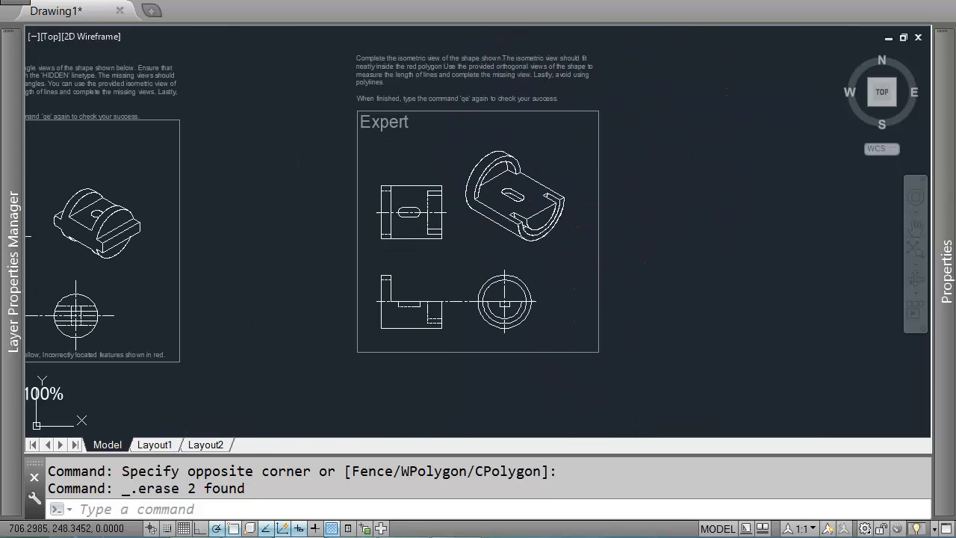
pyautogui.moveTo(457, 172); pyautogui.dragTo(165, 128)
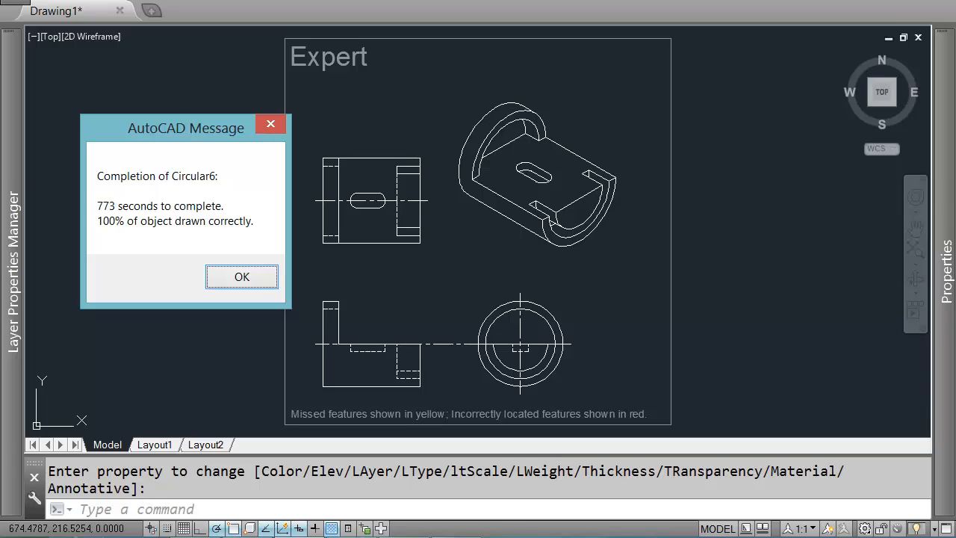
pyautogui.moveTo(165, 127); pyautogui.dragTo(146, 98)
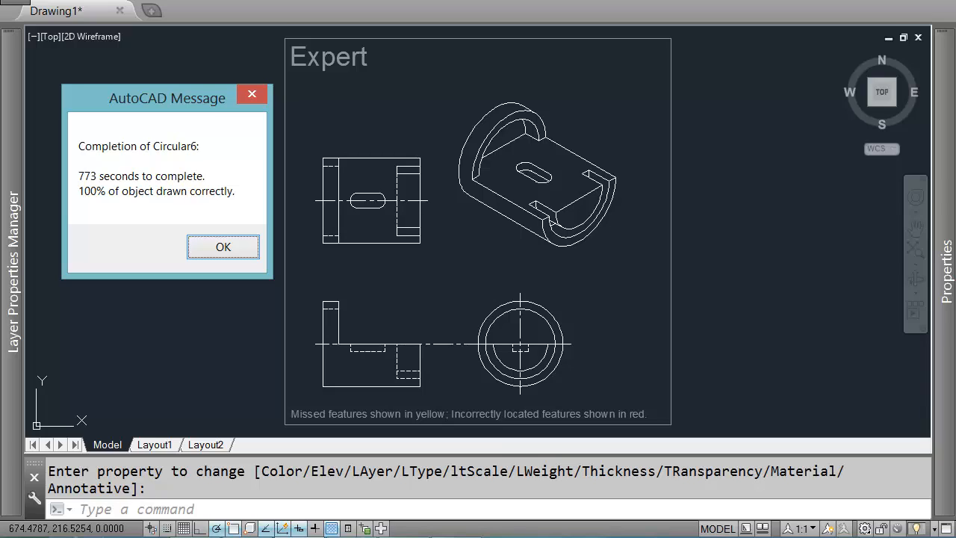
pyautogui.moveTo(219, 95)
pyautogui.mouseDown()
pyautogui.moveTo(203, 94)
pyautogui.moveTo(216, 114)
pyautogui.mouseUp()
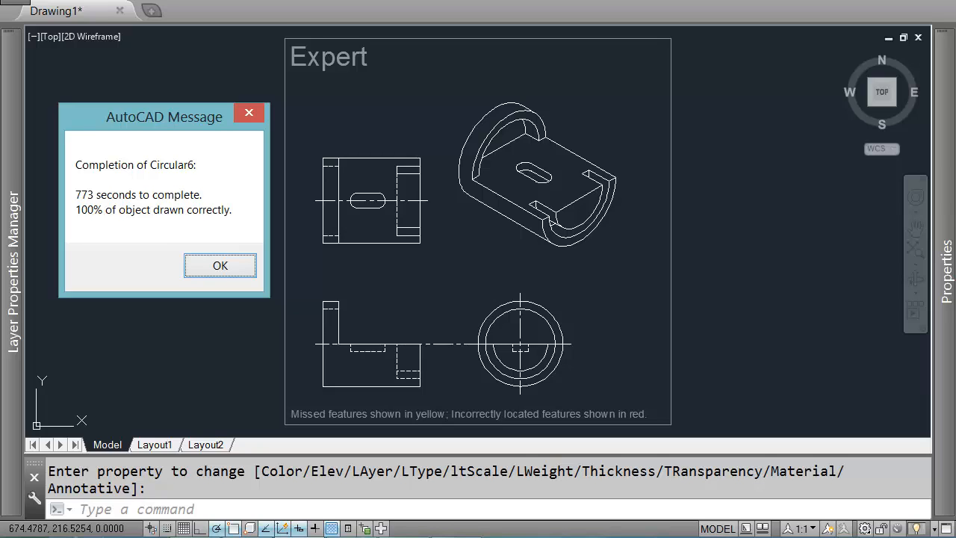
pyautogui.moveTo(164, 117)
pyautogui.mouseDown()
pyautogui.moveTo(362, 93)
pyautogui.moveTo(160, 104)
pyautogui.moveTo(128, 126)
pyautogui.moveTo(159, 130)
pyautogui.mouseUp()
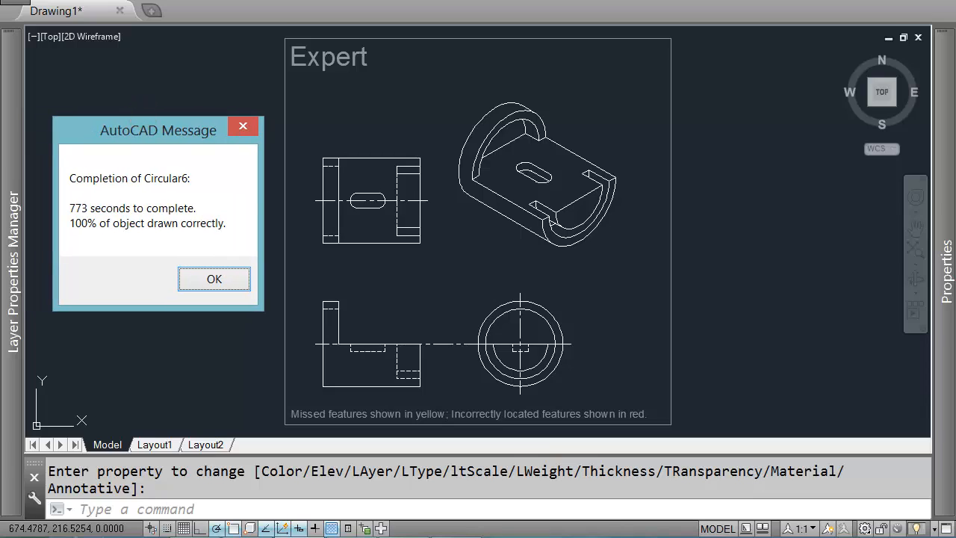
pyautogui.moveTo(159, 130)
pyautogui.mouseDown()
pyautogui.moveTo(324, 107)
pyautogui.moveTo(124, 128)
pyautogui.moveTo(145, 131)
pyautogui.mouseUp()
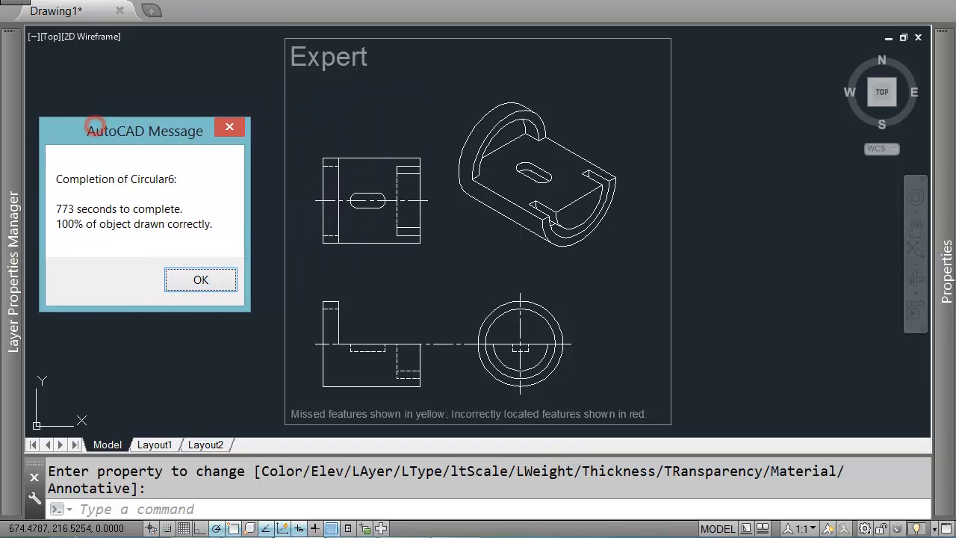